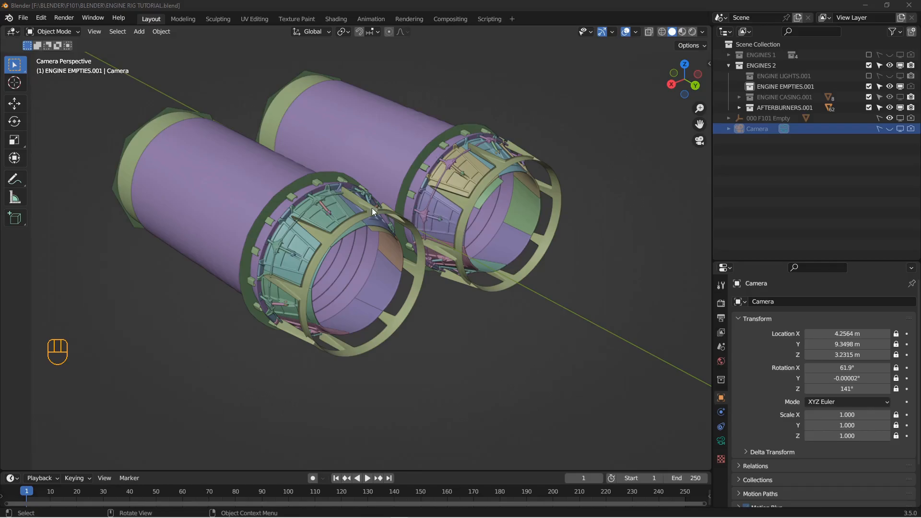
Examine the left engine's petal, actuator parts and actuator ring by trial-moving each one, leaving them in place.
left_click(340, 210)
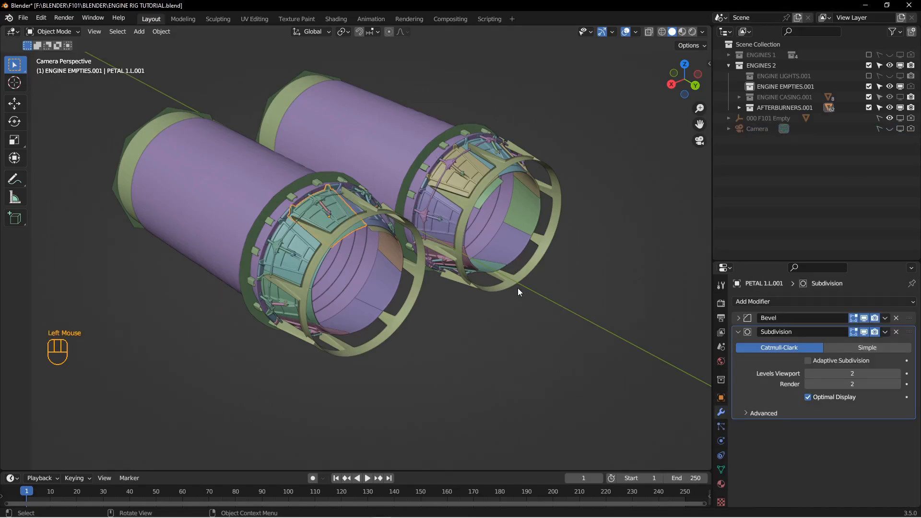
key("KP_0")
middle_click_drag(517, 288, 352, 330)
scroll(383, 262, "down", 3)
scroll(373, 316, "down", 2)
key("g")
right_click(376, 301)
left_click(271, 253)
key("g")
right_click(271, 248)
left_click(243, 206)
key("g")
right_click(252, 207)
middle_click_drag(252, 207, 335, 255)
scroll(334, 255, "down", 4)
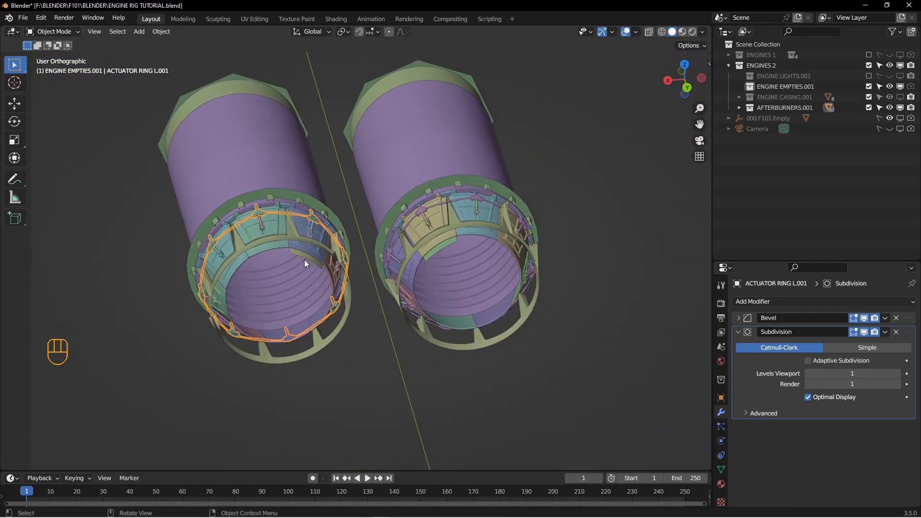
middle_click_drag(335, 253, 371, 252)
middle_click_drag(352, 352, 329, 272, "alt")
scroll(353, 297, "down", 2)
key("alt+a")
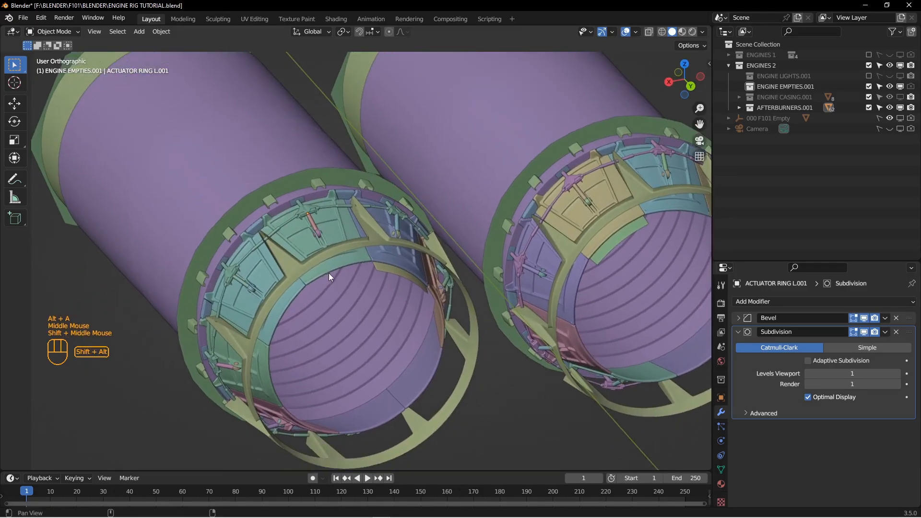
scroll(338, 272, "up", 1)
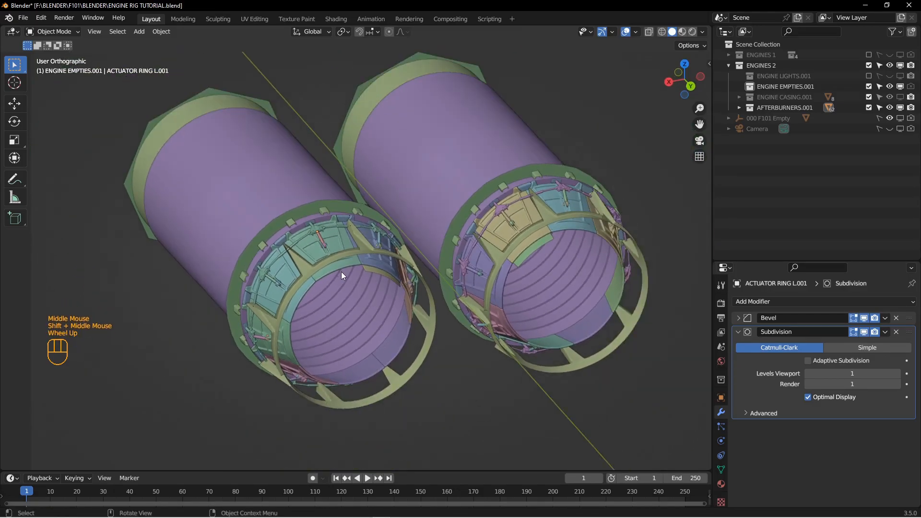
Reset the 3D cursor to the world origin and add a single-bone armature there in top view.
key("KP_7")
scroll(341, 271, "up", 4)
scroll(344, 275, "up", 1)
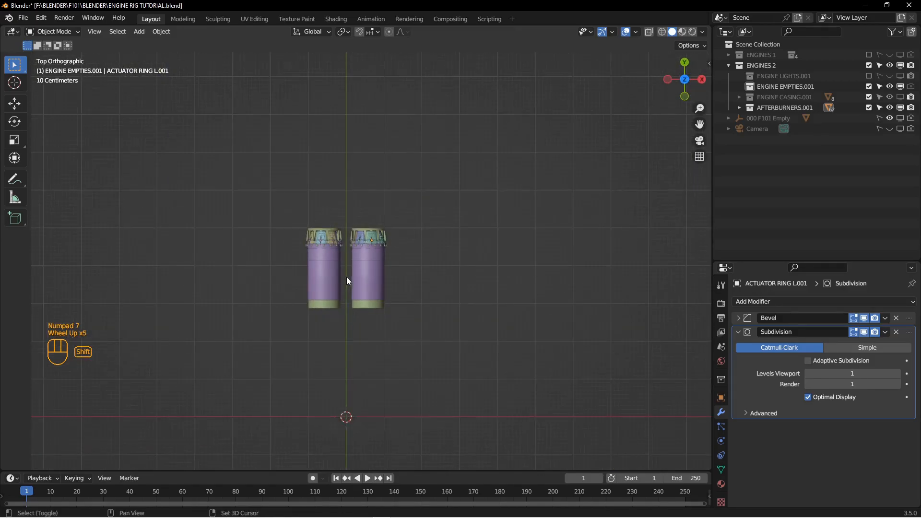
key("shift+c")
middle_click_drag(355, 384, 358, 381, "shift")
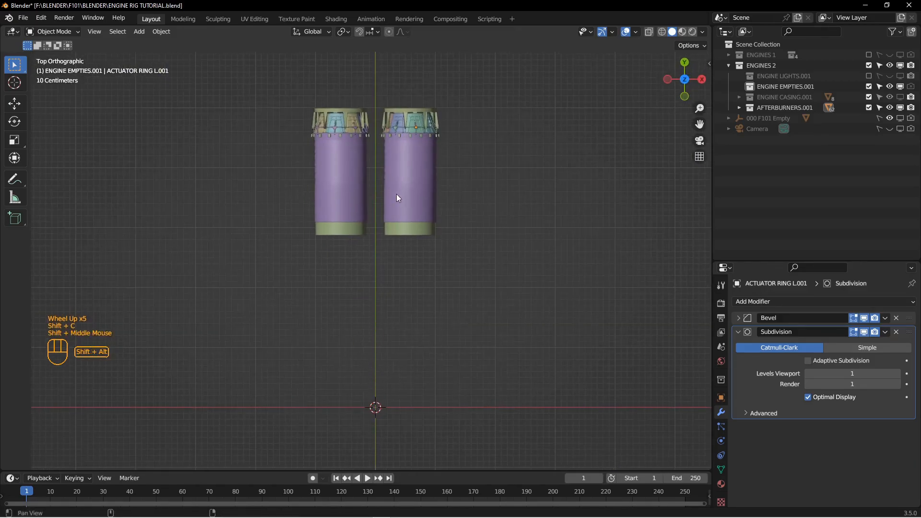
key("shift+a")
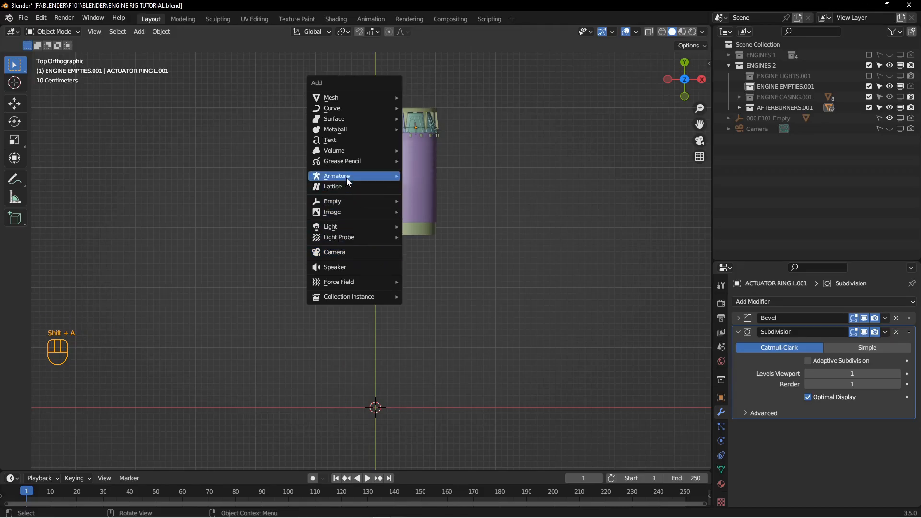
mouse_move(347, 176)
left_click(427, 174)
Move the armature along Y to about 4.41 m, between the two nozzles, and scale it down to about 0.43.
key("g")
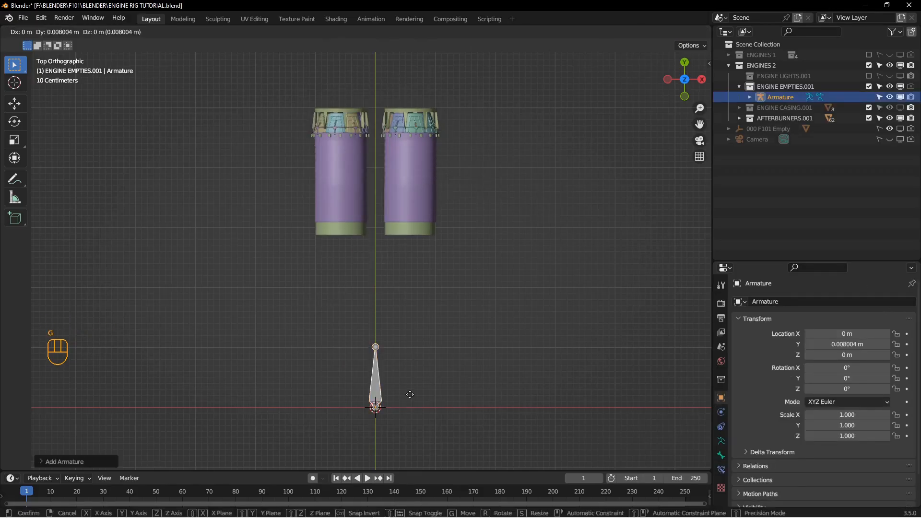
left_click(421, 165)
middle_click_drag(421, 166, 425, 292, "shift")
scroll(425, 292, "down", 3)
key("s")
left_click(397, 304)
key("g")
key("y")
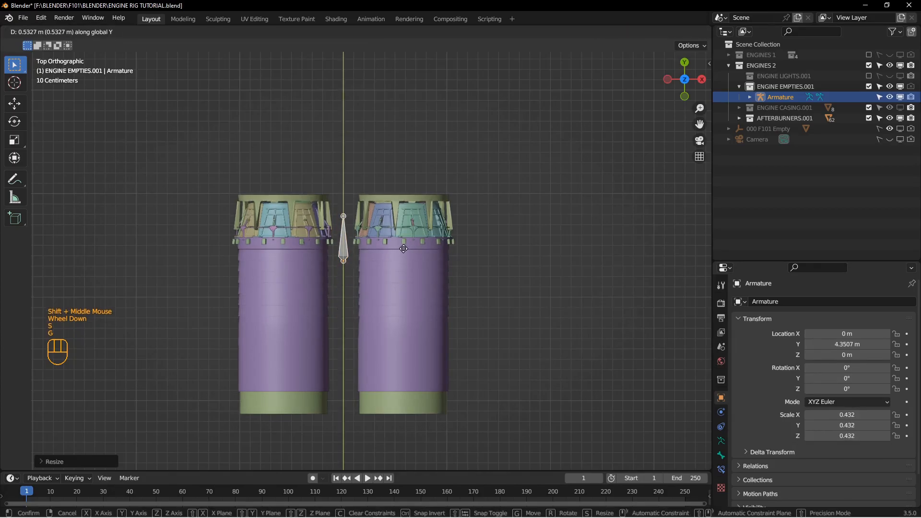
left_click(402, 240)
Apply the armature's rotation and scale and display its transform values in the viewport.
middle_click_drag(438, 297, 370, 258)
middle_click_drag(369, 258, 386, 334, "shift")
scroll(356, 298, "down", 2)
key("ctrl+a")
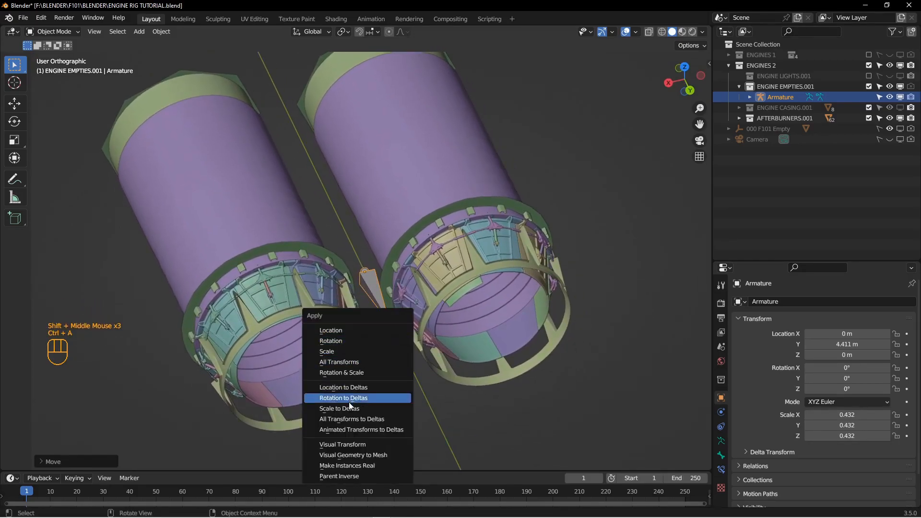
left_click(351, 373)
key("n")
Rename the armature object as PETALS ARMATURE.
middle_click_drag(445, 284, 418, 273, "shift")
scroll(415, 282, "down", 1)
key("F2")
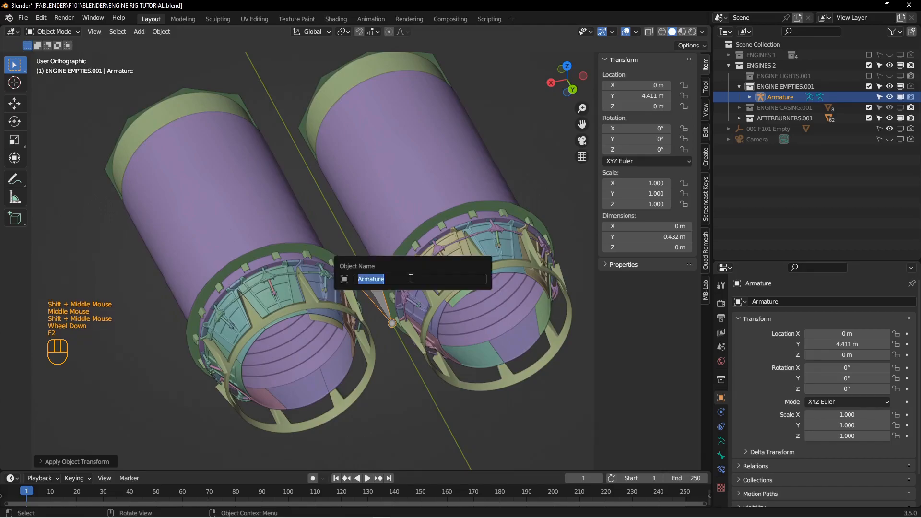
type("AR")
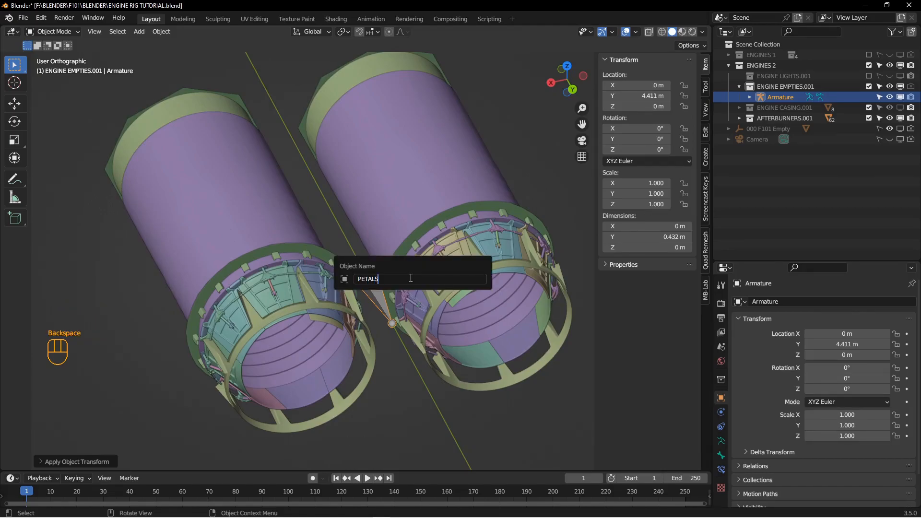
type("TALS ARMATURE")
key("Return")
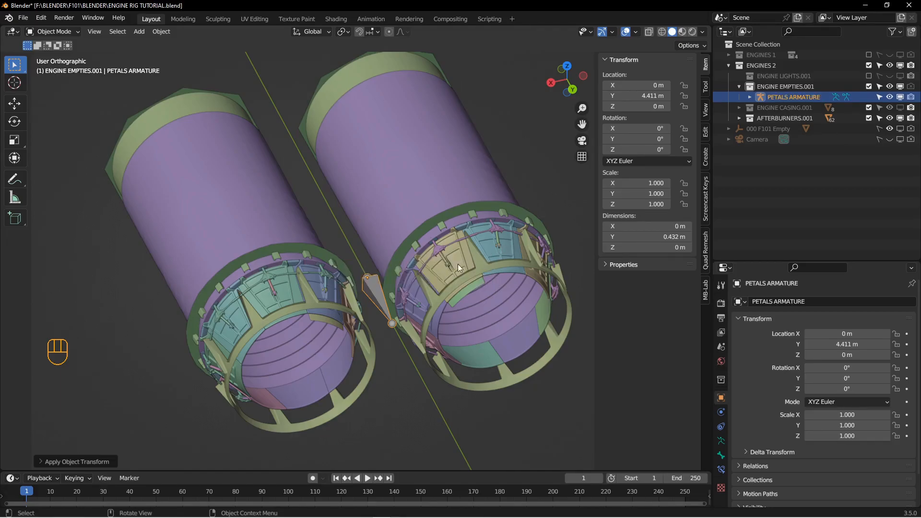
Enable the armature's bone names and In Front display.
middle_click_drag(444, 302, 436, 304)
middle_click_drag(437, 304, 449, 290, "shift")
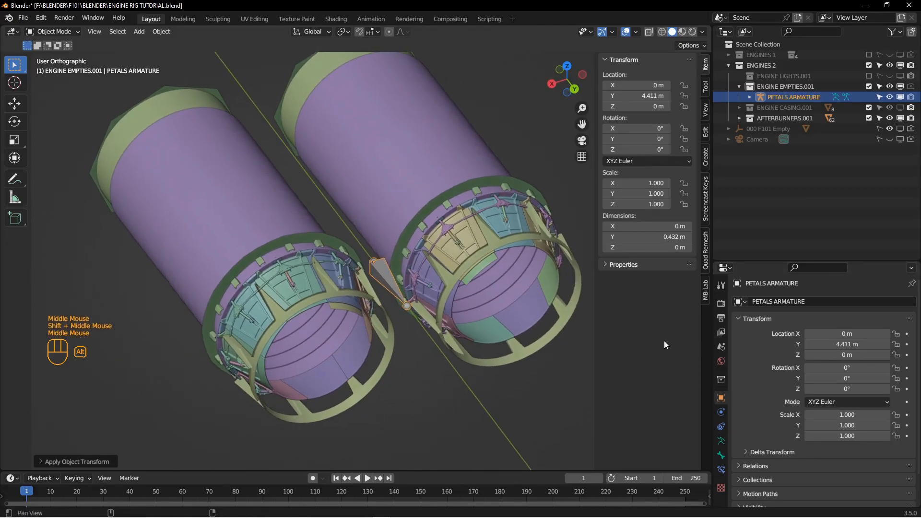
left_click(723, 440)
scroll(770, 419, "down", 3)
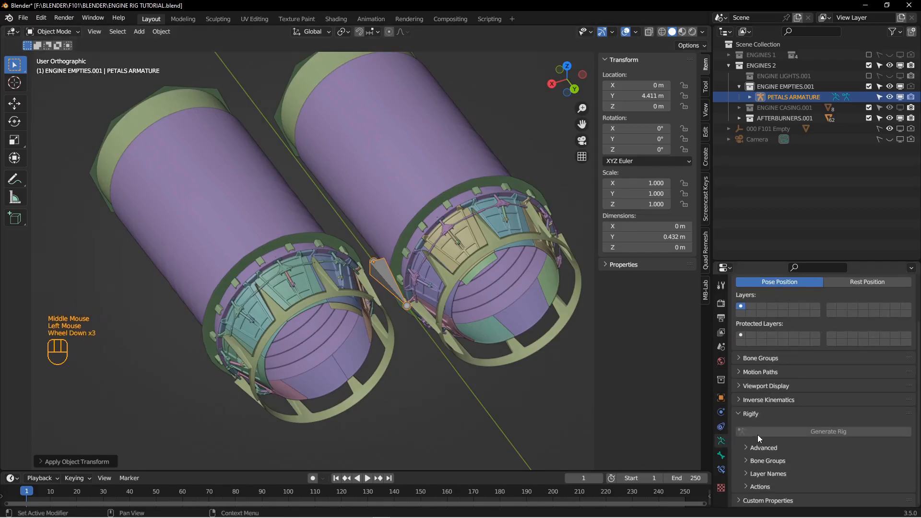
scroll(748, 427, "up", 2)
left_click(741, 437)
scroll(776, 437, "down", 3)
left_click(808, 370)
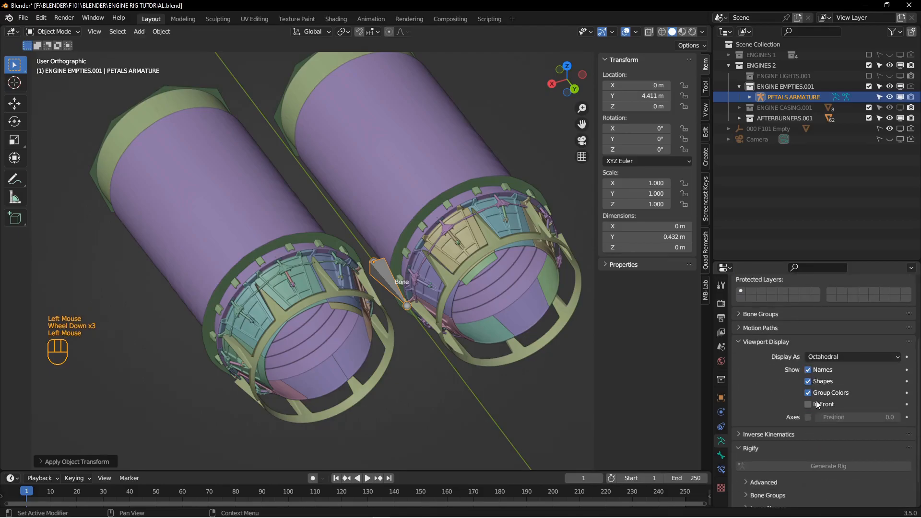
Switch the armature to Pose Mode and rename its bone as PETALS ROOT.
middle_click_drag(394, 317, 427, 327)
middle_click_drag(427, 327, 408, 287)
left_click(408, 284)
key("Tab")
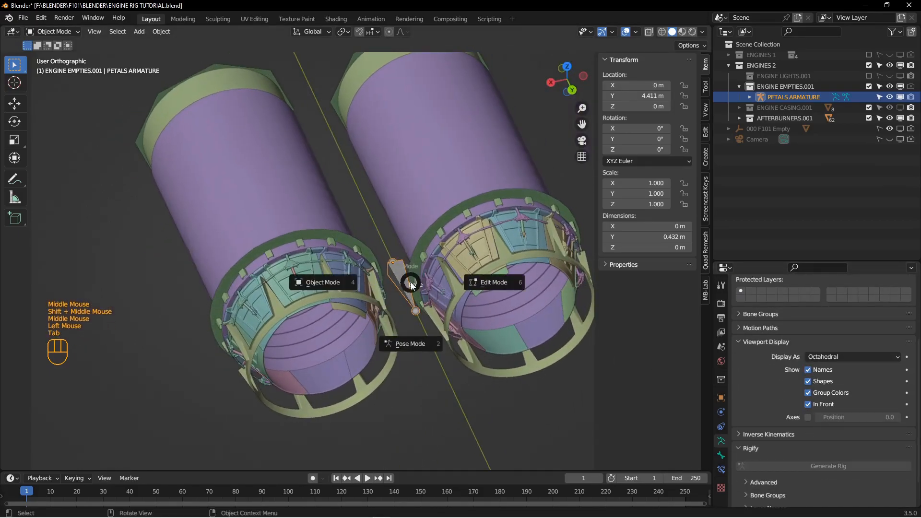
left_click(408, 338)
key("F2")
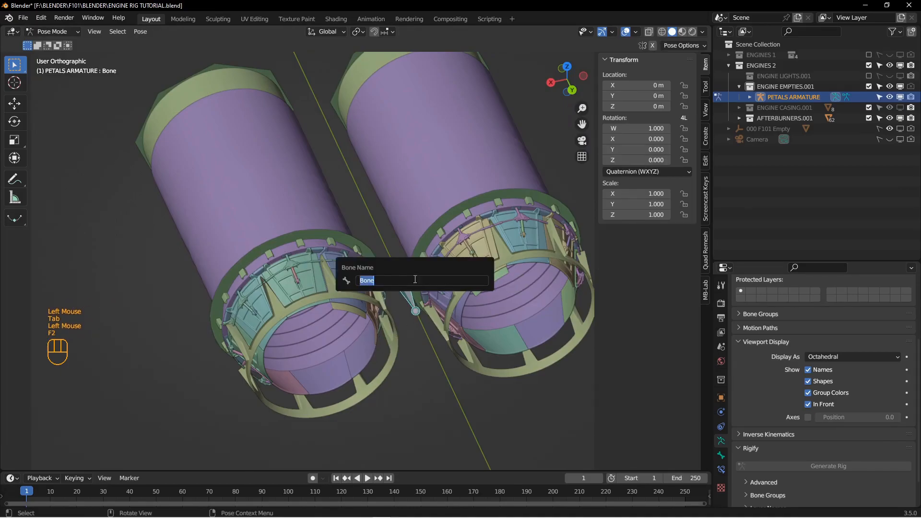
type("B")
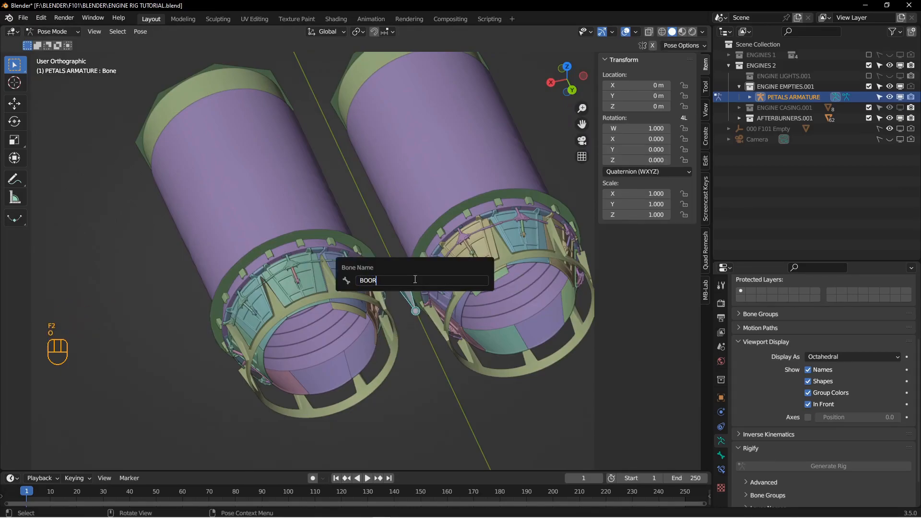
type("OO")
key("BackSpace")
key("BackSpace")
type("PETALS ROOT")
key("Return")
Return to Object Mode, isolate the left engine's upper petal (PETAL 1.L.001) in local view and enter its Edit Mode.
middle_click_drag(414, 278, 324, 240)
scroll(384, 273, "down", 2)
key("Tab")
scroll(324, 240, "down", 2)
key("Tab")
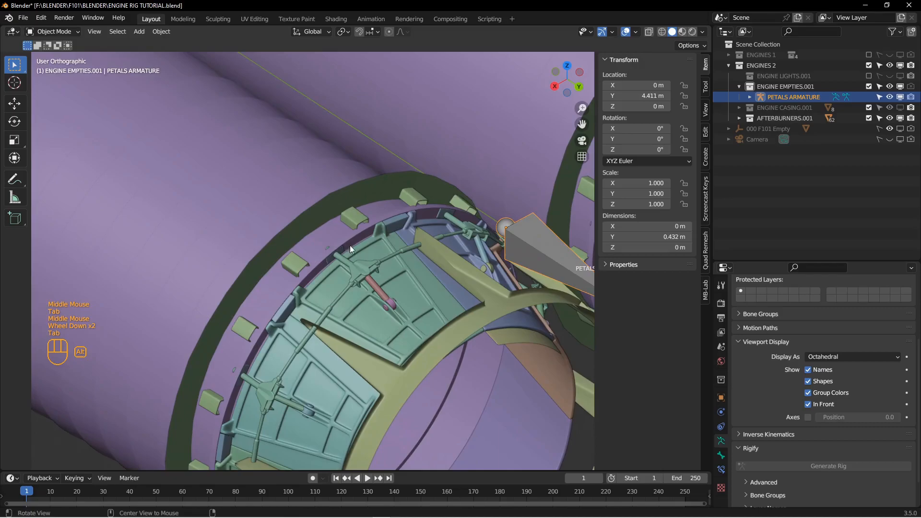
scroll(342, 245, "down", 3)
left_click(401, 248)
scroll(407, 252, "up", 3)
middle_click_drag(407, 252, 297, 264)
key("KP_Divide")
key("Tab")
scroll(297, 263, "down", 2)
Snap the 3D cursor to a selected edge on the petal's outer hinge lug, and return to the full scene in Object Mode.
key("2")
left_click(285, 257)
left_click(290, 257)
mouse_move(290, 257)
middle_mouse_down("alt")
mouse_move(315, 256)
mouse_move(294, 257)
middle_mouse_up("alt")
key("shift+s")
key("Tab")
key("alt+a")
key("KP_Divide")
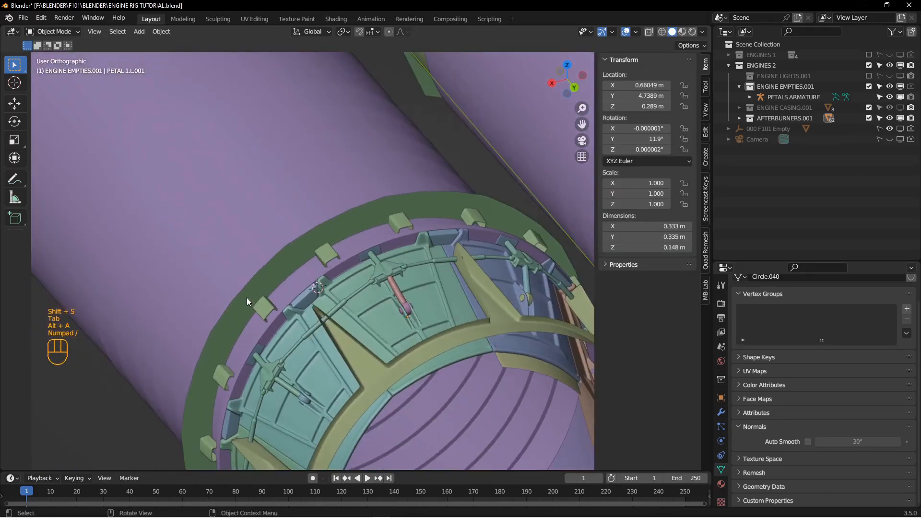
Add a new bone to the PETALS ARMATURE at the 3D cursor, working in Edit Mode from the back view.
scroll(246, 301, "up", 1)
middle_click_drag(276, 293, 392, 295)
scroll(393, 295, "down", 1)
scroll(496, 308, "up", 2)
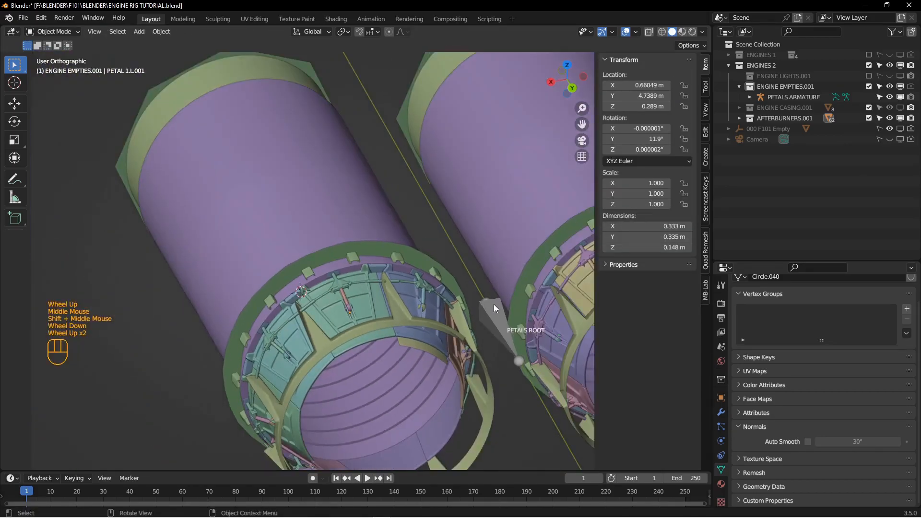
left_click(496, 308)
middle_click_drag(497, 306, 489, 263, "shift")
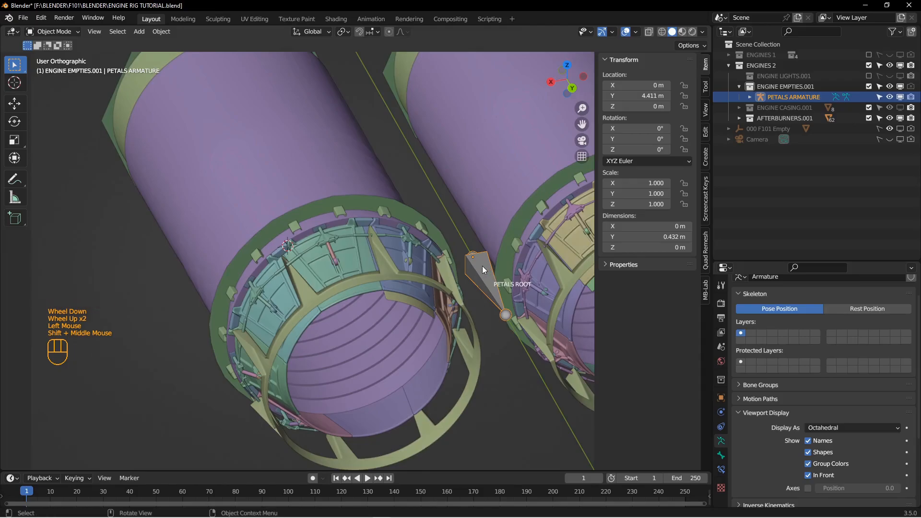
key("ctrl+KP_1")
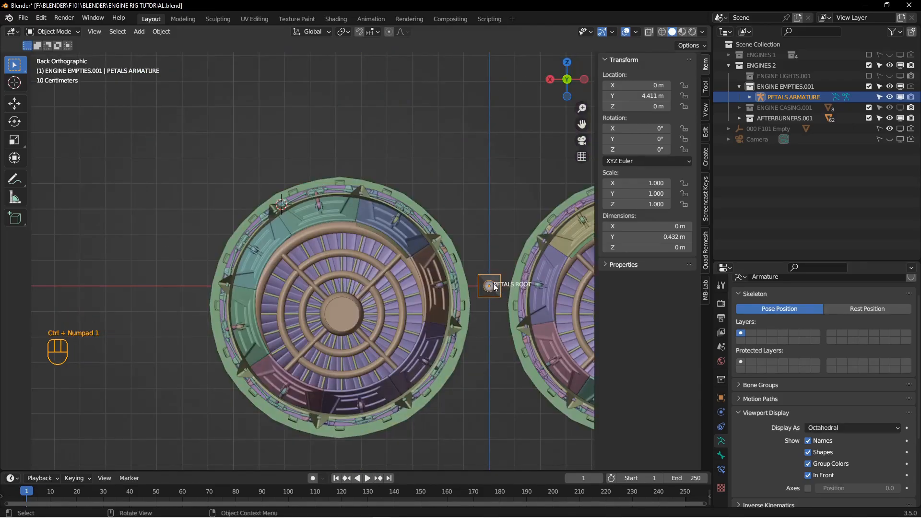
key("Tab")
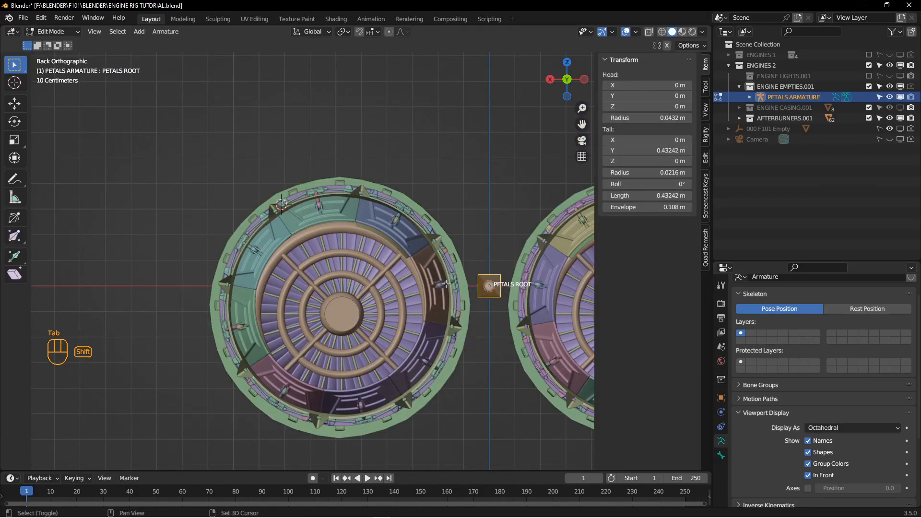
key("shift+a")
scroll(364, 163, "up", 2)
middle_click_drag(337, 113, 391, 175, "shift")
scroll(391, 175, "down", 2)
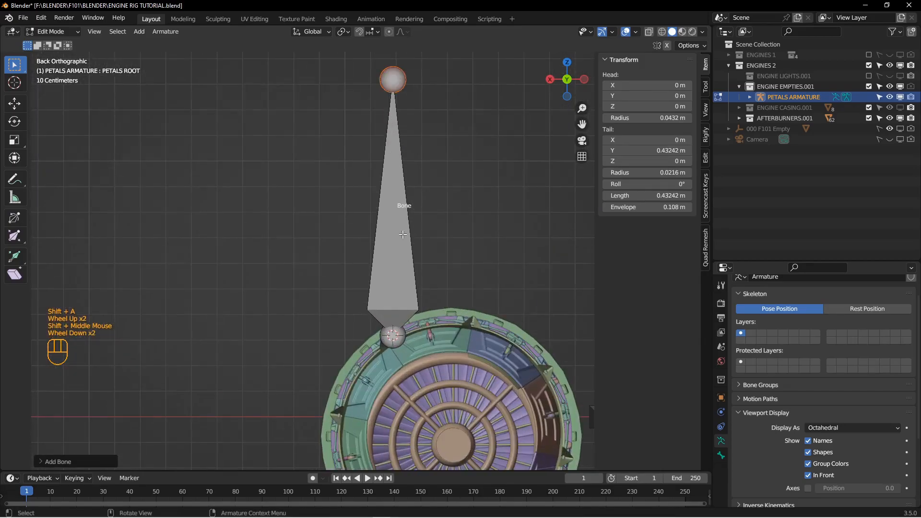
Return to Object Mode and hide the blue bracket covering the petal's opposite hinge lug.
middle_click_drag(396, 326, 383, 274, "shift")
middle_click_drag(384, 274, 453, 283)
scroll(413, 281, "down", 3)
middle_click_drag(453, 283, 384, 251, "shift")
middle_click_drag(384, 252, 413, 332)
key("Tab")
key("Tab")
scroll(468, 295, "down", 2)
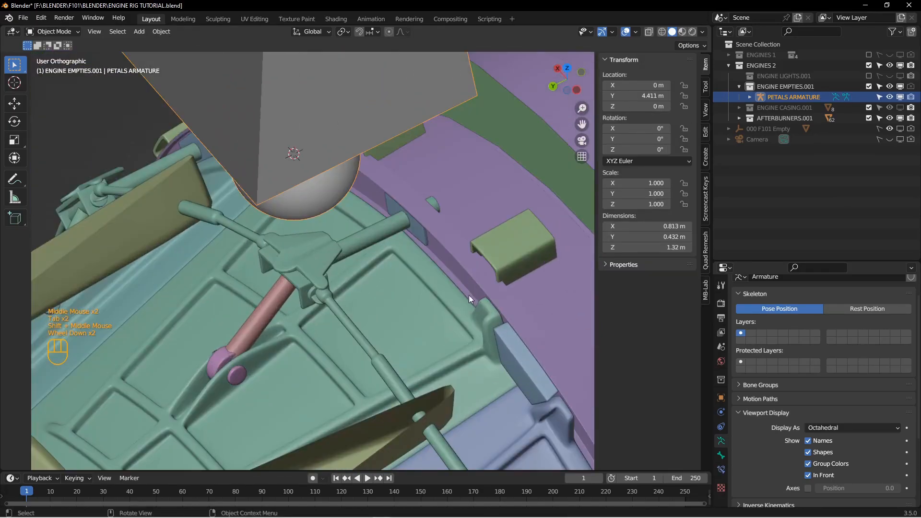
left_click(502, 348)
key("h")
Snap the 3D cursor to a selected edge on the petal's opposite hinge lug, then leave mesh editing and deselect everything.
left_click(496, 341)
key("Tab")
left_click(508, 334)
key("shift+s")
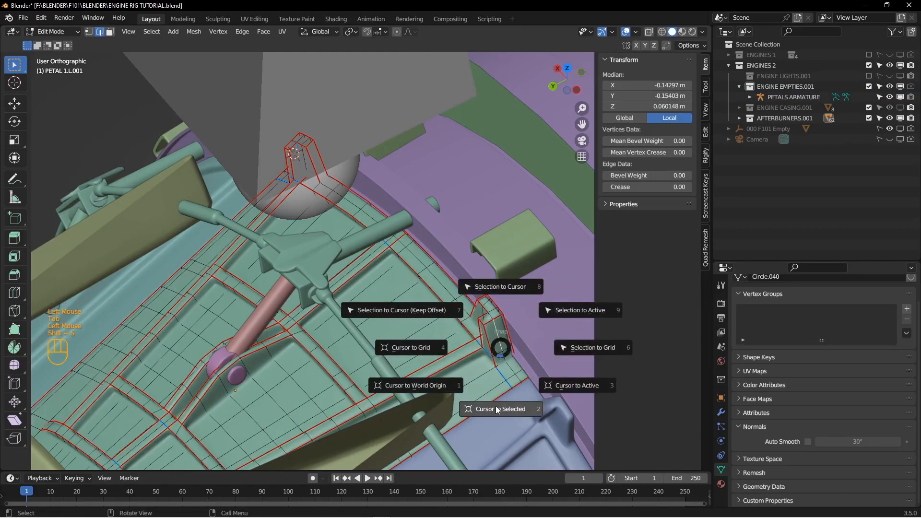
left_click(496, 409)
scroll(496, 406, "up", 2)
key("Tab")
key("alt+a")
Edit the armature and snap the new bone's tail to the 3D cursor so it spans the petal's hinge.
left_click(468, 266)
key("Tab")
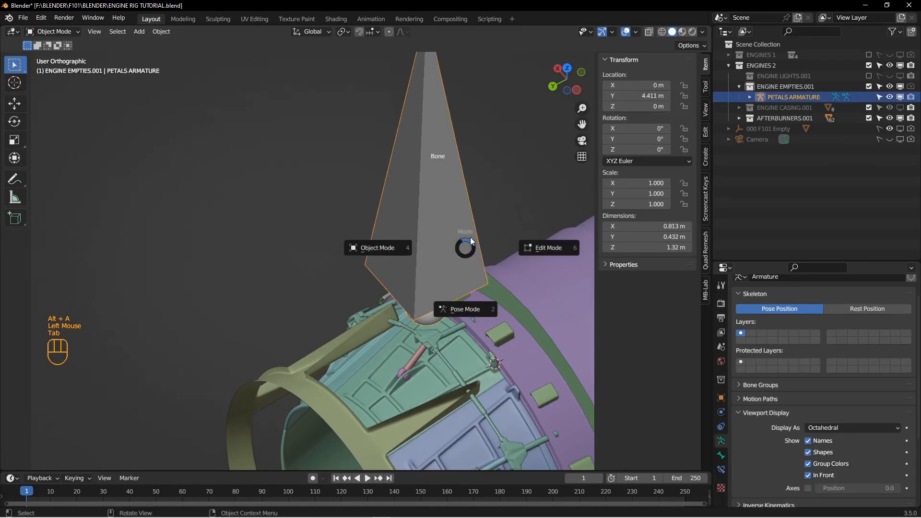
left_click(538, 249)
scroll(527, 248, "up", 2)
middle_click_drag(494, 212, 493, 224, "shift")
left_click(469, 125)
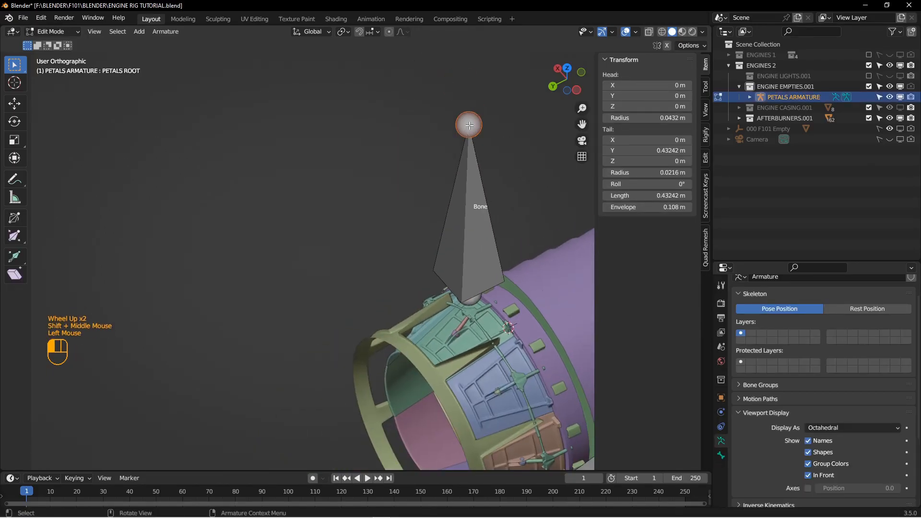
key("shift+s")
left_click(499, 126)
middle_click_drag(465, 196, 513, 179)
middle_click_drag(499, 269, 434, 206, "shift")
scroll(422, 259, "down", 2)
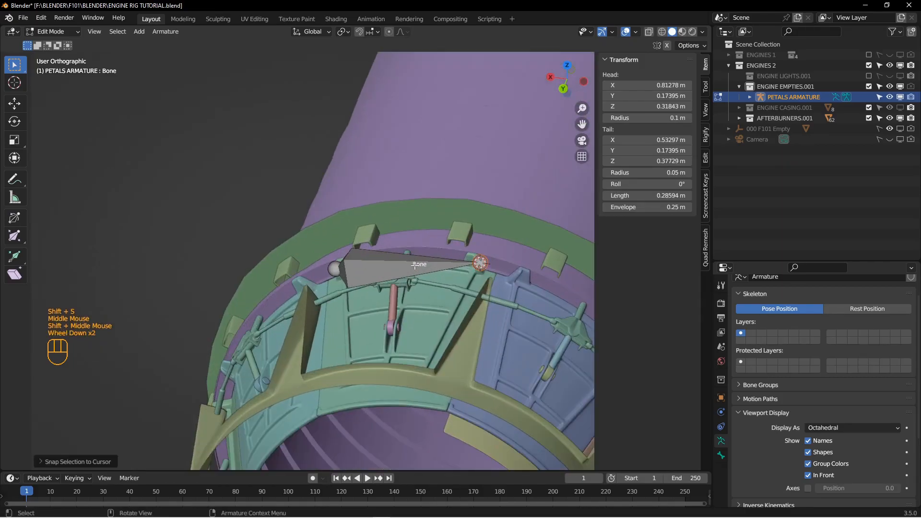
Rename the petal's hinge bone as P1.L.
middle_click_drag(401, 298, 432, 286)
middle_click_drag(371, 298, 338, 288)
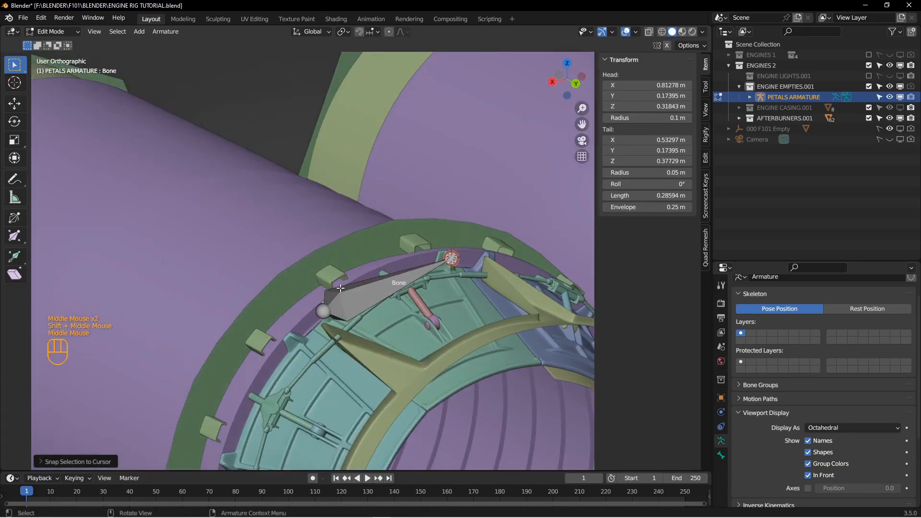
key("F2")
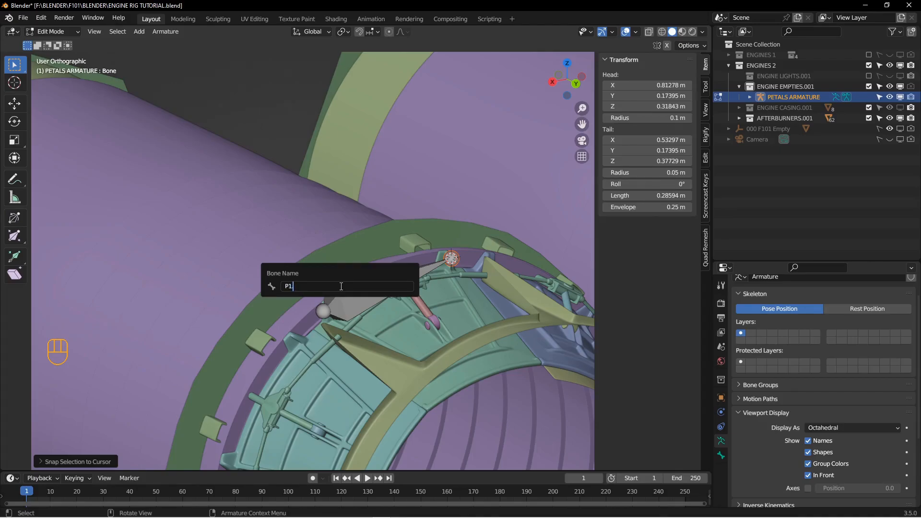
key("Return")
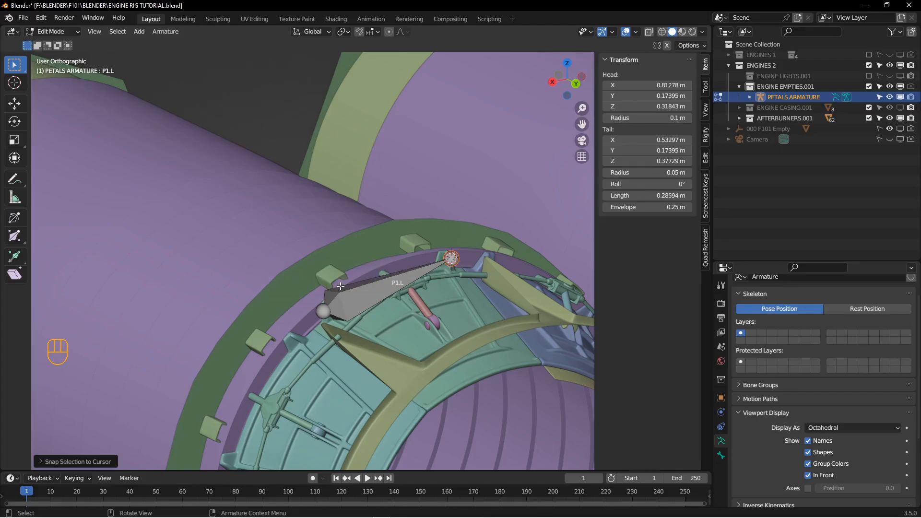
middle_click_drag(393, 271, 360, 210)
middle_click_drag(400, 240, 299, 212)
scroll(440, 265, "up", 2)
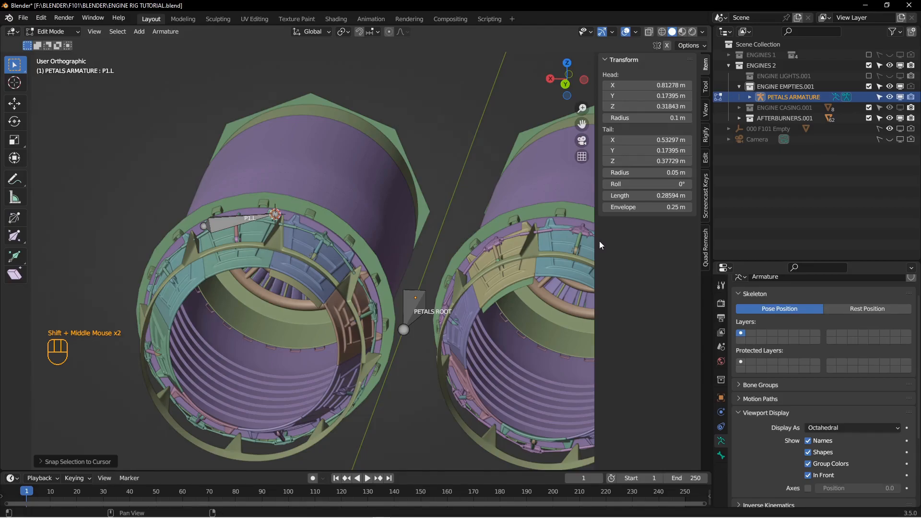
In Object Mode, select all eight petals around the nozzle and snap the 3D cursor to the centre of the selection.
middle_click_drag(390, 280, 364, 259)
scroll(320, 250, "down", 2)
scroll(383, 281, "down", 1)
scroll(412, 299, "up", 3)
scroll(364, 259, "down", 1)
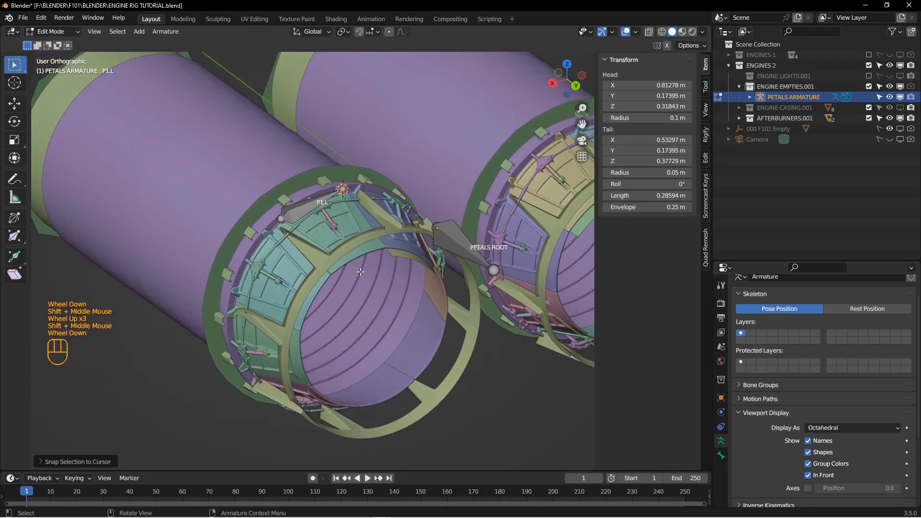
key("Tab")
left_click(306, 278)
left_click(294, 283, "shift")
left_click(299, 356, "shift")
middle_click_drag(330, 413, 319, 398)
left_click(355, 408, "shift")
left_click(418, 387, "shift")
left_click(400, 407, "shift")
left_click(444, 305, "shift")
middle_click_drag(436, 316, 393, 280)
left_click(393, 249, "shift")
key("shift+s")
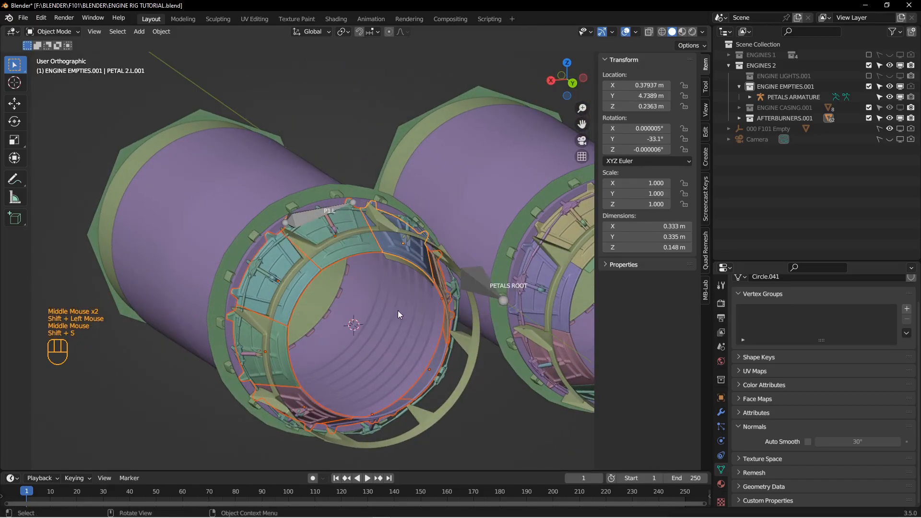
Deselect everything and add a Plain Axes empty at the 3D cursor, aligned to the back view.
middle_click_drag(401, 330, 374, 324)
key("ctrl+KP_1")
key("alt+a")
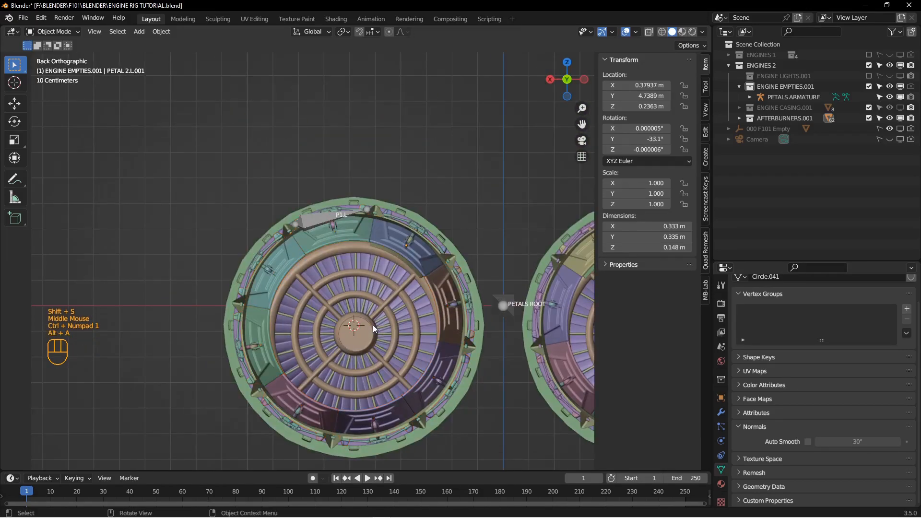
key("shift+a")
mouse_move(333, 352)
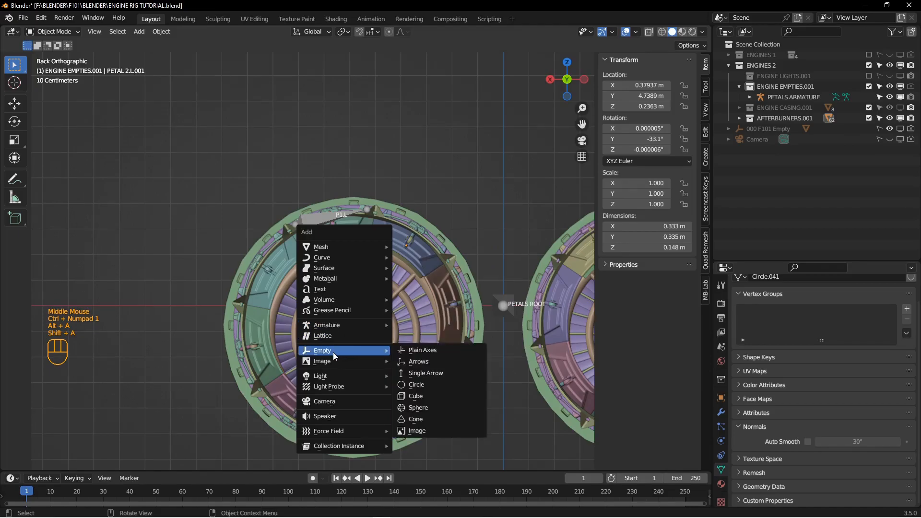
left_click(407, 349)
middle_click_drag(407, 349, 387, 317, "alt")
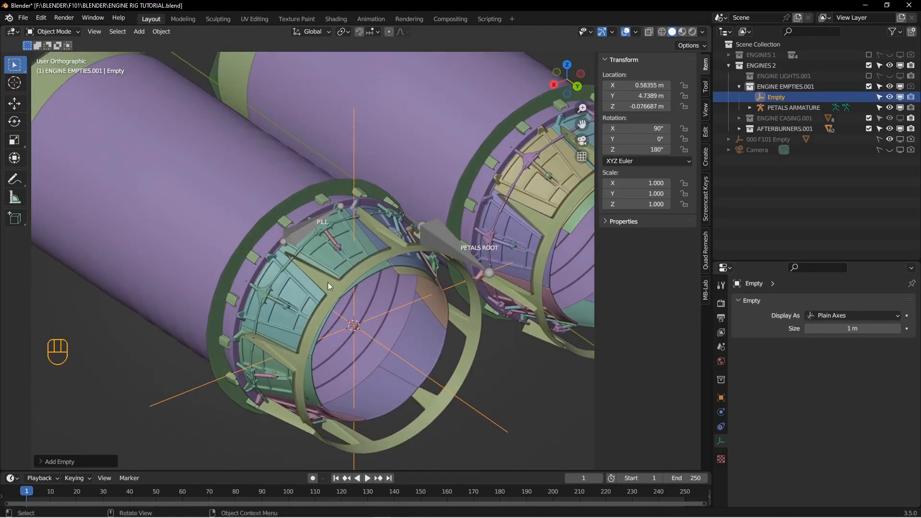
Edit the petals armature and duplicate the P1.L bone in place from the back view.
middle_click_drag(443, 305, 365, 286)
scroll(365, 286, "down", 2)
left_click(312, 197)
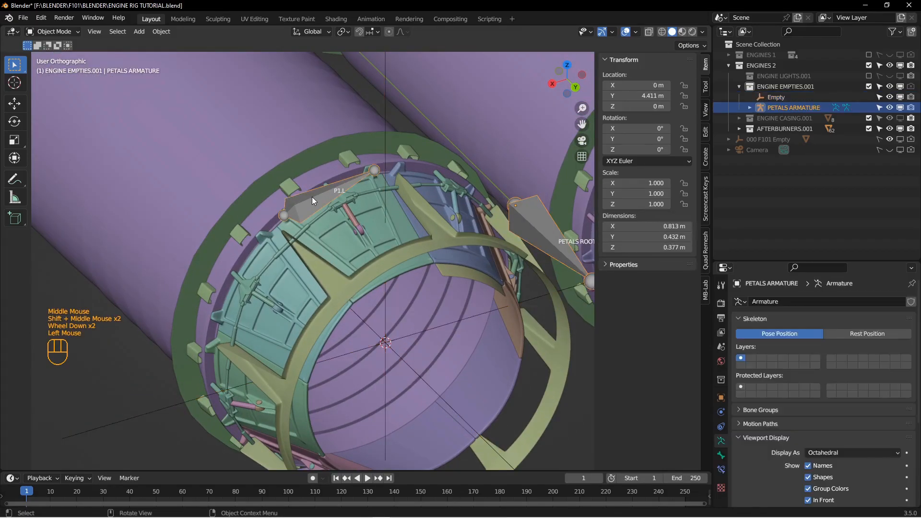
key("Tab")
left_click(375, 196)
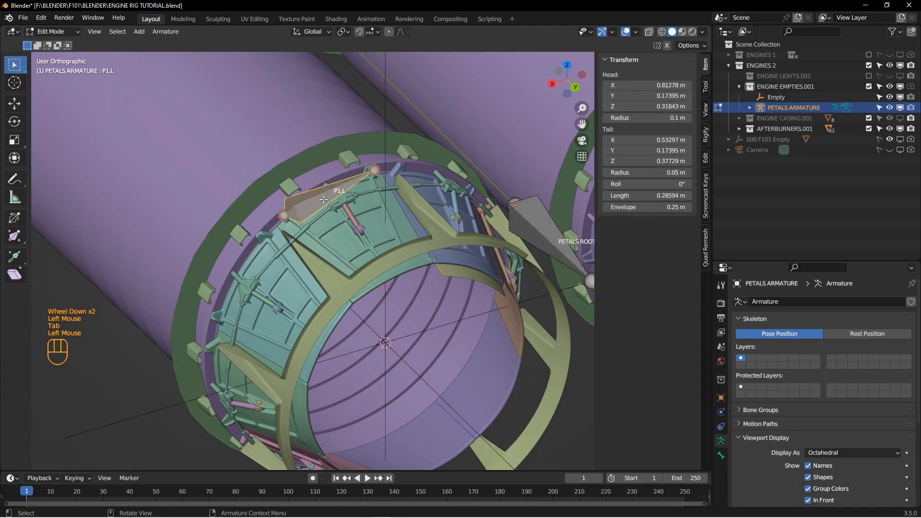
key("ctrl+KP_1")
middle_click_drag(336, 203, 330, 191, "shift")
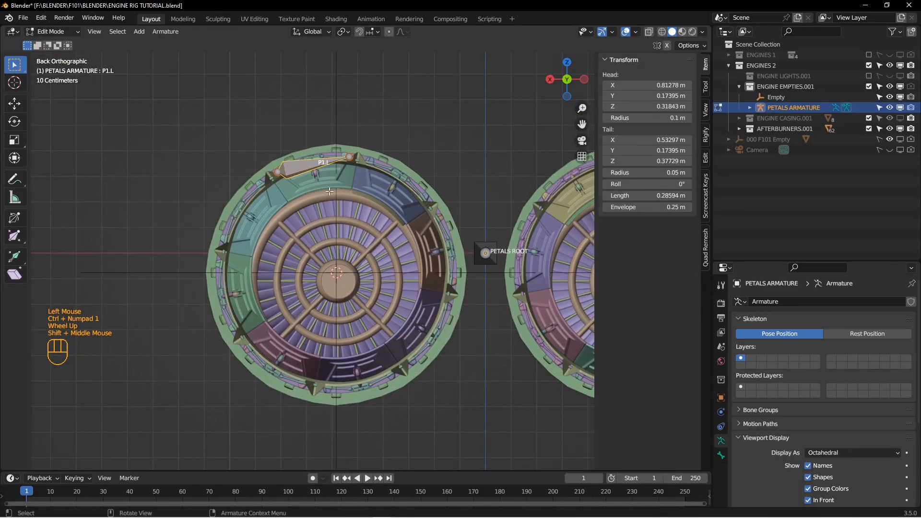
key("shift+d")
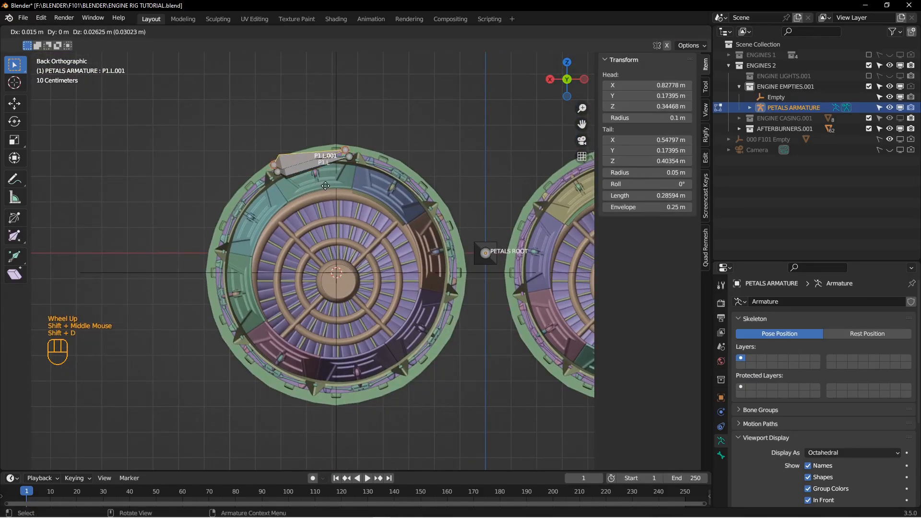
right_click(326, 185)
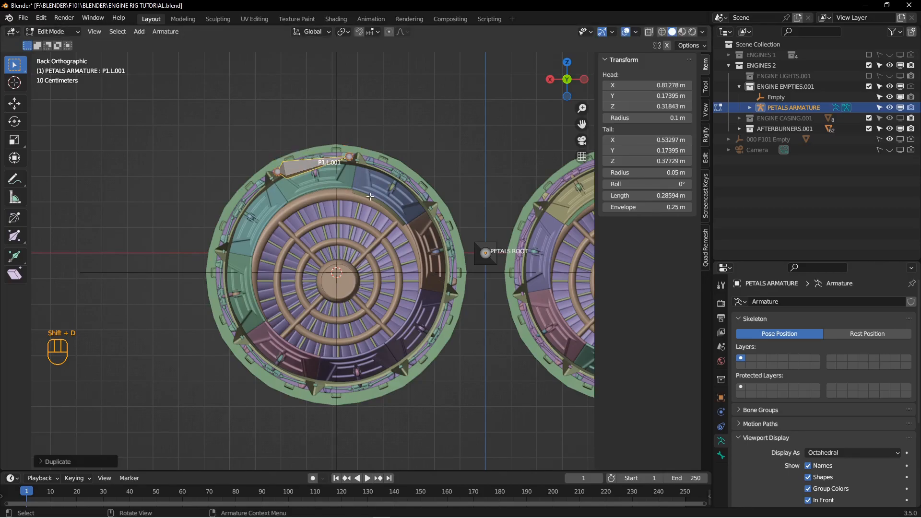
Set the transform pivot point to 3D Cursor, rotate the duplicated bone 45° around it, and rename the bone P2.L.
type("r45")
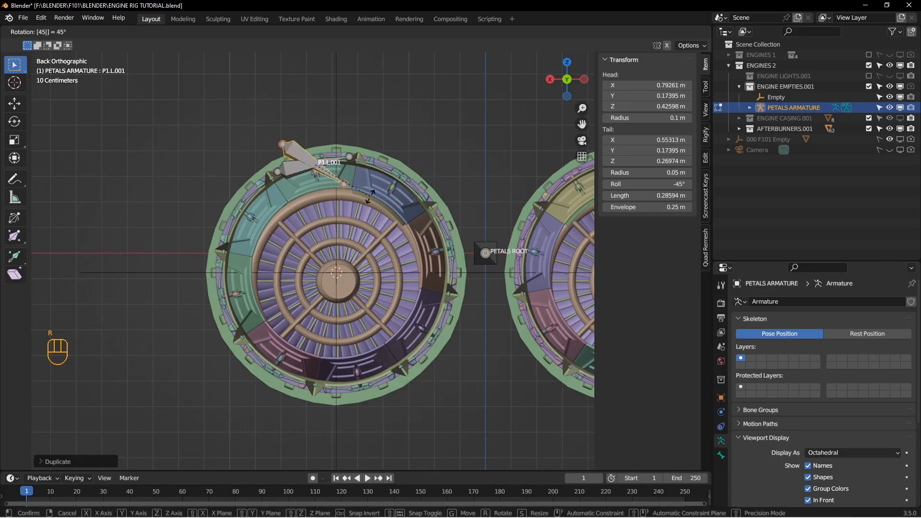
right_click(375, 190)
left_click(344, 31)
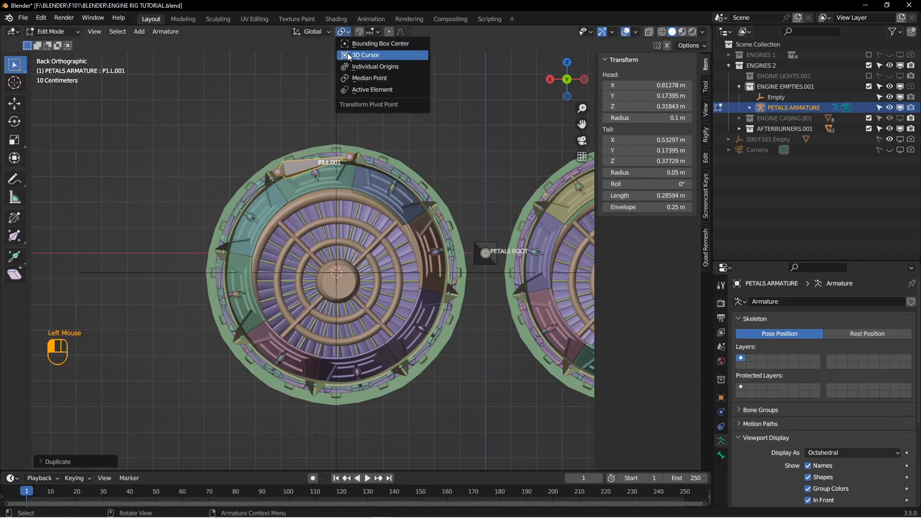
left_click(352, 55)
type("r45")
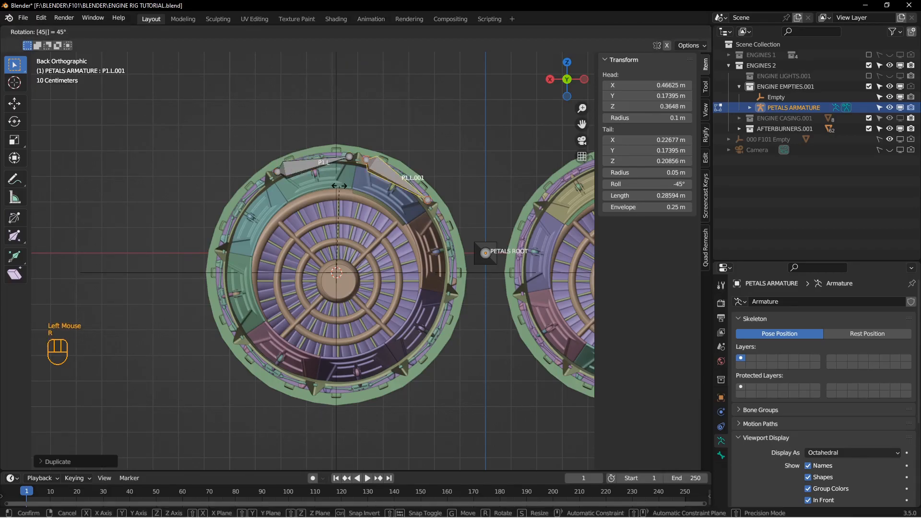
key("Return")
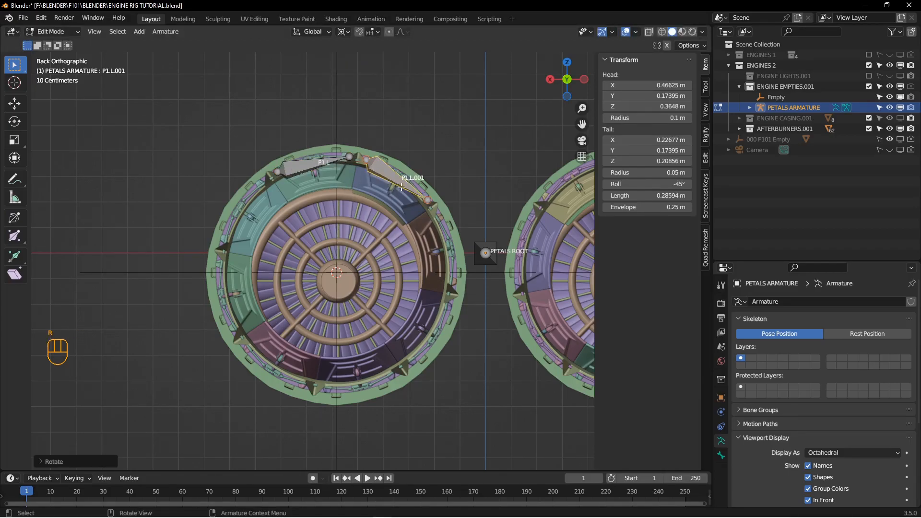
key("F2")
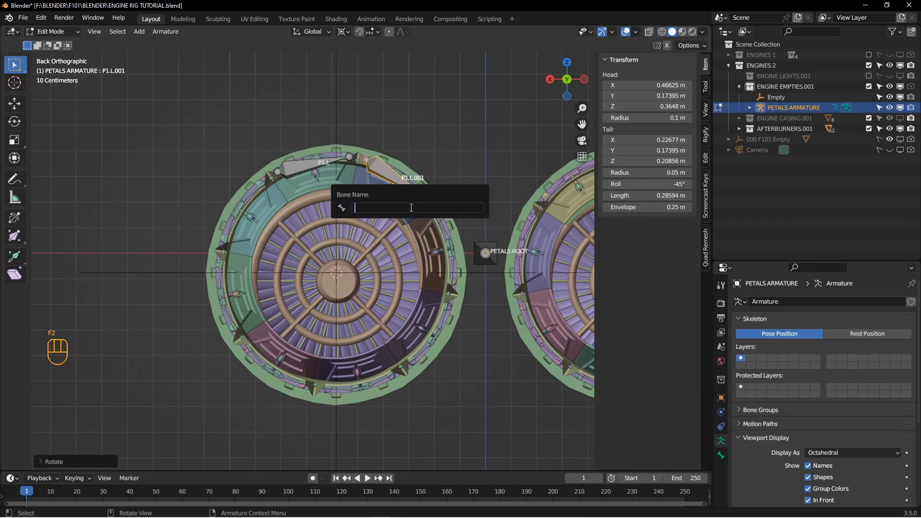
key("Return")
Duplicate the P2.L bone, rotate the copy 45° around the 3D cursor, and rename it P3.L.
key("shift+d")
type("r45")
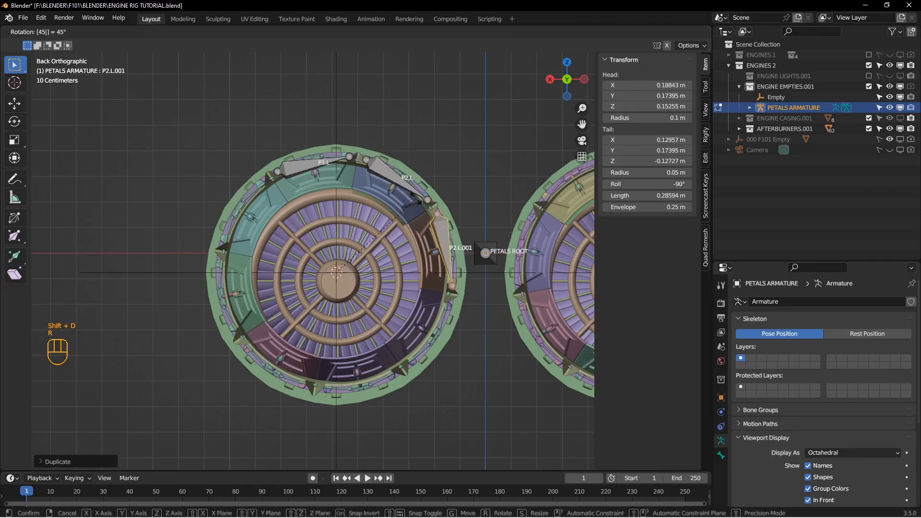
key("Return")
key("F2")
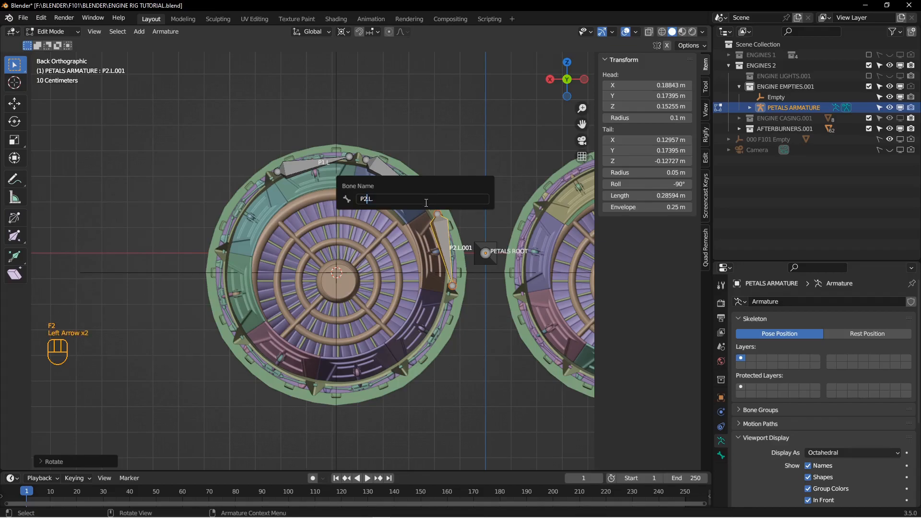
type("3")
key("Return")
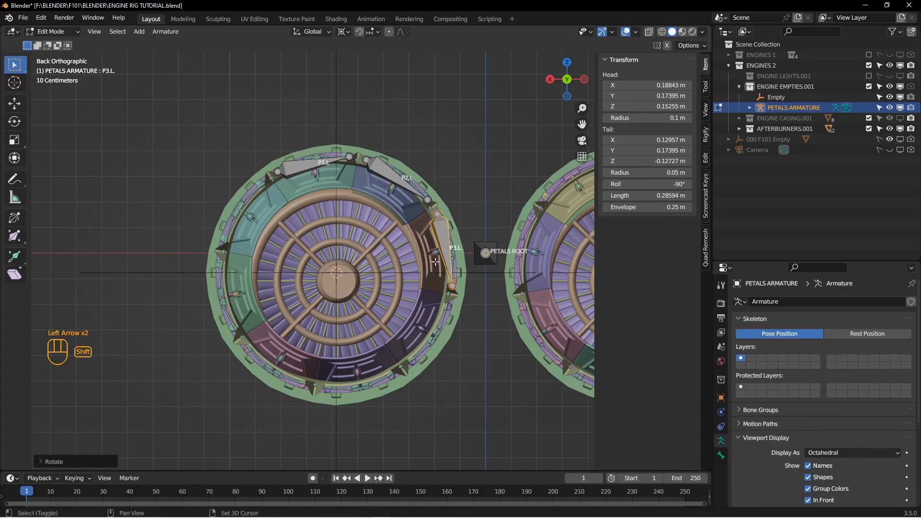
Duplicate the P3.L bone, rotate the copy 45° around the 3D cursor, and rename it P4.L.
left_click(446, 250)
key("shift+d")
key("r")
key("4")
key("5")
key("Return")
key("F2")
key("BackSpace")
key("BackSpace")
key("BackSpace")
key("BackSpace")
key("Left")
key("Left")
key("Left")
key("BackSpace")
type("4")
key("Return")
Duplicate the P4.L bone, rotate the copy 45° around the 3D cursor, and rename it P5.L.
key("shift+d")
key("r")
key("4")
key("5")
key("Return")
key("F2")
key("BackSpace")
key("BackSpace")
key("BackSpace")
key("BackSpace")
key("Left")
key("Left")
key("BackSpace")
type("5")
key("Return")
Duplicate the P5.L bone, rotate the copy 45° around the 3D cursor, and rename it P6.L.
key("shift+d")
key("r")
key("4")
key("5")
key("Return")
key("F2")
key("BackSpace")
key("BackSpace")
key("BackSpace")
key("BackSpace")
key("Left")
key("Left")
key("BackSpace")
type("6")
key("Return")
Duplicate the P6.L bone, rotate the copy 45° around the 3D cursor, and rename it P7.L.
key("shift+d")
key("r")
key("4")
key("5")
key("Return")
key("F2")
key("BackSpace")
key("BackSpace")
key("BackSpace")
key("BackSpace")
key("Left")
key("Left")
key("BackSpace")
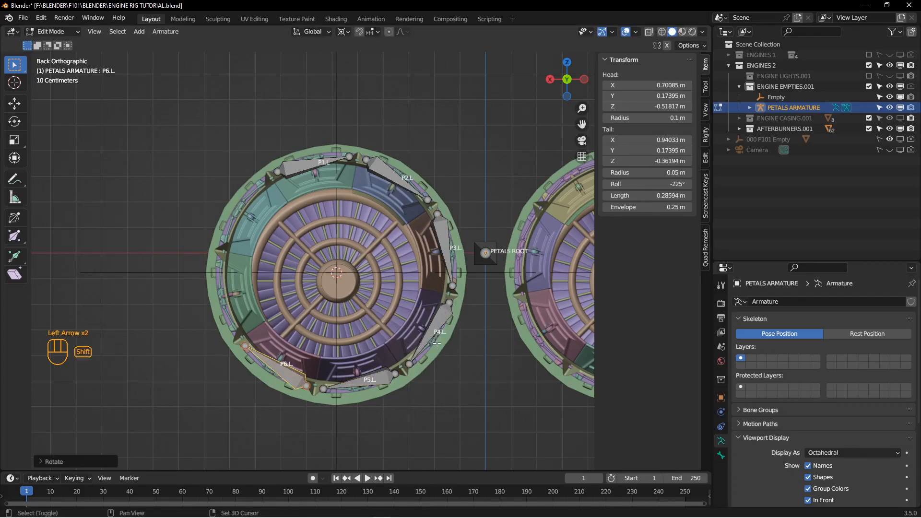
type("7")
key("Return")
Duplicate the P7.L bone, rotate the copy 45° around the 3D cursor, rename it P8.L, and save the file.
key("shift+d")
key("r")
key("4")
key("5")
key("Return")
key("F2")
key("BackSpace")
key("BackSpace")
key("BackSpace")
key("BackSpace")
key("Left")
key("Left")
key("BackSpace")
type("8")
key("Return")
key("ctrl+s")
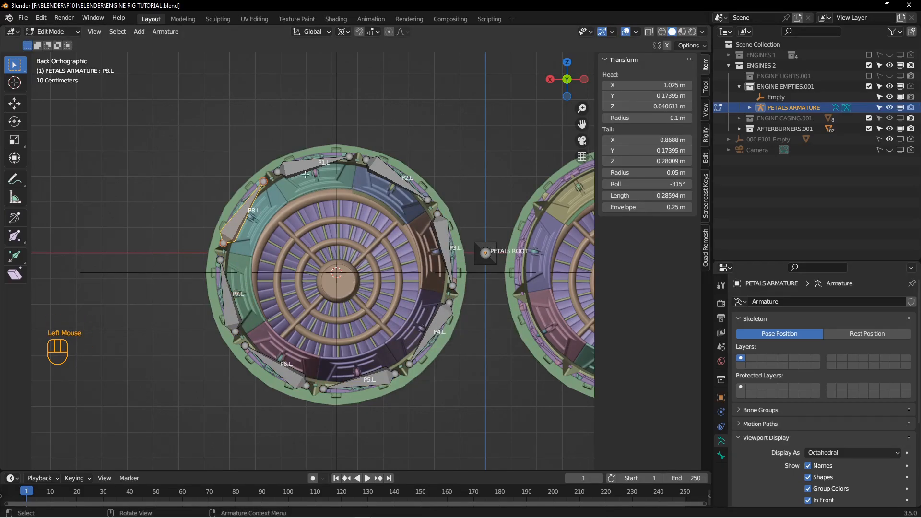
Leave armature editing and try to move the actuator ring that runs around the petals.
left_click(123, 272)
middle_click_drag(143, 239, 251, 293)
middle_click_drag(402, 331, 267, 223, "shift")
middle_click_drag(266, 223, 280, 226)
middle_click_drag(312, 166, 309, 193, "shift")
scroll(312, 197, "down", 1)
middle_click_drag(339, 266, 331, 244, "shift")
middle_click_drag(331, 244, 349, 248)
key("Tab")
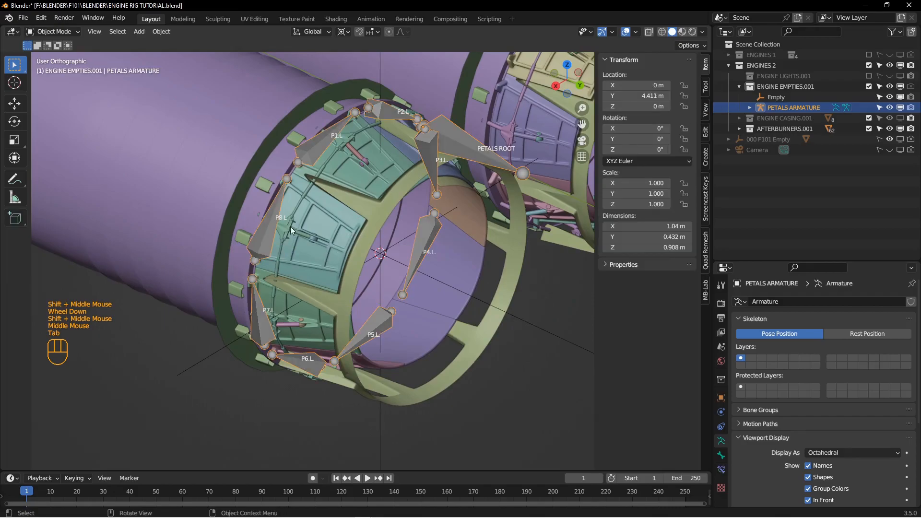
left_click(294, 216)
middle_click_drag(295, 217, 301, 216)
scroll(300, 216, "down", 1)
key("g")
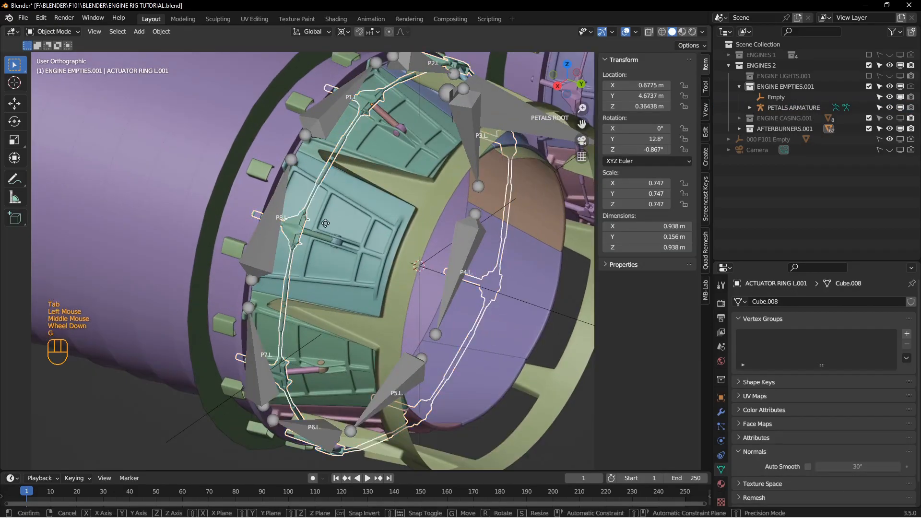
right_click(327, 220)
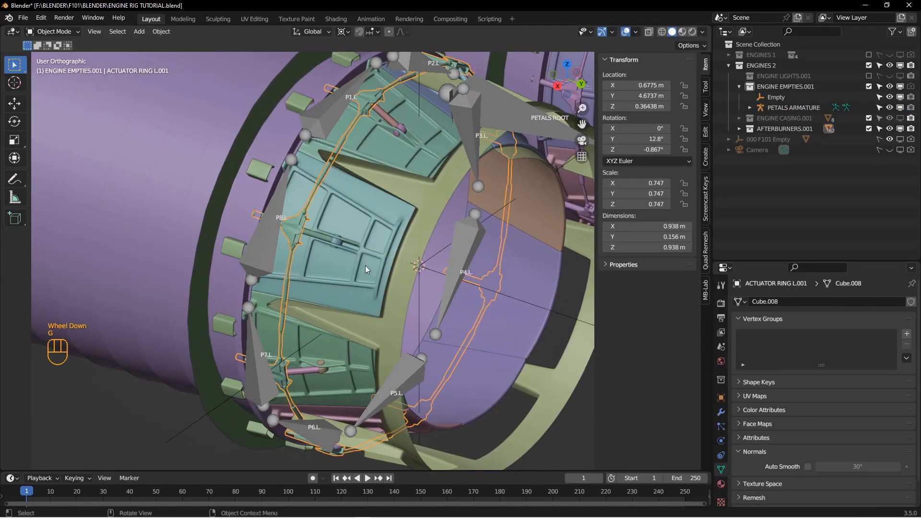
Edit the petals armature in the right view and add a new bone at the 3D cursor.
scroll(422, 288, "up", 2)
middle_click_drag(423, 289, 364, 288)
key("KP_3")
left_click(317, 251)
key("Tab")
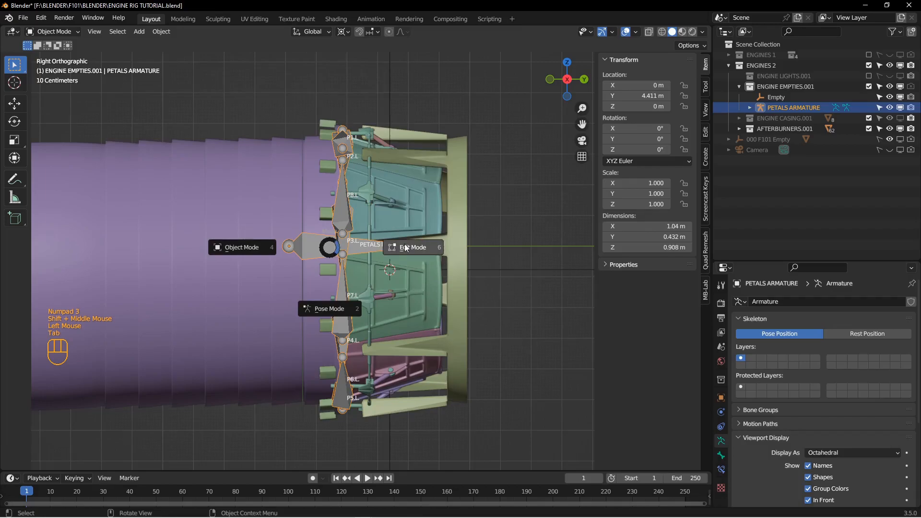
key("shift+a")
scroll(405, 245, "up", 2)
middle_click_drag(405, 244, 409, 253, "shift")
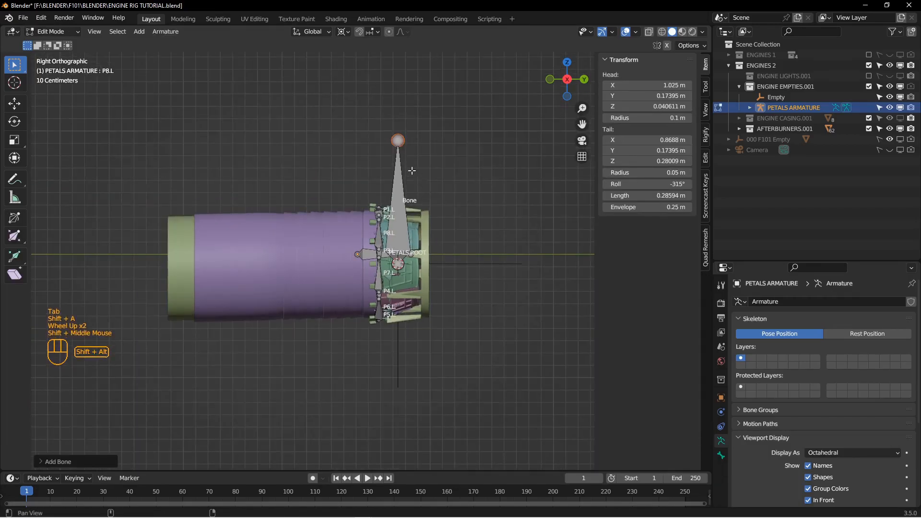
Rotate the new bone 90° so it points out of the nozzle, and scale it down to about 0.16 m long.
left_click(399, 264)
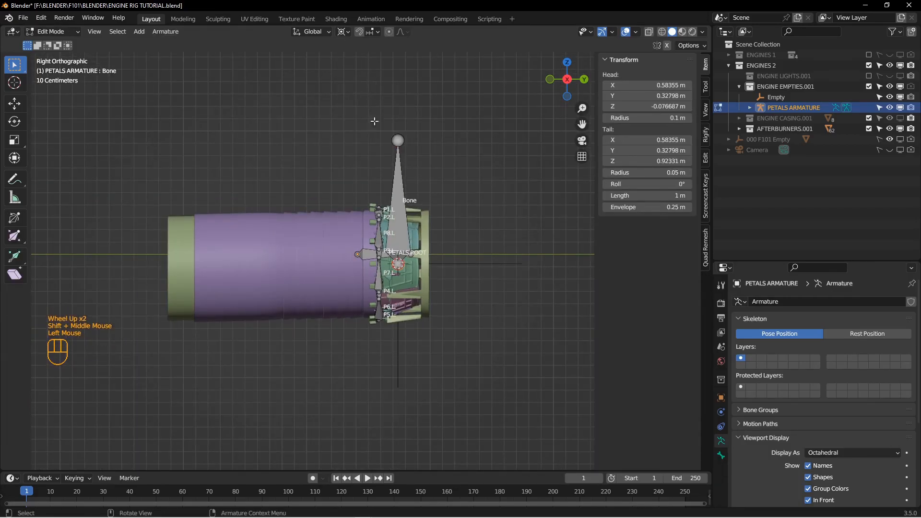
key("r")
key("9")
key("0")
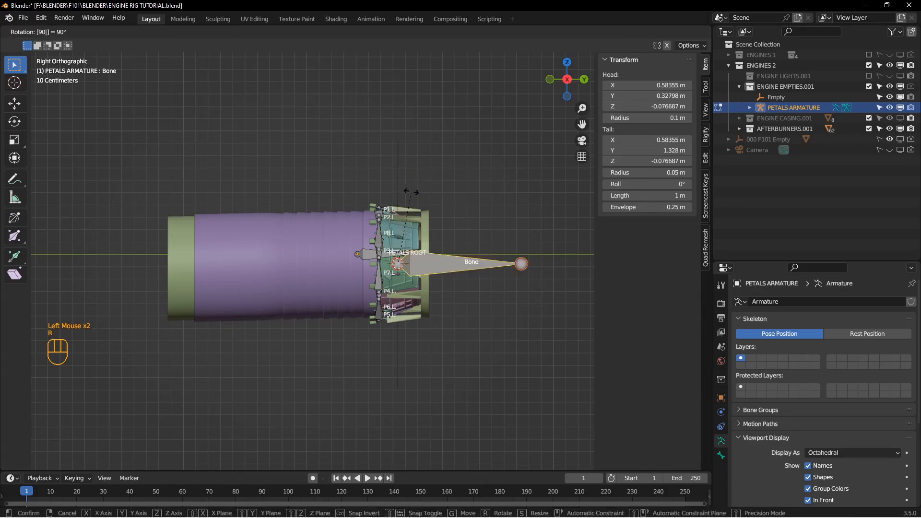
key("Return")
key("s")
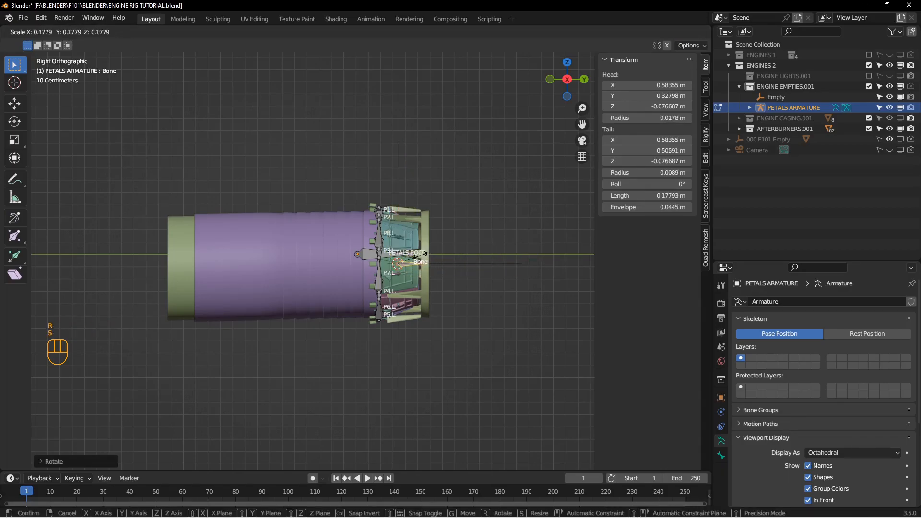
left_click(424, 253)
Rename the small centre bone as Rods.L.
middle_click_drag(425, 254, 351, 301)
scroll(345, 273, "down", 4)
key("F2")
type("Rods.L")
key("Return")
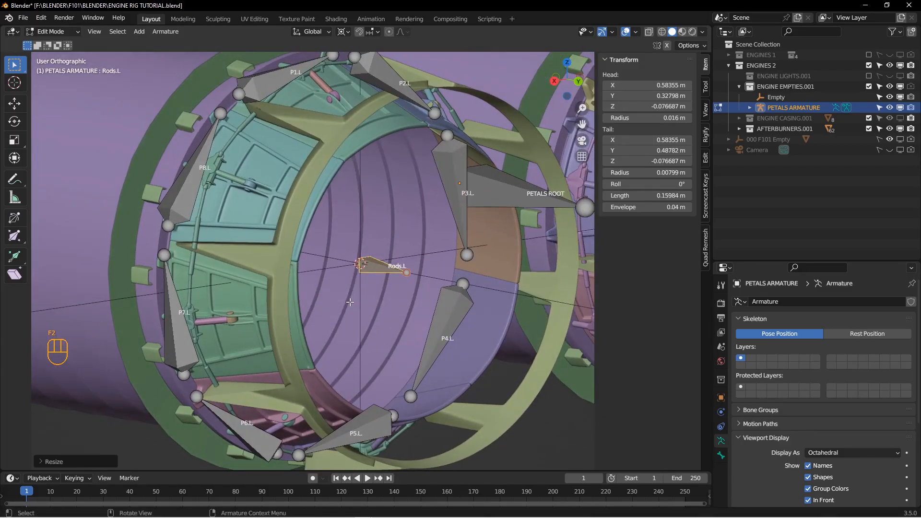
Display the petals armature's bones as Stick so the petal mechanism underneath can be seen.
middle_click_drag(350, 302, 209, 159)
scroll(222, 183, "up", 3)
middle_click_drag(264, 139, 281, 198, "shift")
middle_click_drag(298, 189, 303, 237)
scroll(307, 201, "down", 3)
scroll(307, 202, "down", 1)
scroll(297, 208, "down", 2)
scroll(292, 238, "up", 1)
left_click(816, 454)
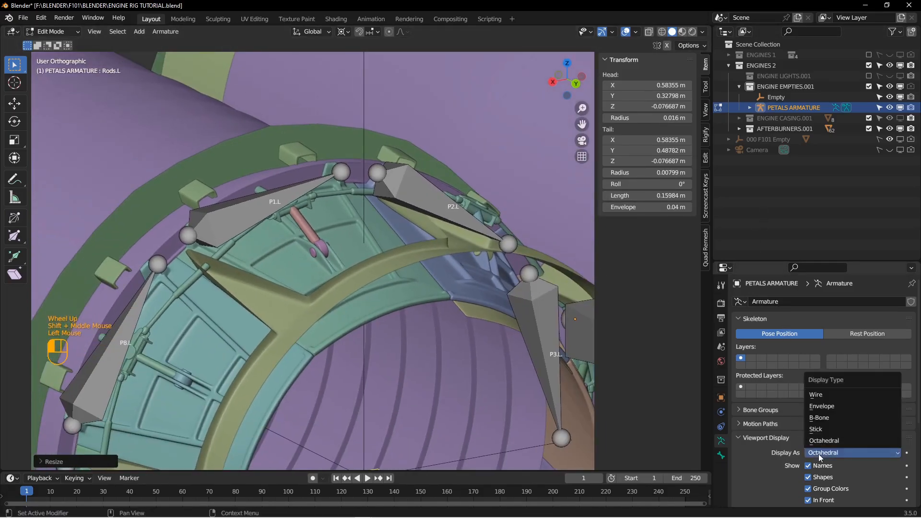
left_click(820, 428)
middle_click_drag(294, 236, 337, 251)
scroll(312, 244, "down", 3)
middle_click_drag(338, 251, 377, 262)
scroll(340, 220, "up", 1)
middle_click_drag(341, 223, 321, 192)
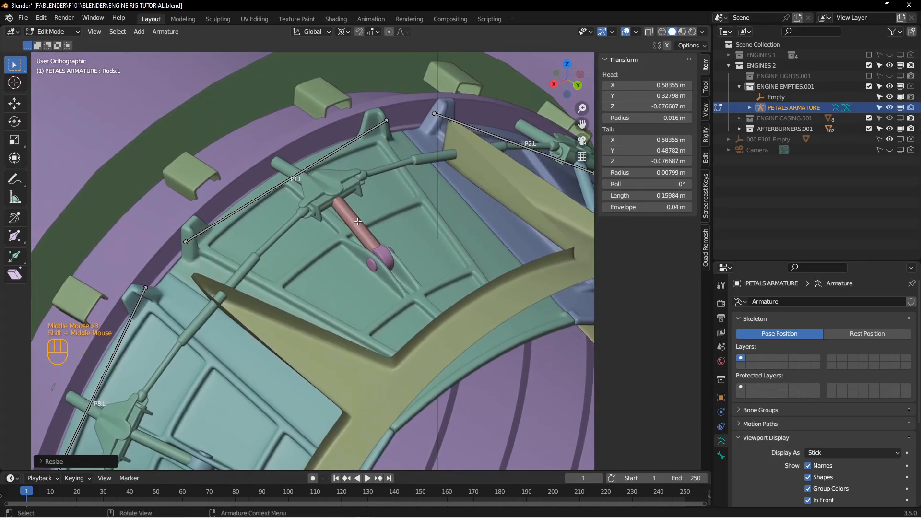
scroll(329, 209, "down", 2)
Leave armature editing and hide the pink arm between the first petal's bearing and the actuator ring.
key("Tab")
key("alt+a")
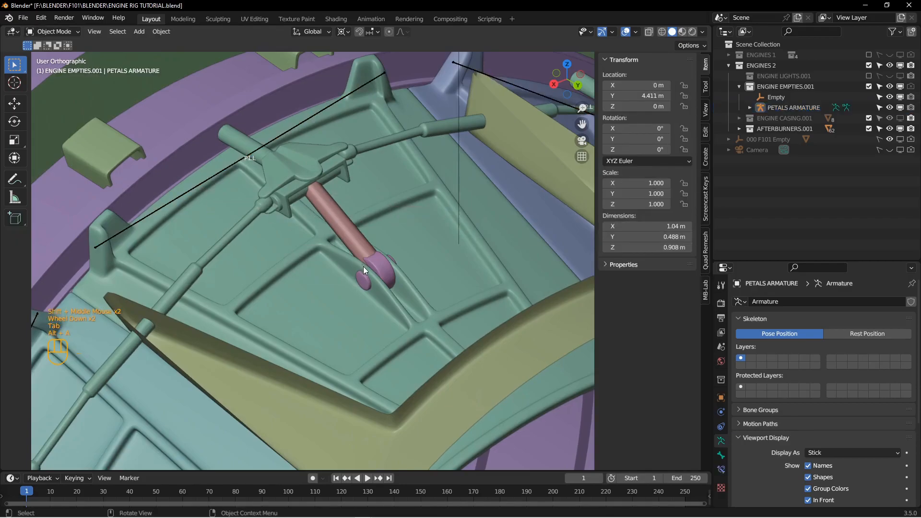
left_click(383, 270)
middle_click_drag(387, 268, 357, 270, "alt")
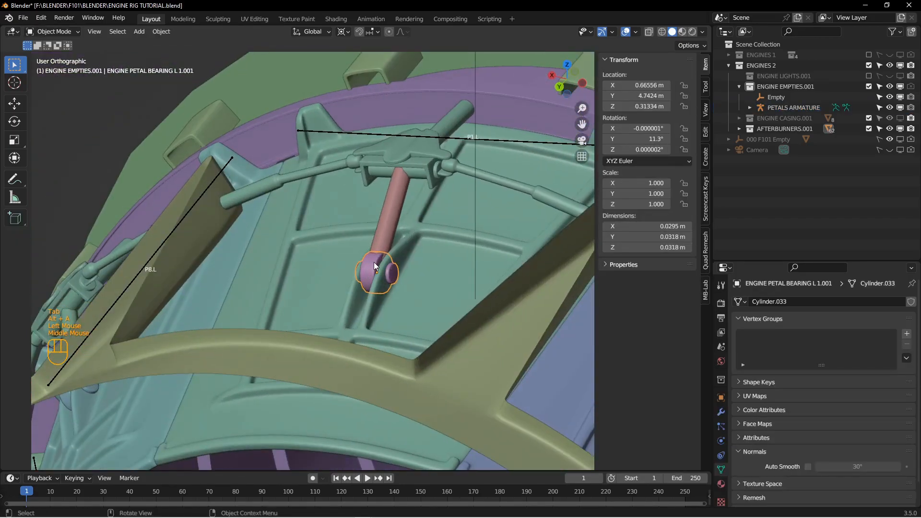
middle_click_drag(407, 156, 348, 251)
left_click(329, 197)
scroll(376, 192, "up", 1)
scroll(404, 226, "down", 3)
key("Tab")
left_click(477, 224)
key("Tab")
left_click(283, 257)
left_click(376, 261)
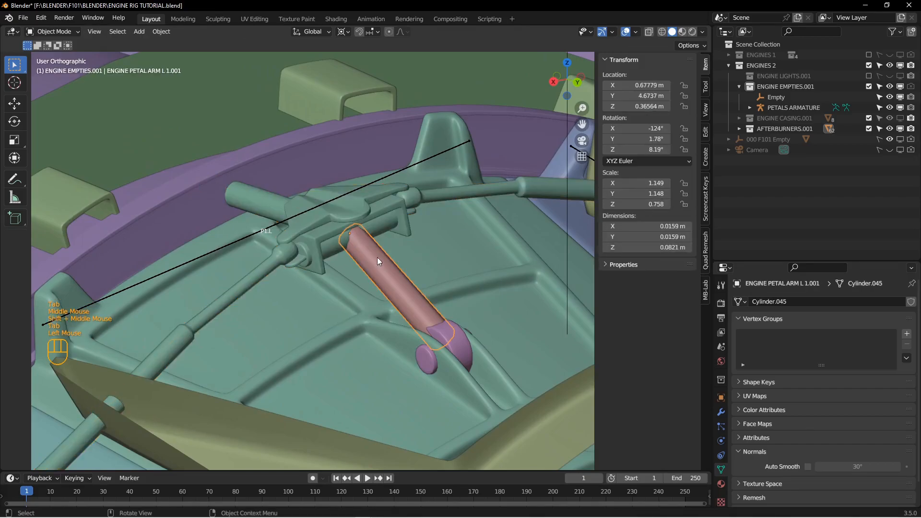
key("h")
Snap the 3D cursor to the cross pin of the actuator ring bracket above the first petal, and leave mesh editing.
left_click(354, 230)
key("Tab")
left_click(382, 233)
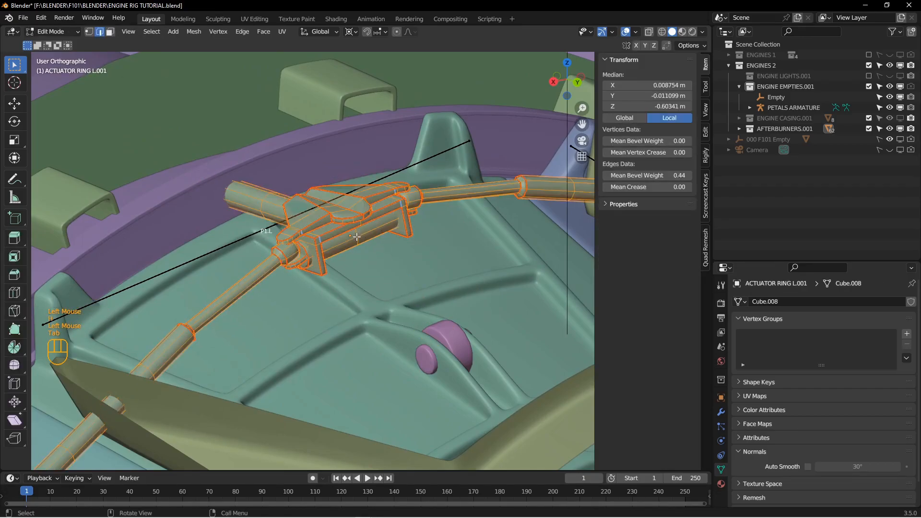
double_click(365, 233)
mouse_move(365, 232)
middle_mouse_down()
mouse_move(355, 226)
mouse_move(365, 229)
mouse_move(359, 237)
middle_mouse_up()
key("shift+s")
left_click(361, 275)
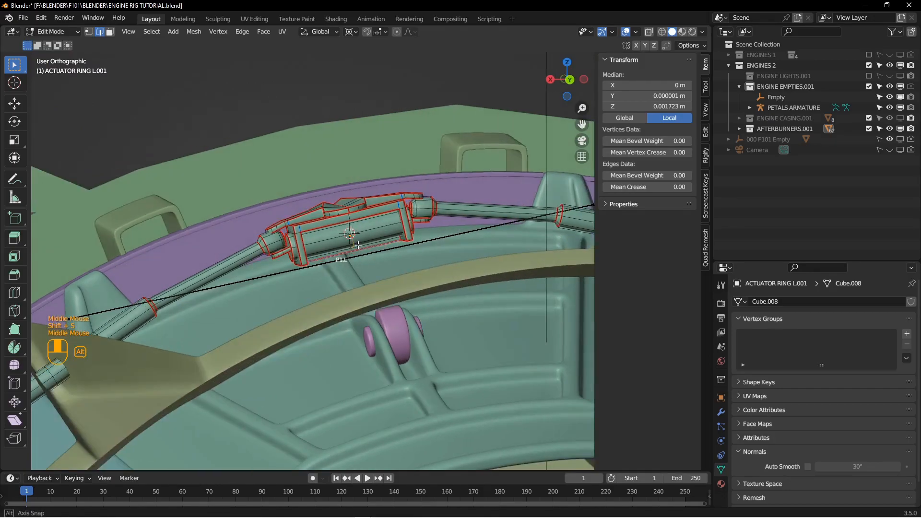
key("ctrl+KP_1")
scroll(359, 238, "up", 3)
key("Tab")
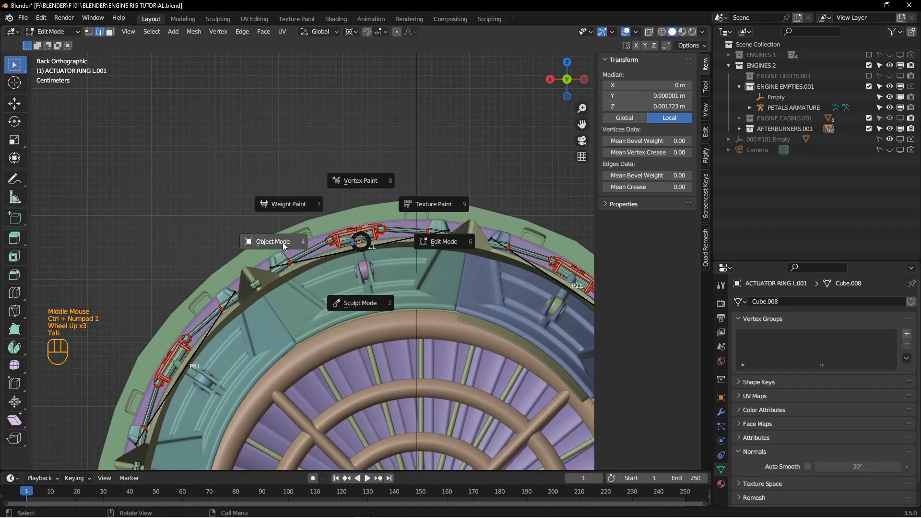
left_click(284, 242)
Edit the petals armature in the back view and add a new bone at the 3D cursor.
key("alt+a")
scroll(284, 241, "up", 1)
middle_click_drag(400, 252, 360, 268, "shift")
left_click(352, 211)
scroll(352, 213, "down", 3)
scroll(352, 232, "up", 1)
scroll(352, 232, "up", 1)
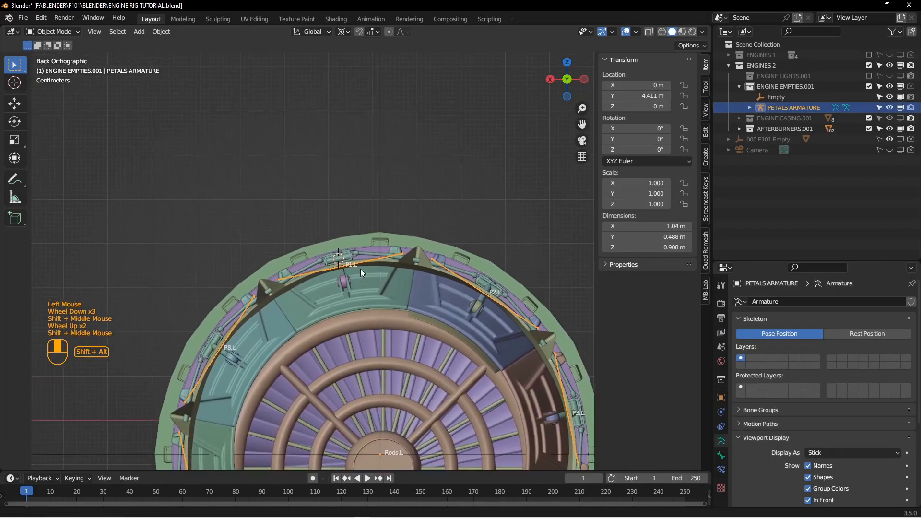
key("shift+a")
mouse_move(361, 266)
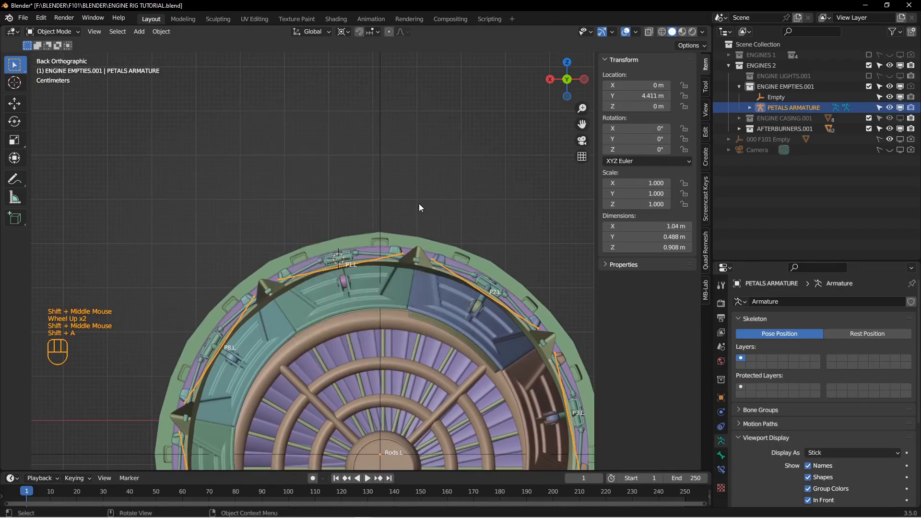
key("Tab")
left_click(493, 204)
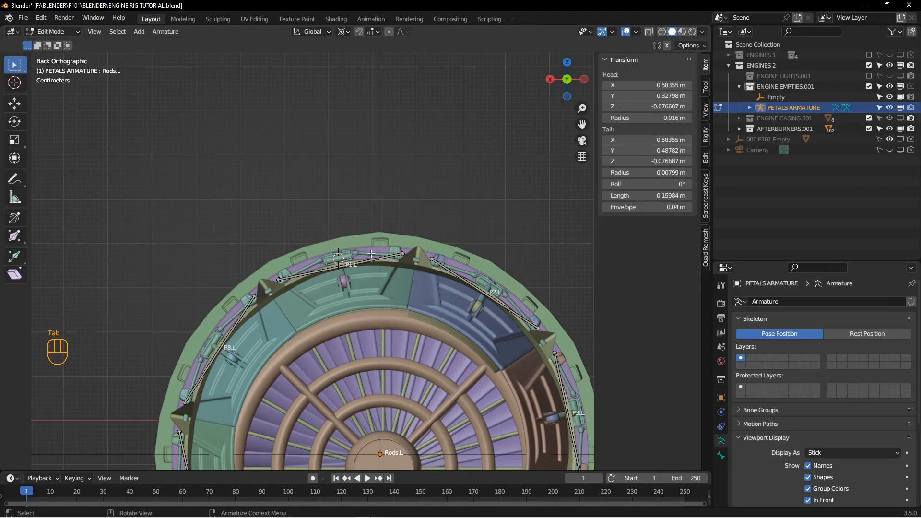
key("shift+a")
scroll(369, 244, "up", 2)
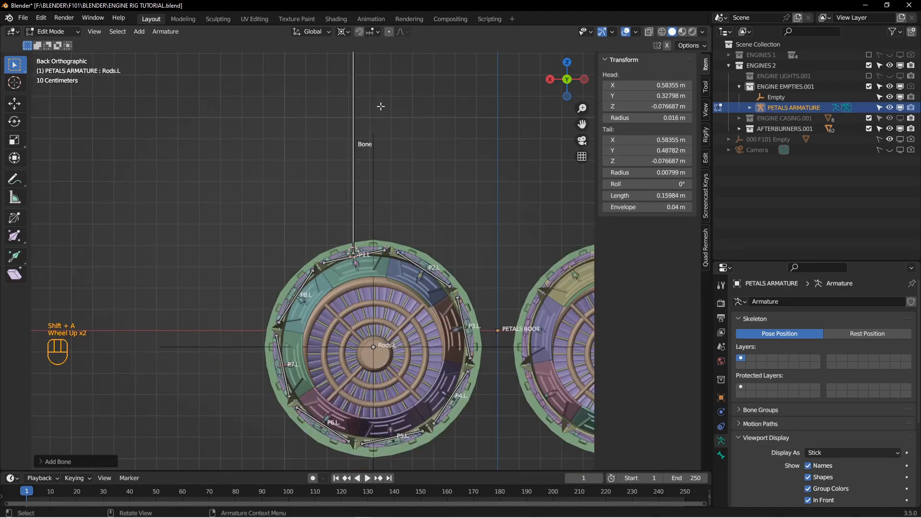
Shorten the new bone by moving its tail down to just above the actuator ring.
key("g")
scroll(379, 226, "down", 2)
middle_click_drag(379, 225, 367, 199)
middle_click_drag(367, 198, 352, 241)
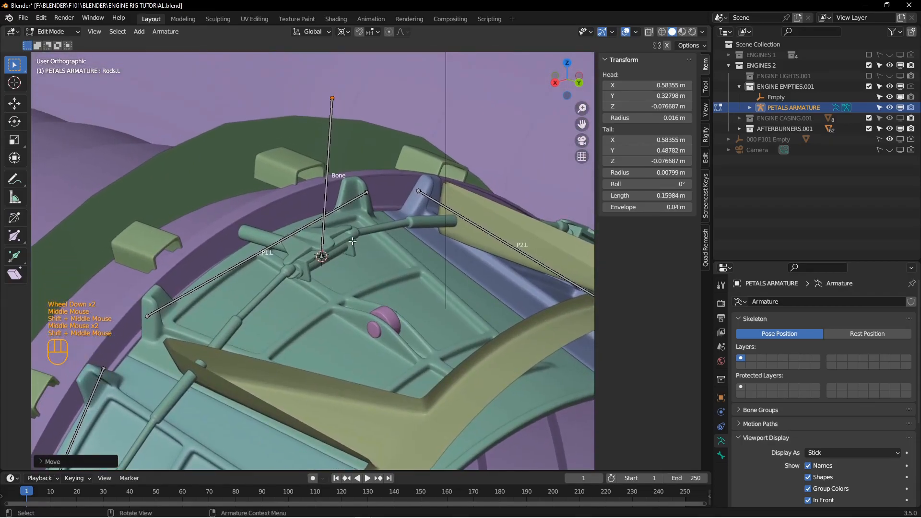
scroll(353, 241, "up", 1)
Leave armature editing and set the first petal bearing's origin to its geometry.
key("Tab")
left_click(380, 302)
middle_click_drag(370, 304, 370, 297)
middle_click_drag(370, 297, 368, 289, "shift")
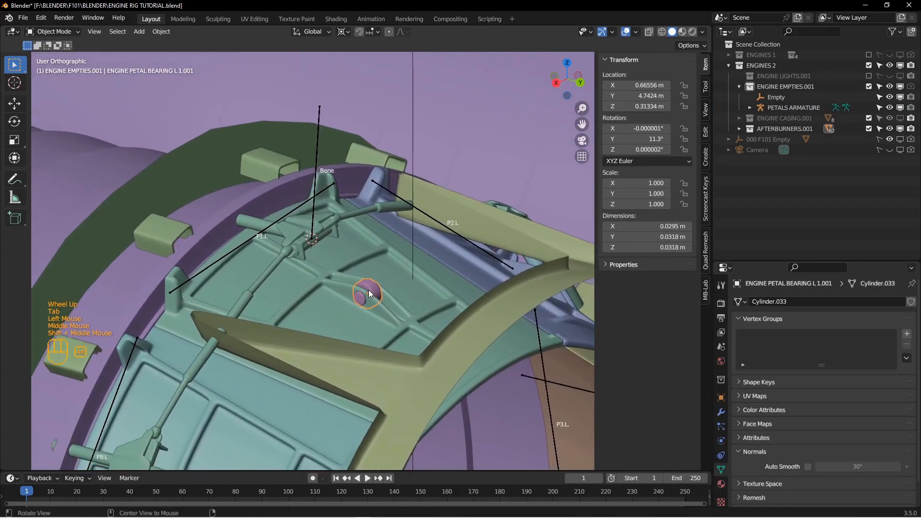
scroll(368, 289, "down", 1)
right_click(374, 288)
mouse_move(342, 335)
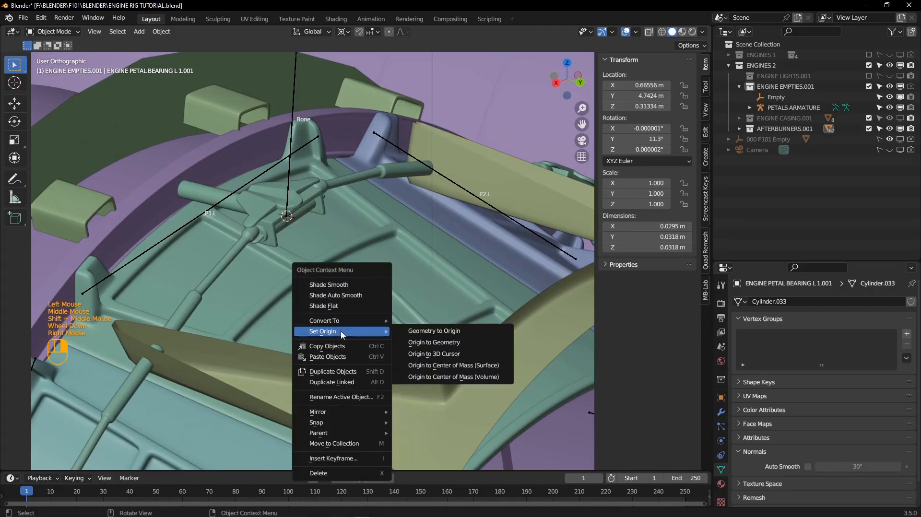
left_click(433, 342)
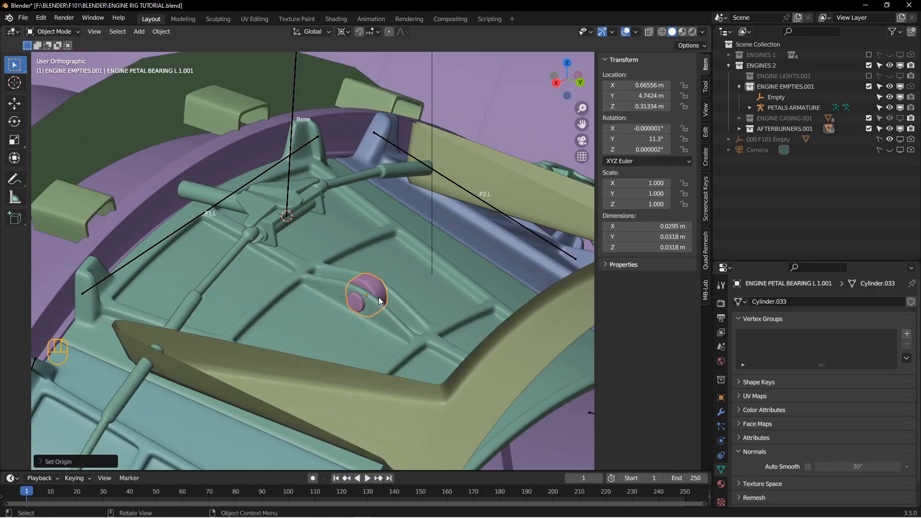
Snap the 3D cursor to the first petal's bearing.
middle_click_drag(368, 296, 359, 282, "shift")
scroll(374, 263, "up", 2)
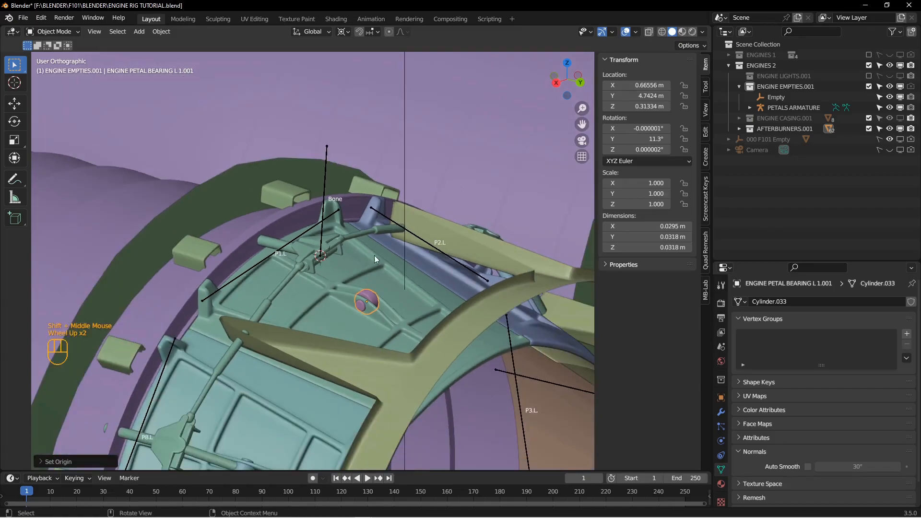
key("shift+s")
left_click(376, 364)
scroll(367, 305, "down", 2)
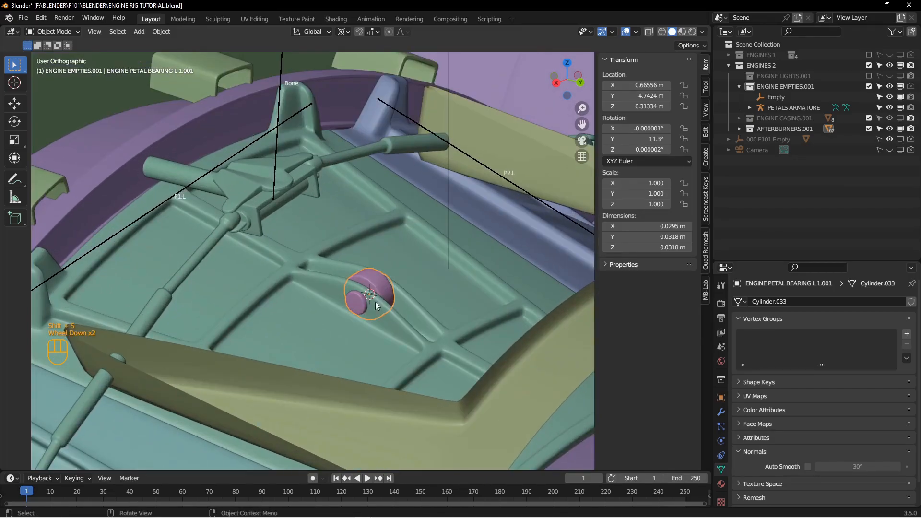
Edit the petals armature and snap the new bone's tail to the 3D cursor at the bearing.
scroll(364, 268, "up", 2)
middle_click_drag(338, 160, 350, 191, "shift")
left_click(349, 188)
key("Tab")
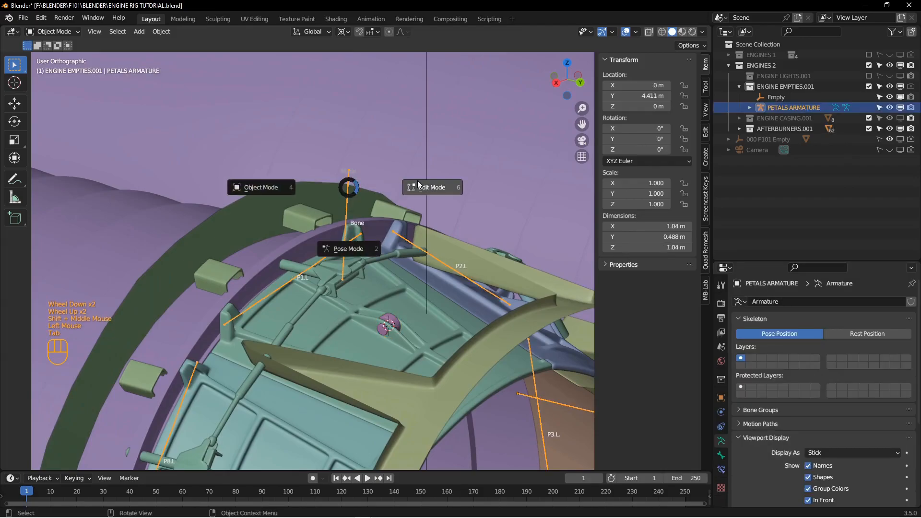
left_click(418, 185)
key("shift+s")
middle_click_drag(384, 139, 286, 229)
scroll(380, 279, "down", 3)
middle_click_drag(343, 295, 382, 217)
middle_click_drag(332, 236, 350, 236)
Leave armature editing, unhide all hidden parts and check the new bone against the first petal's arm.
key("Tab")
key("alt+a")
key("alt+h")
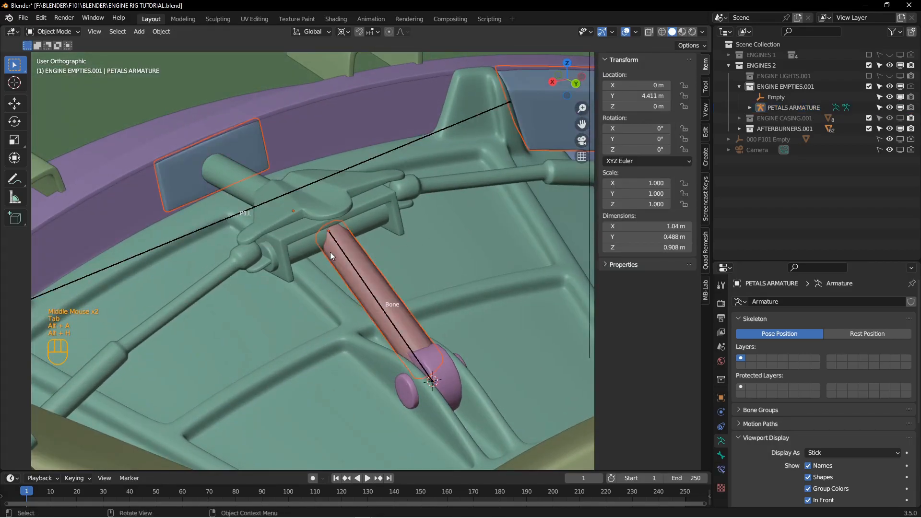
key("alt+a")
scroll(345, 264, "up", 2)
mouse_move(364, 278)
middle_mouse_down()
mouse_move(327, 304)
mouse_move(356, 281)
middle_mouse_up()
scroll(356, 276, "down", 2)
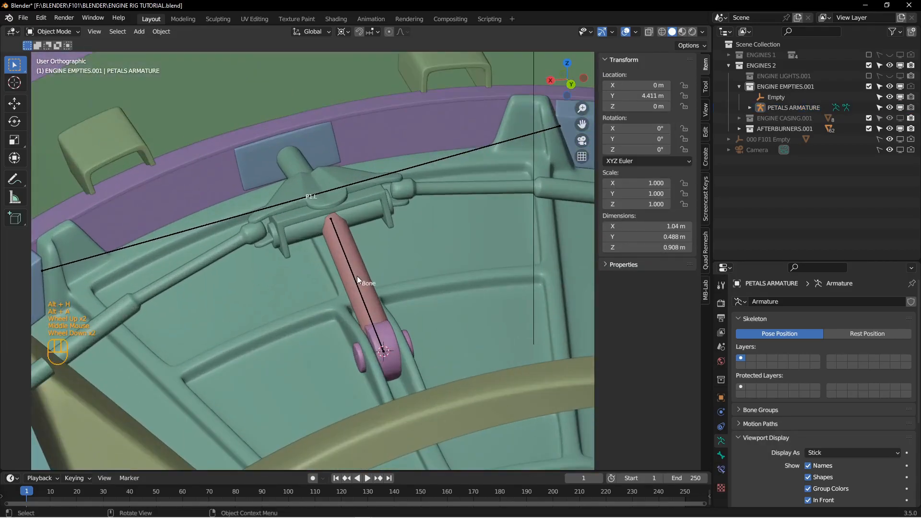
scroll(401, 205, "up", 2)
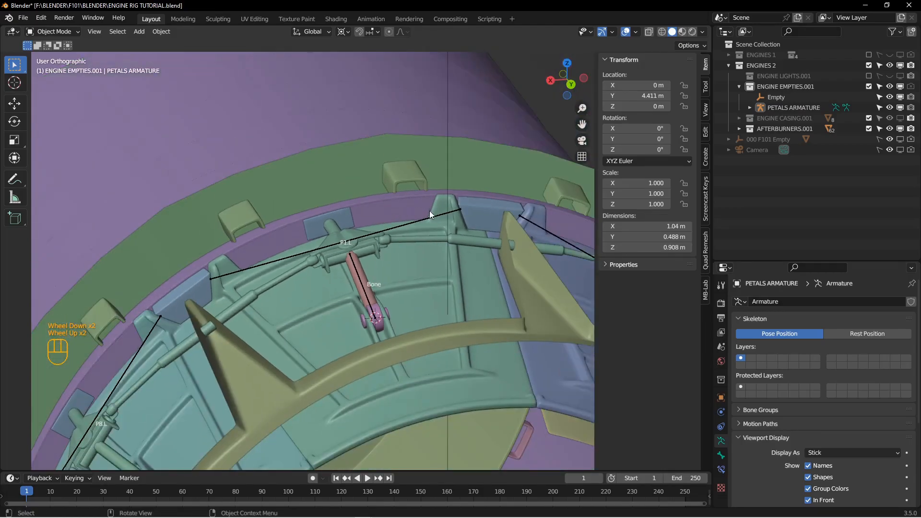
middle_click_drag(358, 290, 369, 298)
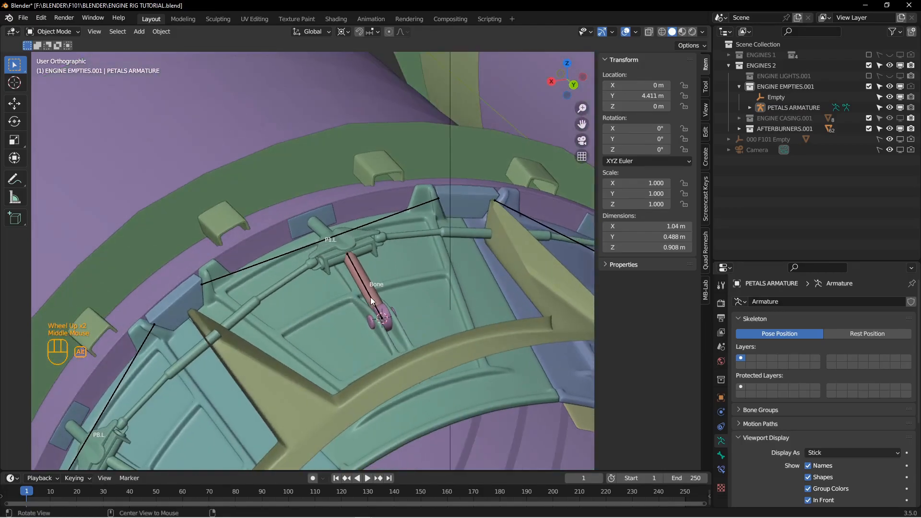
Edit the petals armature and rename the bone along the first petal's arm as A1.L.
scroll(370, 291, "down", 3)
left_click(366, 285)
key("Tab")
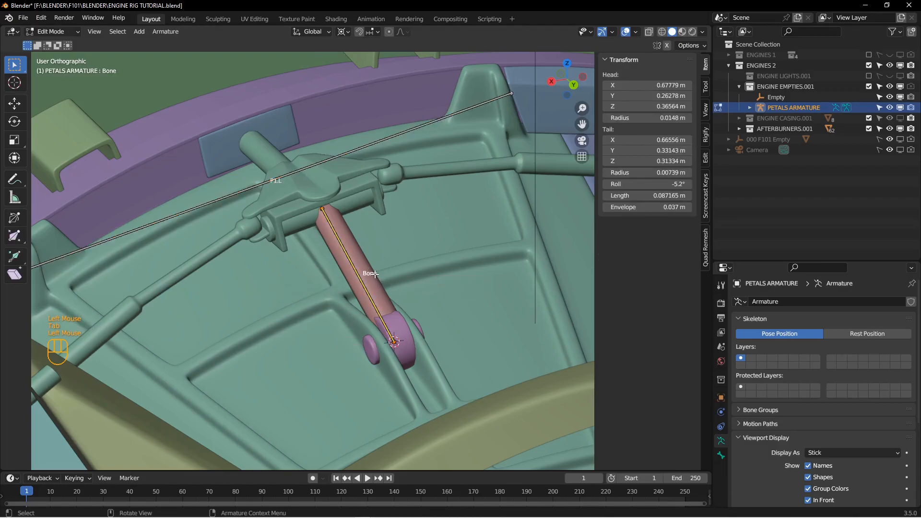
key("F2")
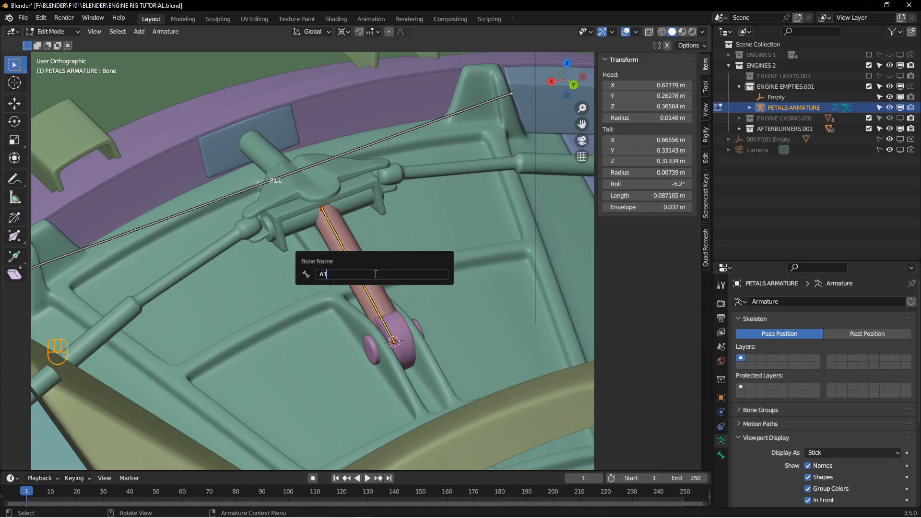
key("Return")
Leave armature editing and snap the 3D cursor to the empty at the nozzle's centre.
scroll(375, 274, "up", 1)
key("ctrl+KP_1")
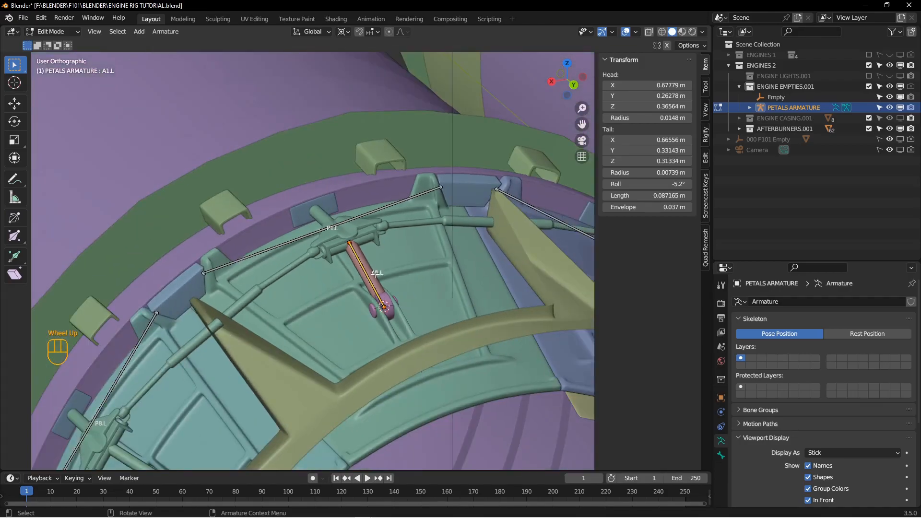
scroll(375, 274, "up", 4)
middle_click_drag(364, 450, 364, 278, "shift")
key("Tab")
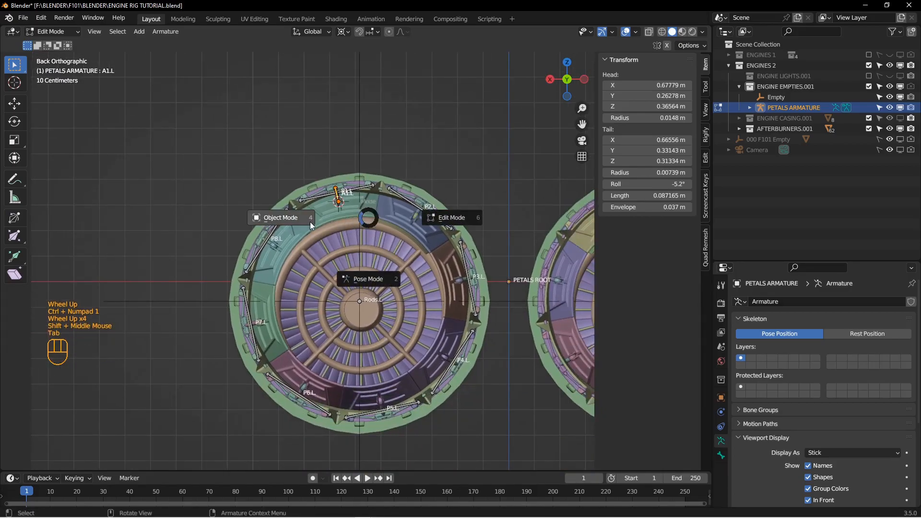
key("alt+a")
left_click(357, 153)
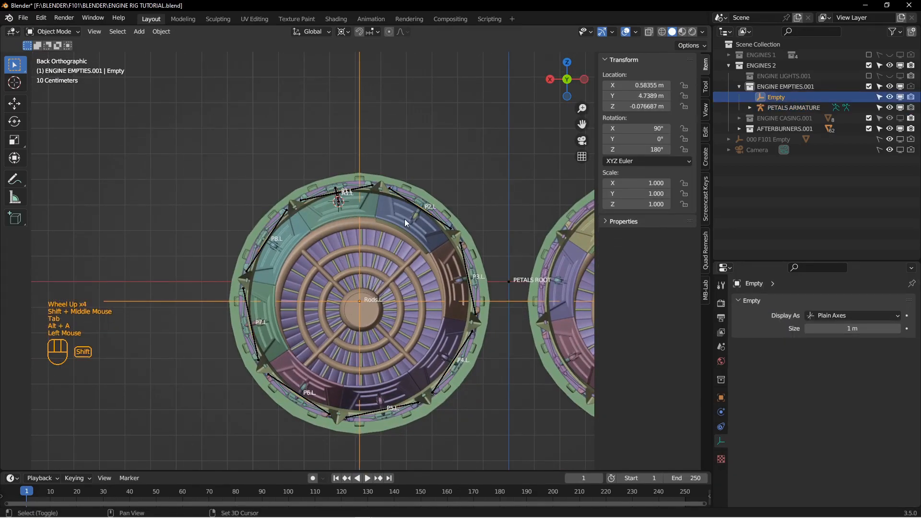
key("shift+s")
left_click(404, 299)
Edit the petals armature in the back view and duplicate bone A1.L, rotating the copy 45° about the 3D cursor onto the second petal's arm.
middle_click_drag(354, 281, 333, 218)
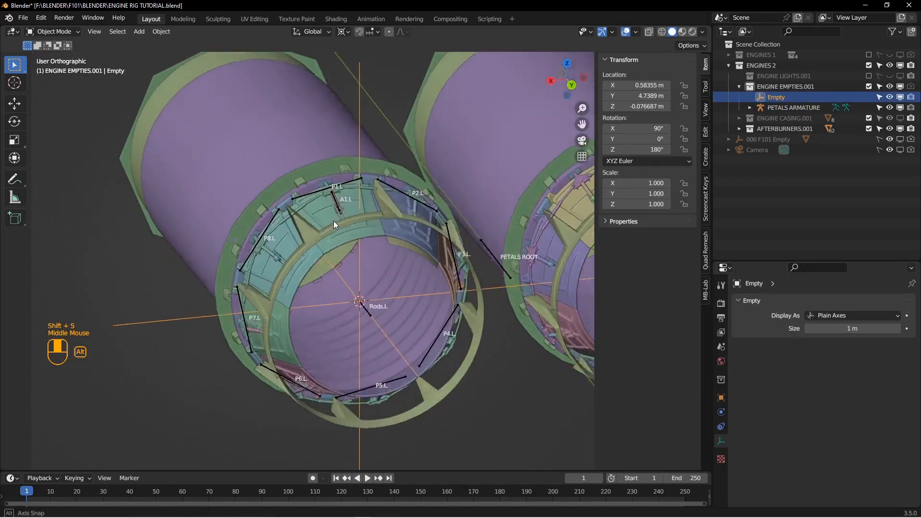
scroll(344, 197, "down", 2)
key("Tab")
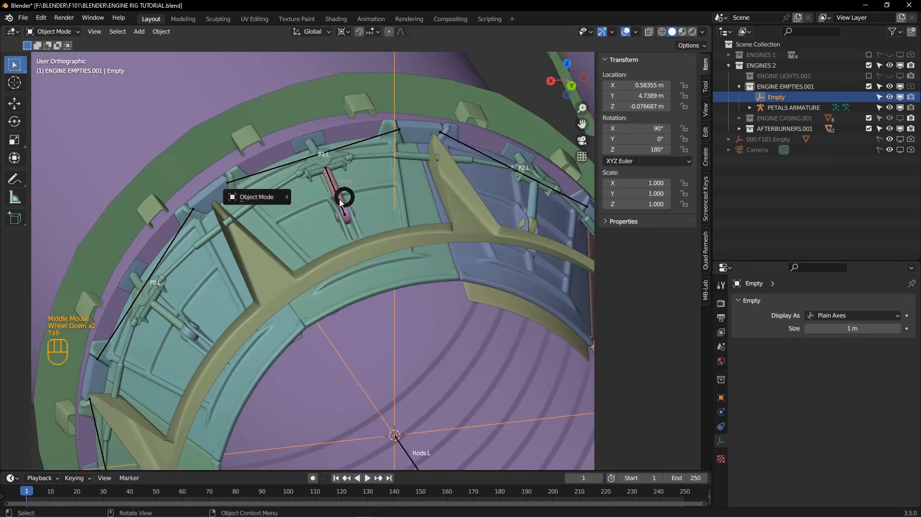
key("Escape")
left_click(332, 188)
key("Tab")
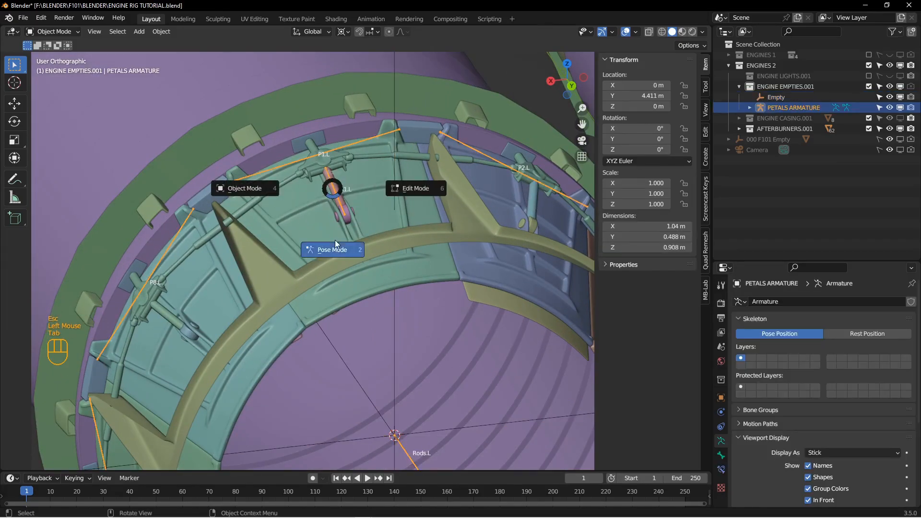
key("Tab")
left_click(366, 196)
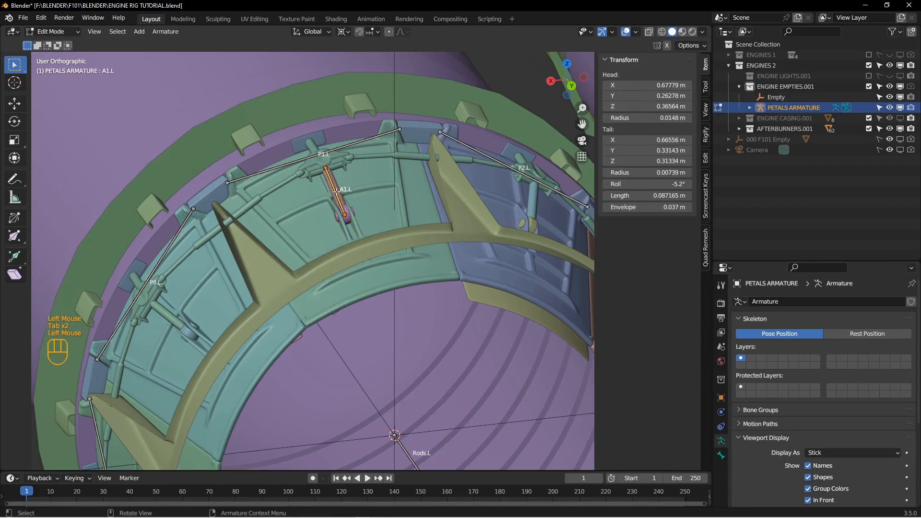
key("ctrl+KP_1")
middle_click_drag(413, 176, 372, 82, "shift")
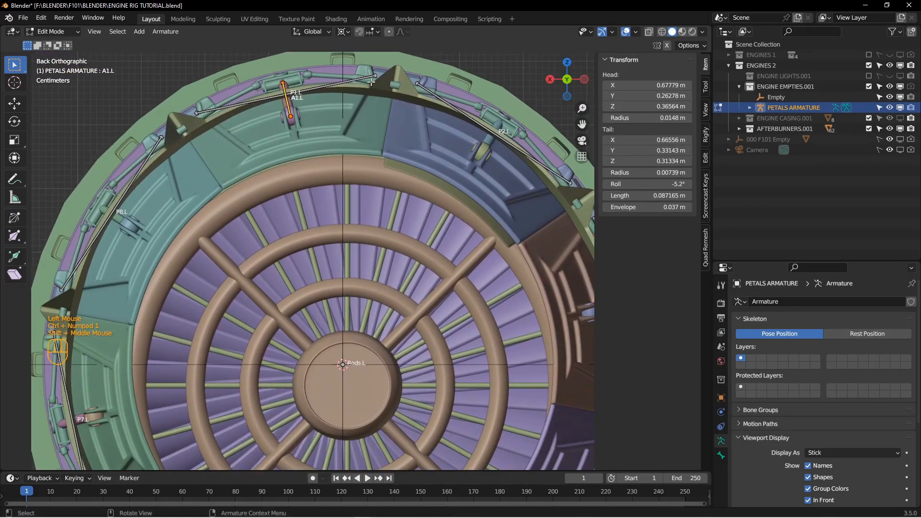
key("shift+d")
type("r45")
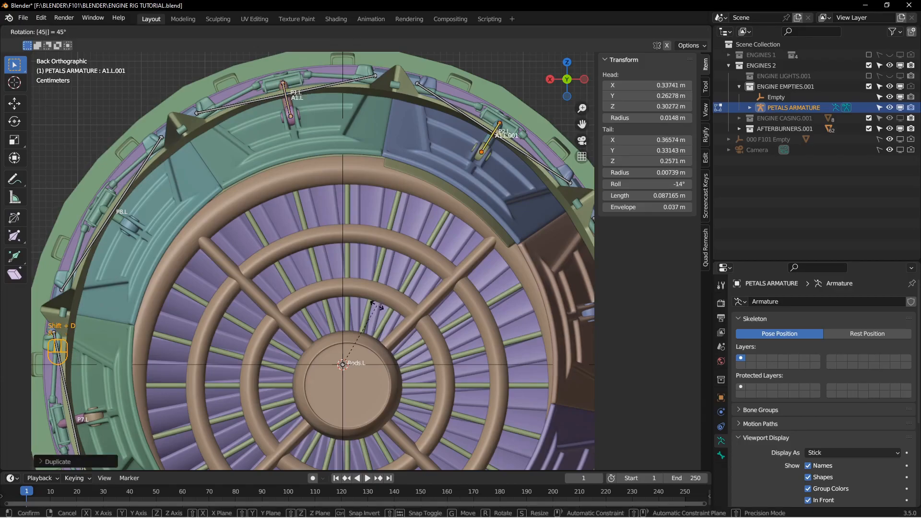
key("Return")
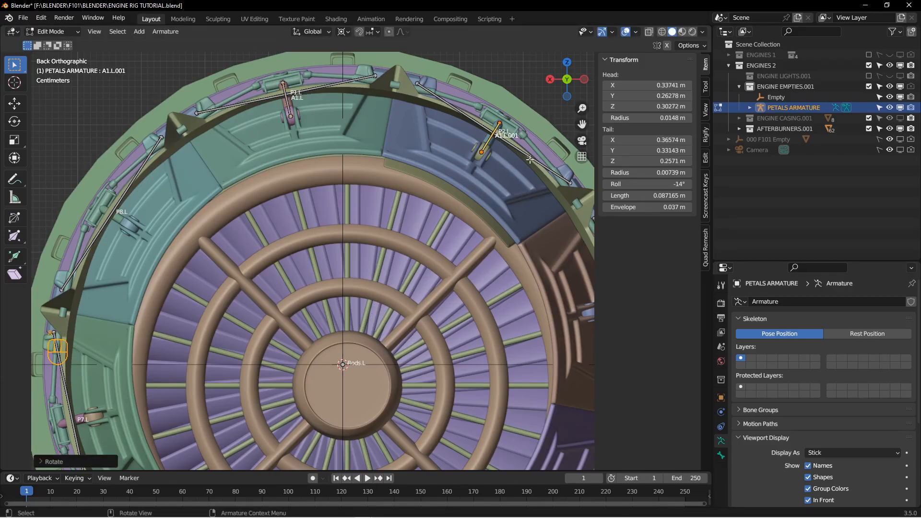
Rename the duplicated bone on the second petal's arm as A2.L.
middle_click_drag(534, 158, 454, 211, "shift")
key("F2")
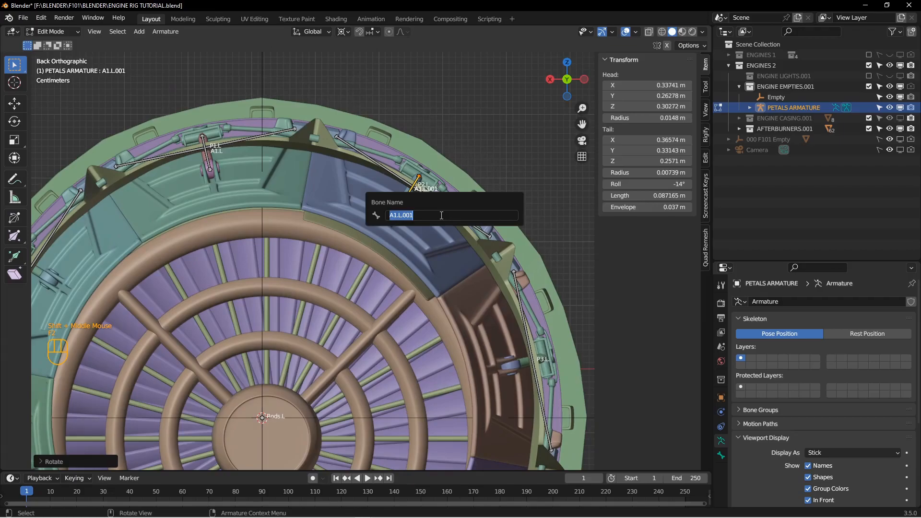
type("A2.L")
key("Return")
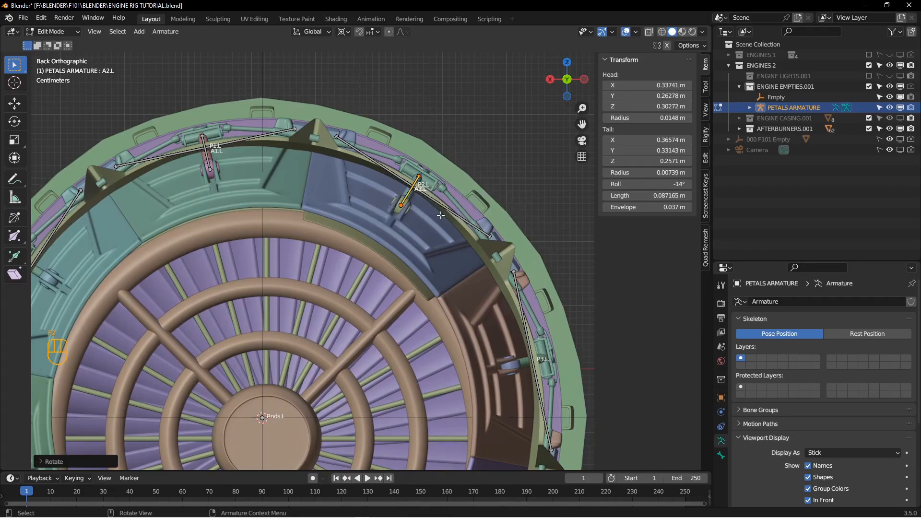
Duplicate bone A2.L, rotate the copy 45° about the 3D cursor onto the third petal's arm and rename it A3.L.
key("shift+d")
right_click(440, 213)
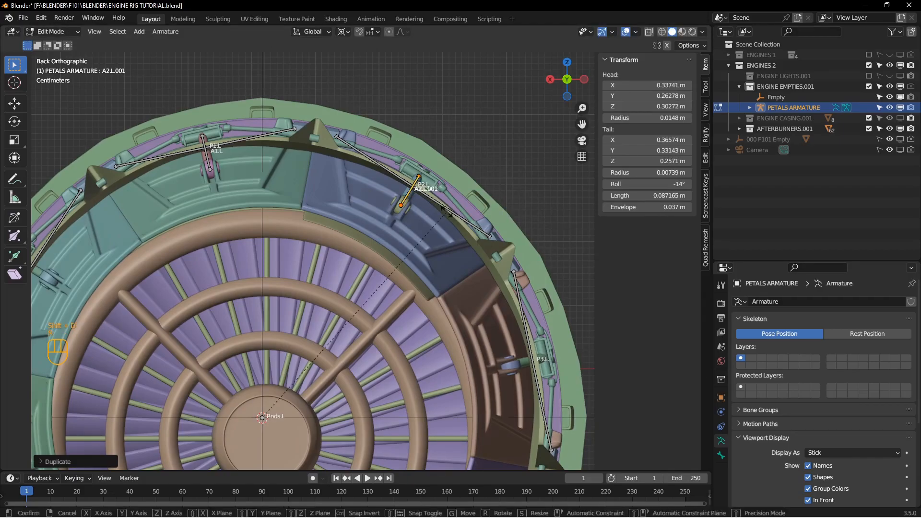
key("r")
key("4")
key("5")
key("Return")
middle_click_drag(468, 313, 452, 175, "shift")
key("F2")
type("A3.L")
key("Return")
Duplicate bone A3.L, rotate the copy 45° onto the fourth petal's arm and rename it A4.L.
key("shift+d")
key("r")
key("4")
key("5")
key("Return")
key("F2")
type("A4.L")
key("Return")
Duplicate bone A4.L, rotate the copy 45° onto the fifth petal's arm and rename it A5.L.
middle_click_drag(425, 376, 471, 201, "shift")
key("shift+d")
key("r")
key("4")
key("5")
key("Return")
key("F2")
type("A5.L")
Duplicate bone A5.L, rotate the copy 45° onto the sixth petal's arm and rename it A6.L.
key("Return")
key("shift+d")
key("r")
key("4")
key("5")
key("Return")
key("F2")
type("A6.L")
Duplicate bone A6.L, rotate the copy 45° onto the seventh petal's arm and rename it A7.L.
middle_click_drag(206, 227, 460, 310, "shift")
key("shift+d")
key("r")
key("4")
key("5")
key("Return")
key("F2")
type("A7.L")
key("Return")
Duplicate bone A7.L, rotate the copy 45° onto the eighth petal's arm, rename it A8.L and save the file.
middle_click_drag(370, 155, 340, 315, "shift")
key("ctrl+z")
key("g")
key("shift+d")
key("r")
key("4")
key("5")
key("Return")
key("F2")
type("A8.L")
key("Return")
key("ctrl+s")
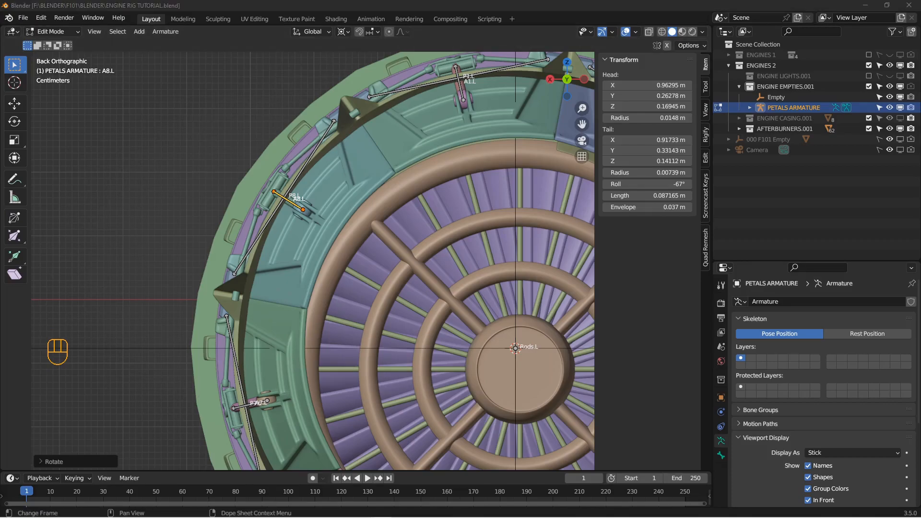
Leave armature editing, select the actuator ring around the petals and isolate it in local view.
middle_click_drag(381, 212, 400, 332)
middle_click_drag(453, 203, 427, 261, "shift")
middle_click_drag(427, 261, 409, 267)
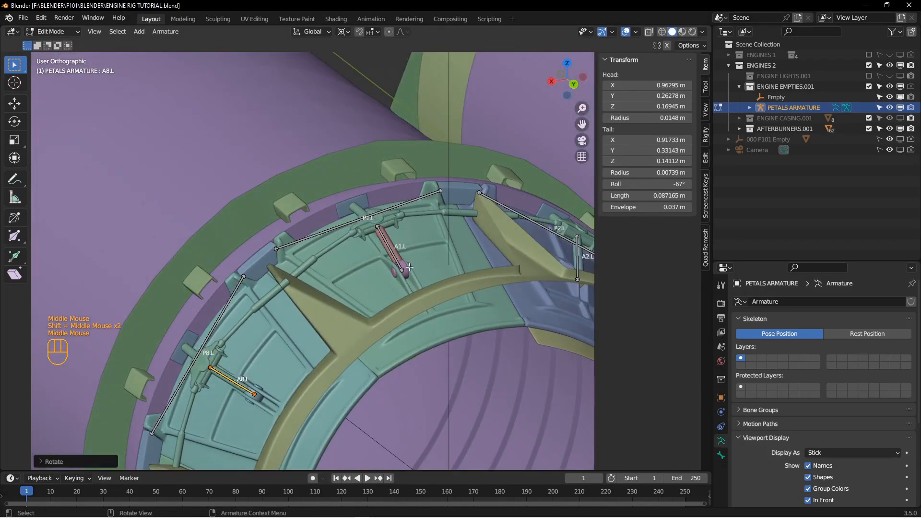
scroll(416, 251, "down", 2)
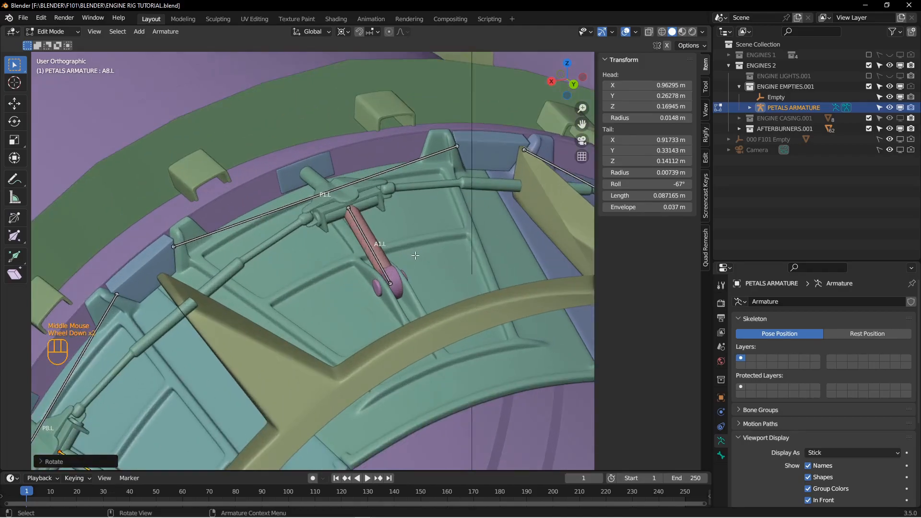
middle_click_drag(416, 251, 428, 255, "shift")
scroll(427, 254, "down", 1)
key("Tab")
left_click(379, 251)
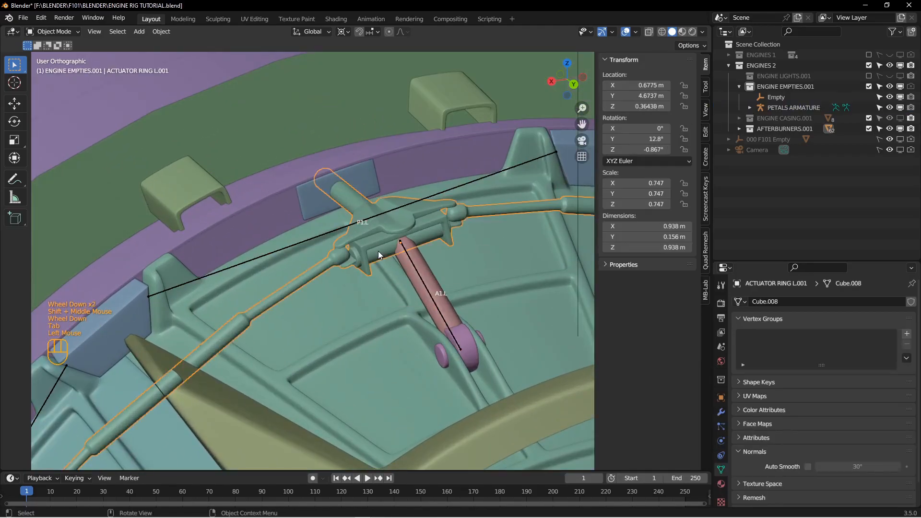
middle_click_drag(365, 225, 351, 200, "shift")
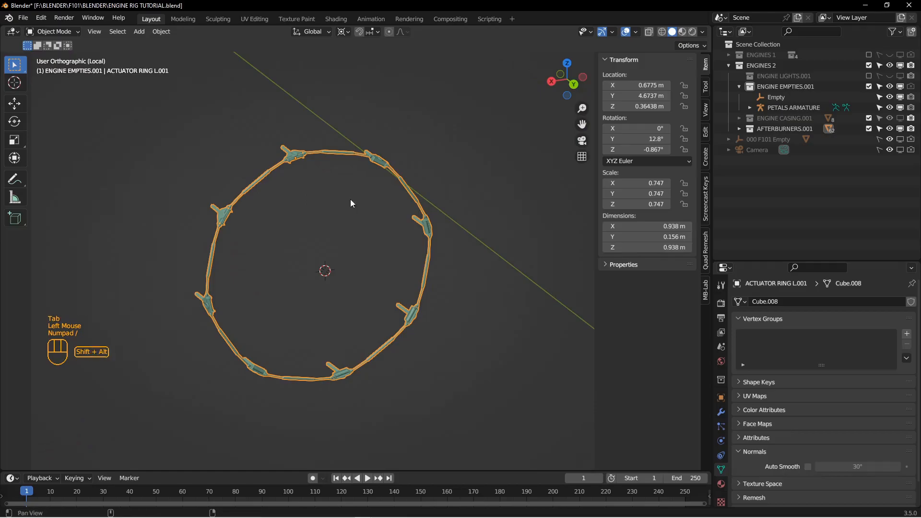
scroll(342, 191, "down", 3)
Edit the actuator ring's mesh, select the middle edge loop of the first actuator's cylinder and snap the 3D cursor to it.
key("Tab")
middle_click_drag(414, 280, 408, 271)
middle_click_drag(408, 272, 382, 254, "shift")
scroll(379, 262, "down", 2)
key("alt+a")
double_click(335, 299)
key("ctrl+KP_1")
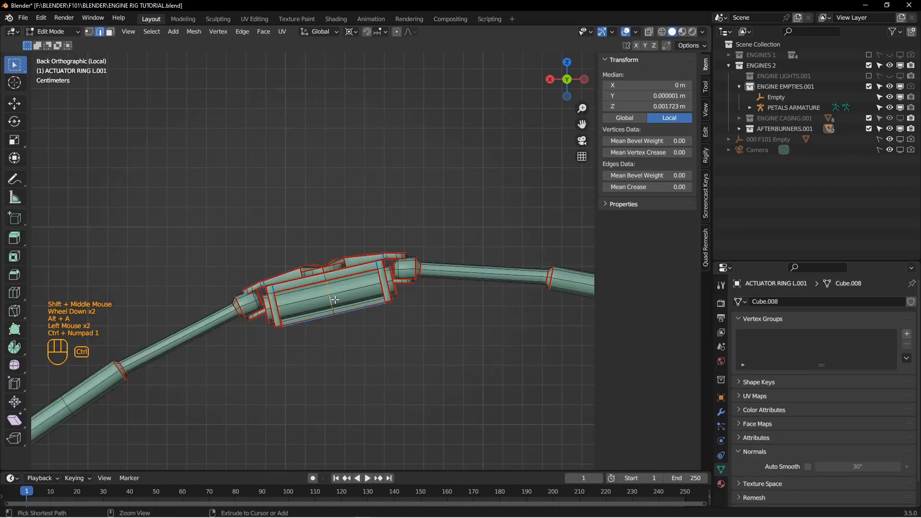
middle_click_drag(339, 301, 346, 234, "shift")
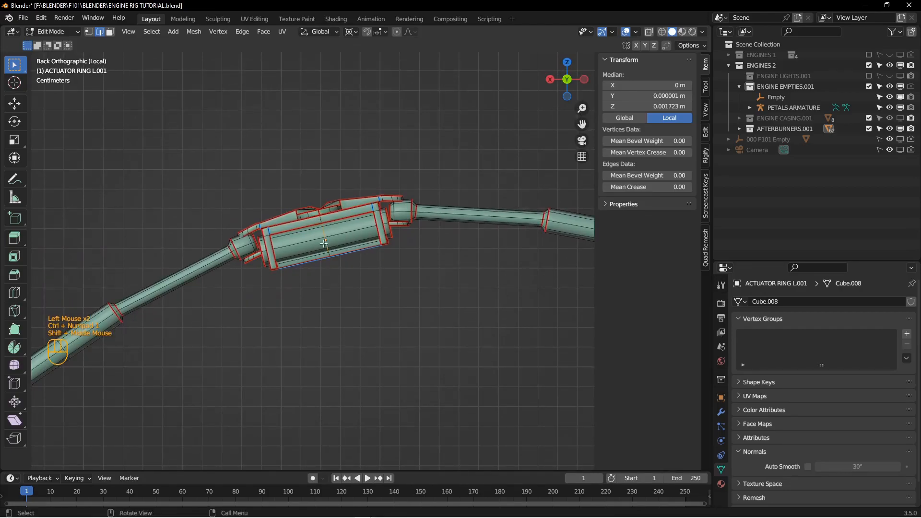
key("shift+s")
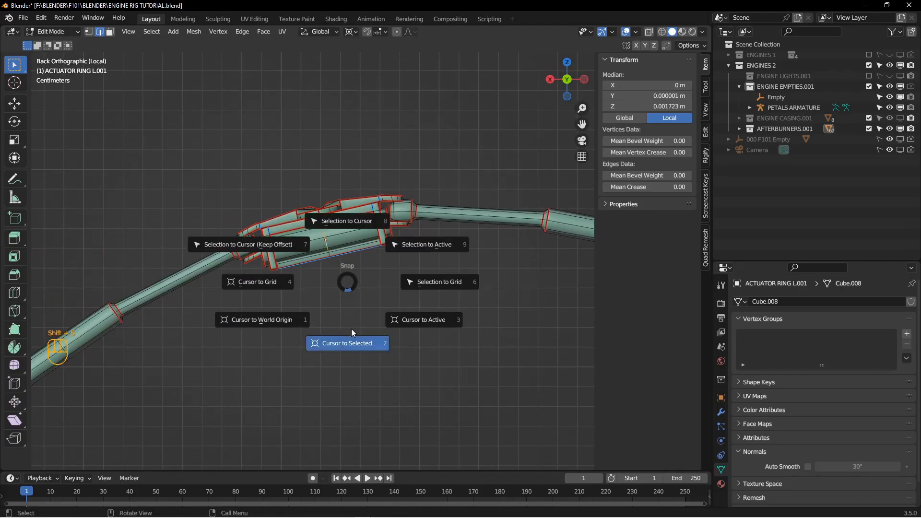
Leave mesh editing, add a Plain Axes empty at the 3D cursor and set its size to 0.06 m.
key("Tab")
left_click(296, 258)
key("alt+a")
key("shift+a")
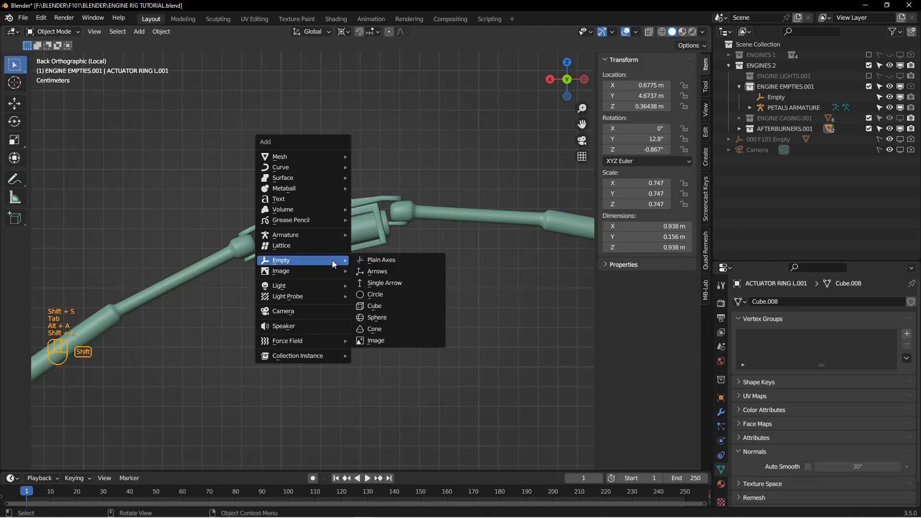
mouse_move(290, 258)
left_click(378, 263)
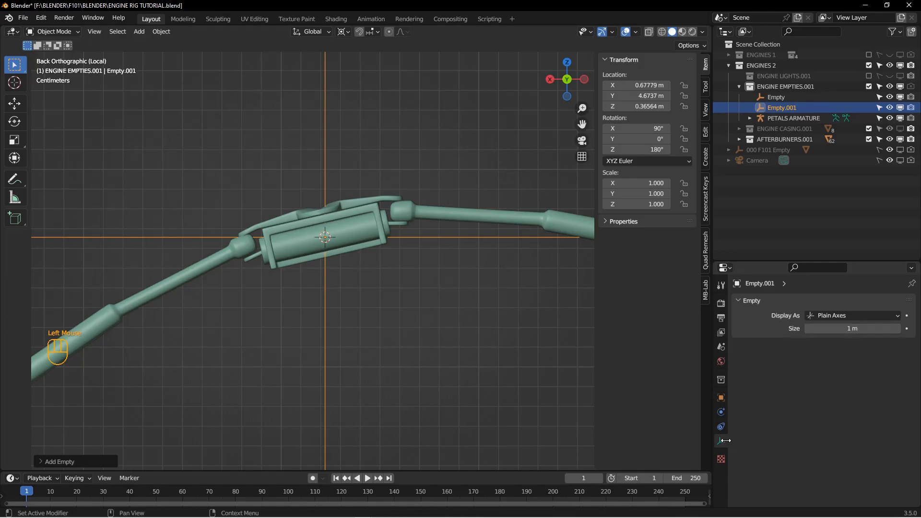
left_click_drag(852, 328, 822, 328)
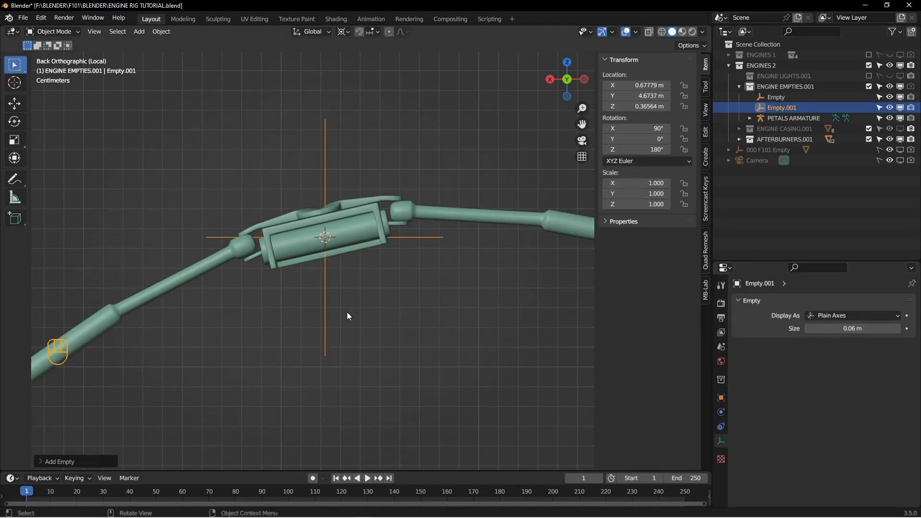
Leave local view and snap the 3D cursor to the large empty at the nozzle's centre.
scroll(348, 313, "up", 6)
middle_click_drag(394, 344, 406, 249, "shift")
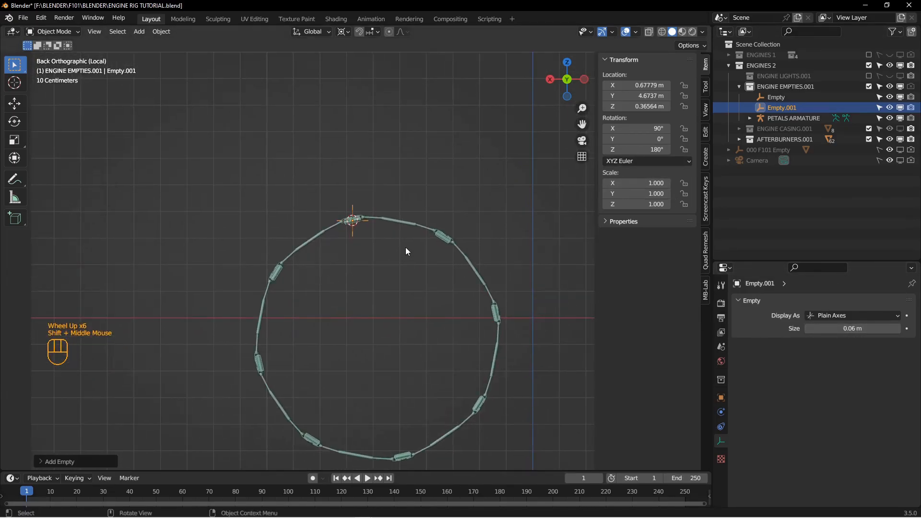
key("KP_Divide")
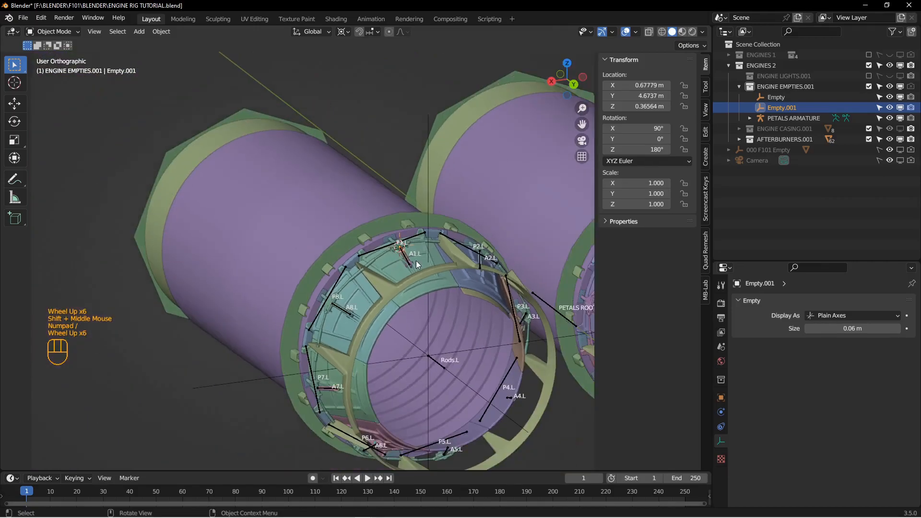
middle_click_drag(436, 152, 421, 157, "shift")
left_click(420, 158)
key("shift+s")
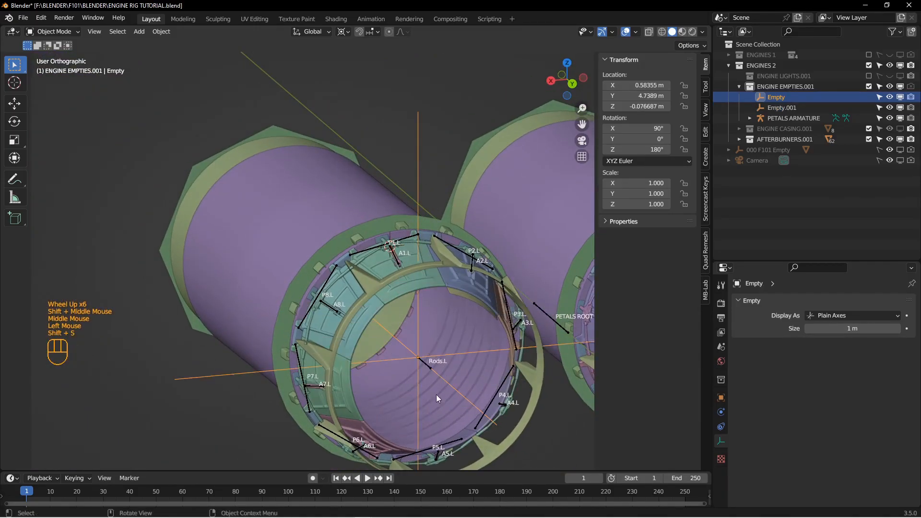
key("shift+s")
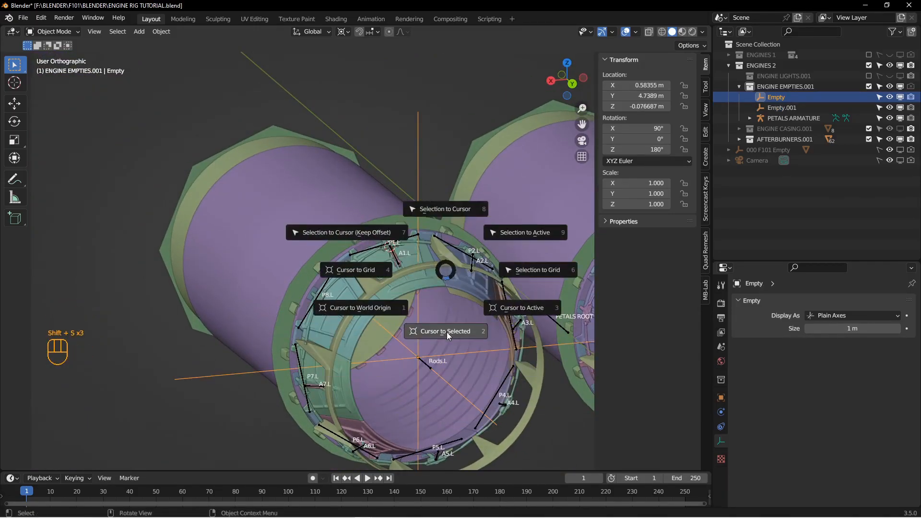
key("alt+a")
Hide the engine can, the frame plates and the outer frame ring around the first actuator, keeping its small empty visible and selected.
middle_click_drag(448, 327, 383, 278)
scroll(389, 230, "down", 4)
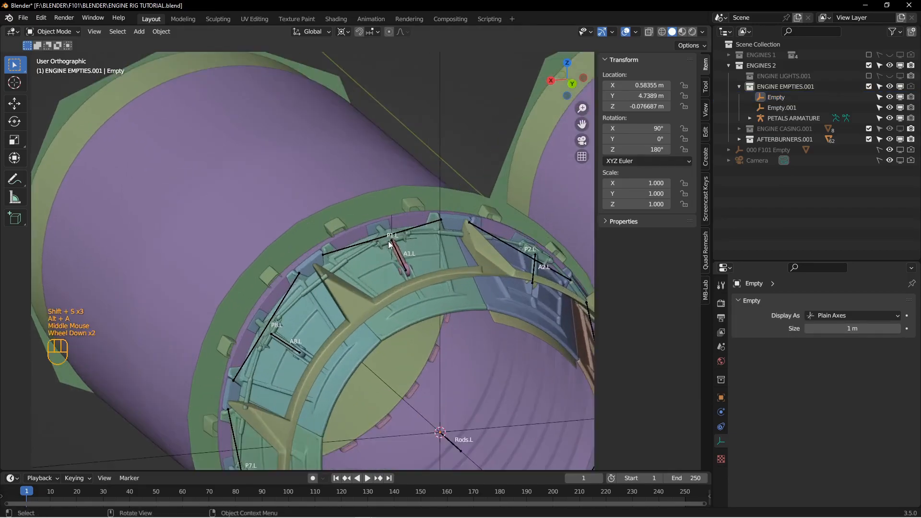
left_click(391, 207)
left_click(391, 206)
mouse_move(395, 206)
middle_mouse_down()
mouse_move(400, 232)
mouse_move(395, 198)
middle_mouse_up()
left_click(396, 194)
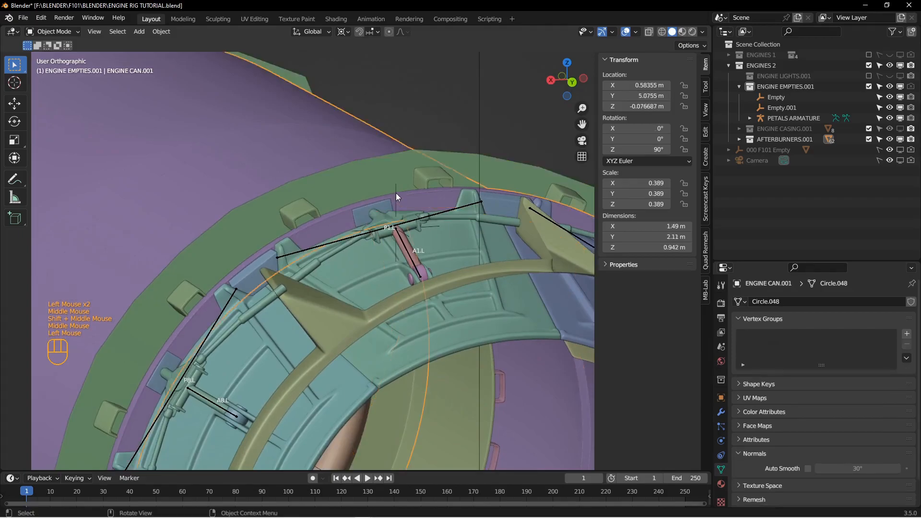
key("h")
left_click(396, 188)
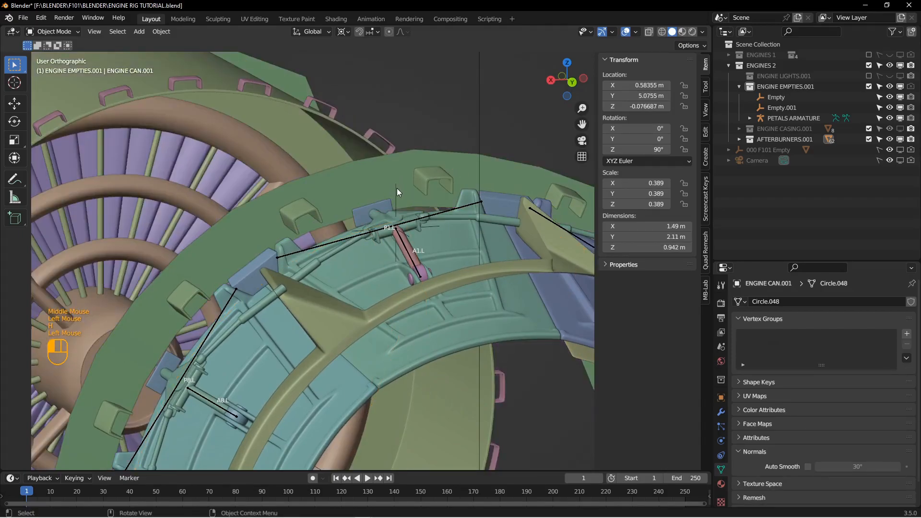
left_click(399, 186)
key("h")
left_click(395, 187)
key("h")
left_click(392, 185)
left_click(396, 189)
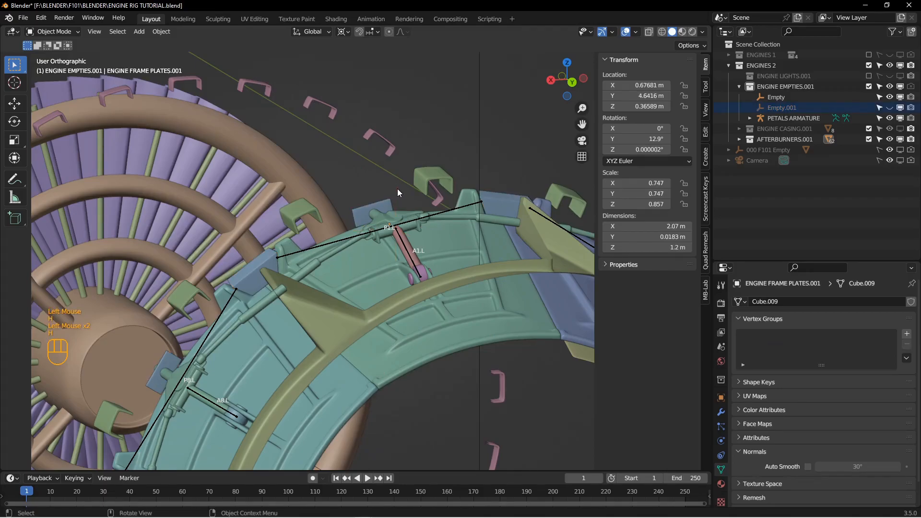
key("ctrl+z")
In the back view, duplicate the small empty and rotate the copy 45° about the 3D cursor onto the second actuator.
key("ctrl+KP_1")
scroll(450, 275, "up", 2)
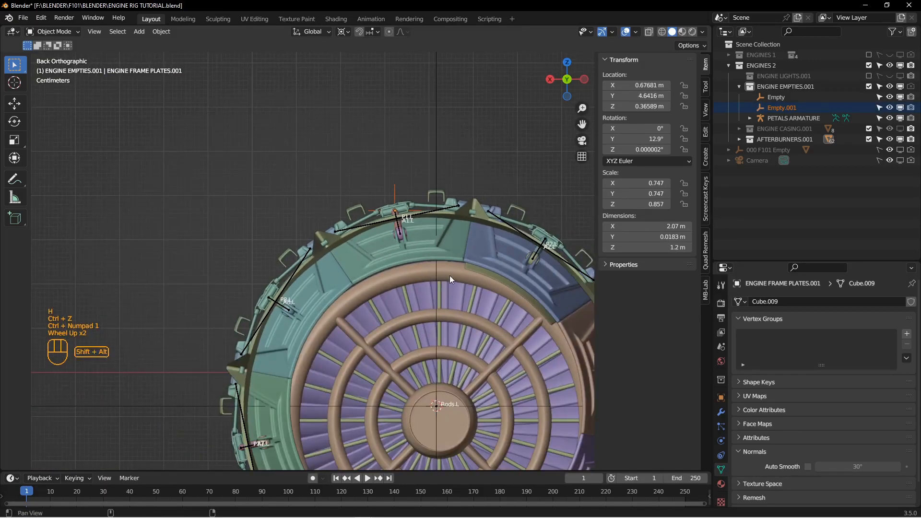
middle_click_drag(450, 275, 381, 185, "shift")
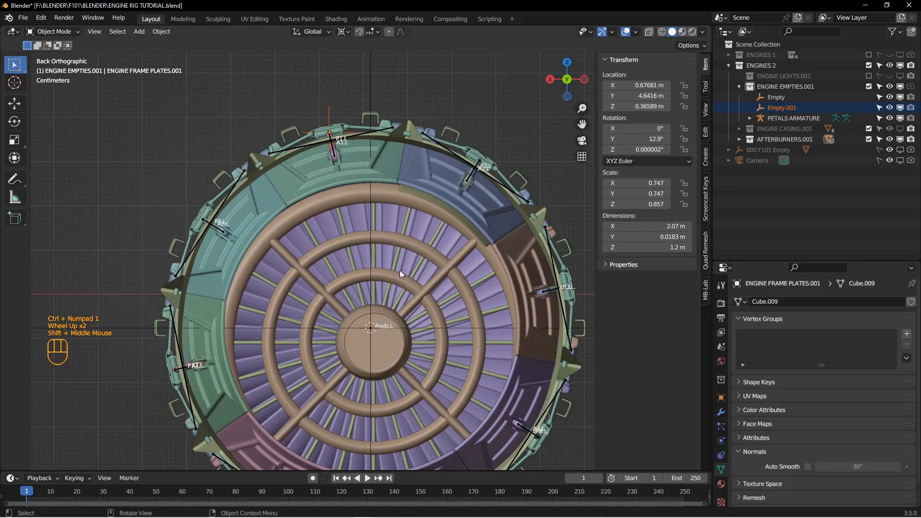
key("shift+d")
left_click(470, 255)
key("r")
left_click(471, 254)
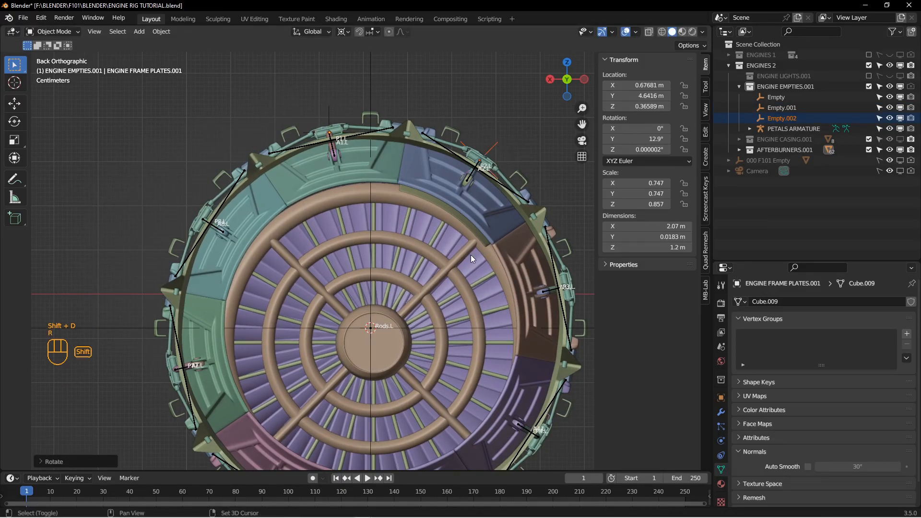
Duplicate the small empty six more times, rotating each copy a further 45° onto the remaining actuators.
key("shift+d")
type("r45")
key("Return")
key("shift+d")
type("r45")
key("Return")
key("shift+d")
type("r45")
key("Return")
key("shift+d")
type("r45")
key("Return")
key("shift+d")
type("r45")
key("Return")
key("shift+d")
type("r45")
key("KP_Enter")
Select all eight small empties around the actuator ring, Empty.001 to Empty.008.
middle_click_drag(262, 232, 380, 183)
scroll(404, 224, "down", 2)
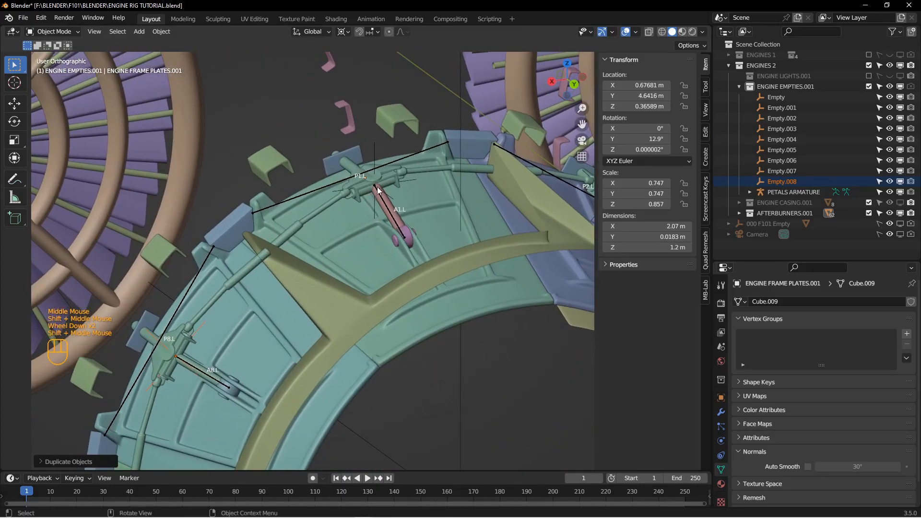
scroll(293, 295, "up", 2)
middle_click_drag(293, 295, 267, 295)
scroll(295, 261, "down", 3)
scroll(295, 261, "up", 2)
middle_click_drag(315, 254, 521, 227)
left_click(377, 234, "shift")
left_click(466, 238, "shift")
left_click(528, 322, "shift")
middle_click_drag(524, 353, 455, 398)
left_click(484, 393, "shift")
middle_click_drag(455, 398, 367, 381, "shift")
left_click(411, 383, "shift")
left_click(332, 378, "shift")
middle_click_drag(326, 311, 390, 378, "shift")
middle_click_drag(391, 377, 384, 392)
left_click(312, 314, "shift")
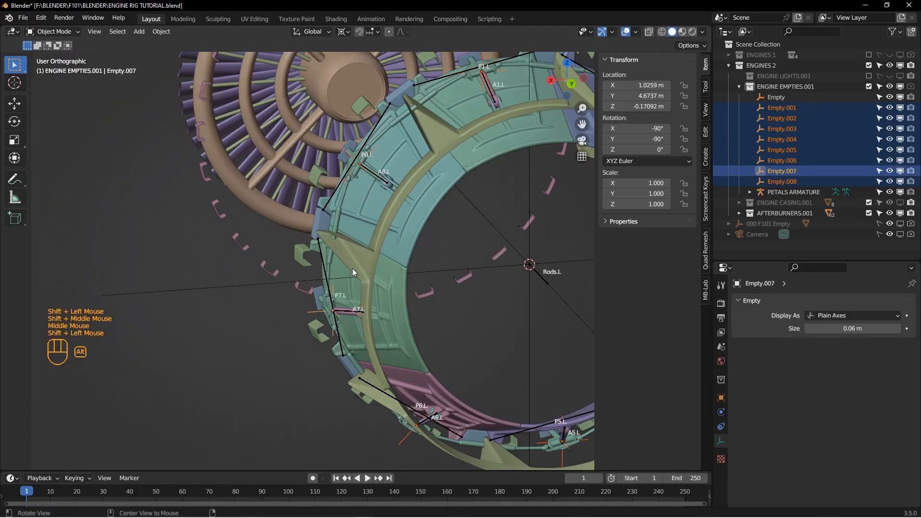
Parent the eight selected small empties to the actuator ring object using the Object parent option.
middle_click_drag(352, 272, 370, 288, "shift")
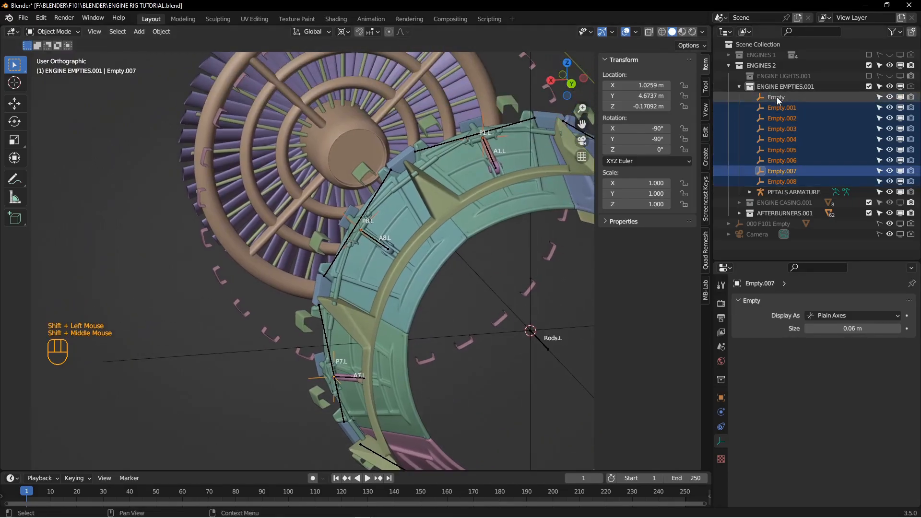
scroll(394, 215, "up", 1)
middle_click_drag(394, 215, 388, 234, "shift")
scroll(388, 234, "down", 3)
left_click(367, 219, "shift")
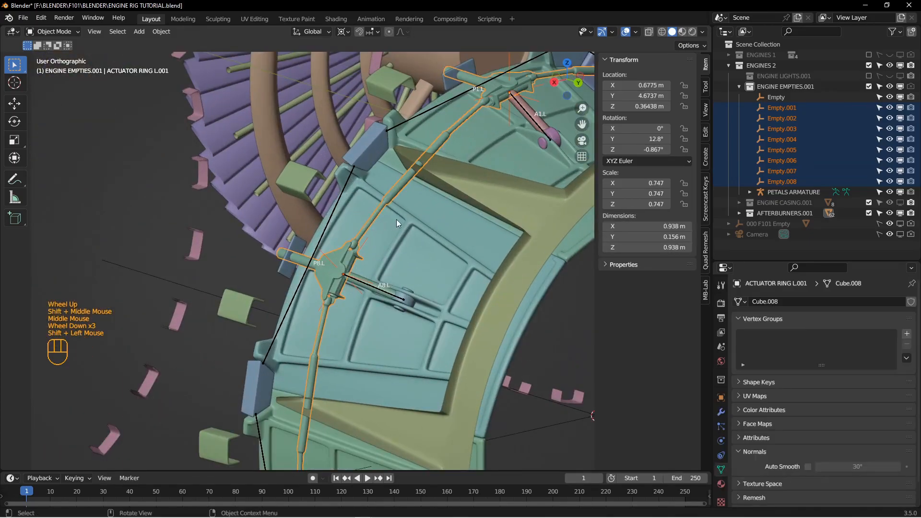
scroll(394, 223, "up", 2)
middle_click_drag(430, 208, 407, 240, "shift")
middle_click_drag(407, 240, 388, 266)
mouse_move(405, 214)
middle_mouse_down()
mouse_move(393, 229)
mouse_move(398, 222)
middle_mouse_up()
key("ctrl+p")
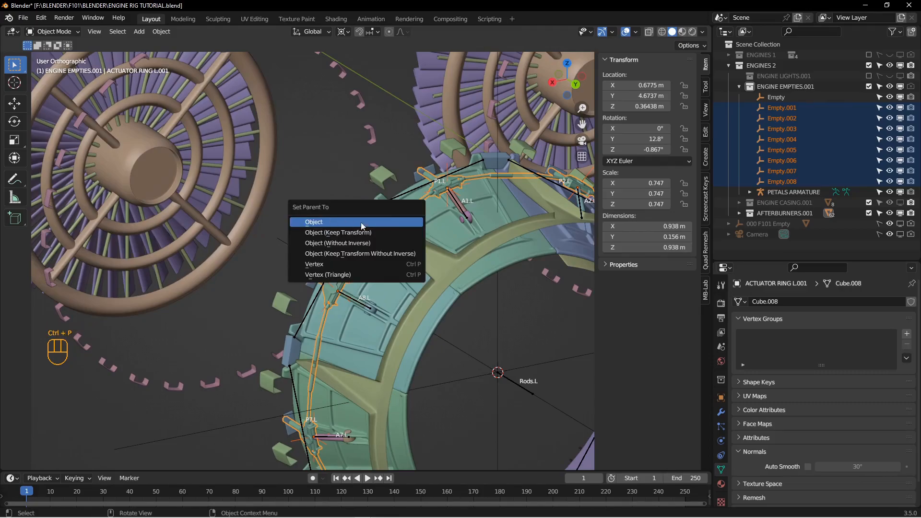
scroll(366, 226, "up", 1)
Test-move the actuator ring on its own to check that the empties follow, and cancel the move.
key("alt+a")
scroll(384, 221, "down", 3)
left_click(419, 226)
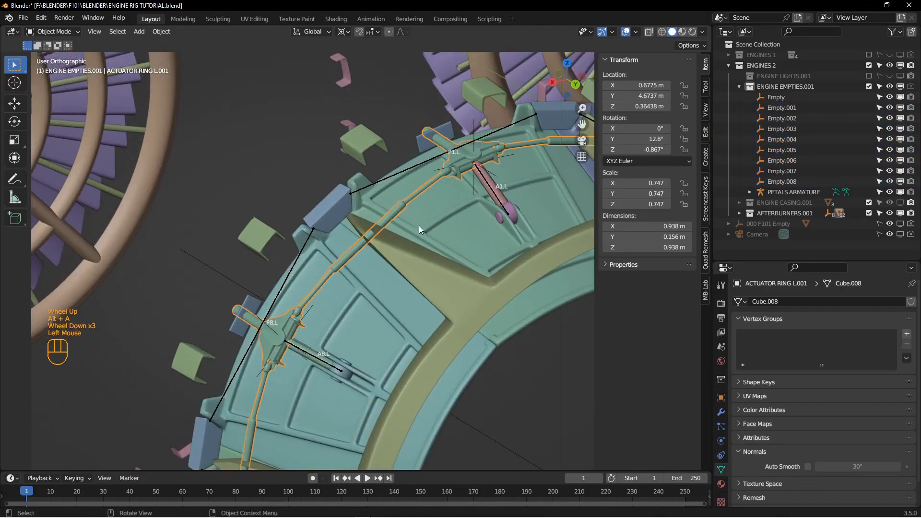
key("g")
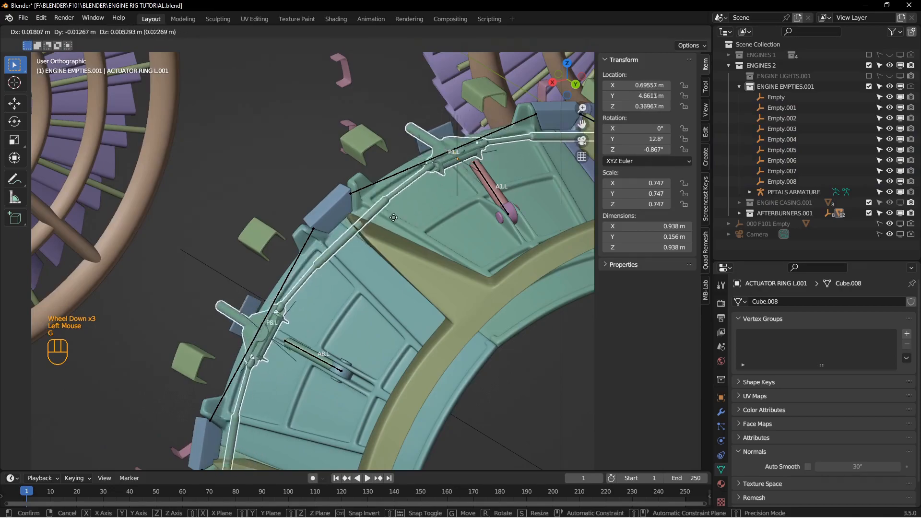
left_click(426, 240)
Examine the bearing on petal 1 and how it meets the actuator arm and the A1.L bone.
scroll(427, 243, "up", 1)
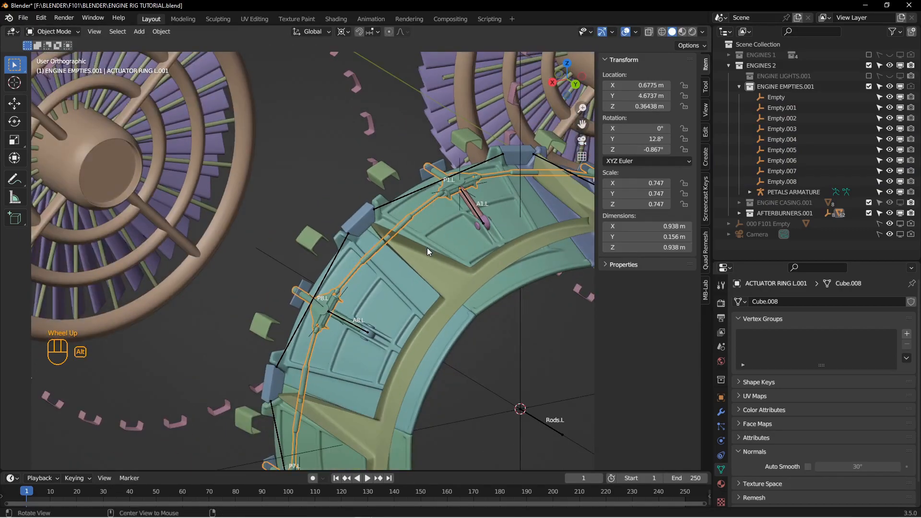
scroll(427, 247, "up", 1)
middle_click_drag(428, 249, 408, 237)
middle_click_drag(408, 238, 369, 229)
scroll(412, 202, "down", 1)
scroll(412, 203, "down", 2)
scroll(379, 250, "down", 1)
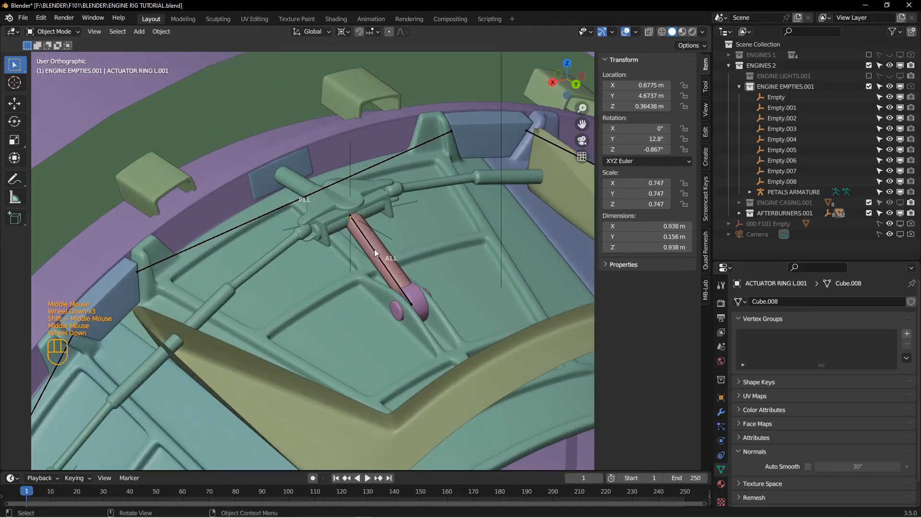
middle_click_drag(384, 275, 422, 298)
middle_click_drag(421, 298, 408, 295)
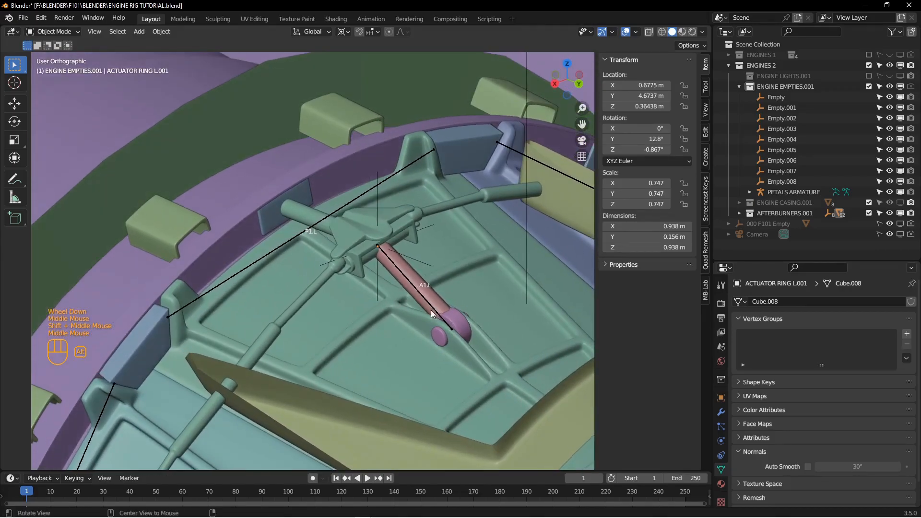
left_click(455, 323)
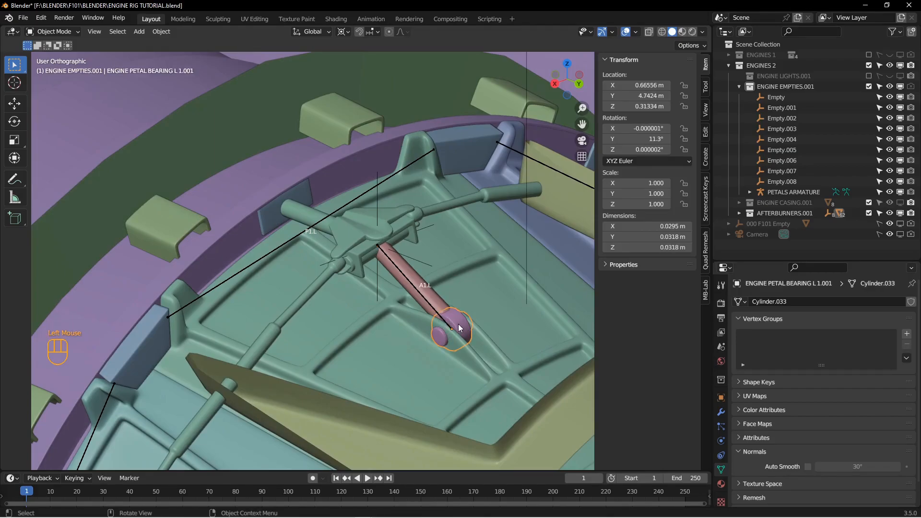
scroll(405, 242, "up", 3)
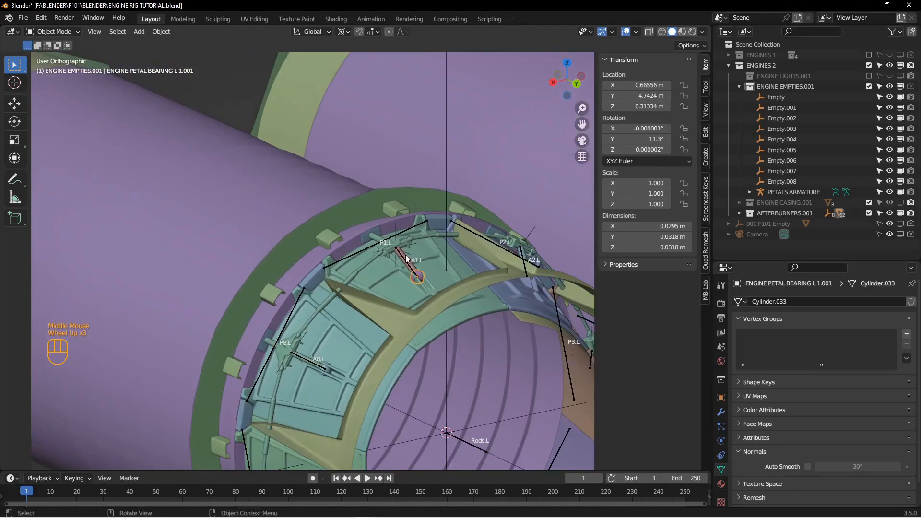
scroll(408, 241, "down", 1)
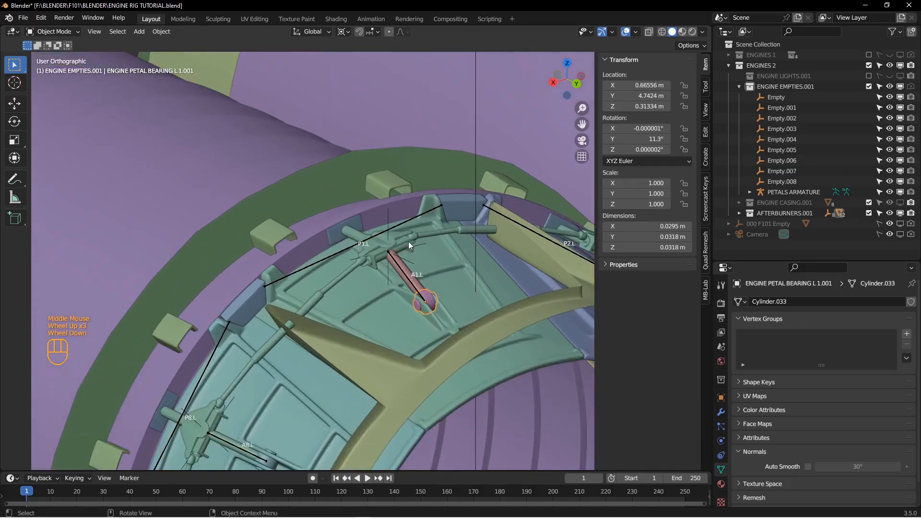
middle_click_drag(412, 250, 430, 273, "shift")
scroll(401, 248, "down", 2)
scroll(409, 248, "up", 3)
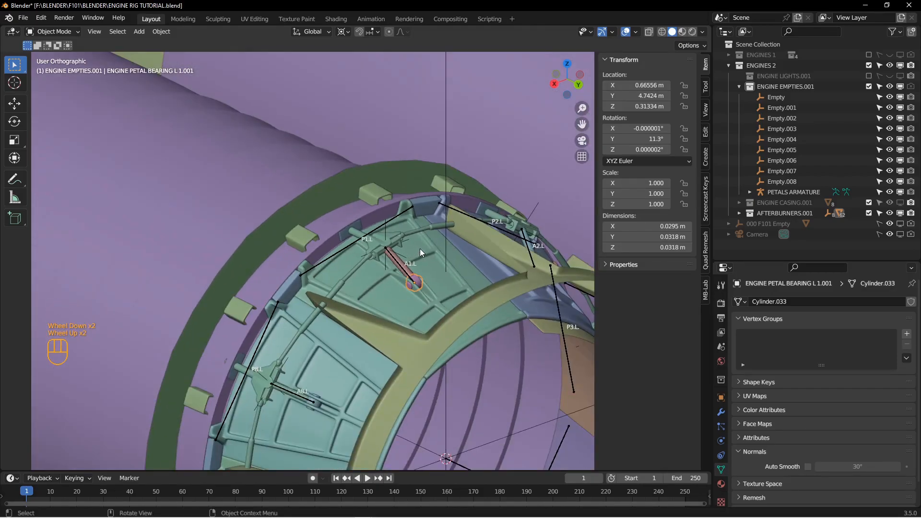
mouse_move(419, 248)
middle_mouse_down("shift")
mouse_move(396, 243)
mouse_move(427, 263)
mouse_move(400, 242)
mouse_move(414, 244)
middle_mouse_up("shift")
scroll(427, 264, "down", 2)
In Pose Mode, parent petal 1 to the P1.L bone of the petals armature using the Bone option.
left_click(433, 255)
key("ctrl+Tab")
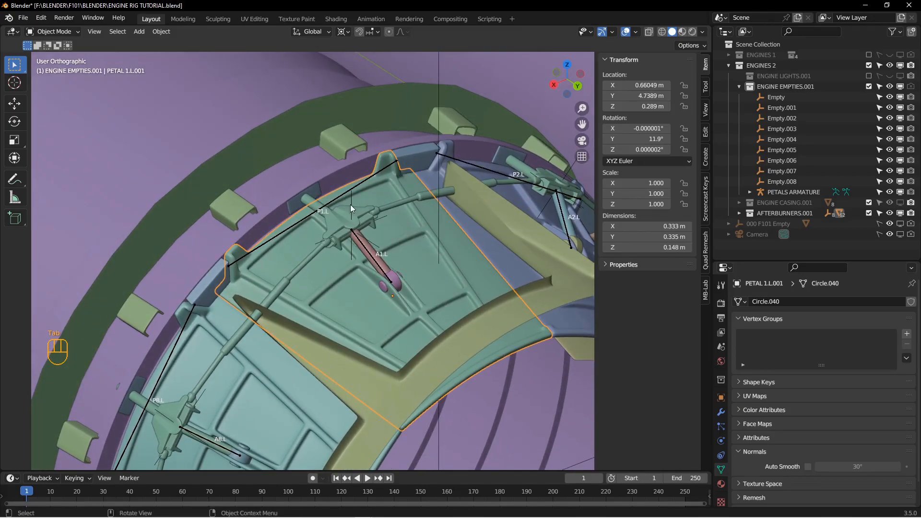
left_click(356, 185, "shift")
key("ctrl+Tab")
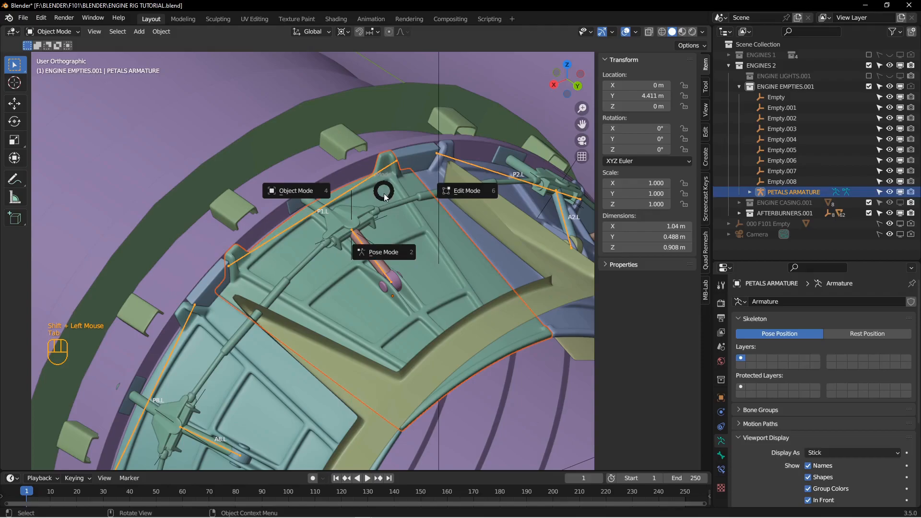
left_click(376, 253)
left_click(361, 181)
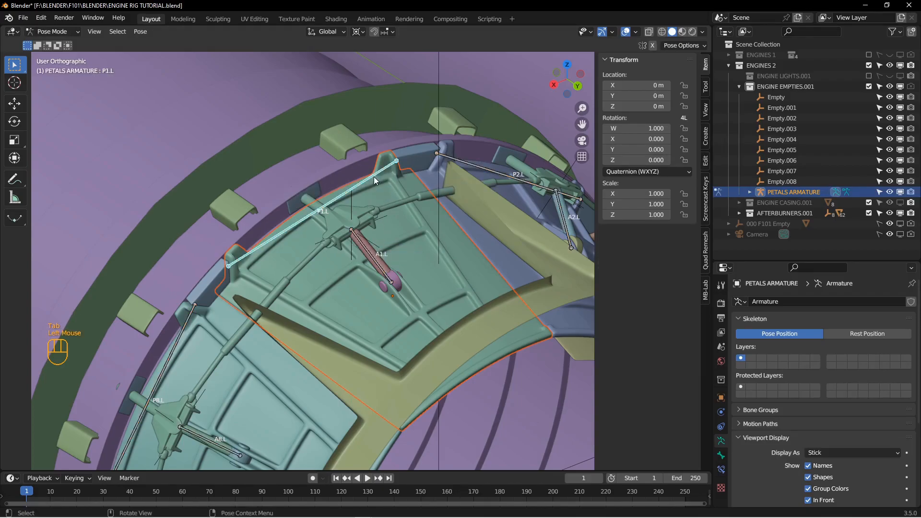
mouse_move(368, 229)
middle_mouse_down()
mouse_move(374, 232)
mouse_move(351, 232)
middle_mouse_up()
key("ctrl+p")
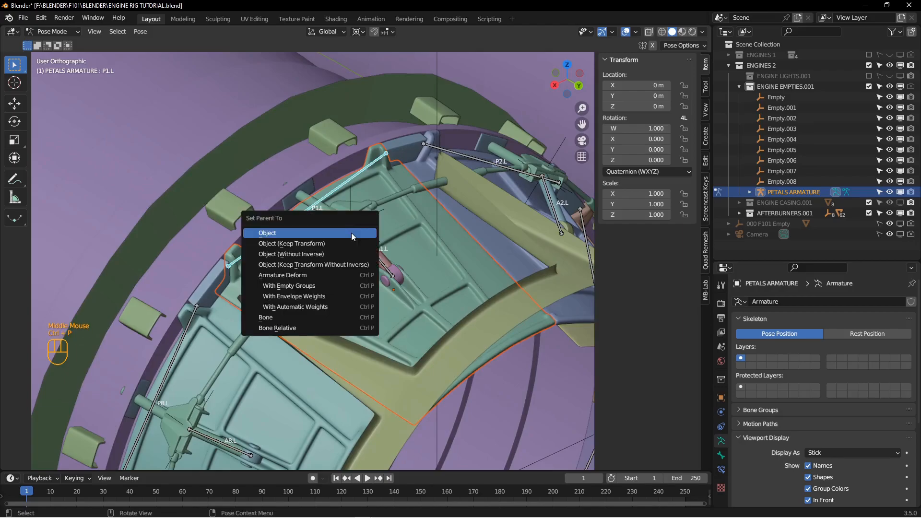
left_click(278, 317)
Return to Object Mode and parent petal 2 to the P2.L bone in Pose Mode using the Bone option.
middle_click_drag(366, 253, 365, 243)
middle_click_drag(365, 244, 364, 234, "shift")
middle_click_drag(376, 191, 331, 219, "shift")
middle_click_drag(331, 219, 323, 225)
key("Tab")
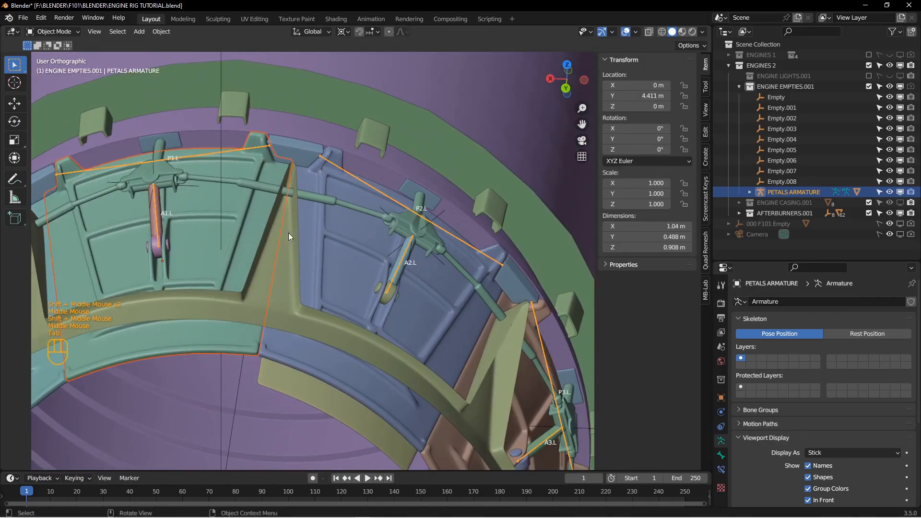
left_click(342, 253)
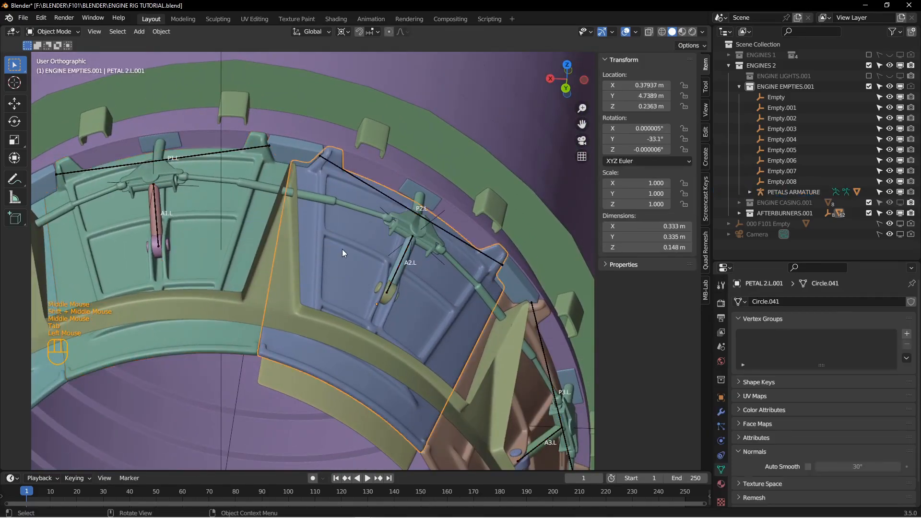
left_click(372, 188, "shift")
key("Tab")
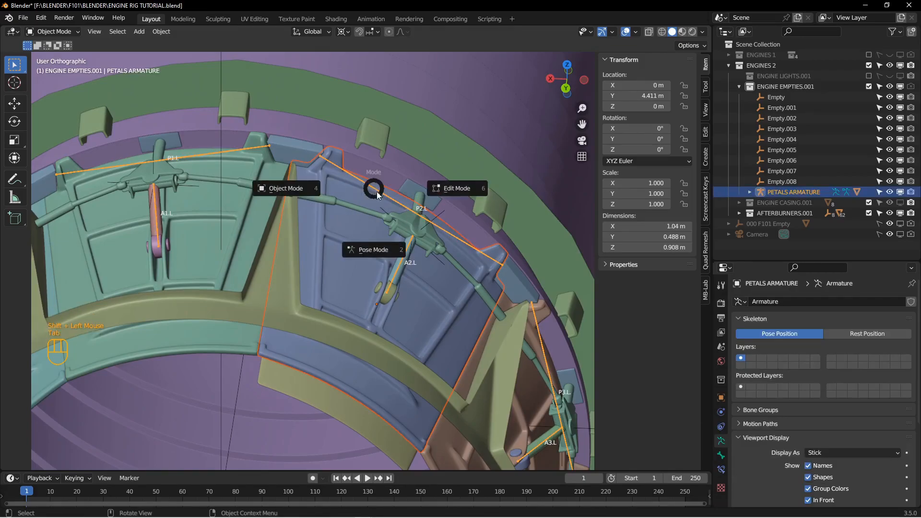
left_click(384, 194)
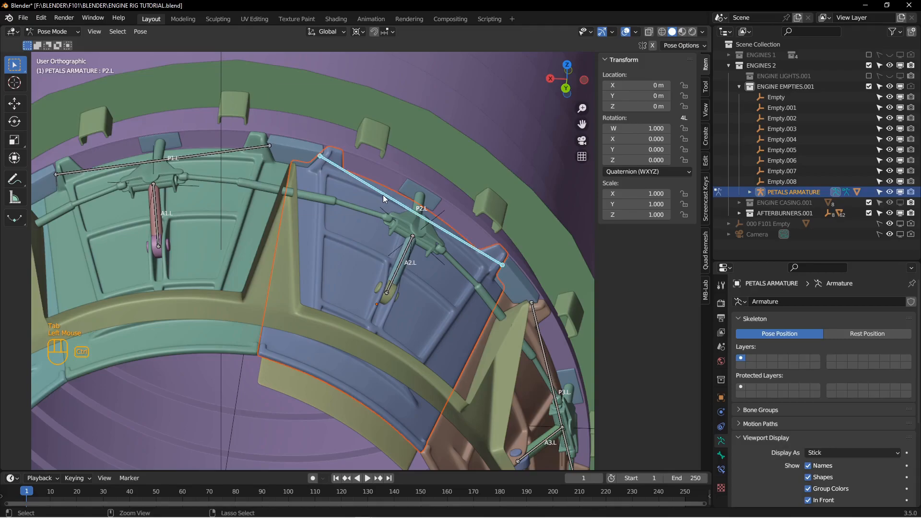
key("ctrl+p")
left_click(385, 194)
Parent petals 3 and 4 to the bones P3.L and P4.L in the same way.
scroll(393, 213, "down", 5)
middle_click_drag(393, 213, 398, 266)
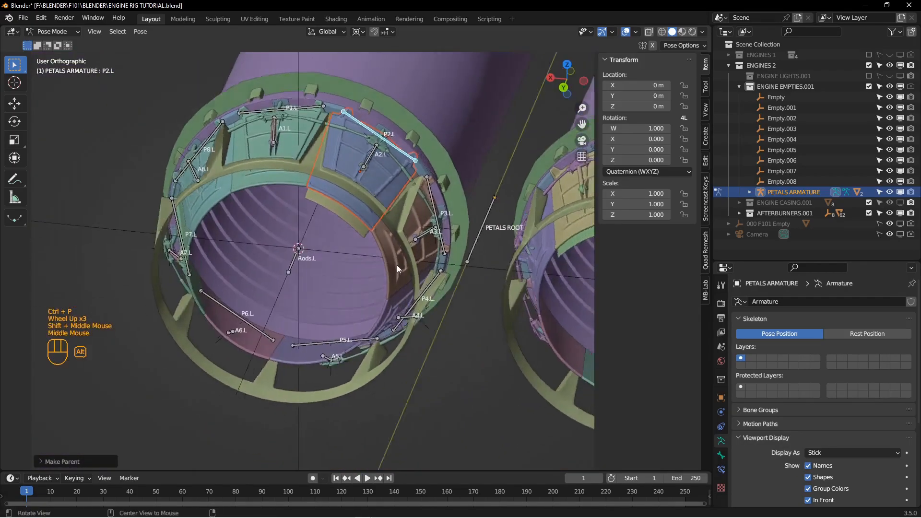
left_click(399, 266)
left_click(485, 268, "shift")
key("Tab")
key("ctrl+p")
key("Tab")
left_click(414, 218)
key("ctrl+p")
left_click(498, 315)
Parent petals 5, 6 and 7 to their matching bones P5.L, P6.L and P7.L.
key("Tab")
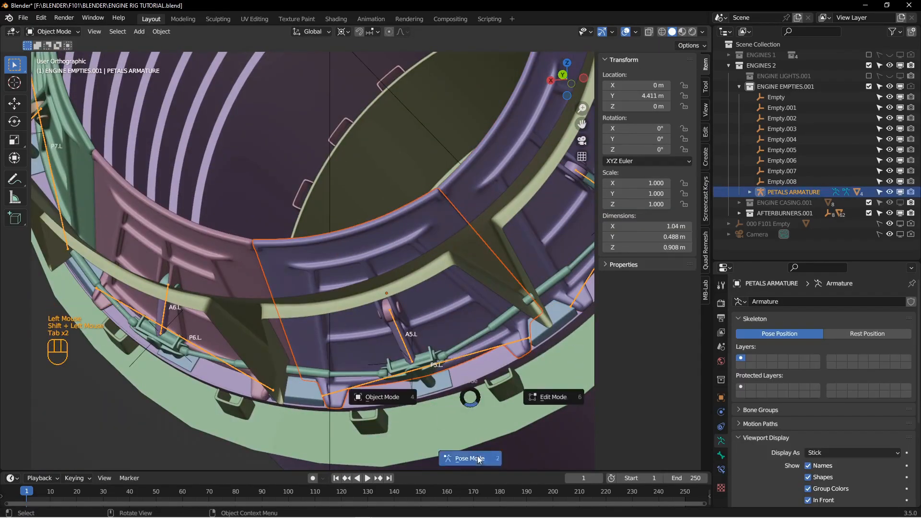
left_click(476, 455)
key("Tab")
left_click(315, 362)
key("ctrl+p")
left_click(315, 362)
left_click(268, 271)
key("ctrl+p")
Parent petal 8 to the P8.L bone and save the file.
left_click(314, 252, "shift")
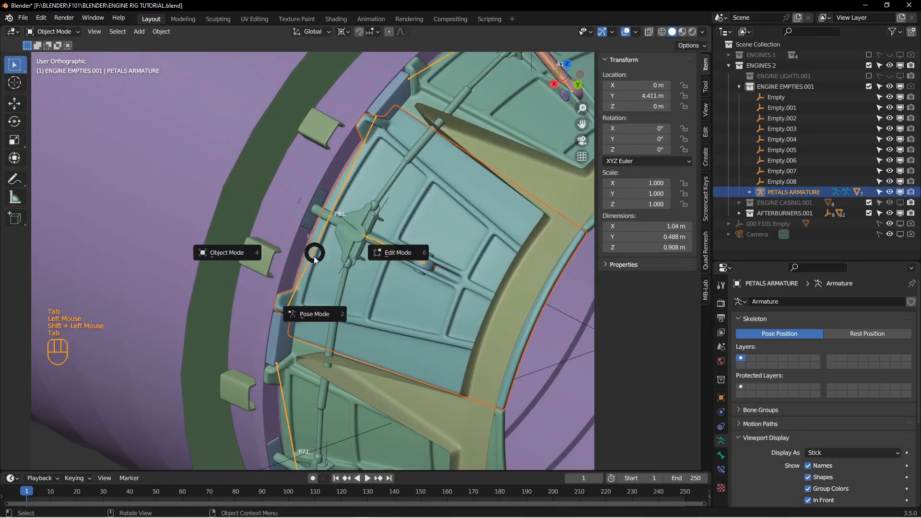
key("Tab")
left_click(315, 250)
key("ctrl+p")
key("ctrl+s")
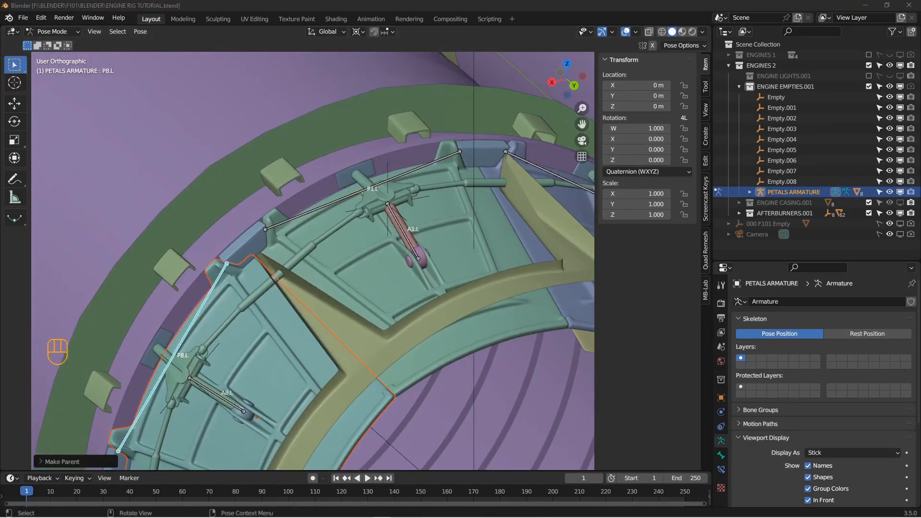
Select the P1.L bone and change its rotation mode to XYZ Euler.
left_click(341, 199)
middle_click_drag(340, 200, 344, 229)
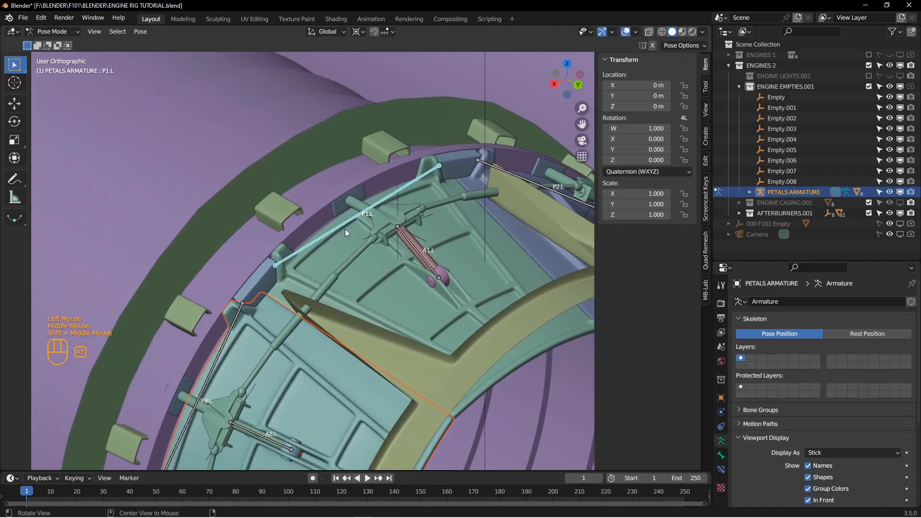
left_click(642, 171)
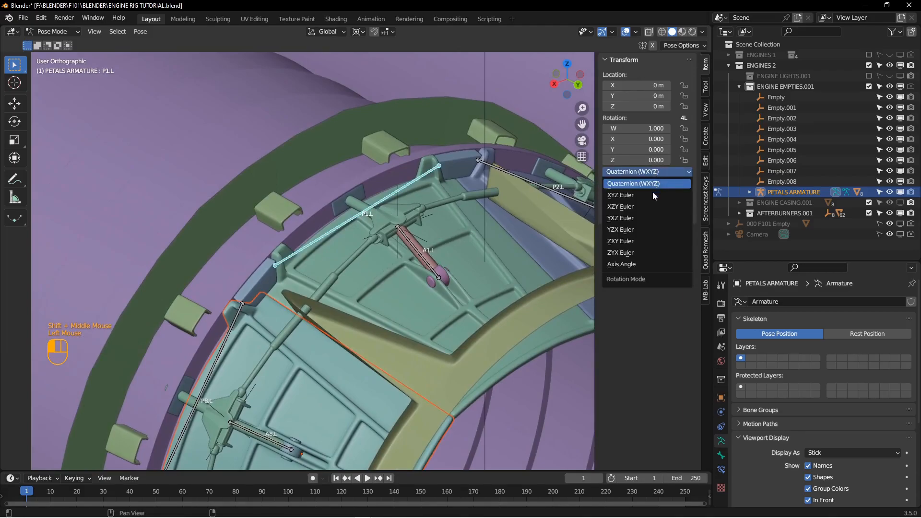
left_click(641, 195)
Test petal 1's swing by rotating the P1.L bone about Y, and reset its Y rotation to 0°.
left_click_drag(638, 138, 610, 138)
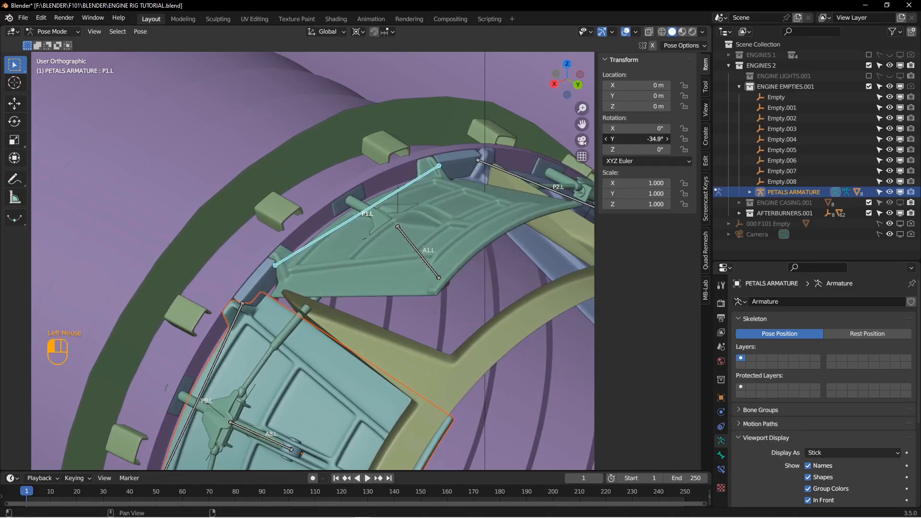
type("0")
key("Return")
middle_click_drag(414, 251, 366, 223, "shift")
scroll(378, 252, "down", 2)
left_click_drag(630, 139, 629, 139)
left_click(629, 139)
type("0")
key("Return")
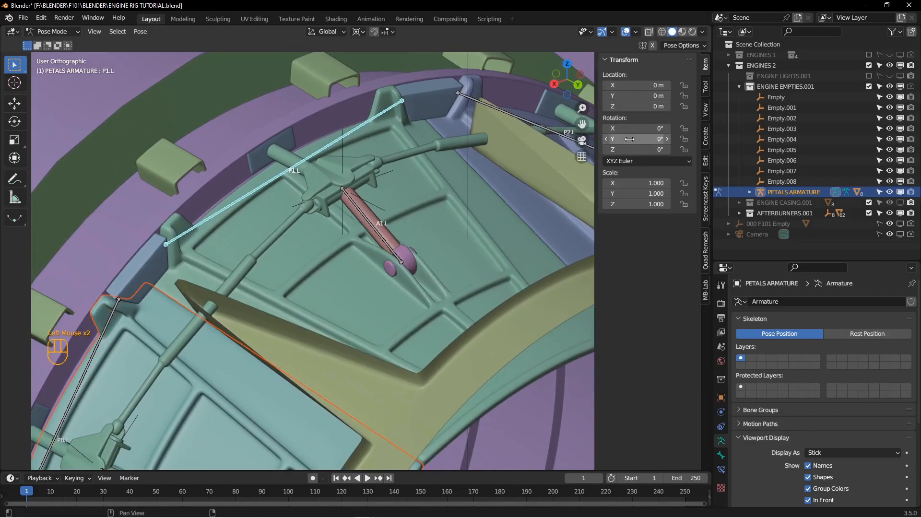
In Object Mode, parent the bearing on petal 1 to the petal 1 object.
key("Tab")
left_click(409, 260)
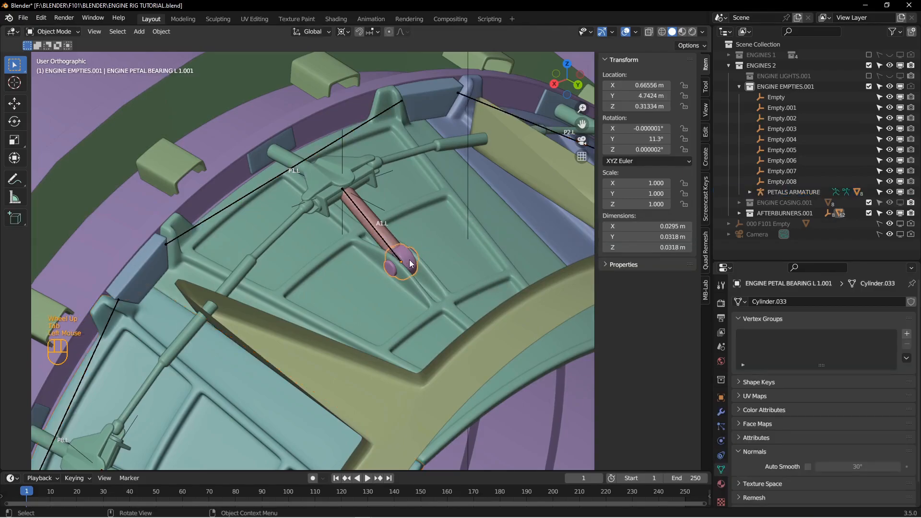
scroll(409, 260, "up", 2)
middle_click_drag(416, 264, 416, 257)
middle_click_drag(417, 256, 376, 255, "shift")
left_click(397, 247, "shift")
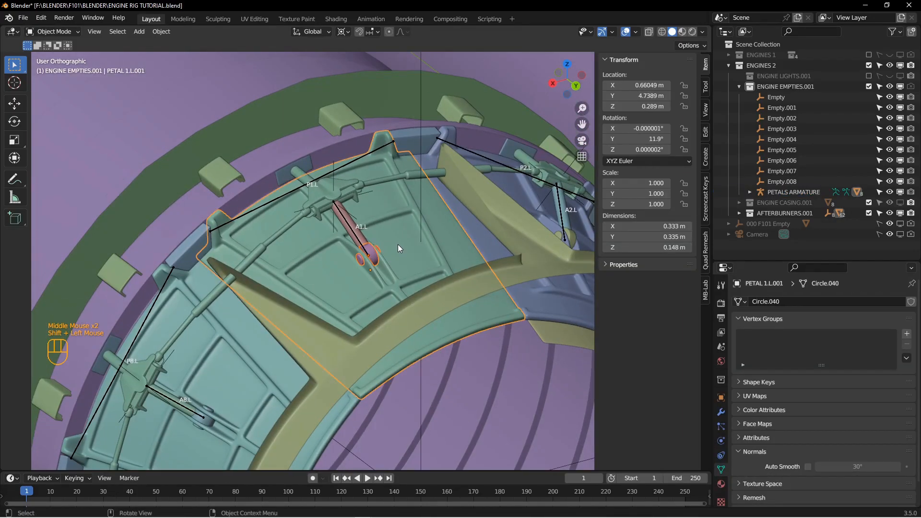
key("ctrl+p")
left_click(398, 245)
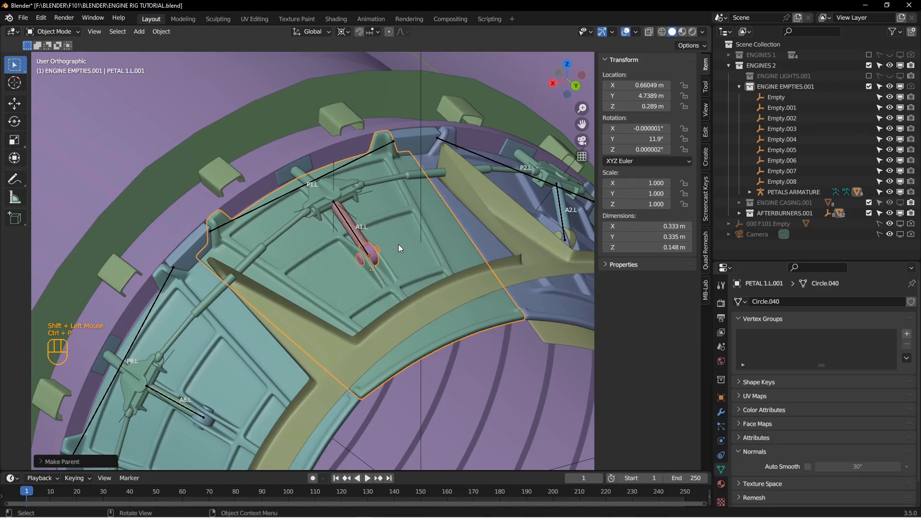
Parent the bearings of petals 2 to 6 to their respective petal objects.
scroll(398, 244, "up", 2)
middle_click_drag(440, 241, 387, 239)
middle_click_drag(386, 239, 318, 209, "shift")
scroll(398, 234, "down", 2)
left_click(398, 234)
left_click(418, 247, "shift")
key("ctrl+p")
left_click(419, 247)
middle_click_drag(419, 246, 295, 206)
left_click(410, 220)
left_click(424, 284, "shift")
key("ctrl+p")
left_click(424, 284)
key("ctrl+p")
key("ctrl+p")
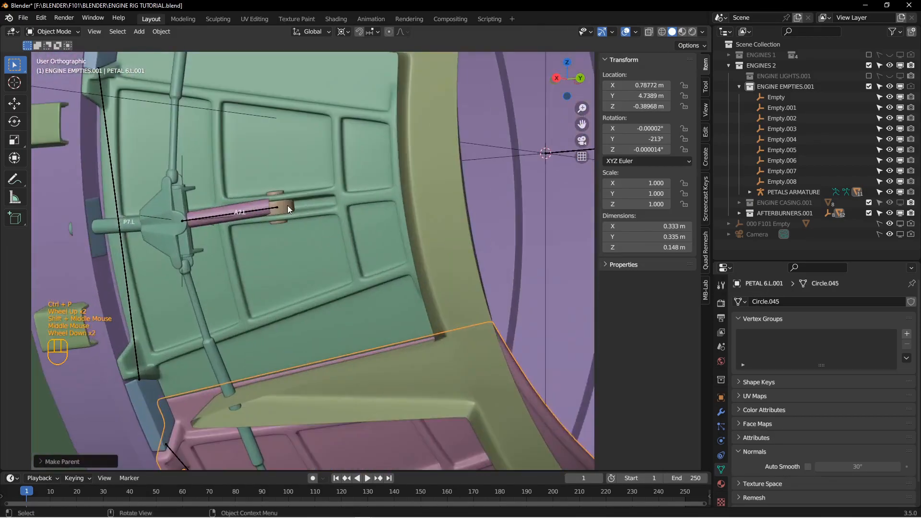
Parent the bearings of the remaining petals 7 and 8 to their petals.
left_click(295, 206)
left_click(321, 265)
key("ctrl+p")
left_click(287, 119)
In Pose Mode, test petal 1's bearing by rotating the P1.L bone about Y, reset it to 0° and save the file.
middle_click_drag(287, 119, 354, 168)
key("Tab")
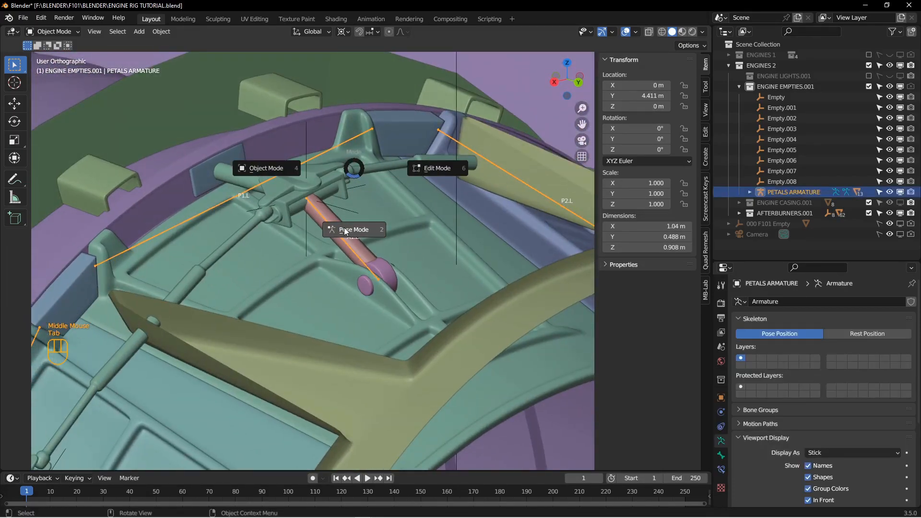
left_click(353, 200)
key("r")
right_click(327, 161)
left_click(316, 155)
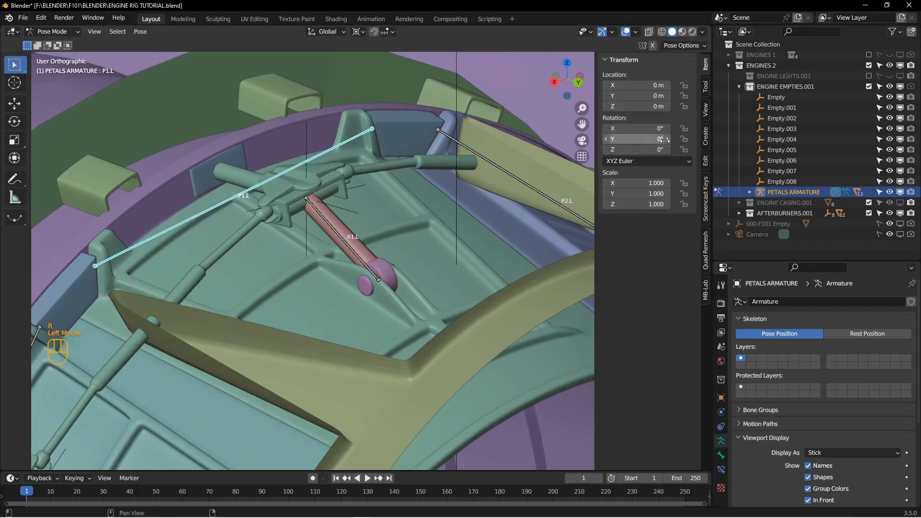
left_click_drag(638, 138, 626, 139)
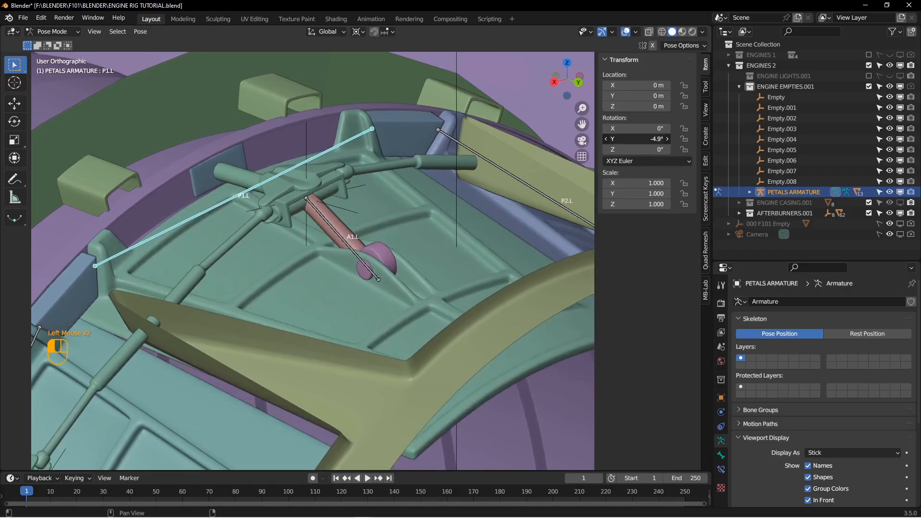
type("0")
key("Return")
key("ctrl+s")
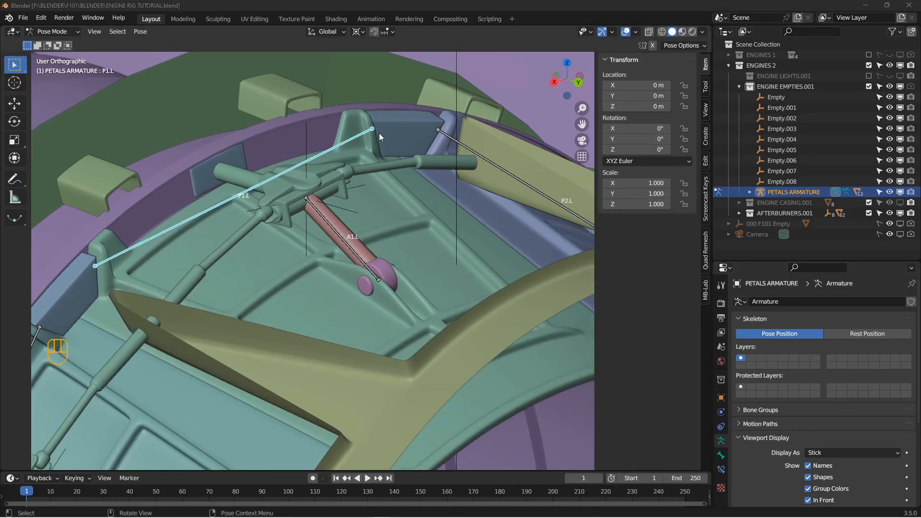
Split the 3D viewport horizontally and turn the new upper area into a Timeline.
scroll(427, 248, "up", 3)
left_click(431, 251)
middle_click_drag(390, 230, 347, 239, "shift")
key("alt+a")
middle_click_drag(347, 239, 352, 229)
left_click_drag(708, 25, 693, 145)
left_click(13, 31)
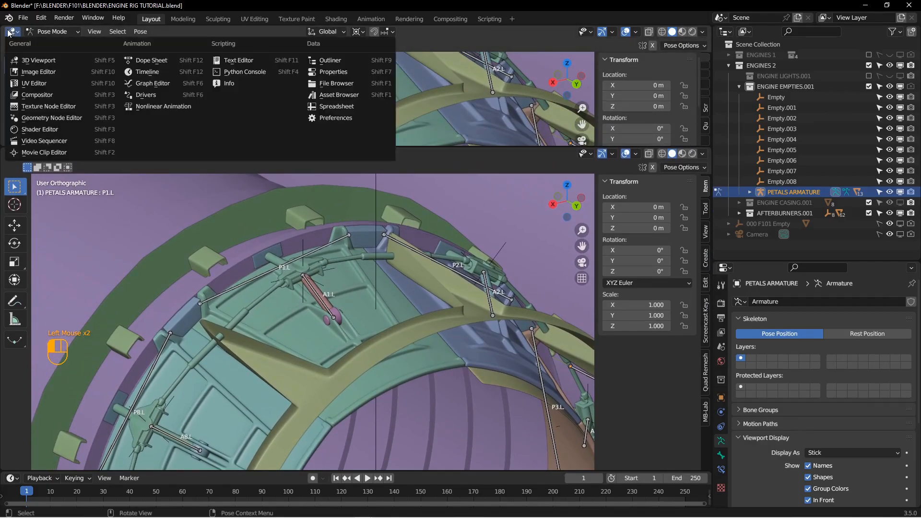
left_click(144, 71)
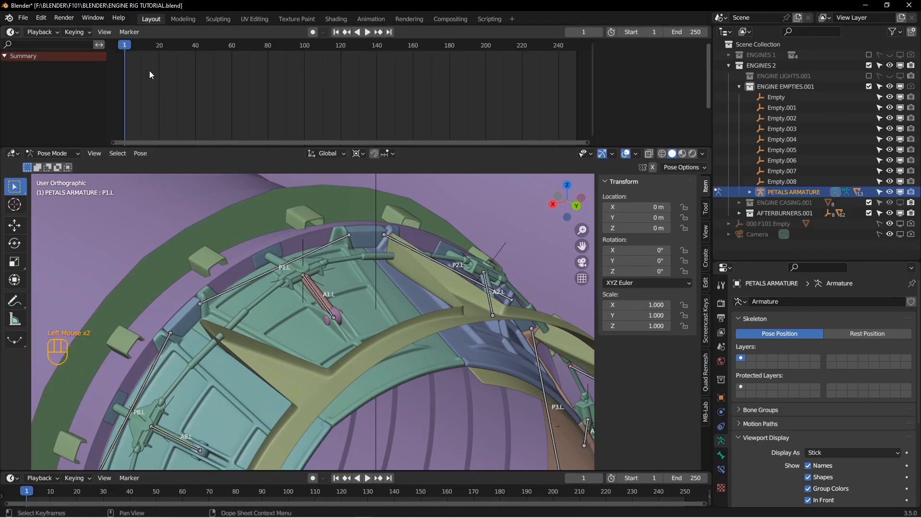
Split the upper Timeline, turn the new area into the Dope Sheet's Action Editor, and resize both areas to give the viewport more room.
left_click_drag(708, 26, 690, 88)
left_click(14, 32)
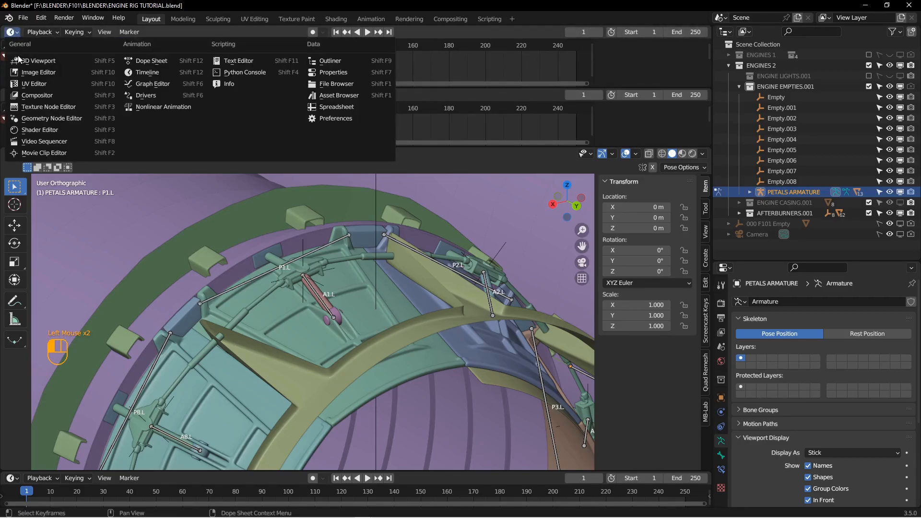
left_click(150, 61)
left_click(55, 32)
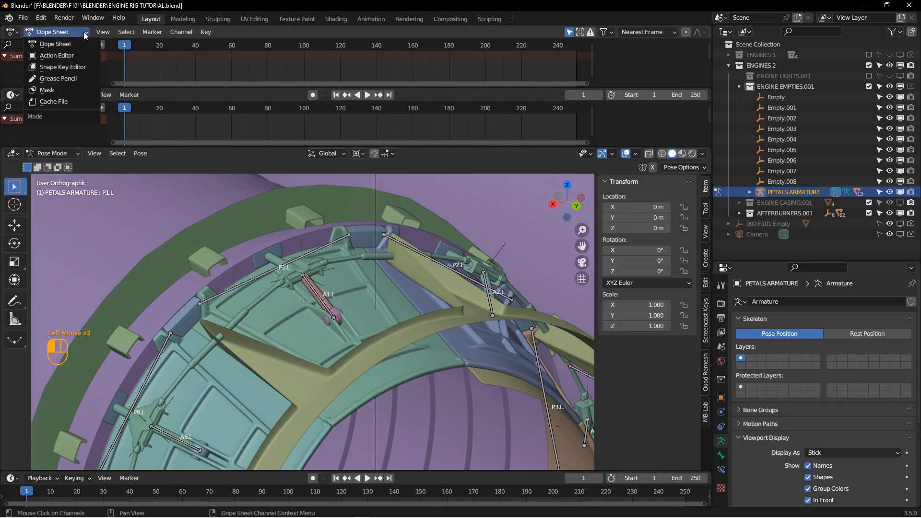
left_click(66, 44)
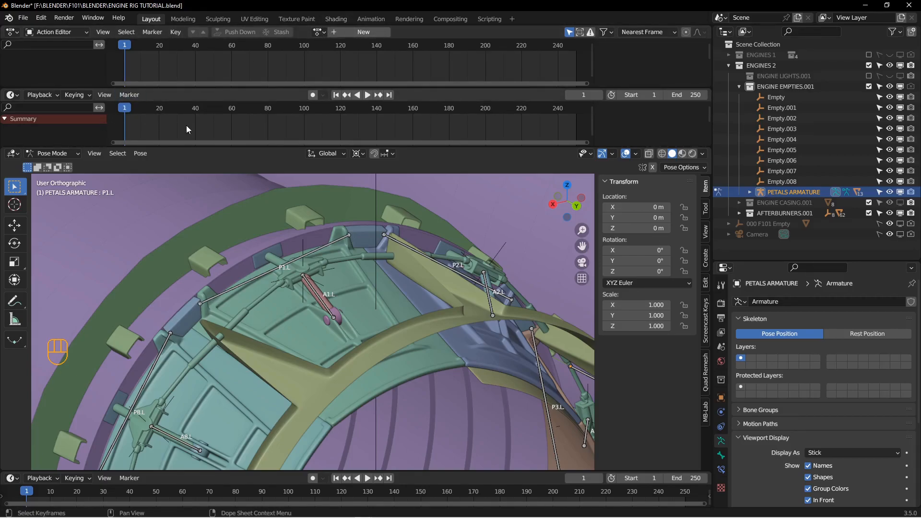
left_click_drag(226, 89, 226, 66)
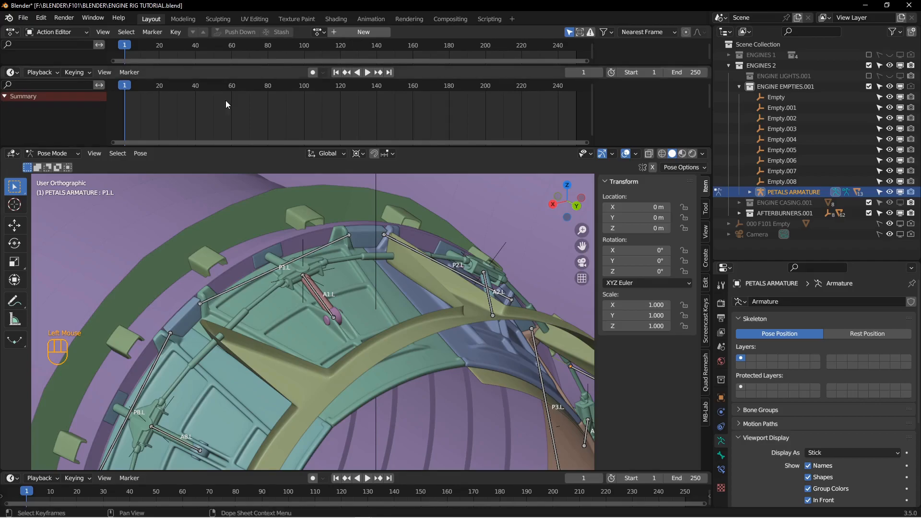
left_click_drag(233, 146, 234, 117)
Set the P1.L bone's Y rotation to 0° and insert a single keyframe for it at frame 1.
scroll(280, 186, "up", 2)
middle_click_drag(270, 217, 218, 156, "shift")
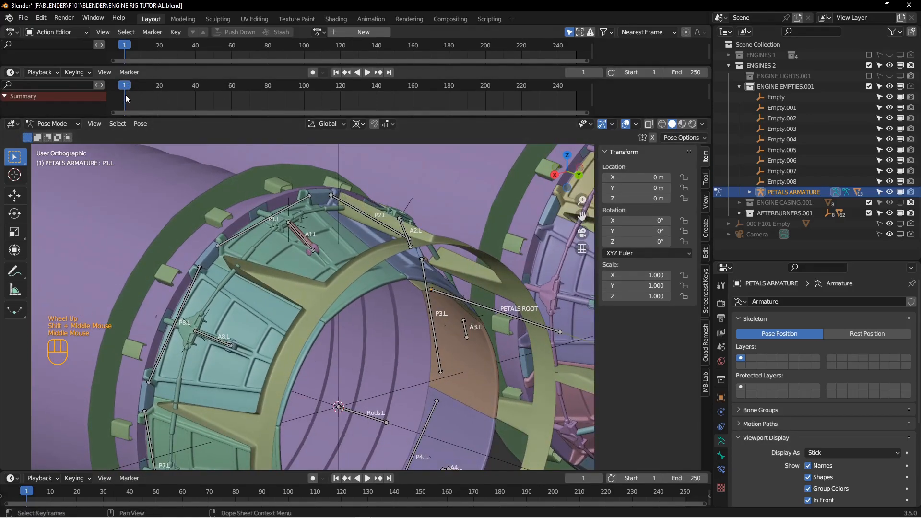
middle_click_drag(320, 255, 352, 261)
left_click(301, 231)
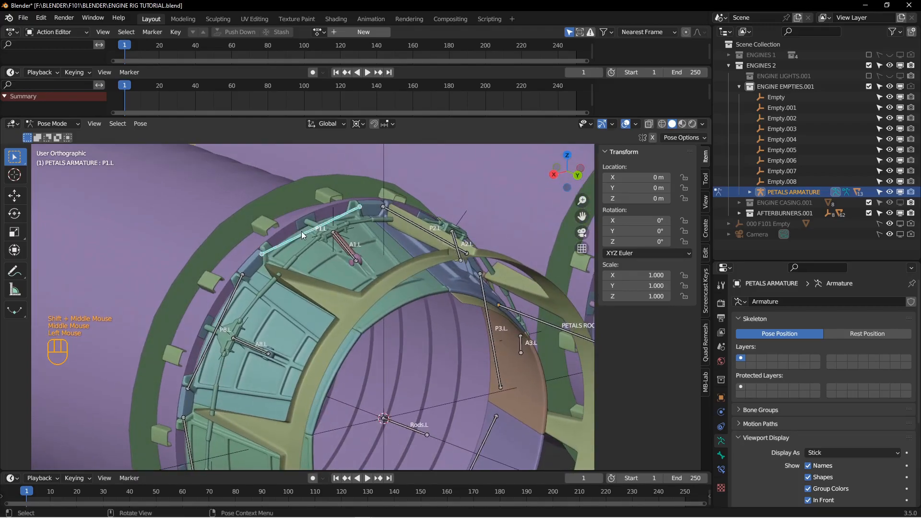
left_click_drag(633, 231, 635, 234)
type("0")
key("Return")
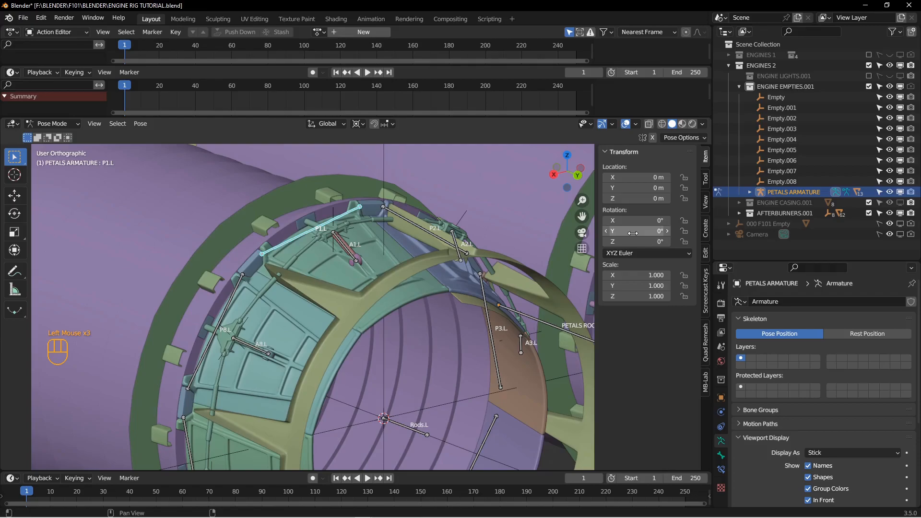
right_click(657, 231)
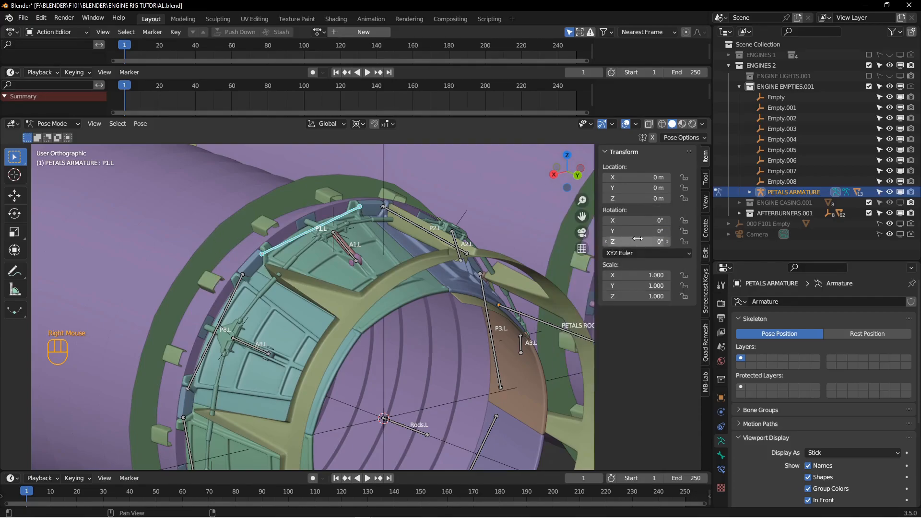
right_click(631, 232)
left_click(631, 232)
Switch the P2.L bone's rotation mode to XYZ Euler and insert a single Y rotation keyframe at frame 1.
middle_click_drag(345, 240, 410, 225)
left_click(396, 231)
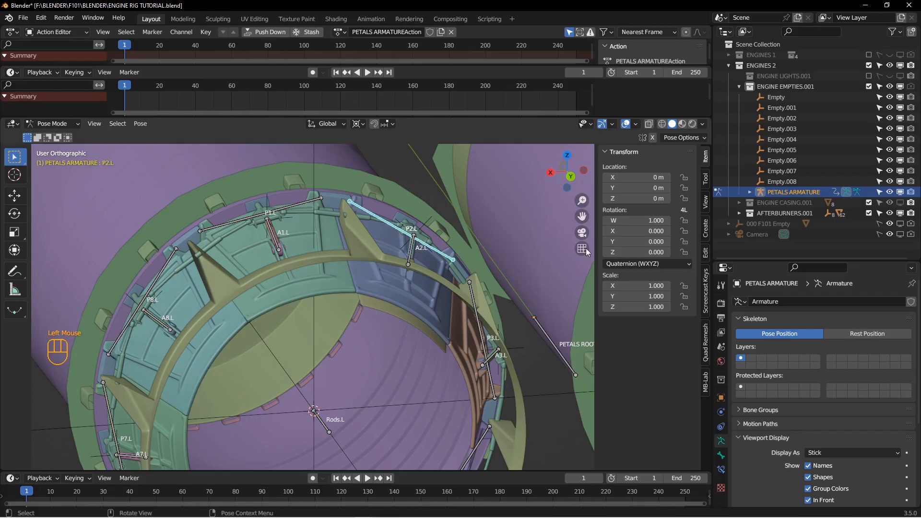
left_click(640, 264)
left_click(639, 286)
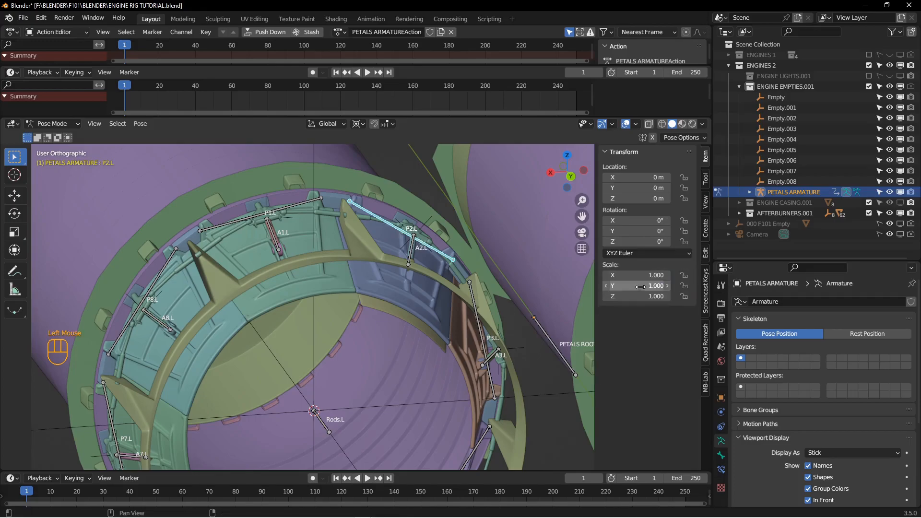
right_click(622, 231)
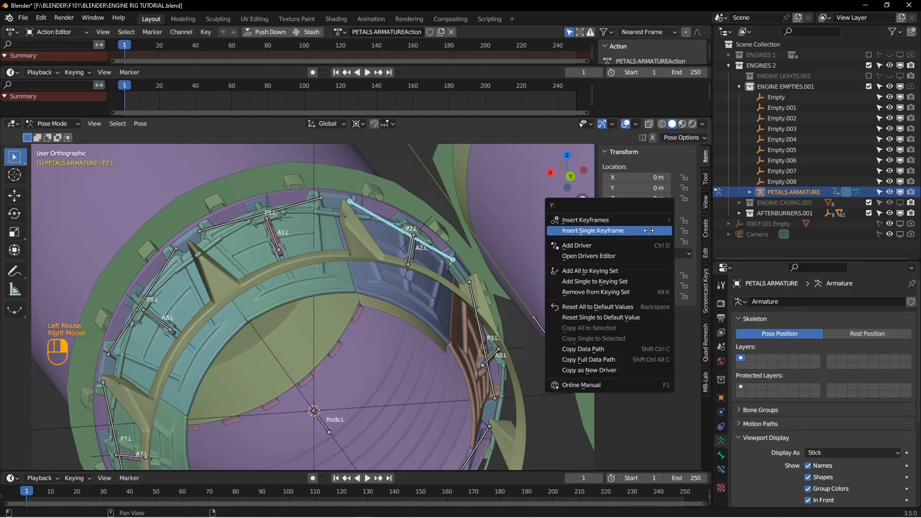
left_click(617, 231)
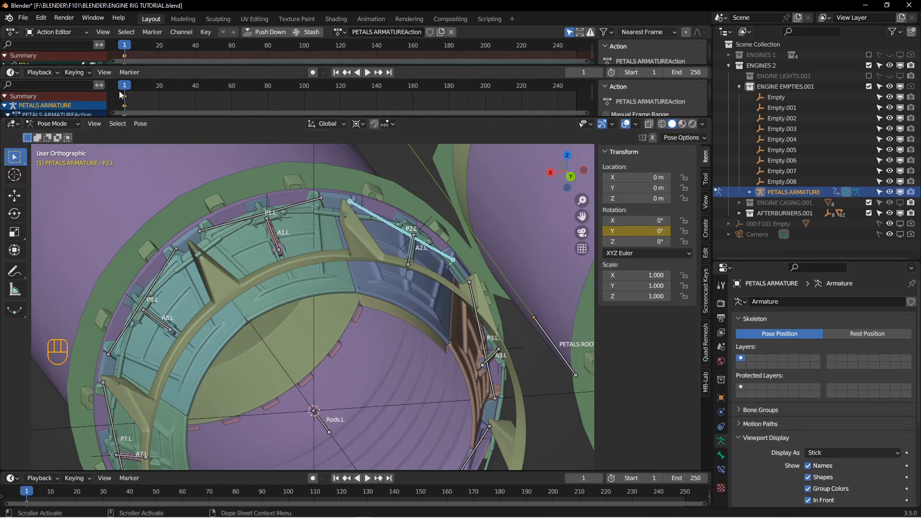
Enlarge the upper Timeline, switch the P3.L bone to XYZ Euler and insert a single Y rotation keyframe at frame 1.
left_click_drag(149, 117, 152, 138)
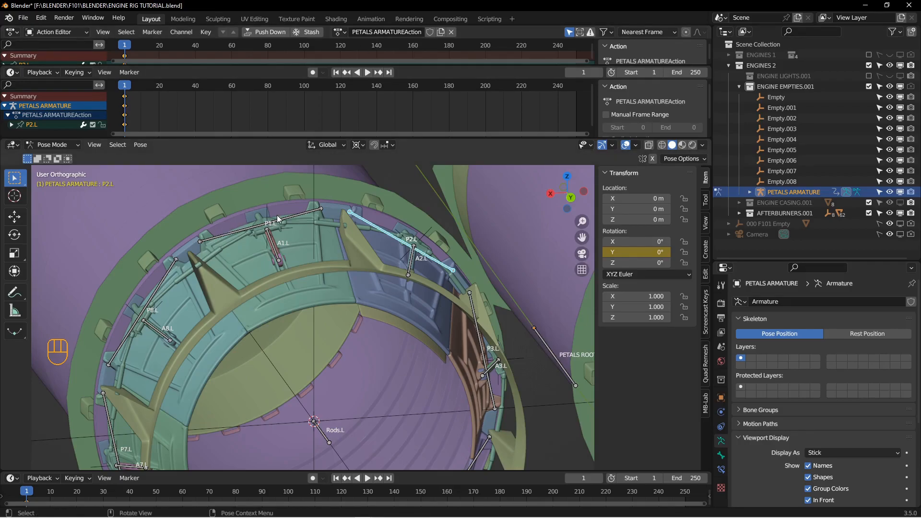
middle_click_drag(274, 218, 385, 270)
middle_click_drag(385, 270, 387, 285, "shift")
left_click(407, 291)
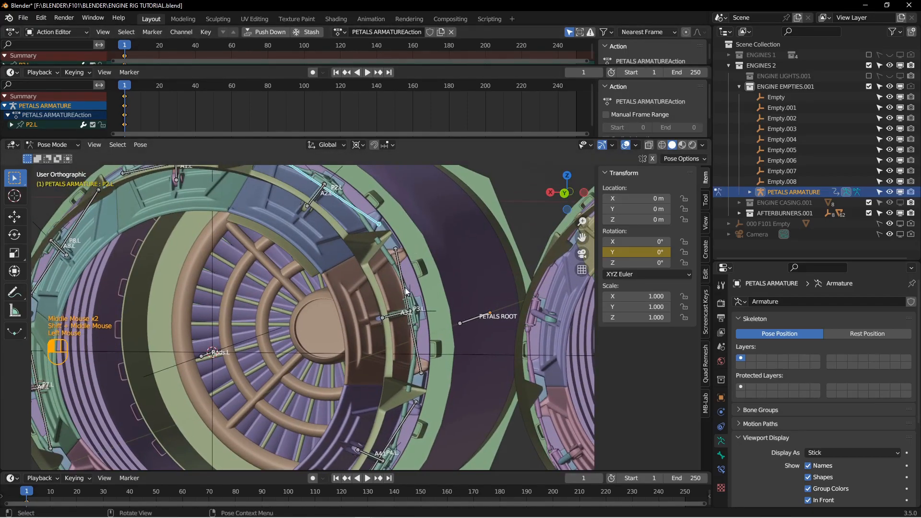
left_click(633, 284)
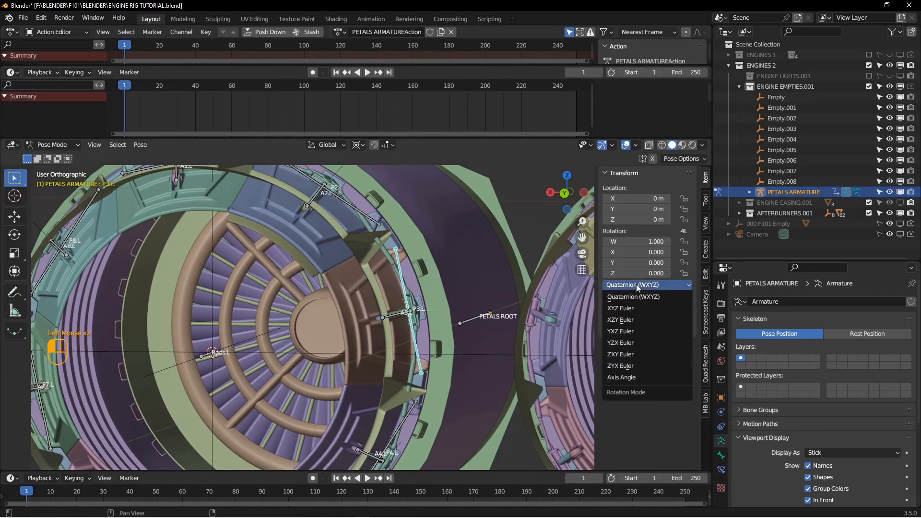
left_click(635, 308)
right_click(643, 249)
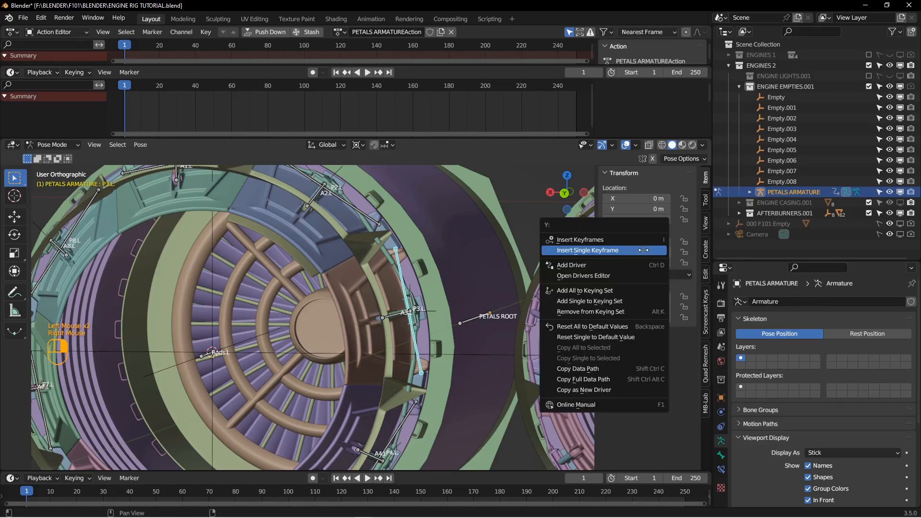
left_click(619, 232)
Insert single Y rotation keyframes at frame 1 for bones P4.L and P5.L.
middle_click_drag(496, 301, 475, 292, "shift")
middle_click_drag(475, 292, 432, 274)
middle_click_drag(431, 275, 411, 266, "shift")
left_click(407, 306)
left_click(364, 328)
right_click(640, 250)
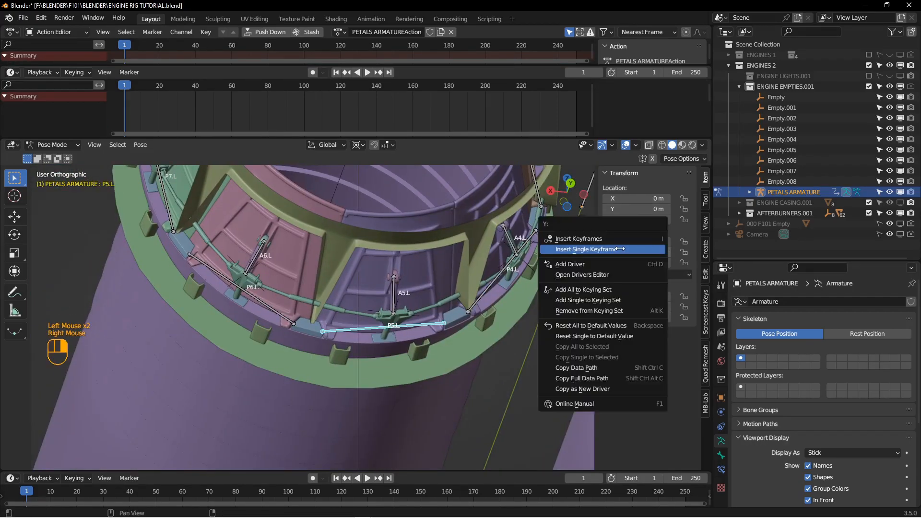
left_click(640, 248)
right_click(635, 252)
left_click(634, 251)
Insert single Y rotation keyframes at frame 1 for the remaining petal bones P6.L to P8.L.
left_click(286, 286)
right_click(629, 250)
left_click(630, 249)
middle_click_drag(345, 230, 369, 336, "shift")
left_click(321, 291)
right_click(630, 252)
left_click(631, 250)
middle_click_drag(422, 254, 345, 270, "shift")
middle_click_drag(345, 269, 334, 269)
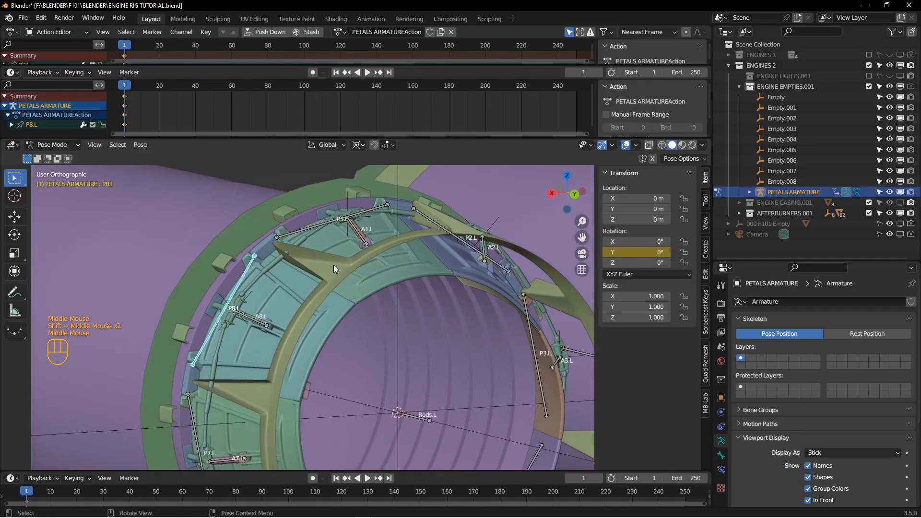
Set the animation's end frame to 120 and jump to that last frame.
middle_click_drag(413, 238, 384, 243)
left_click(685, 72)
type("120")
key("Return")
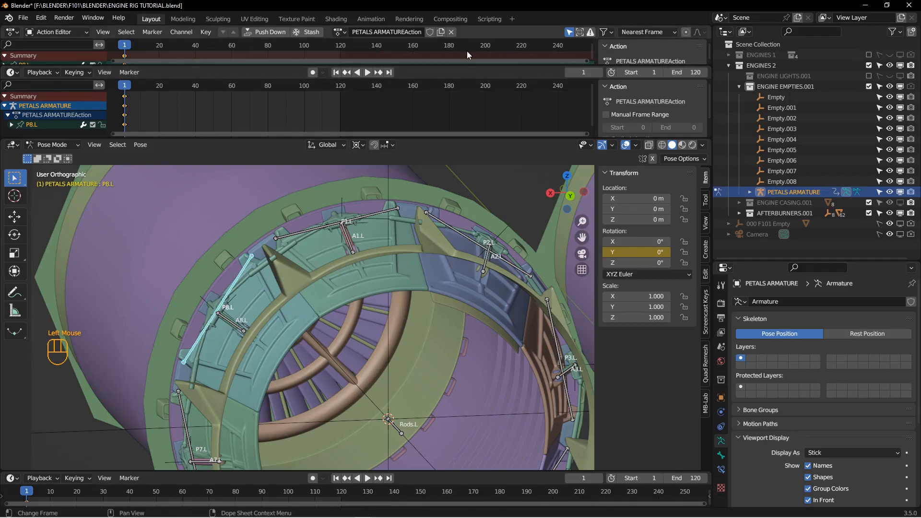
scroll(378, 95, "down", 5)
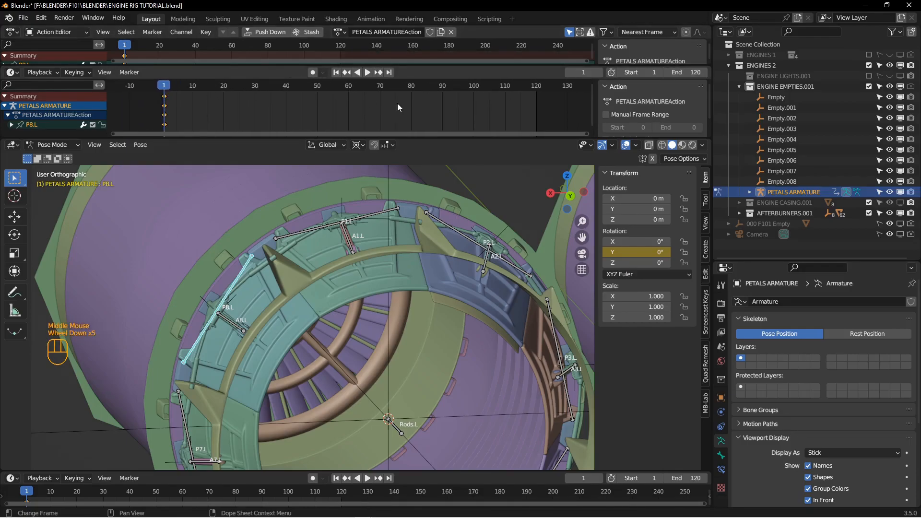
middle_click_drag(392, 102, 396, 100)
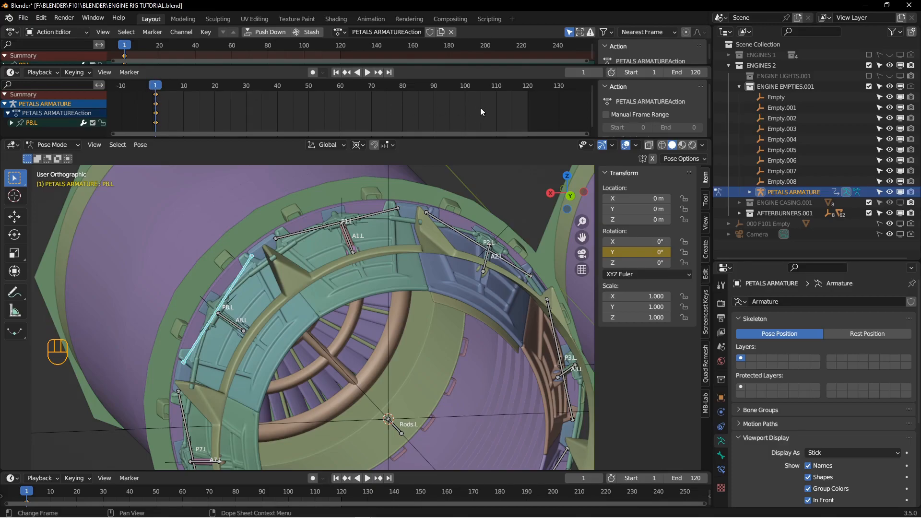
left_click(392, 71)
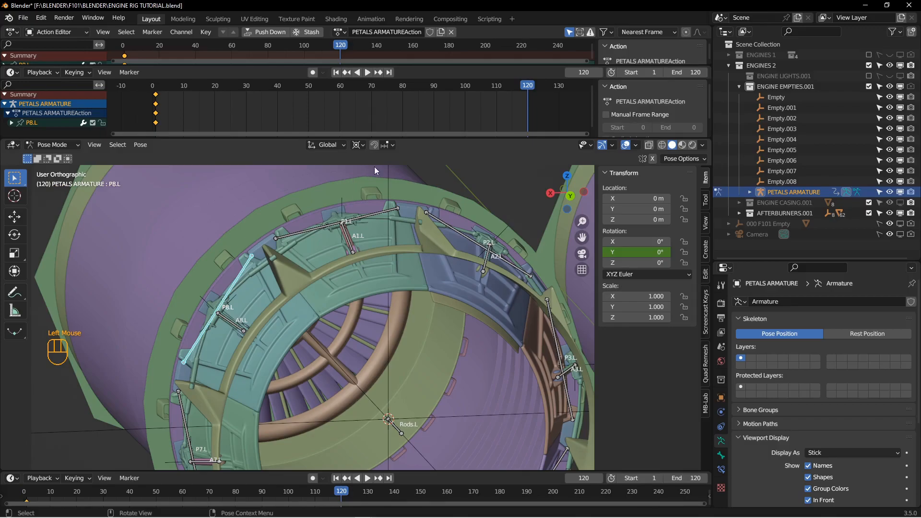
Set the P1.L bone's Y rotation to -17° and insert a single keyframe for it at frame 120.
middle_click_drag(372, 195, 386, 236)
left_click(378, 229)
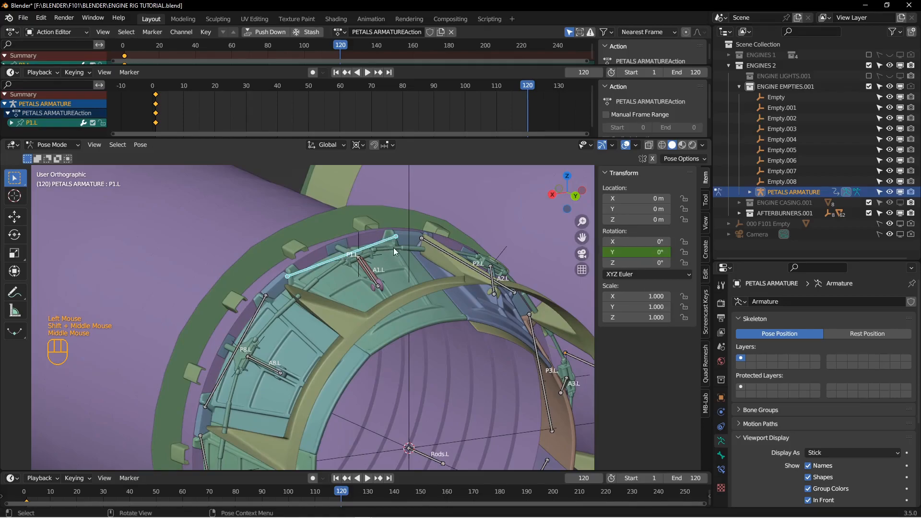
left_click(650, 253)
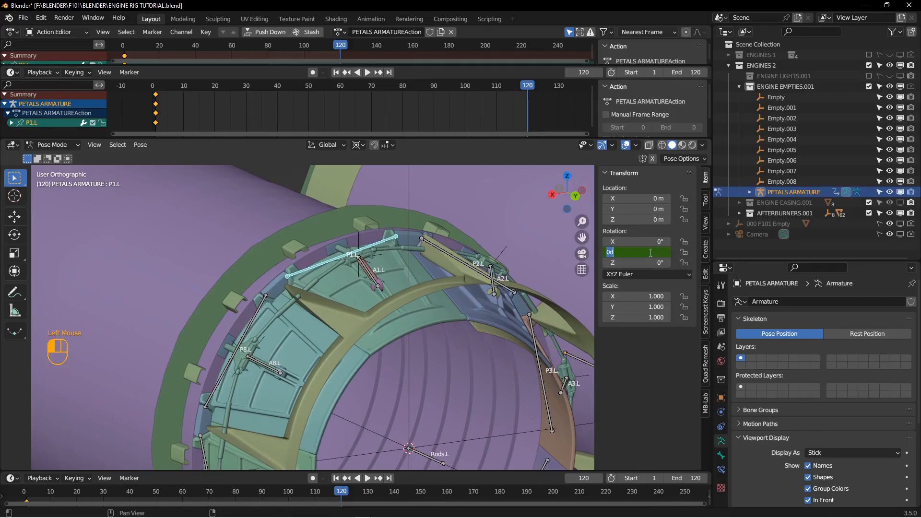
type("-17")
key("Return")
middle_click_drag(441, 312, 416, 285)
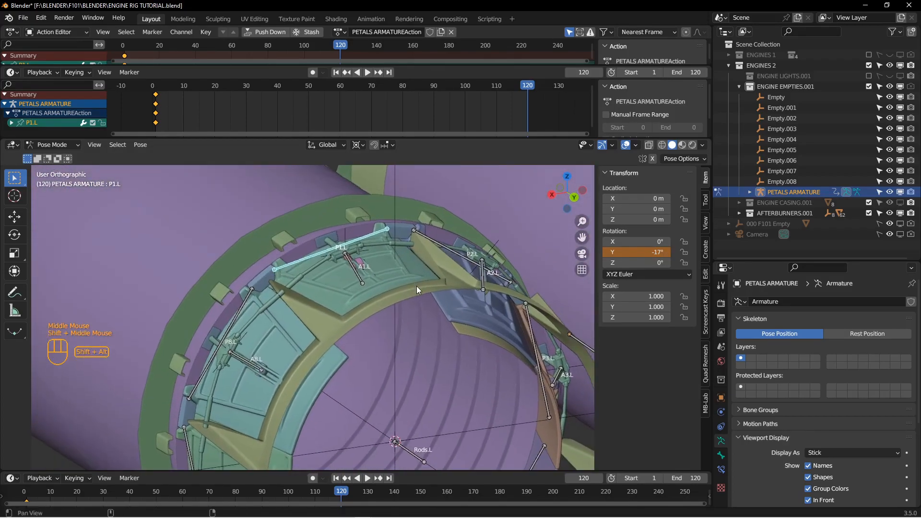
right_click(646, 251)
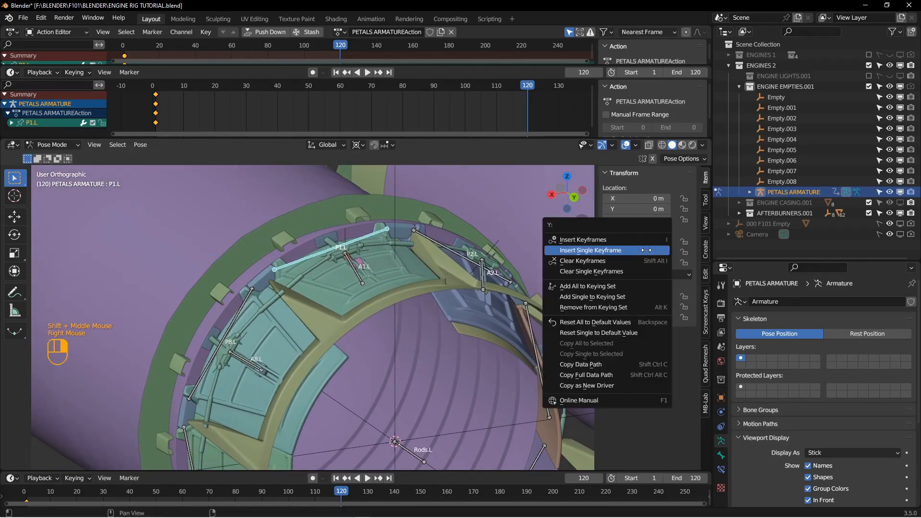
left_click(641, 252)
Set the P2.L bone's Y rotation to -17° and insert a single keyframe for it at frame 120.
middle_click_drag(494, 288, 387, 243)
left_click(384, 235)
double_click(640, 252)
type("-17")
key("Return")
right_click(641, 253)
right_click(641, 249)
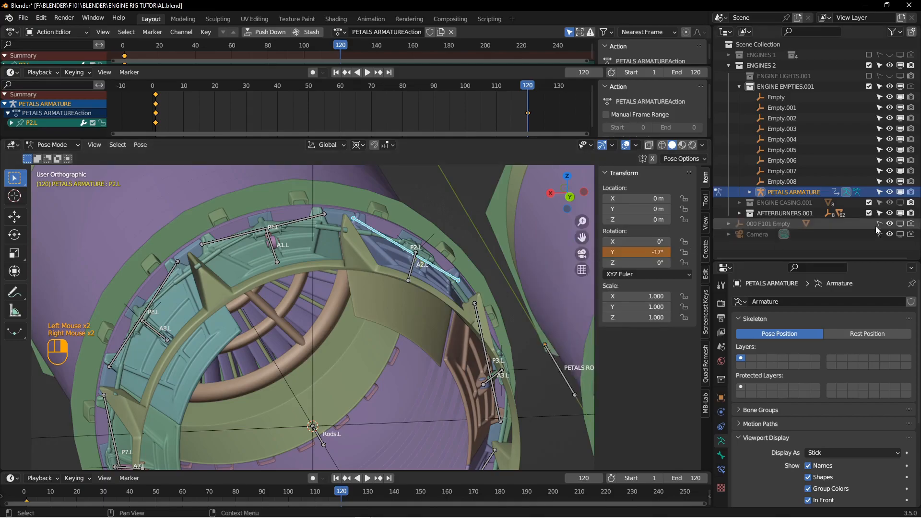
right_click(652, 253)
left_click(652, 252)
Set the Y rotation of the remaining petal bones, P3.L to P8.L, to -17° and insert a single keyframe for each at frame 120.
middle_click_drag(465, 295, 439, 244)
middle_click_drag(439, 245, 446, 258)
left_click(450, 261)
double_click(642, 252)
type("-17")
key("Return")
middle_click_drag(432, 297, 455, 302)
left_click(302, 303)
double_click(645, 252)
type("-17")
key("Return")
type("-17")
right_click(645, 251)
left_click(645, 250)
right_click(638, 254)
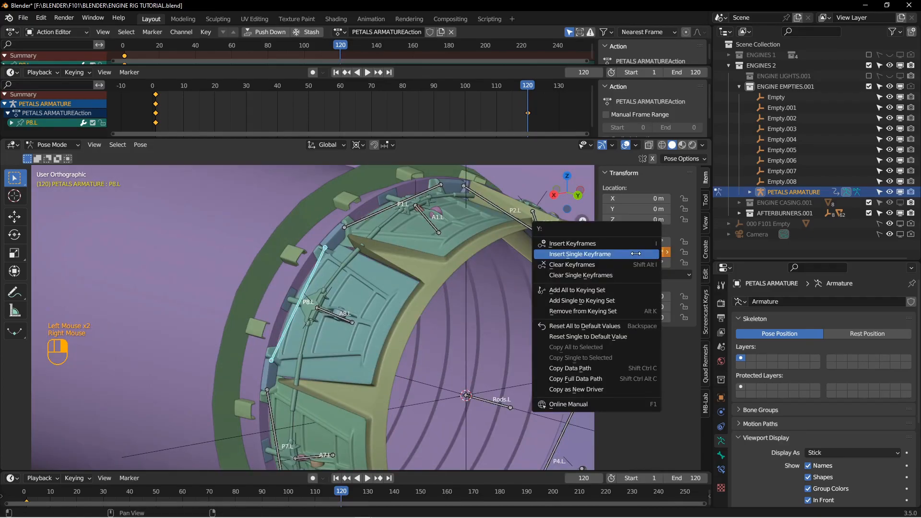
left_click(638, 253)
Scrub the timeline from frame 120 back to frame 1 to check the motion of all petals.
scroll(438, 273, "up", 1)
middle_click_drag(438, 273, 330, 220, "shift")
left_click_drag(527, 86, 156, 96)
left_click(355, 211)
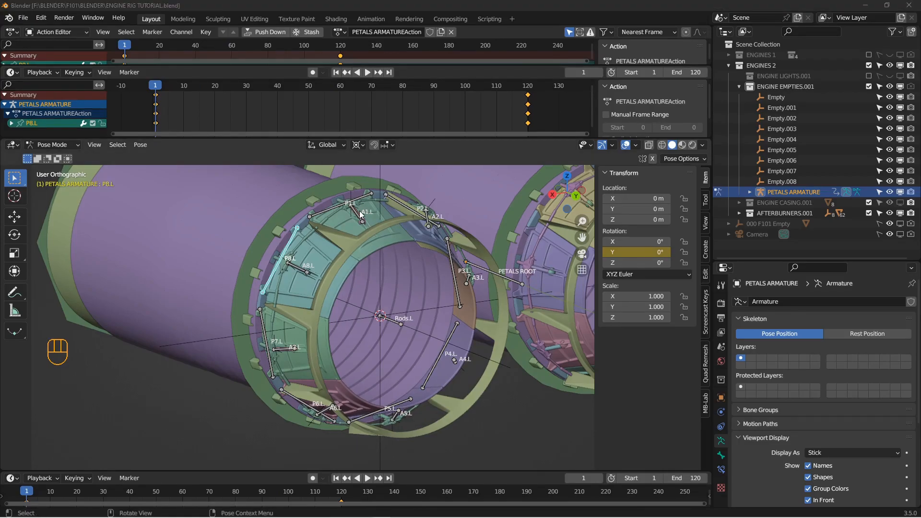
Select the A1.L arm bone and scrub the timeline to examine its petal's motion, returning to frame 1.
middle_click_drag(303, 215, 353, 258, "shift")
scroll(361, 306, "down", 4)
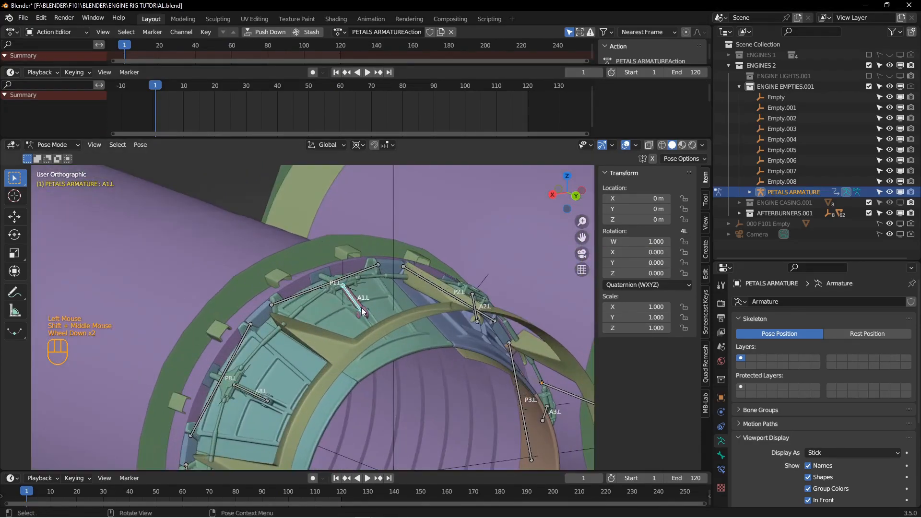
middle_click_drag(362, 308, 363, 373)
scroll(344, 320, "down", 2)
scroll(363, 373, "down", 2)
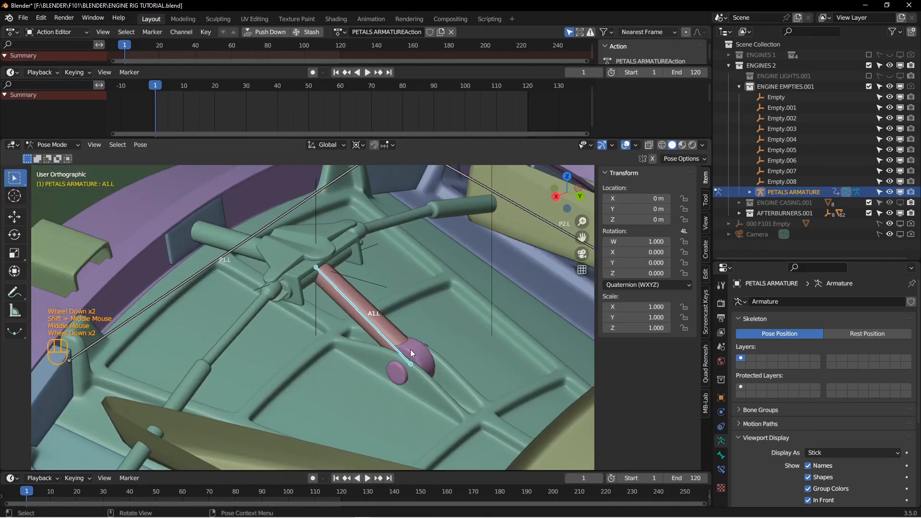
left_click(161, 87)
left_click_drag(160, 89, 265, 106)
left_click(336, 72)
middle_click_drag(314, 247, 329, 283)
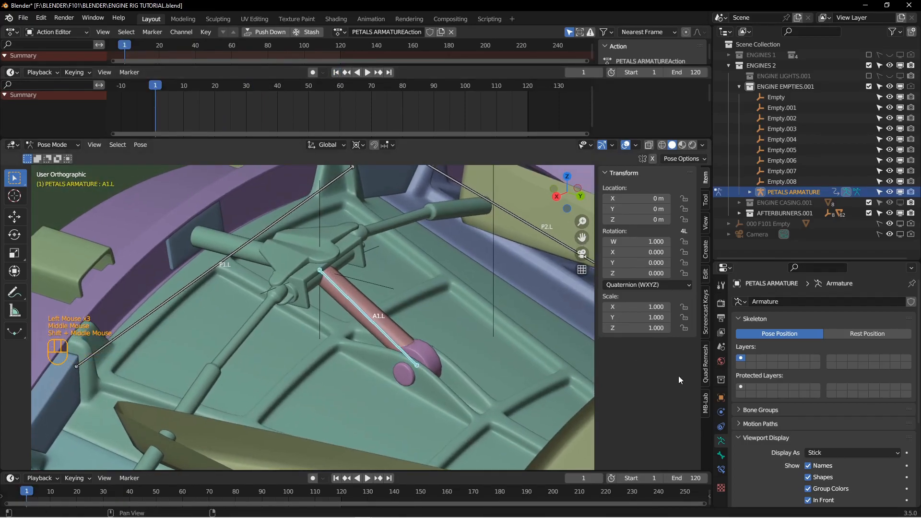
Switch the armature's viewport display to Octahedral and return it to Stick.
left_click(831, 454)
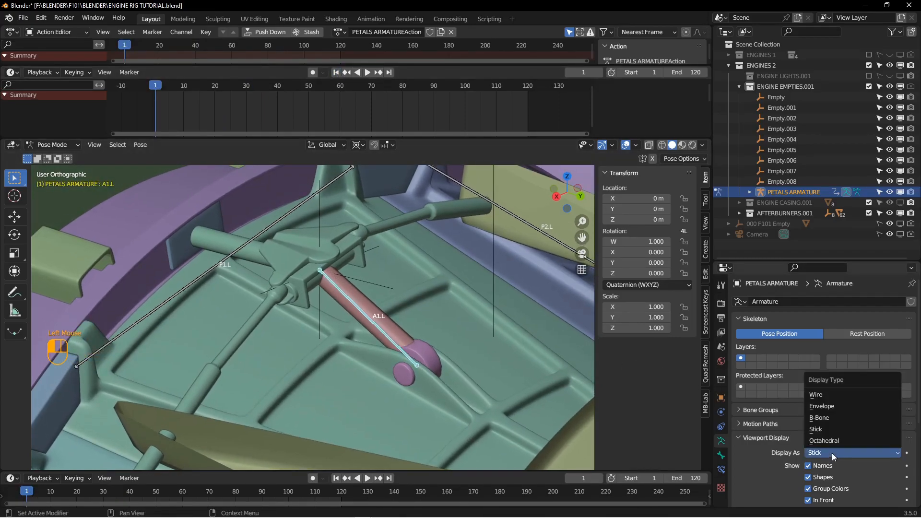
left_click(827, 441)
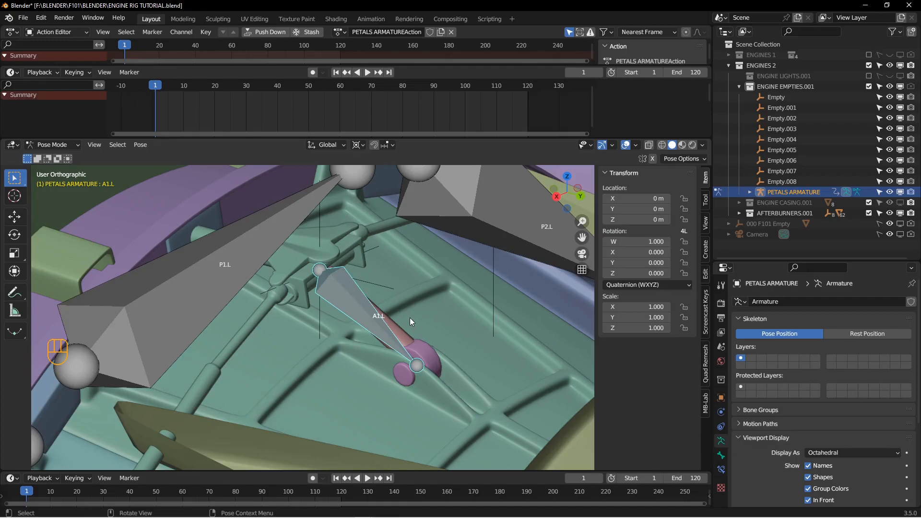
left_click(844, 451)
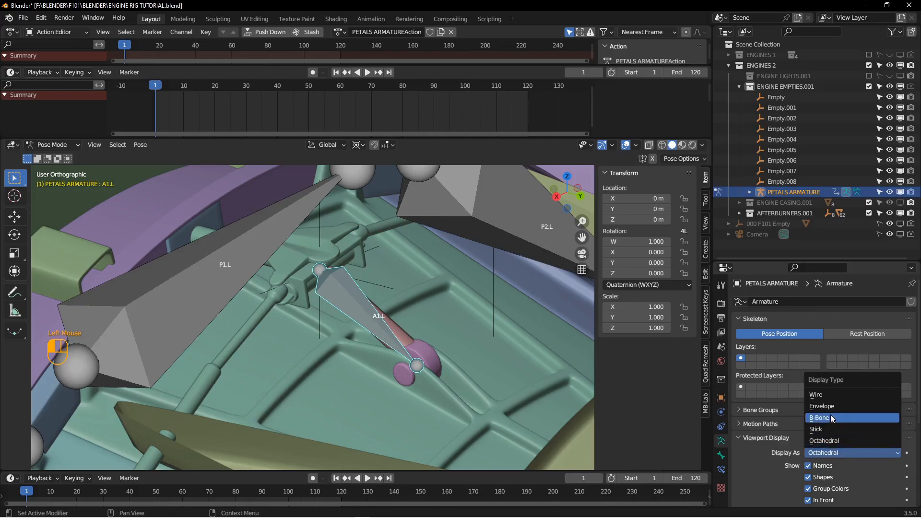
left_click(825, 429)
middle_click_drag(452, 364, 456, 363)
middle_click_drag(457, 364, 455, 372, "shift")
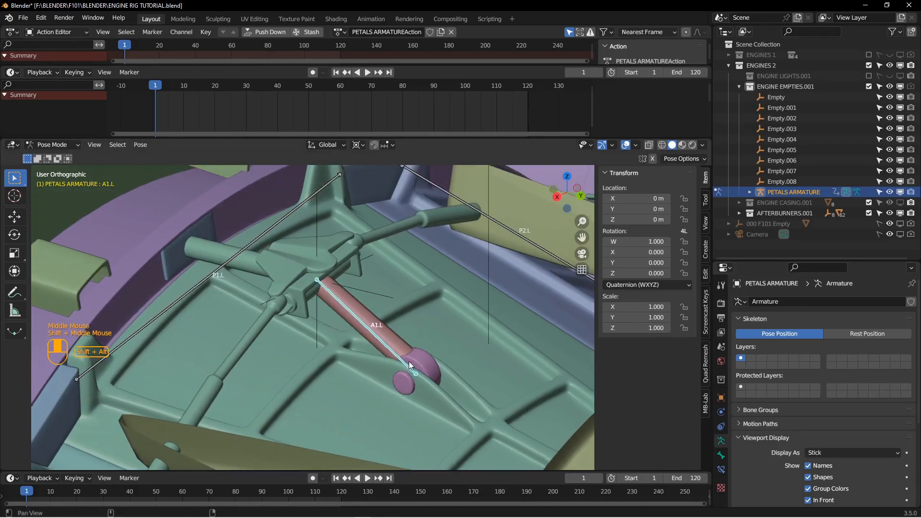
Add a Child Of and a Stretch To bone constraint to the A1.L bone.
left_click(721, 426)
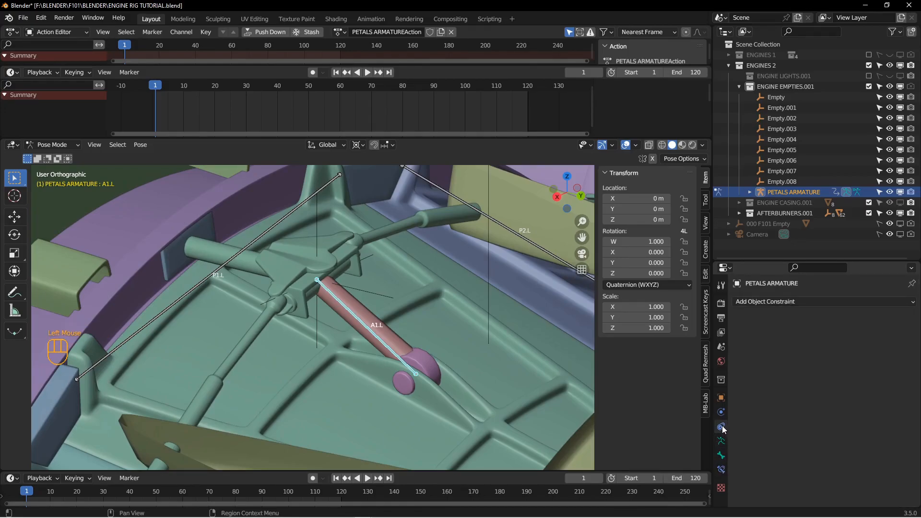
left_click(721, 469)
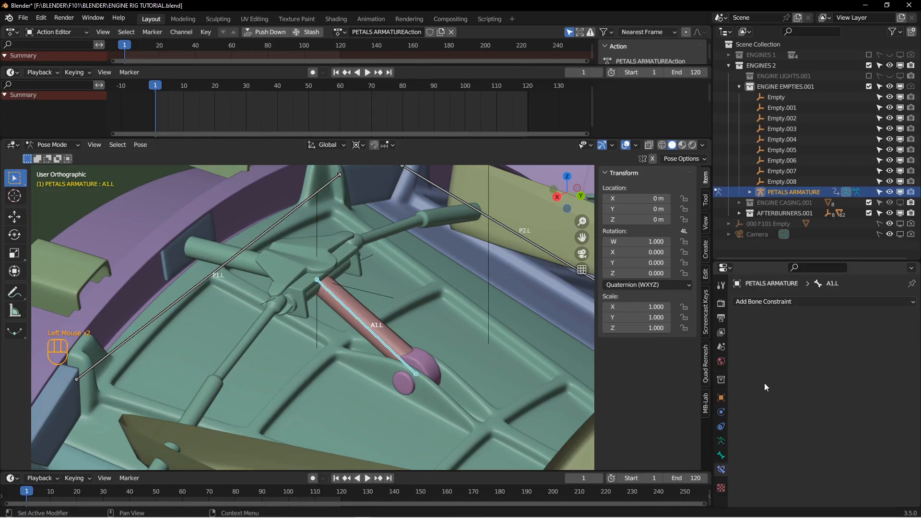
left_click(720, 427)
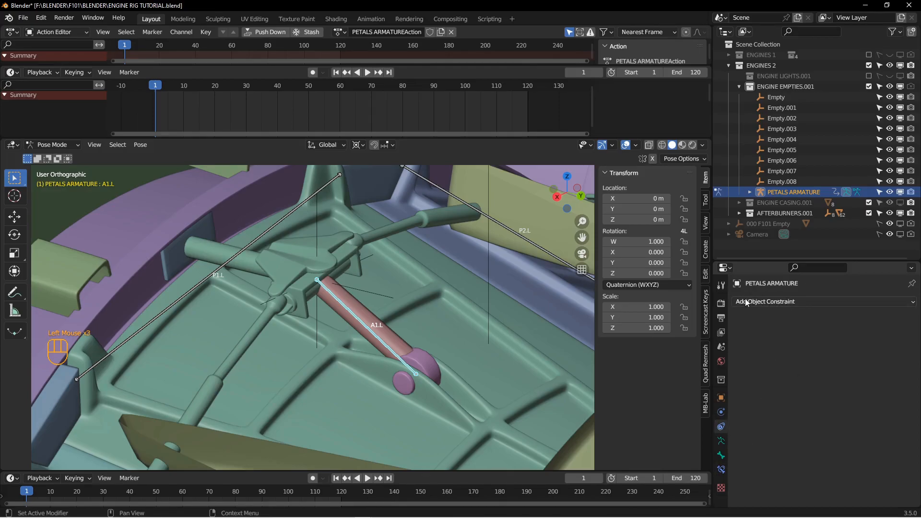
left_click(720, 471)
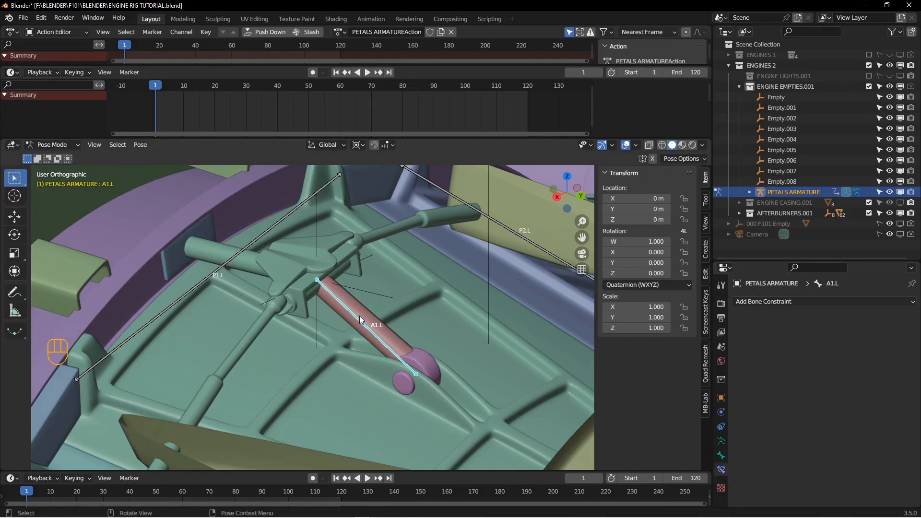
left_click(877, 302)
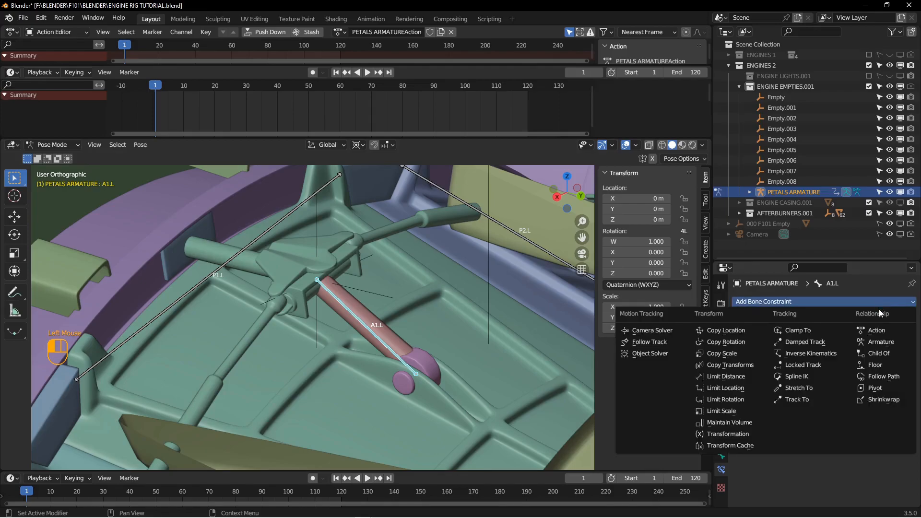
left_click(884, 353)
left_click(864, 301)
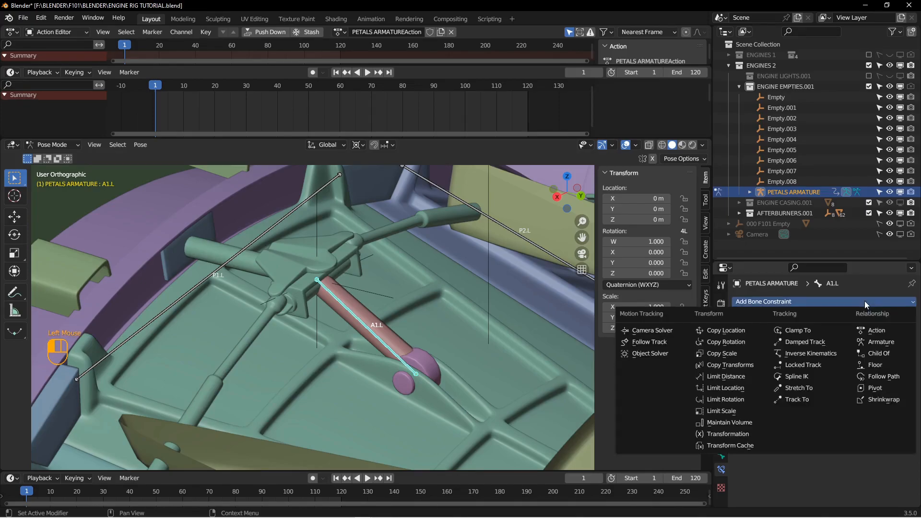
left_click(805, 387)
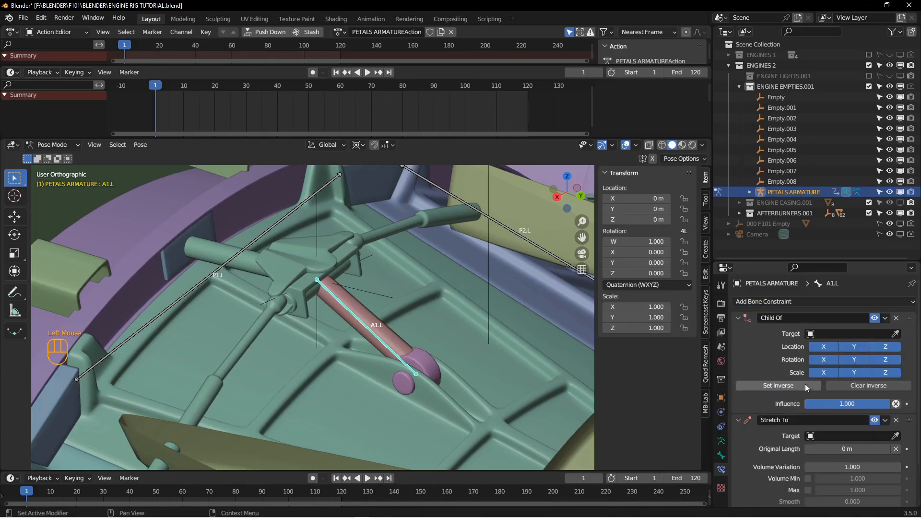
Set A1.L's Child Of target to Empty.001 and Stretch To target to its petal bearing, and check the motion by scrubbing from frame 1 and back.
left_click(895, 334)
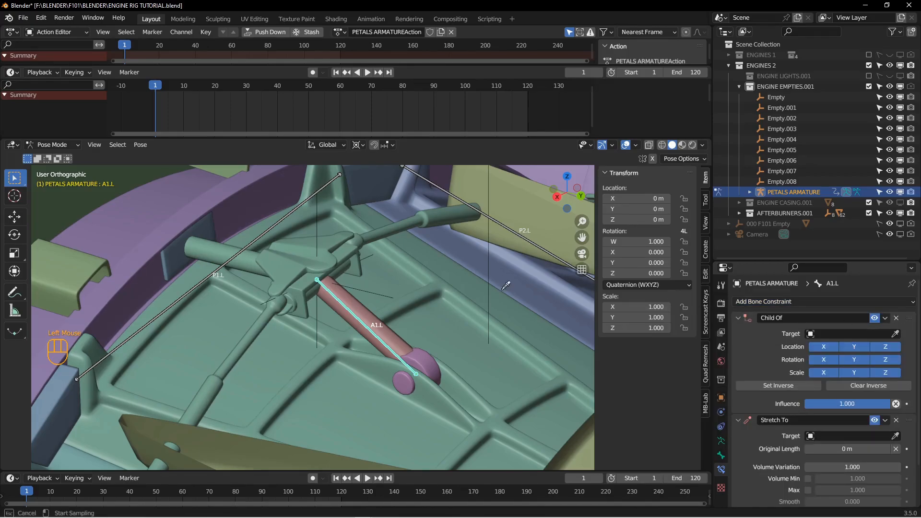
left_click(349, 283)
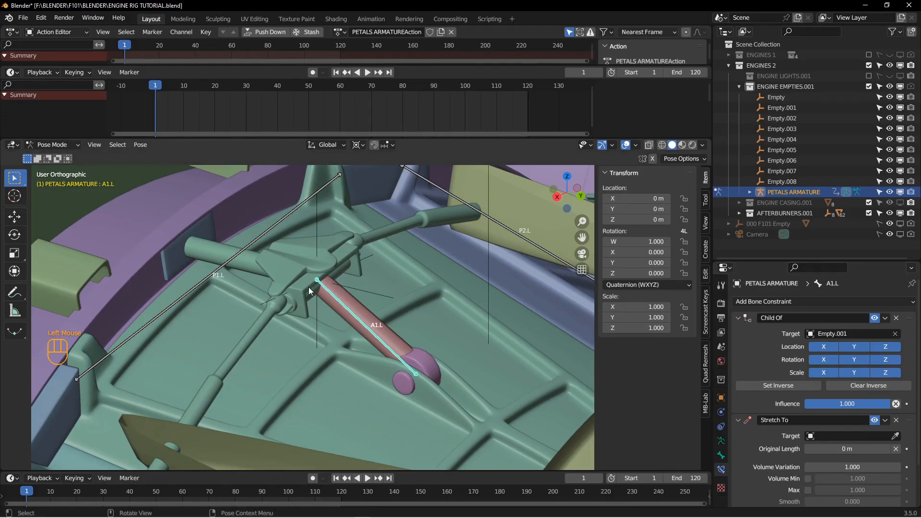
middle_click_drag(320, 280, 290, 245, "shift")
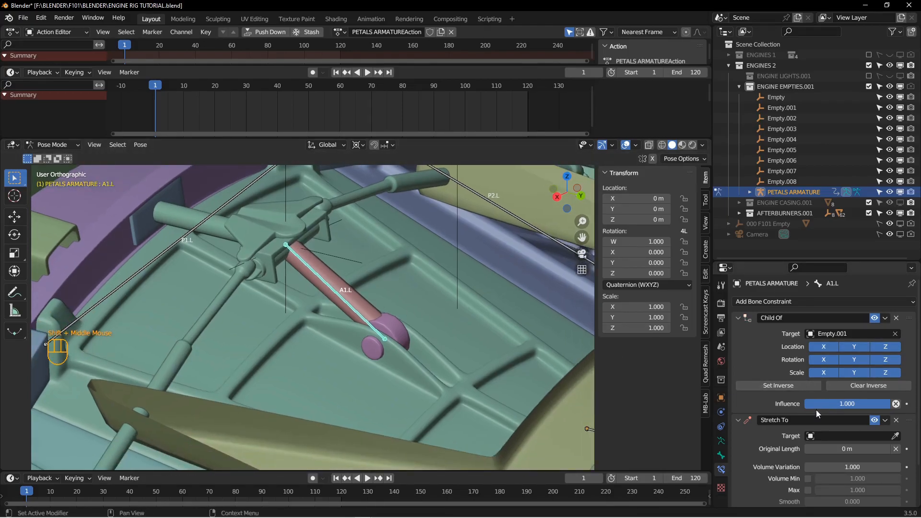
left_click(895, 435)
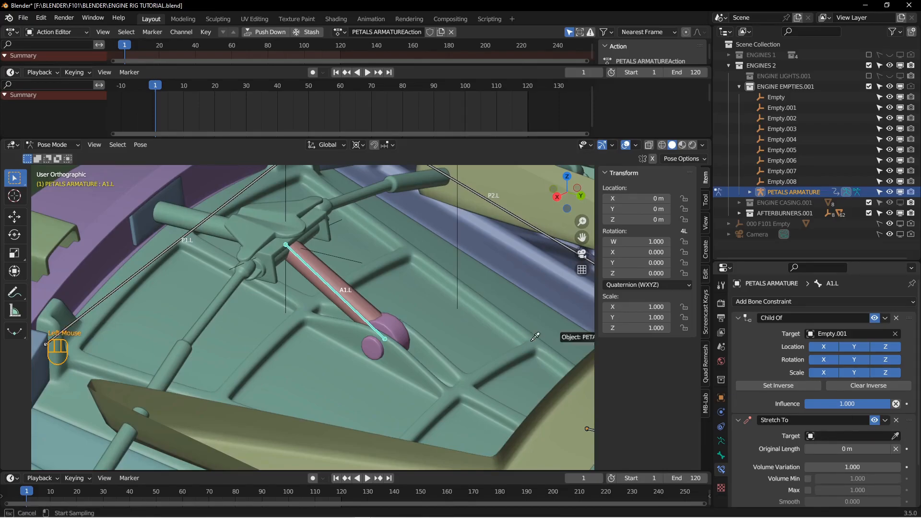
left_click(396, 320)
middle_click_drag(396, 326, 399, 351)
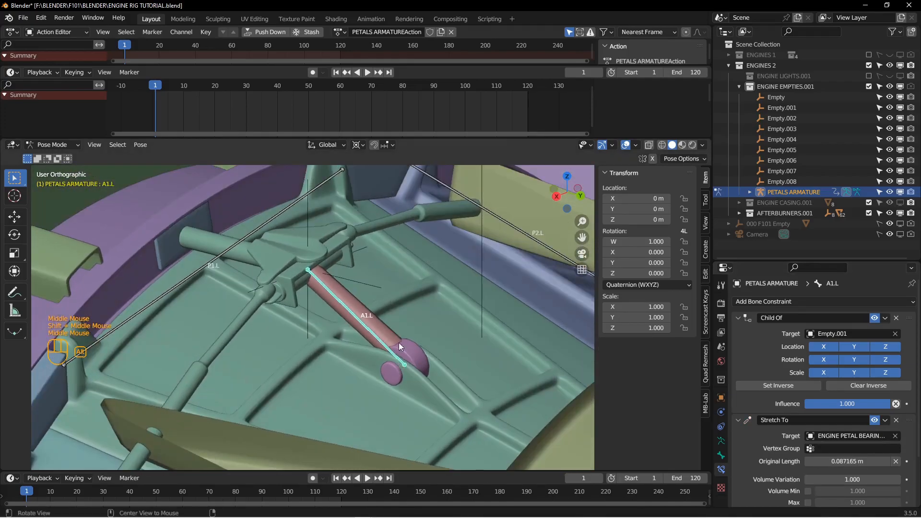
left_click_drag(157, 87, 380, 101)
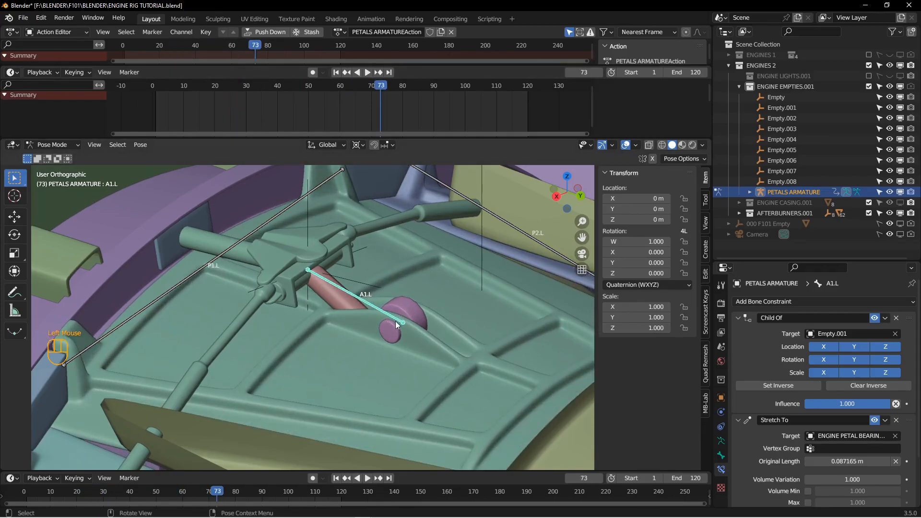
left_click(336, 72)
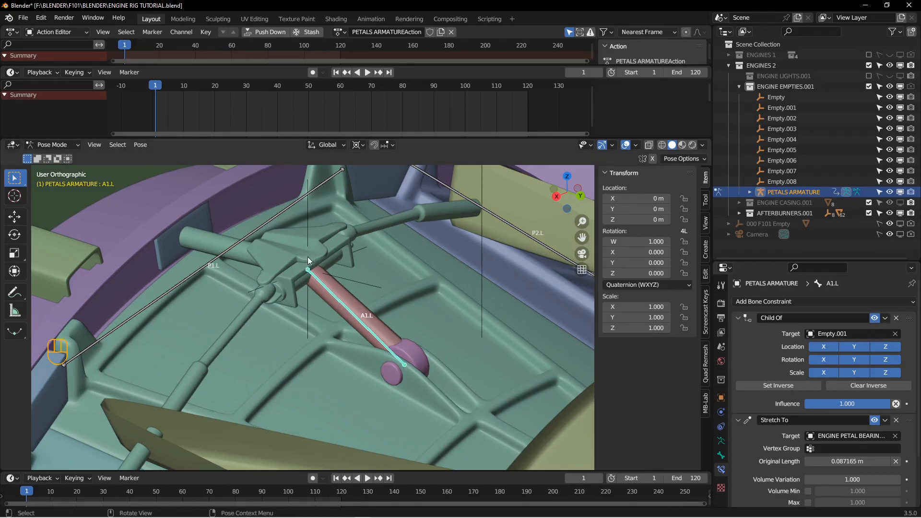
Add a Child Of and a Stretch To bone constraint to the A2.L bone.
scroll(361, 301, "up", 2)
left_click_drag(361, 301, 320, 318, "alt")
left_click_drag(416, 337, 428, 322, "alt+shift")
scroll(409, 315, "down", 2)
left_click(433, 324)
mouse_move(432, 324)
middle_mouse_down()
mouse_move(448, 329)
mouse_move(423, 318)
middle_mouse_up()
left_click(787, 302)
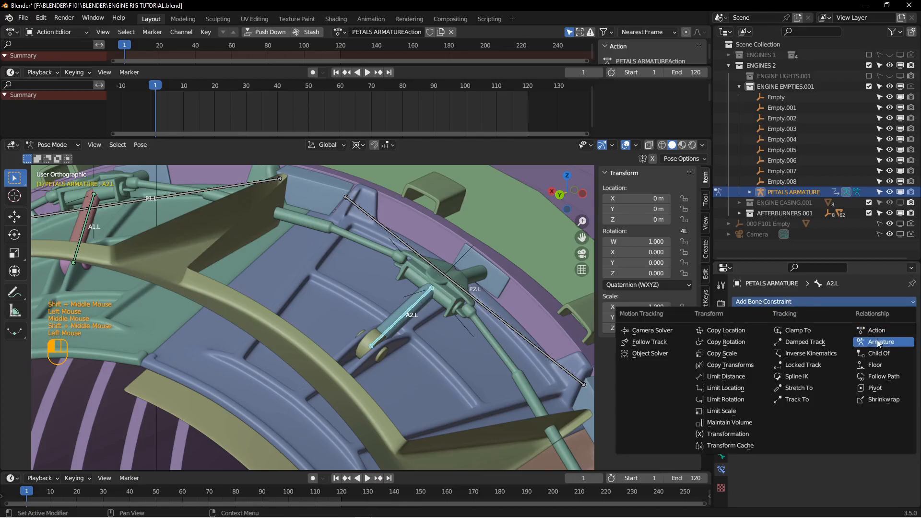
left_click(881, 354)
left_click(844, 302)
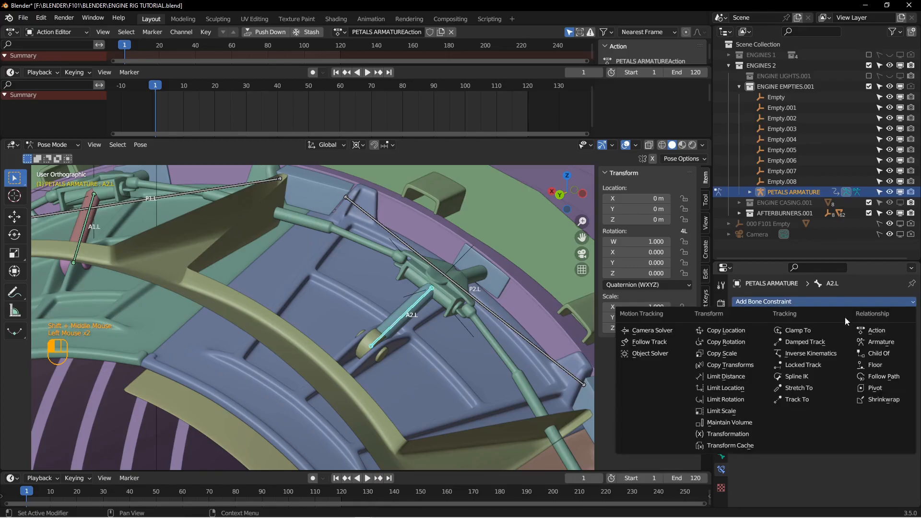
left_click(800, 390)
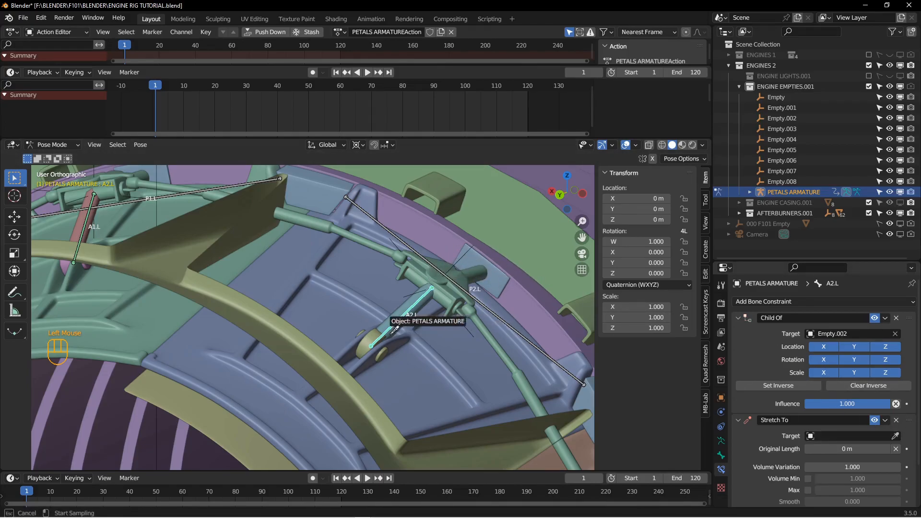
Target A2.L's Child Of constraint to Empty.002 and its Stretch To constraint to the petal bearing, and check the motion by scrubbing.
left_click(367, 342)
middle_click_drag(421, 341, 345, 338)
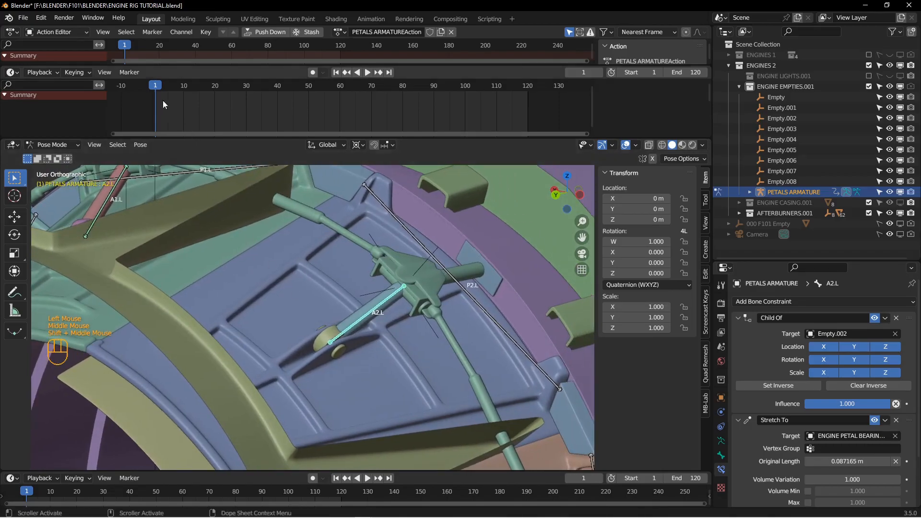
left_click_drag(171, 88, 299, 111)
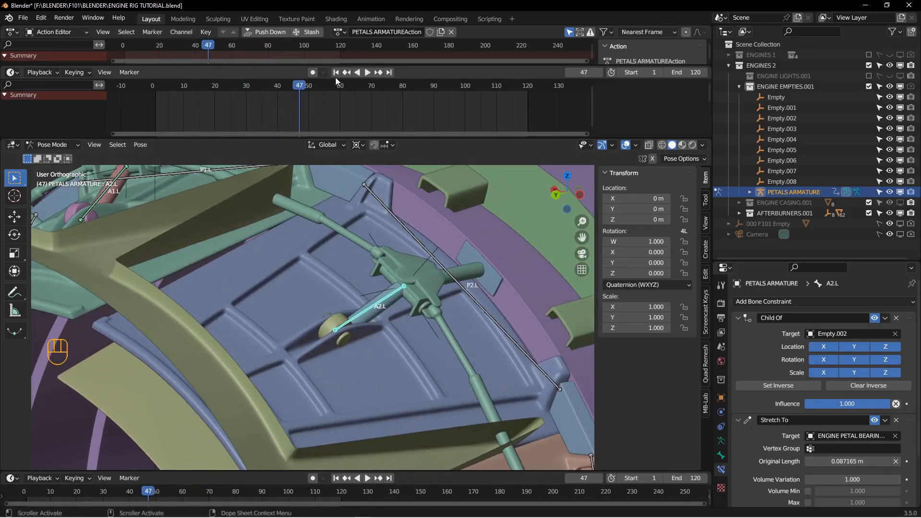
left_click(336, 73)
Parent the ENGINE PETAL ARM L 1.001 mesh to the A1.L bone using the Bone option.
middle_click_drag(236, 200, 277, 319)
key("Tab")
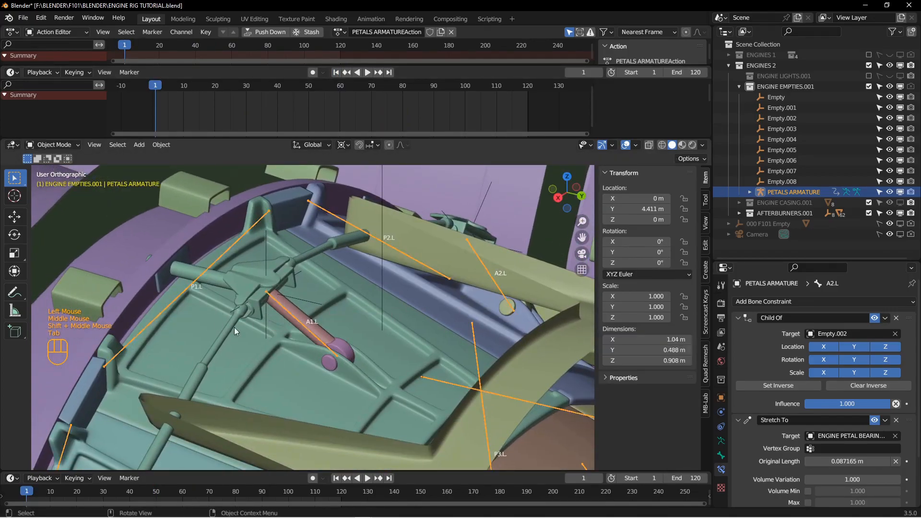
key("alt+a")
scroll(300, 328, "down", 2)
left_click(294, 316)
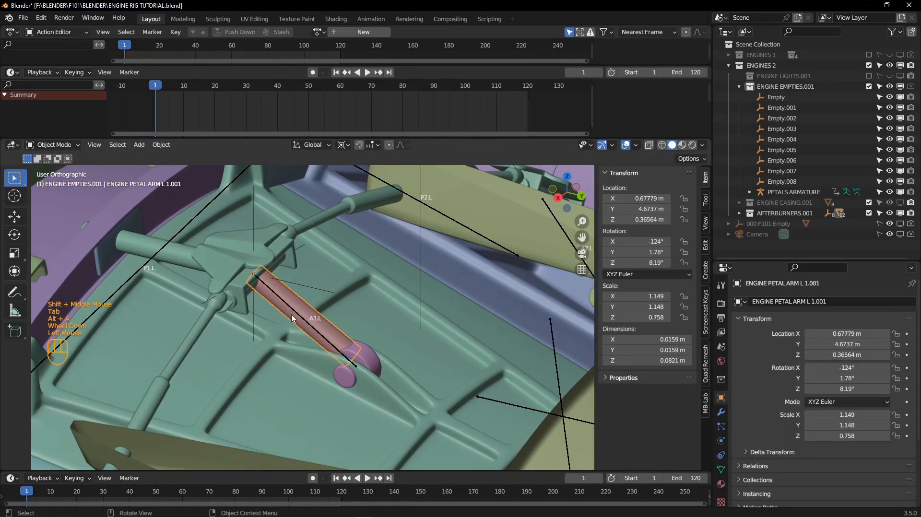
left_click(300, 318, "shift")
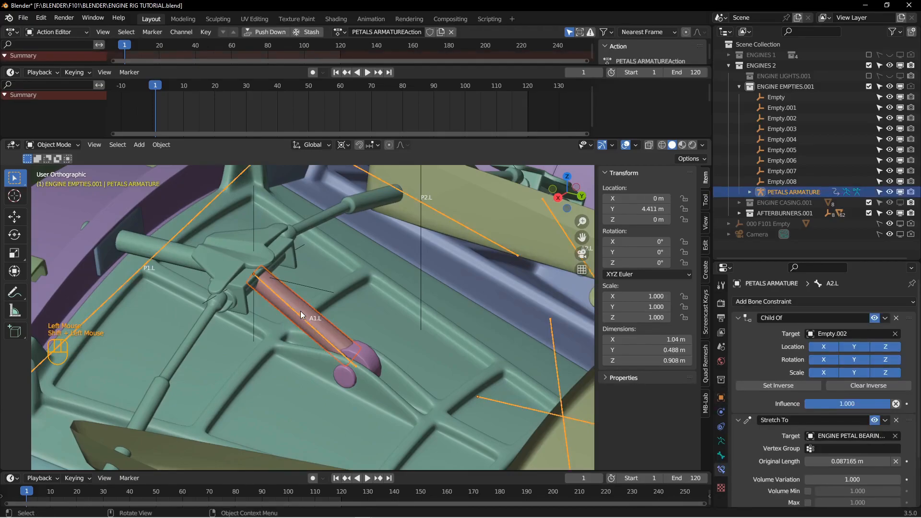
key("Tab")
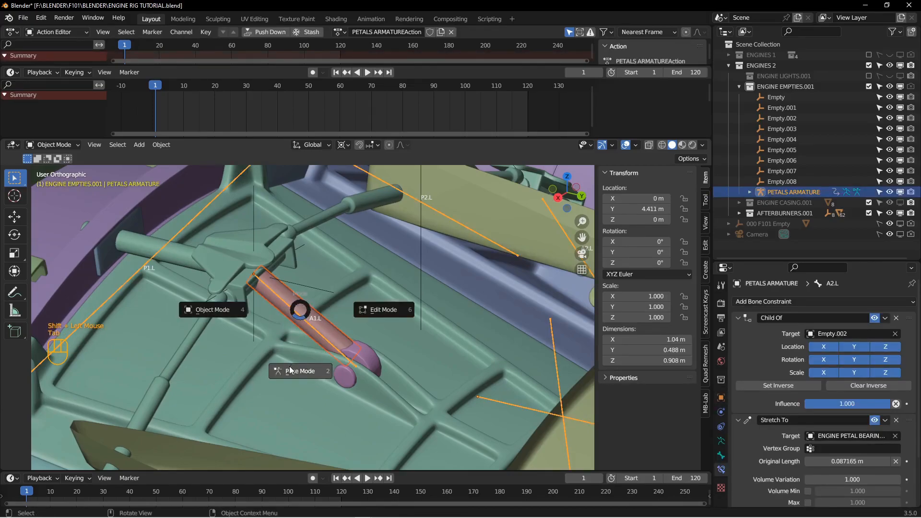
middle_click_drag(350, 337, 328, 342)
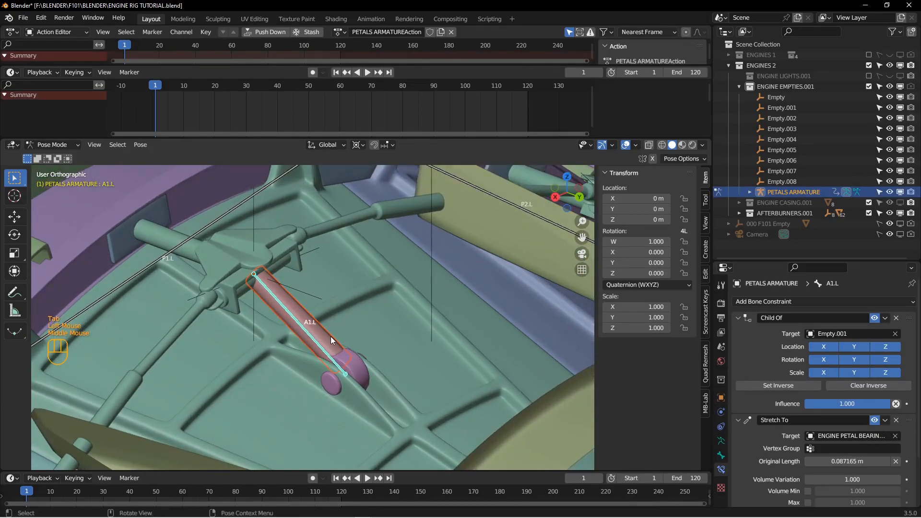
key("ctrl+p")
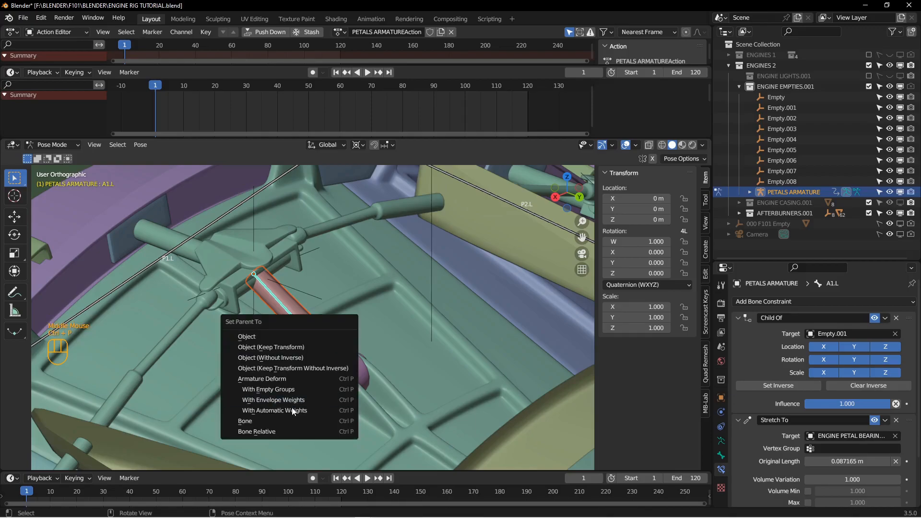
left_click(252, 420)
Return to Object Mode with nothing selected and scrub the timeline to check the first arm, ending at frame 1.
key("Tab")
left_click(257, 299)
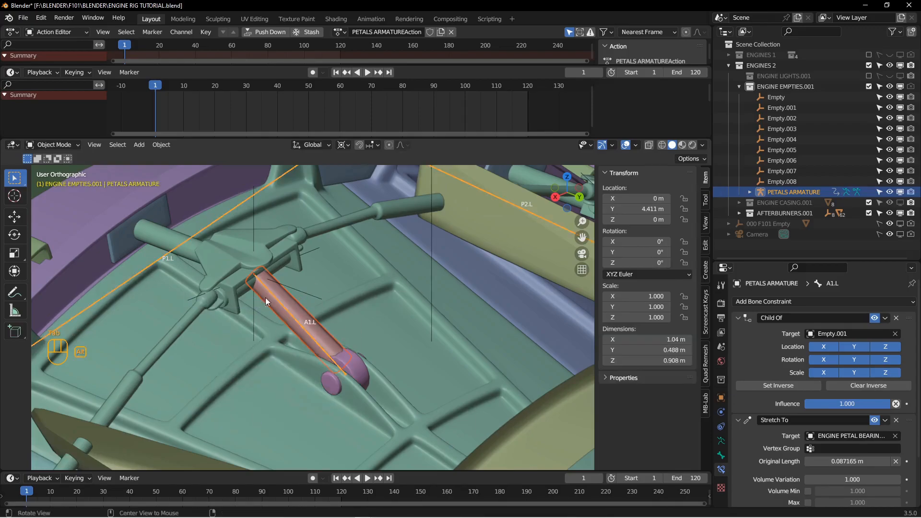
key("alt+a")
left_click_drag(160, 91, 267, 96)
left_click(336, 73)
Parent the ENGINE PETAL ARM L 8.001 mesh to the A2.L bone of PETALS ARMATURE using the Bone option.
middle_click_drag(427, 200, 365, 240)
middle_click_drag(364, 240, 338, 236, "shift")
middle_click_drag(389, 300, 399, 287)
left_click(402, 281)
left_click(404, 283)
key("Tab")
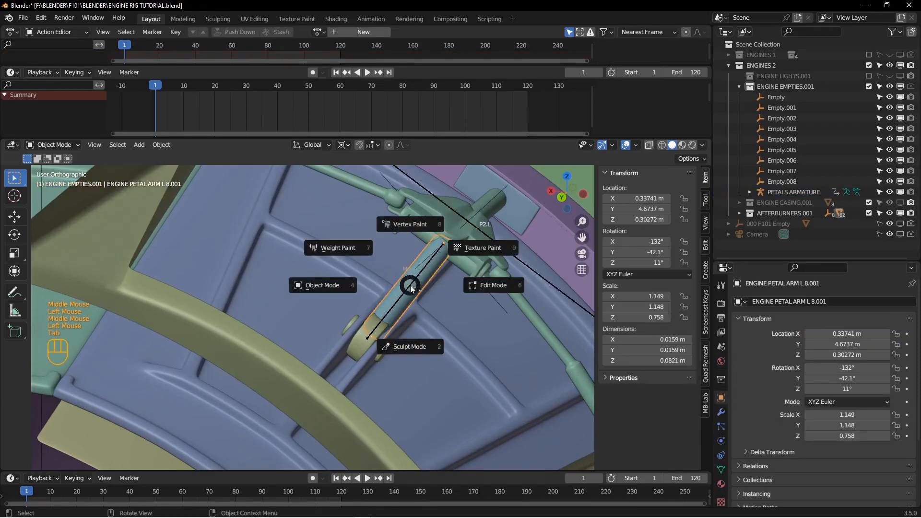
left_click(411, 283, "shift")
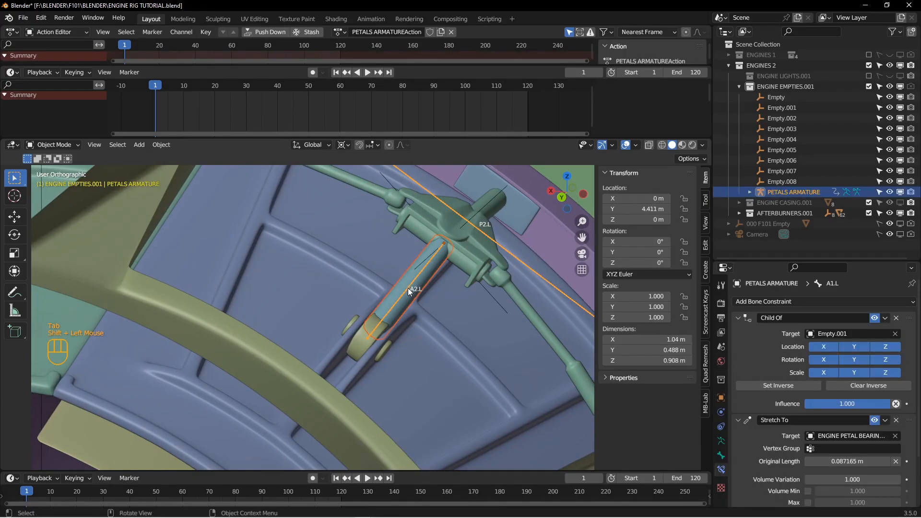
key("Tab")
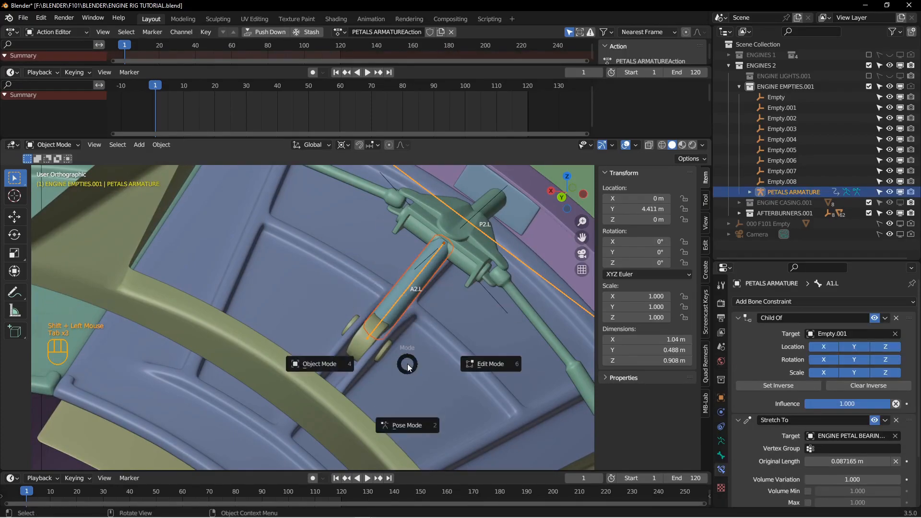
left_click(406, 416)
left_click(398, 298)
middle_click_drag(398, 298, 278, 286)
key("ctrl+p")
left_click(392, 325)
Return to Object Mode with nothing selected and scrub the timeline to check the second arm, ending at frame 1.
key("Tab")
left_click(315, 318)
key("alt+a")
left_click_drag(162, 88, 356, 94)
left_click(334, 74)
Target A3.L's Child Of constraint to Empty.003 and its Stretch To constraint to the petal bearing at its tip.
scroll(350, 240, "up", 2)
middle_click_drag(377, 269, 371, 225, "shift")
middle_click_drag(377, 259, 334, 190, "shift")
middle_click_drag(392, 284, 387, 274)
middle_click_drag(375, 306, 404, 310, "shift")
left_click(383, 293)
left_click(895, 334)
left_click(781, 129)
left_click(895, 437)
left_click(326, 304)
Continue around the ring, parenting the arm meshes at A3.L, A4.L and A5.L to their matching arm bones.
key("Tab")
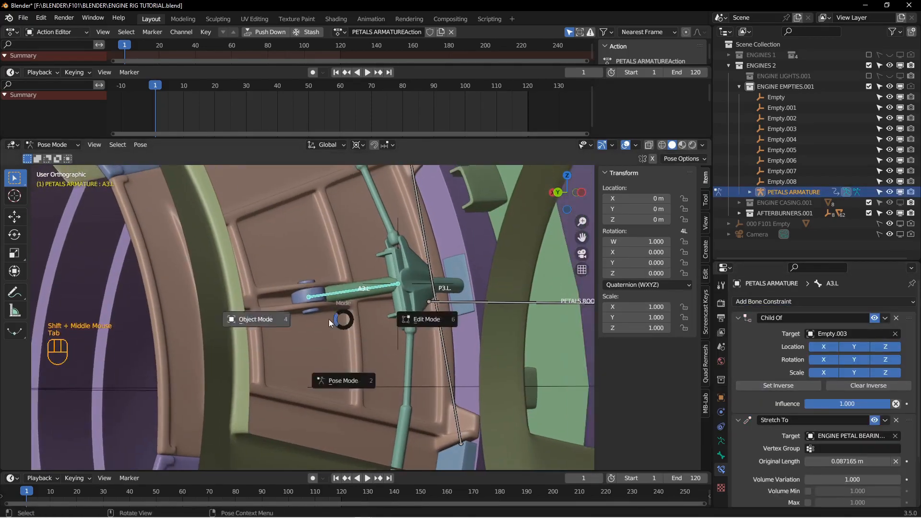
middle_click_drag(330, 323, 318, 252)
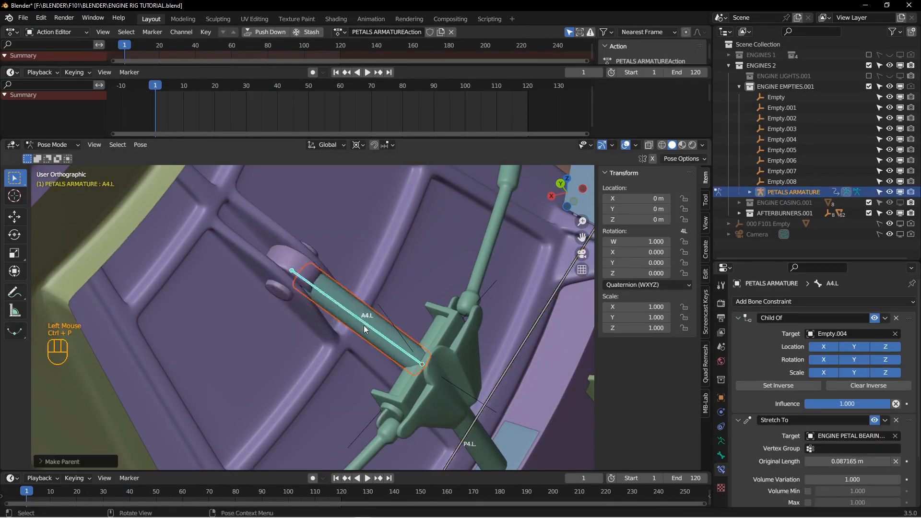
middle_click_drag(365, 329, 409, 384)
left_click(412, 297)
key("ctrl+p")
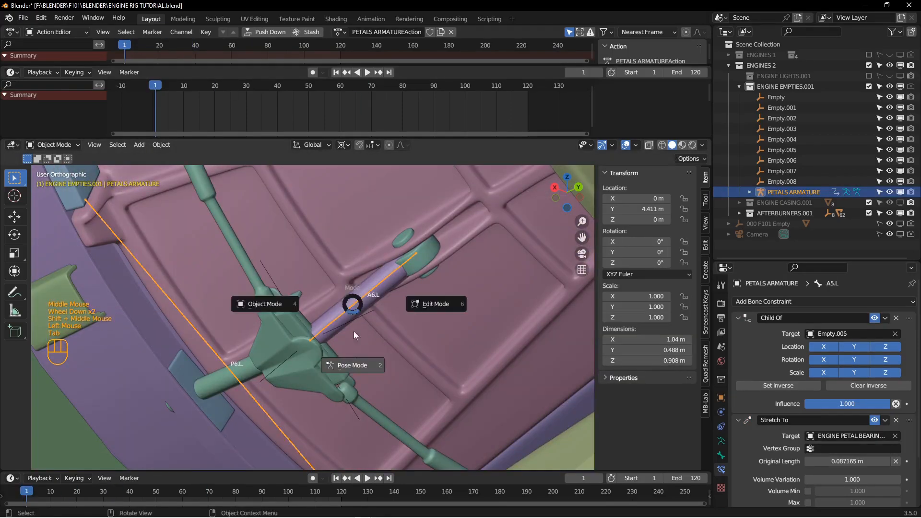
Constrain A6.L, A7.L and A8.L to their matching empties and petal bearings, and parent their arm meshes to them.
left_click(354, 334)
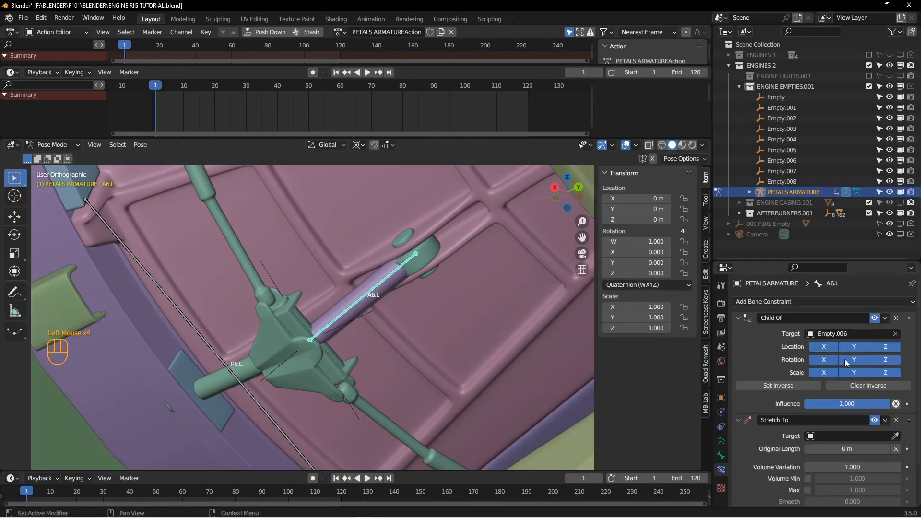
key("ctrl+p")
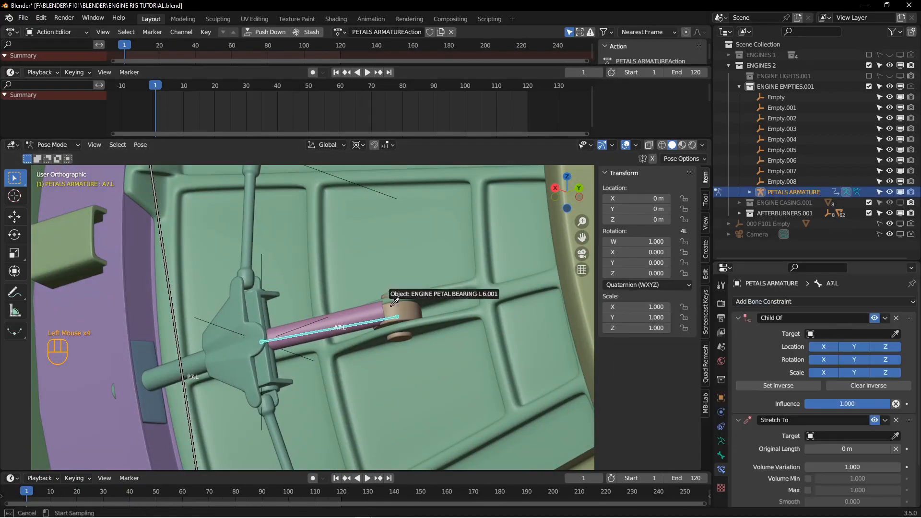
left_click(394, 301)
key("ctrl+Tab")
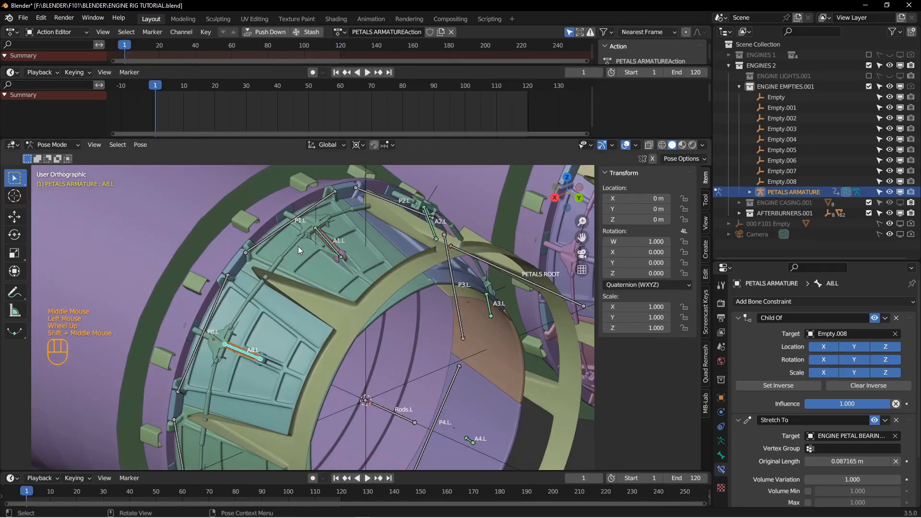
Enlarge the 3D viewport and scrub the timeline to frame 101 to check the motion of all eight arms.
middle_click_drag(298, 246, 299, 266)
scroll(287, 252, "up", 1)
left_click_drag(419, 138, 419, 105)
scroll(354, 216, "up", 1)
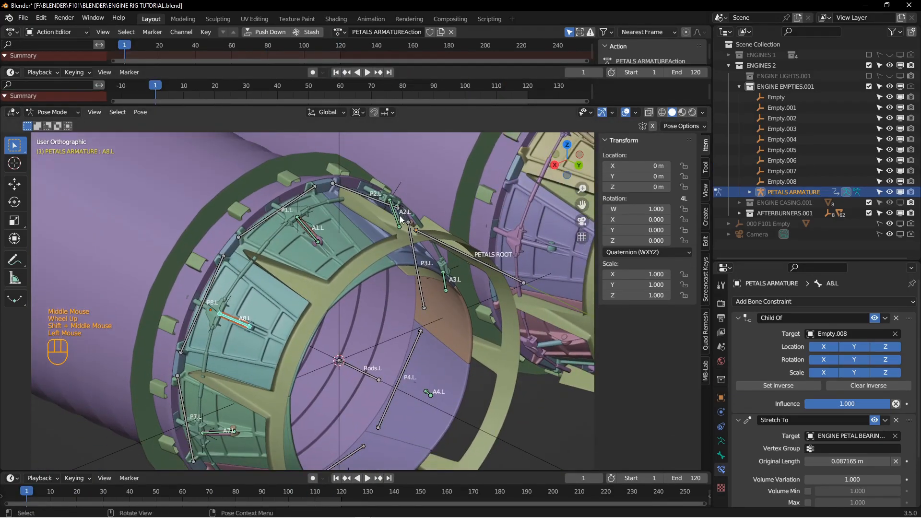
middle_click_drag(368, 222, 352, 209, "shift")
left_click_drag(172, 89, 468, 90)
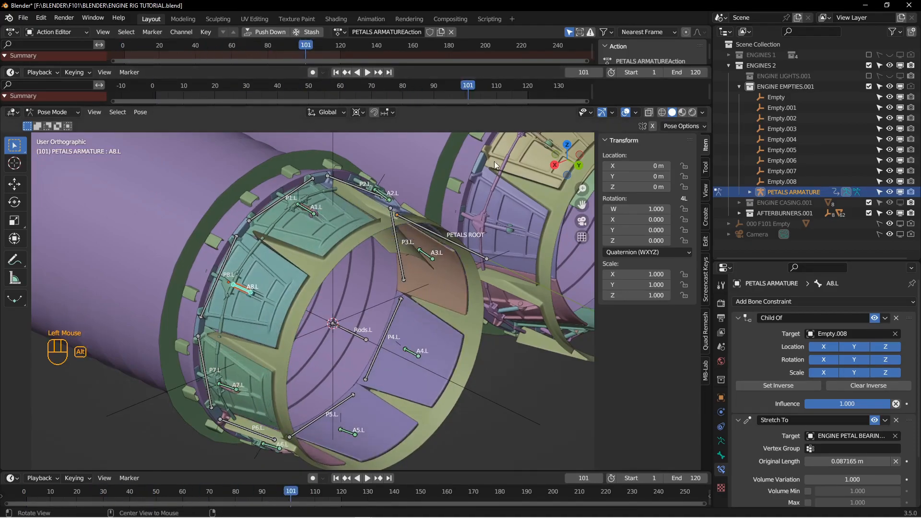
middle_click_drag(465, 295, 425, 125)
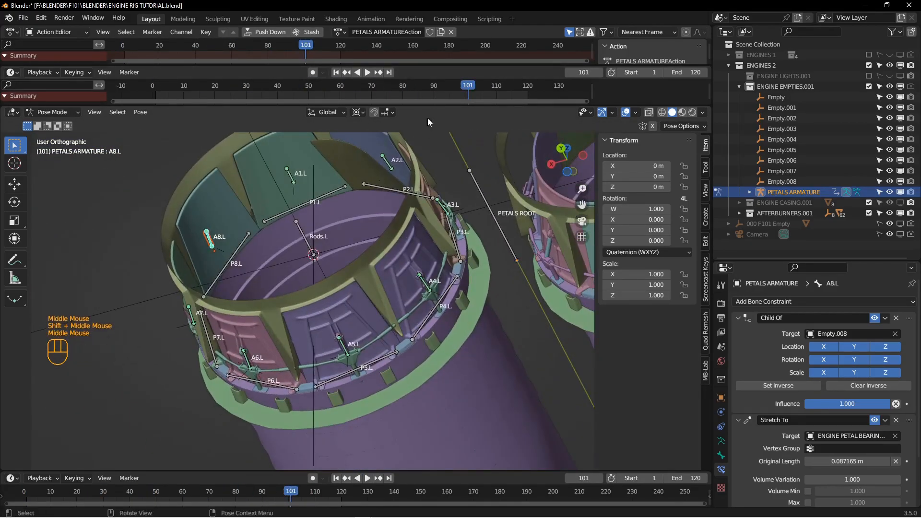
Scrub the timeline back to frame 74 and save the file.
left_click_drag(464, 88, 384, 89)
middle_click_drag(412, 201, 379, 279)
key("ctrl+s")
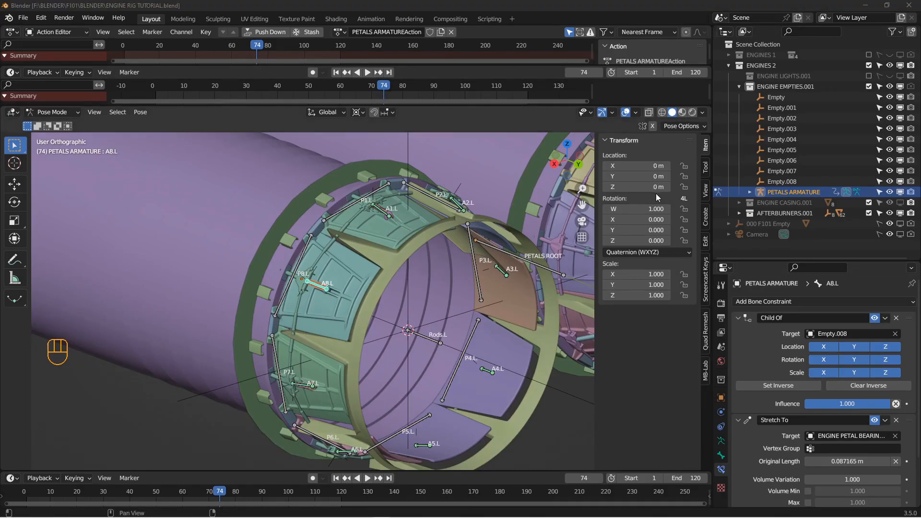
In Object Mode, select the Circle.001 strip at petal 2 and scrub to check its motion, returning to frame 1.
middle_click_drag(536, 298, 438, 292)
key("Tab")
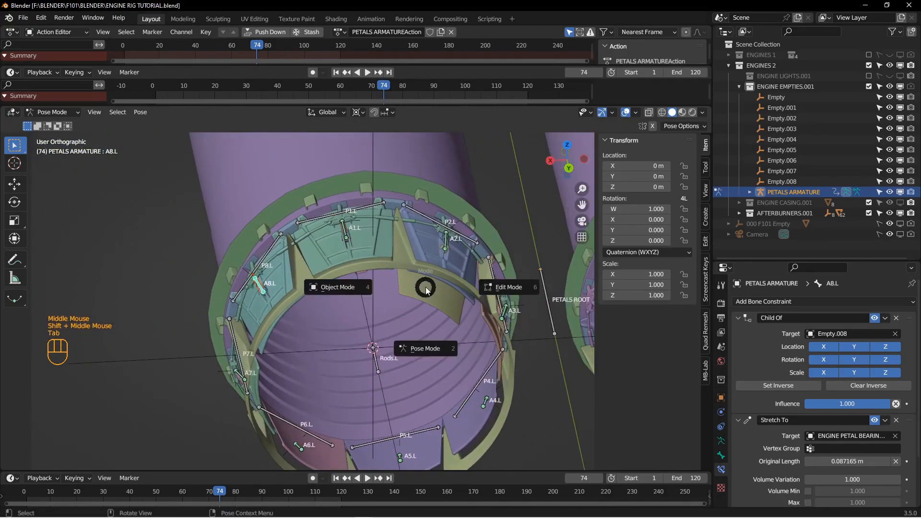
left_click(372, 286)
key("alt+a")
left_click(433, 293)
middle_click_drag(432, 275, 395, 189)
left_click_drag(378, 83, 397, 106)
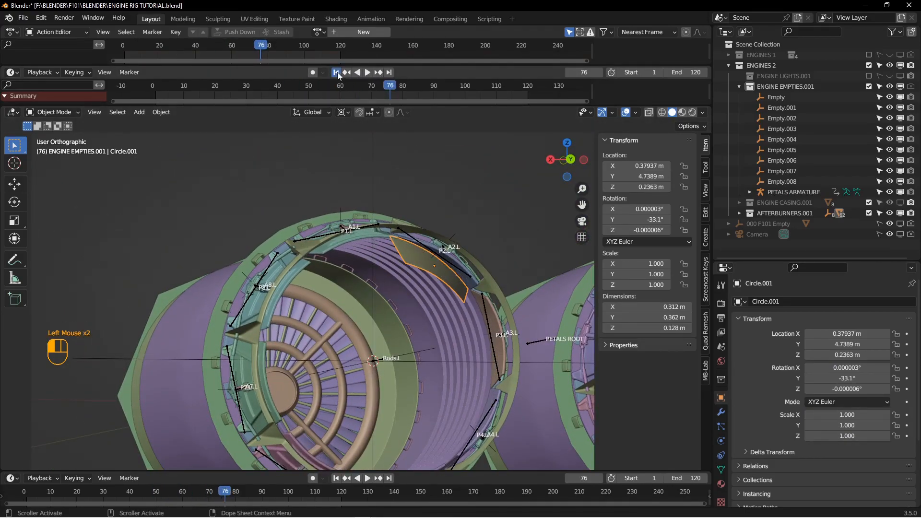
left_click(337, 72)
Parent the Circle.001 strip to the PETAL 2.L.001 mesh.
middle_click_drag(354, 250, 371, 267)
scroll(421, 293, "down", 2)
left_click(411, 241, "shift")
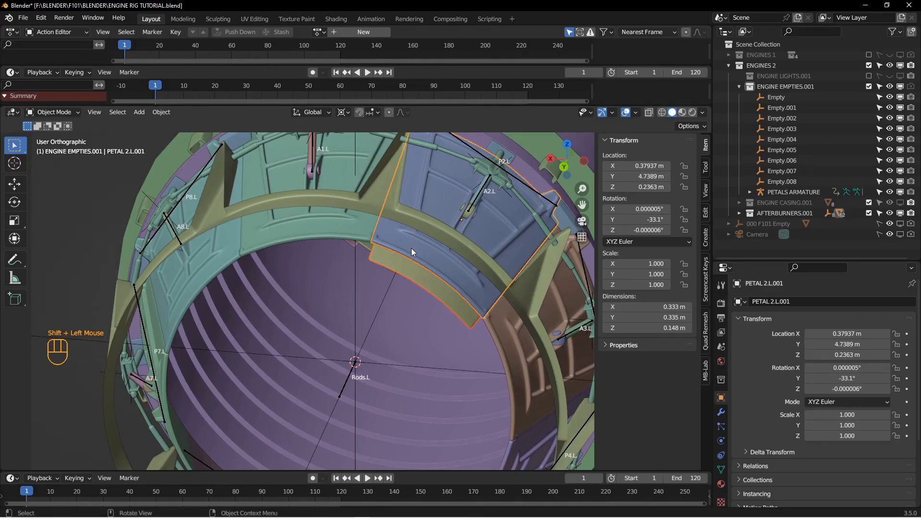
left_click(393, 263)
left_click(399, 241, "shift")
key("ctrl+p")
left_click(399, 241)
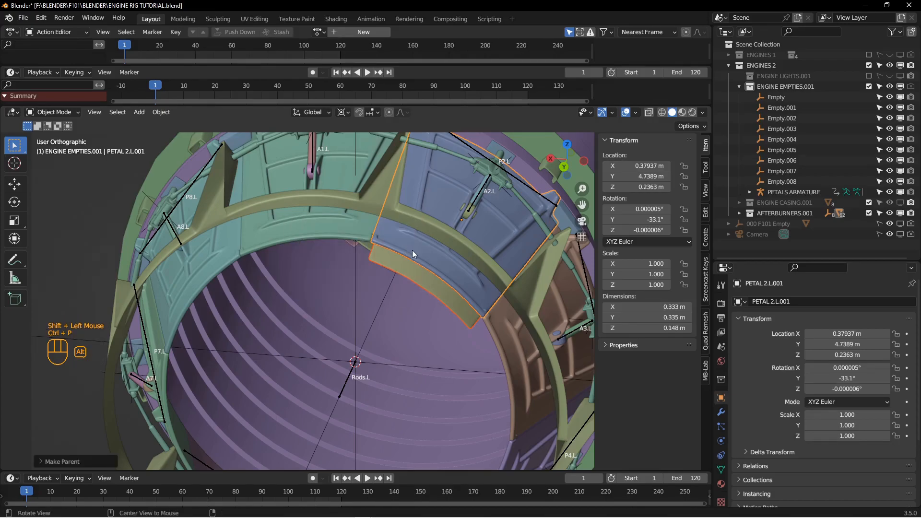
Deselect everything and scrub the timeline to check that the strip follows its petal, returning to frame 1.
key("alt+a")
scroll(413, 249, "up", 3)
middle_click_drag(417, 252, 403, 245, "shift")
middle_click_drag(404, 244, 391, 237)
left_click_drag(182, 87, 328, 115)
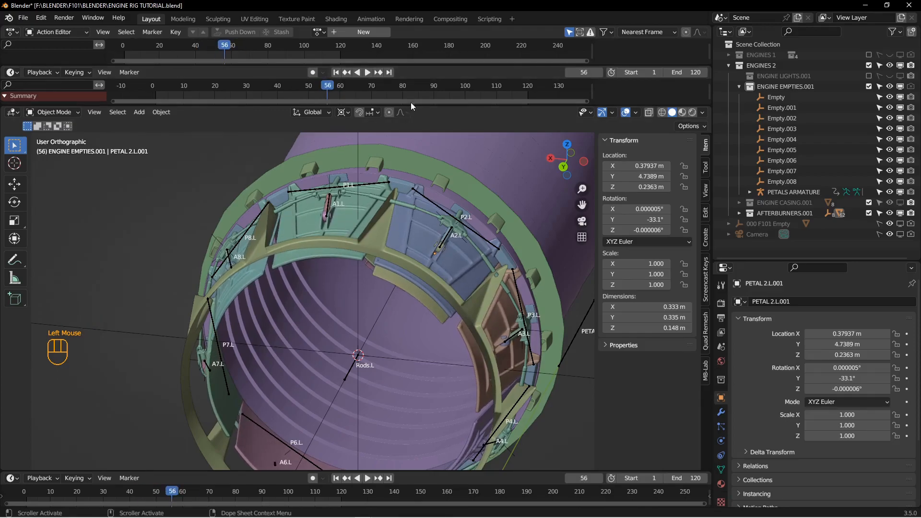
left_click(335, 72)
Test-move ACTUATOR RING L.001 along the global Y axis to check how the arms react, and cancel the move.
scroll(313, 192, "up", 3)
middle_click_drag(307, 196, 321, 235)
middle_click_drag(317, 235, 284, 259, "shift")
scroll(335, 278, "down", 1)
scroll(336, 278, "down", 1)
scroll(332, 270, "down", 2)
left_click(260, 290)
middle_click_drag(261, 290, 289, 287)
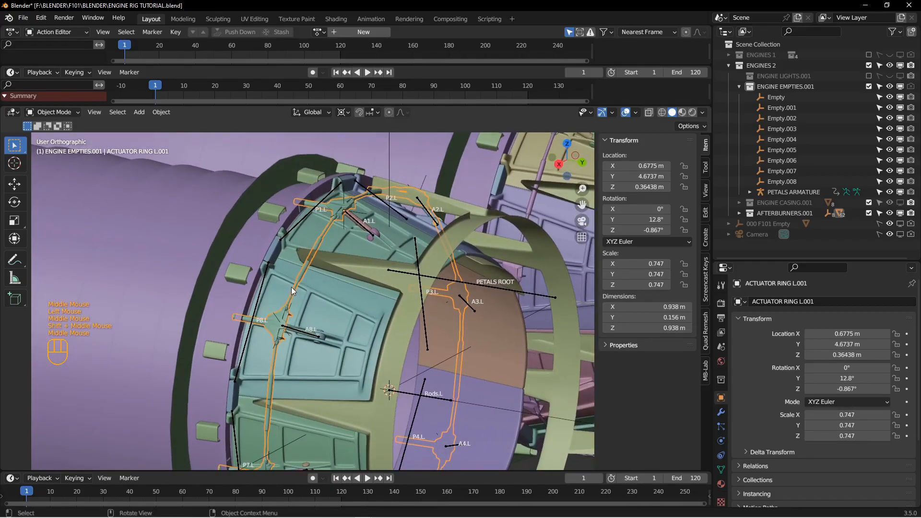
key("g")
key("y")
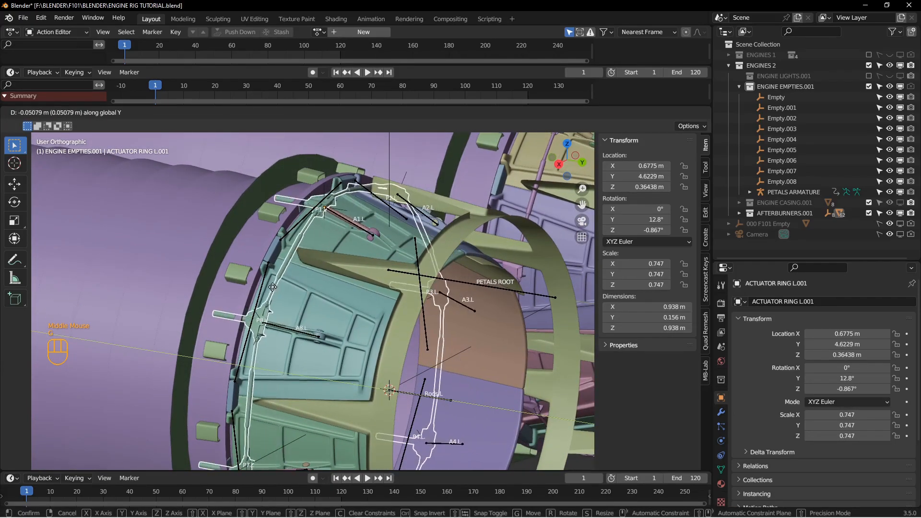
key("Escape")
Parent the ACTUATOR RING L.001 mesh to the Rods.L bone of PETALS ARMATURE in Pose Mode using the Bone option.
scroll(383, 330, "down", 3)
scroll(386, 331, "up", 1)
middle_click_drag(386, 330, 354, 314)
middle_click_drag(355, 314, 332, 268, "shift")
scroll(324, 306, "down", 3)
middle_click_drag(331, 268, 332, 244)
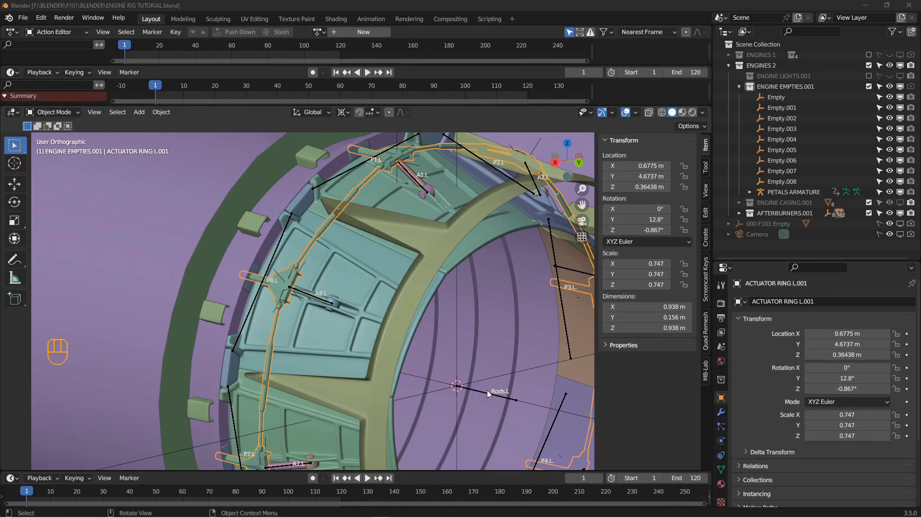
left_click(291, 285)
key("Tab")
key("alt+a")
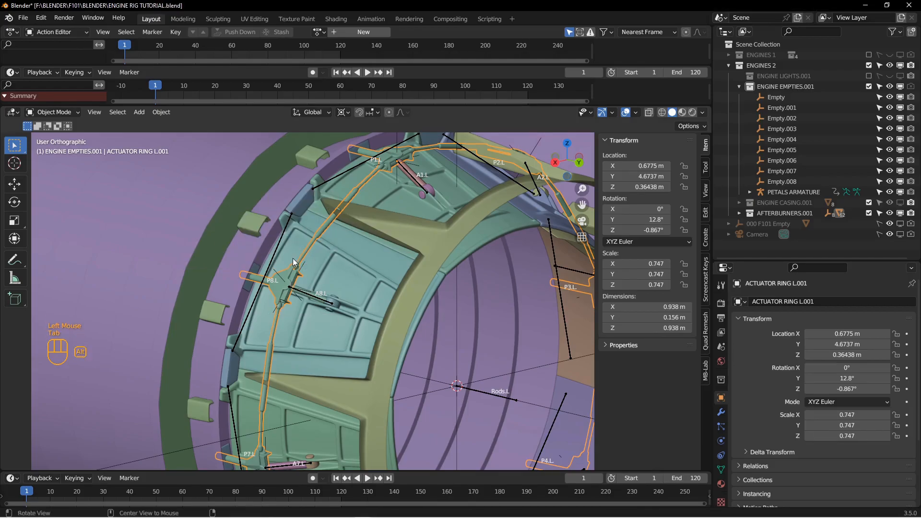
left_click(299, 258)
left_click(300, 253)
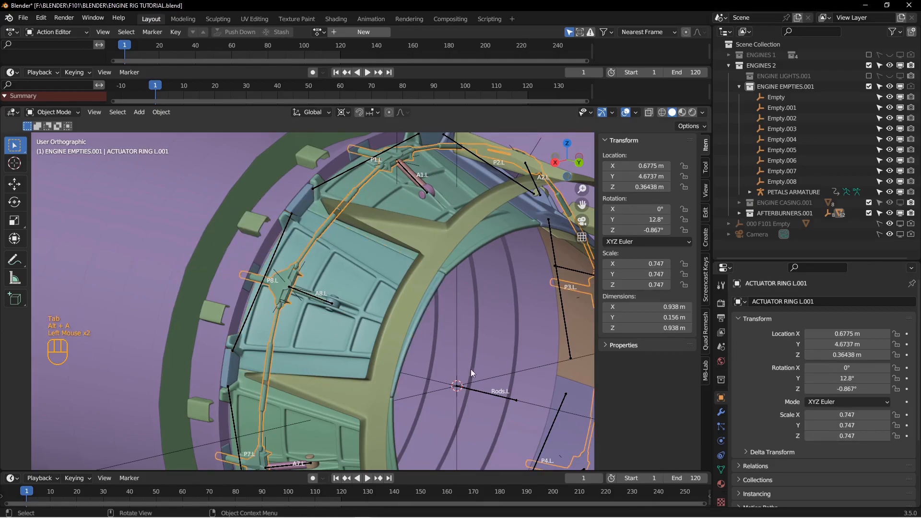
left_click(490, 393, "shift")
key("Tab")
left_click(503, 409)
left_click(492, 395)
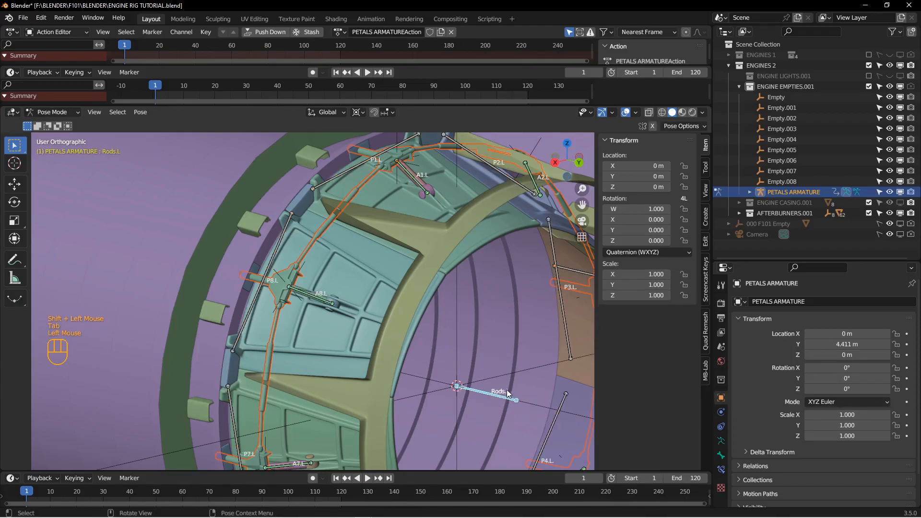
key("ctrl+p")
left_click(473, 393)
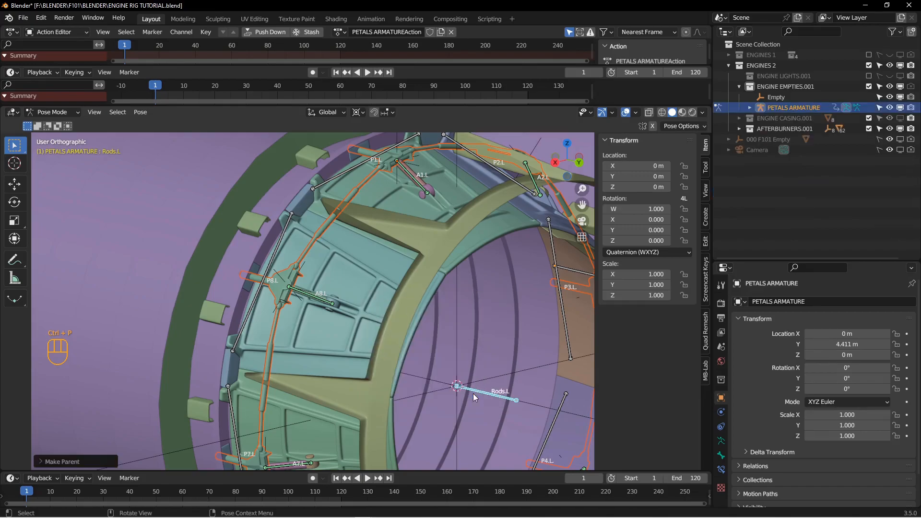
Test-move the Rods.L bone freely to check that the ring and arms follow, and cancel the move.
left_click(479, 389)
key("g")
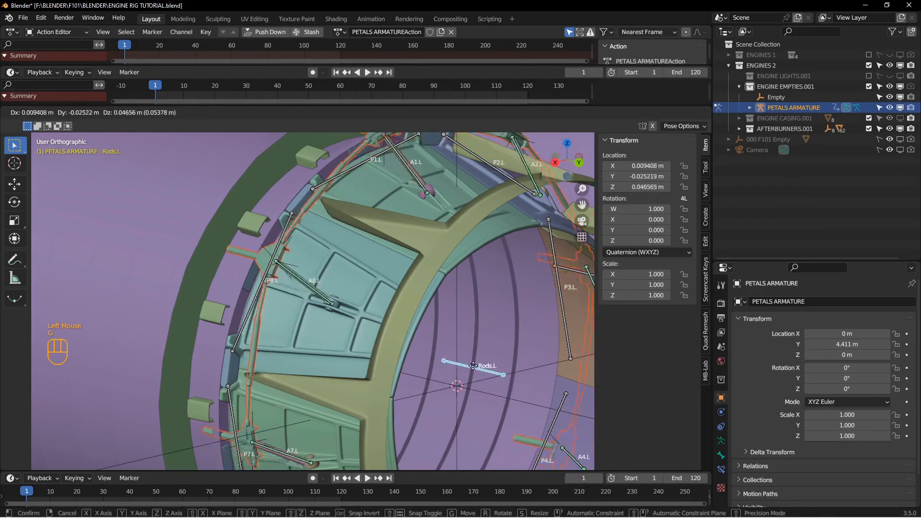
key("Escape")
Move the Rods.L bone about 0.02 m along the global Y axis.
middle_click_drag(441, 374, 413, 384)
middle_click_drag(413, 384, 418, 354)
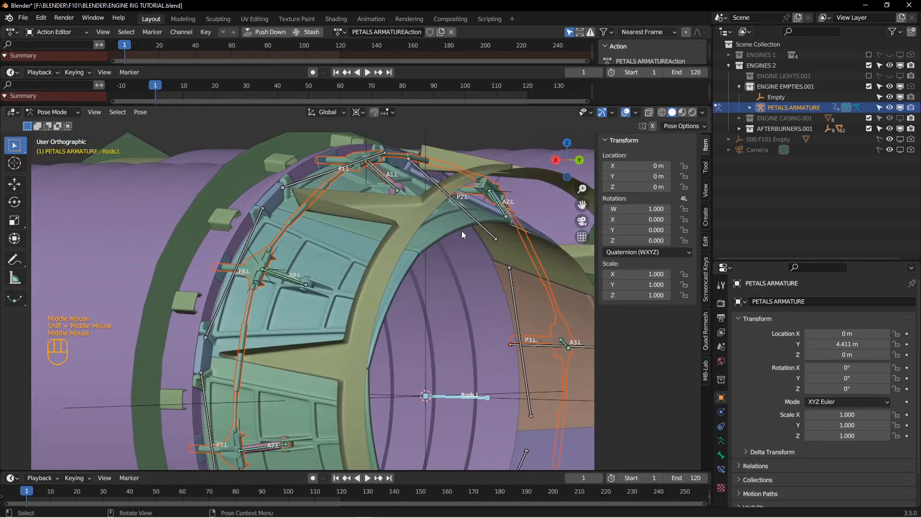
middle_click_drag(404, 294, 411, 248)
mouse_move(376, 289)
middle_mouse_down()
mouse_move(360, 286)
mouse_move(379, 297)
mouse_move(366, 305)
middle_mouse_up()
middle_click_drag(284, 296, 345, 315)
middle_click_drag(346, 315, 339, 315)
key("g")
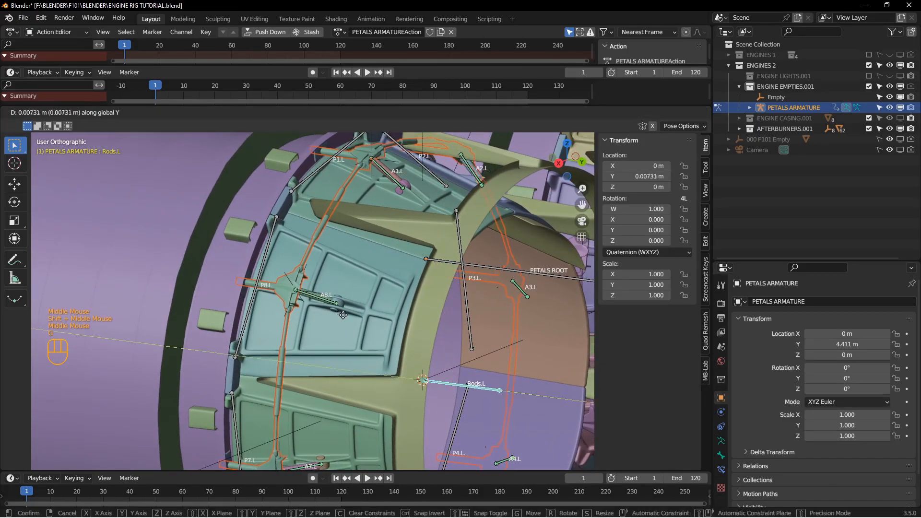
key("y")
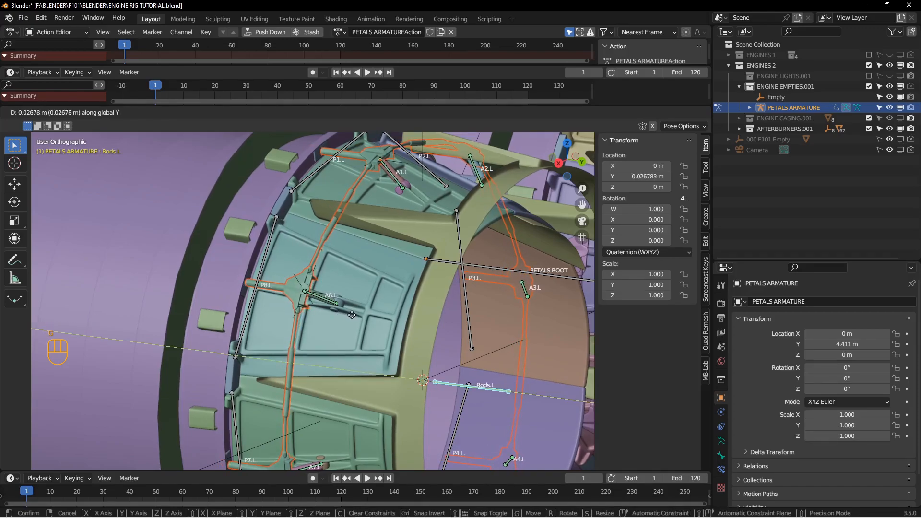
left_click(348, 313)
mouse_move(349, 312)
middle_mouse_down()
mouse_move(335, 296)
mouse_move(342, 314)
middle_mouse_up()
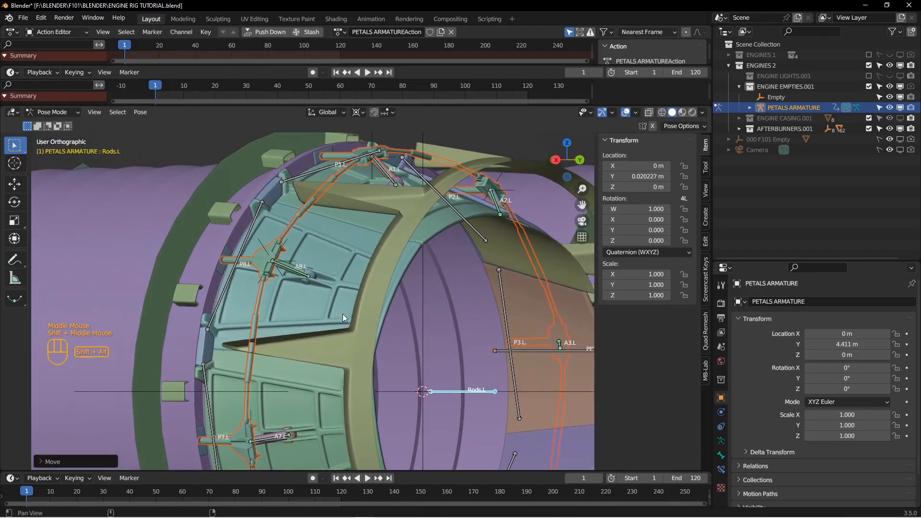
left_click(650, 254)
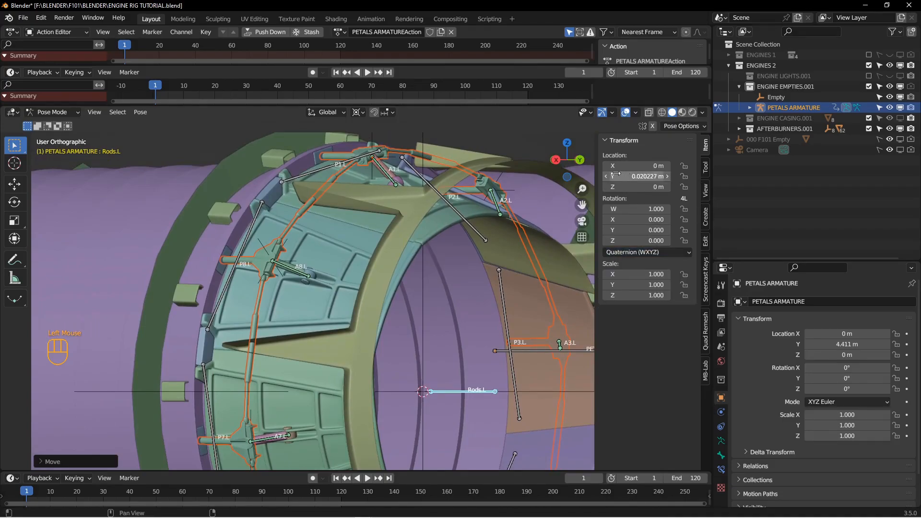
middle_click_drag(379, 306, 270, 116)
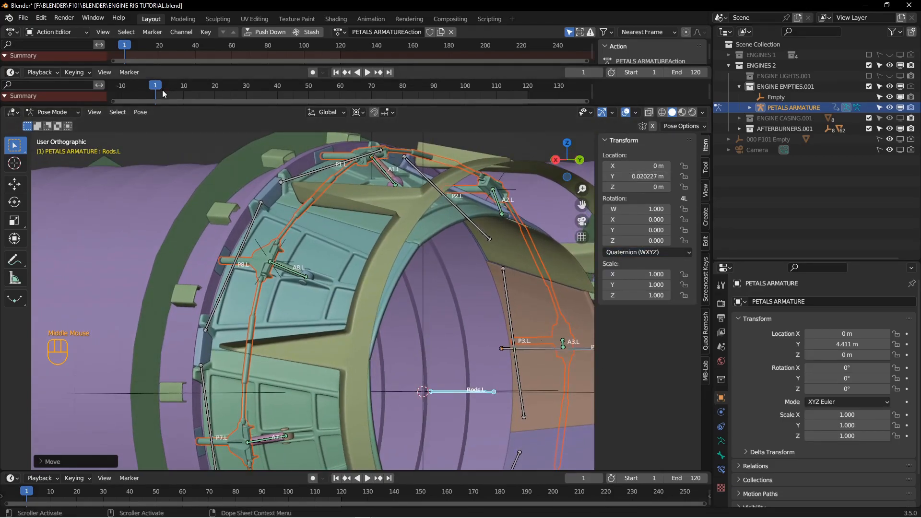
middle_click_drag(456, 373, 455, 375)
key("g")
key("y")
right_click(448, 367)
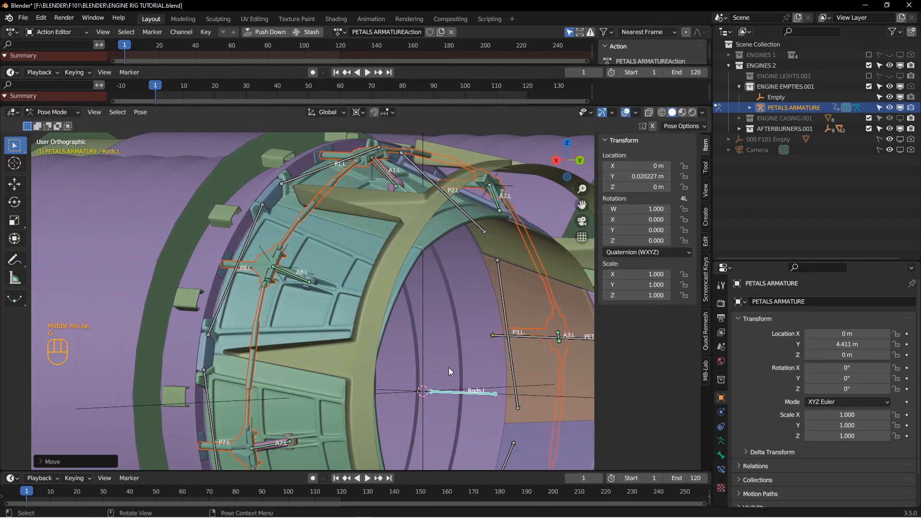
Insert a single keyframe on the Rods.L bone's Y location at frame 1.
right_click(636, 177)
right_click(636, 177)
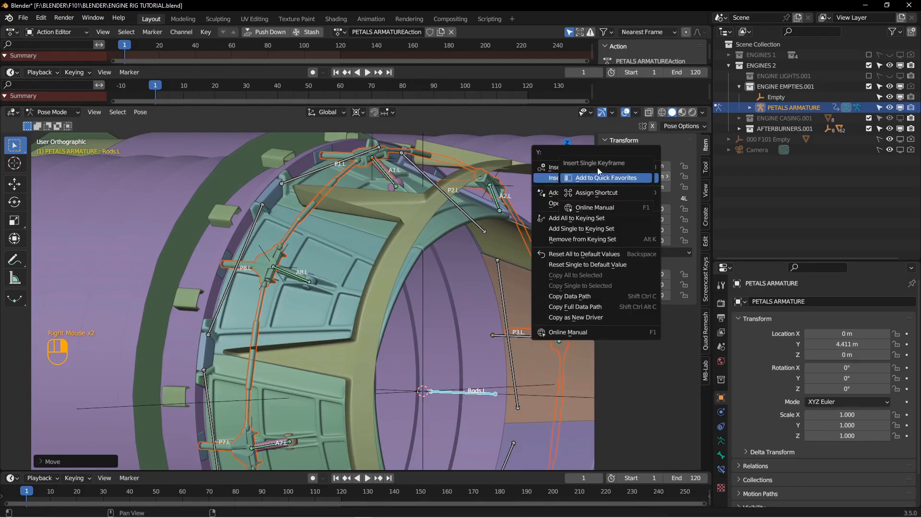
right_click(638, 176)
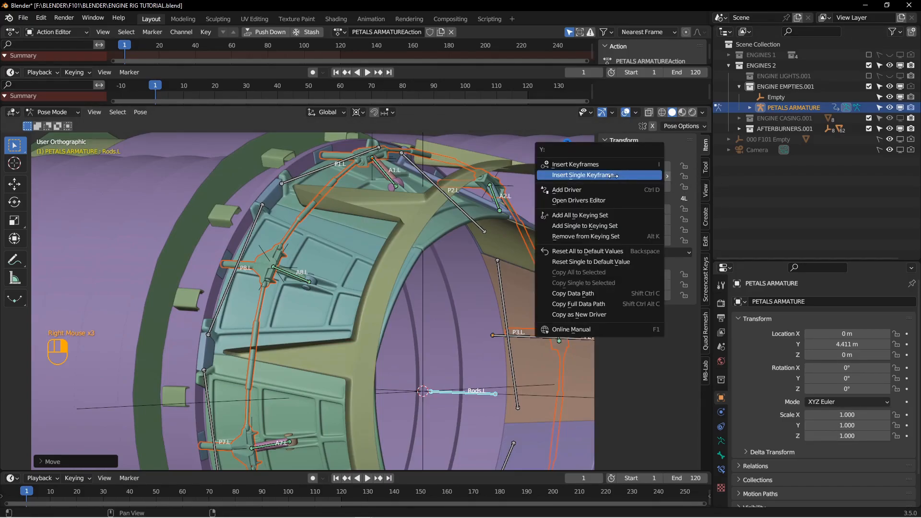
left_click(613, 175)
At frame 120, move the Rods.L bone about -0.058 m along the global Y axis and insert a single keyframe on its Y location.
middle_click_drag(289, 264, 367, 298)
left_click(390, 72)
scroll(415, 212, "up", 2)
scroll(370, 283, "down", 1)
middle_click_drag(367, 298, 359, 315)
scroll(430, 343, "down", 2)
scroll(427, 343, "up", 1)
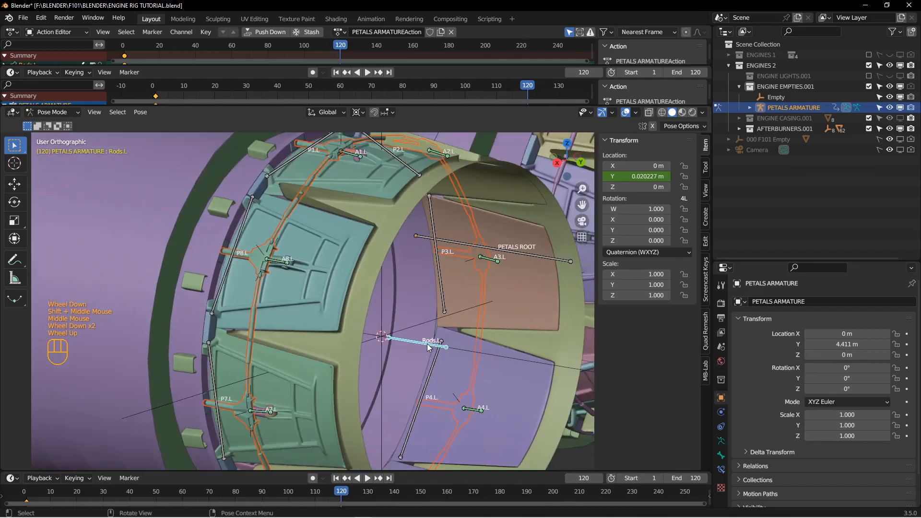
key("g")
key("y")
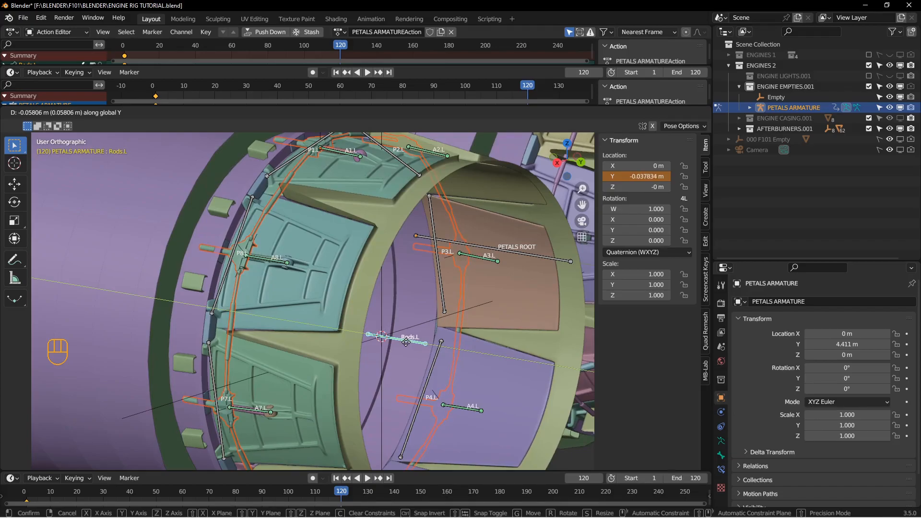
left_click(405, 342)
right_click(631, 173)
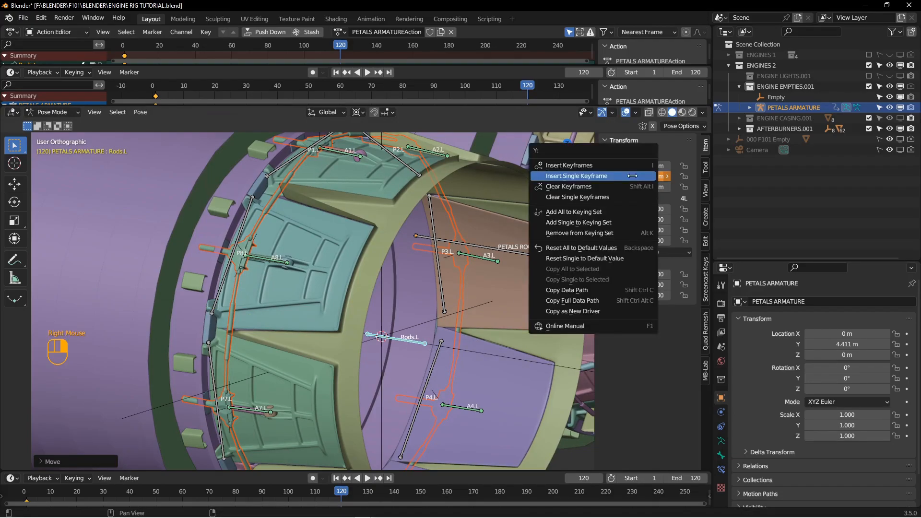
left_click(623, 179)
Leave Pose Mode for Object Mode and deselect everything.
middle_click_drag(412, 231, 395, 294)
middle_click_drag(395, 295, 387, 292)
scroll(386, 292, "down", 1)
key("Tab")
left_click(307, 292)
key("alt+a")
scroll(367, 207, "up", 2)
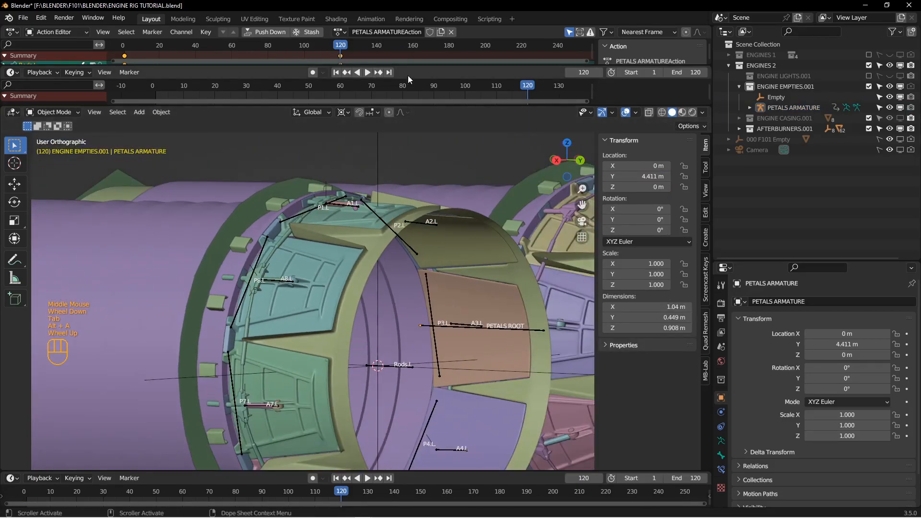
Scrub the animation from the first frame to frame 60 to check the ring, arm and petal motion, and save the file.
left_click(336, 73)
left_click_drag(159, 87, 306, 120)
middle_click_drag(374, 250, 274, 262)
middle_click_drag(384, 284, 307, 262, "shift")
middle_click_drag(388, 288, 319, 230, "shift")
middle_click_drag(331, 253, 340, 243)
left_click_drag(311, 91, 340, 105)
middle_click_drag(338, 140, 300, 228)
key("ctrl+s")
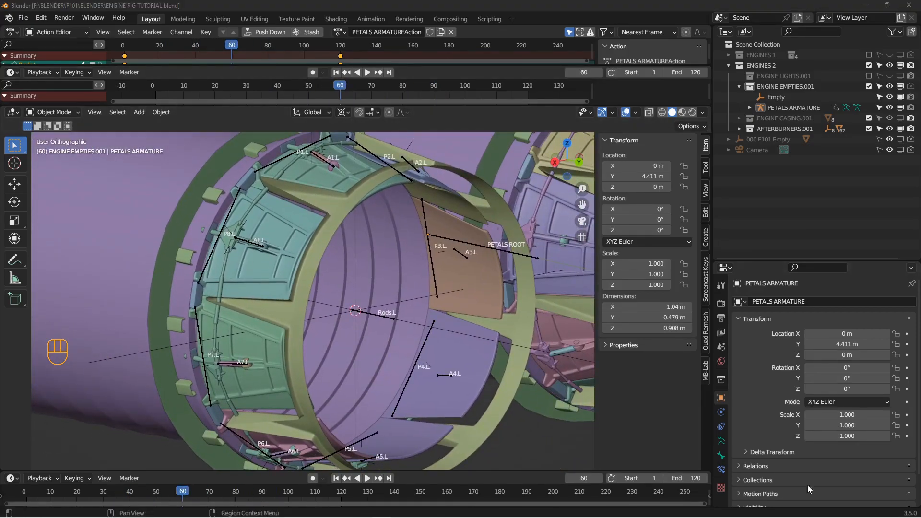
Hide the outer engine casing, the nozzle frame parts and FLAME HOLDER.001 around the rigged petals.
scroll(462, 195, "up", 3)
middle_click_drag(462, 195, 312, 341)
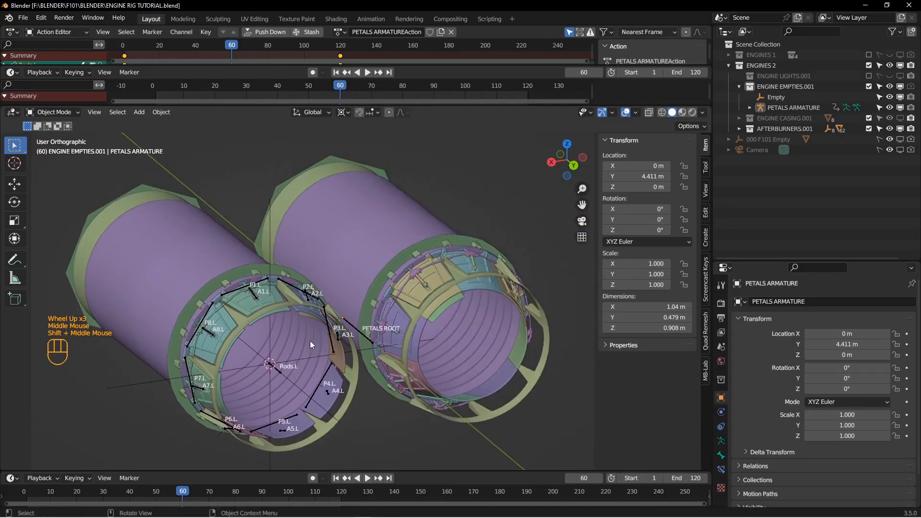
middle_click_drag(218, 313, 496, 262, "shift")
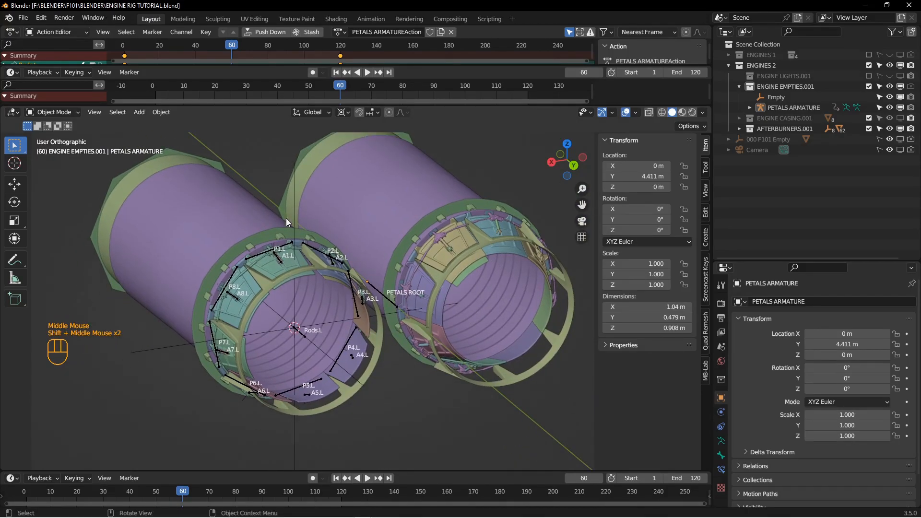
left_click(219, 216)
key("h")
middle_click_drag(248, 227, 302, 272)
left_click(268, 244)
key("h")
left_click(211, 203)
key("h")
scroll(308, 294, "down", 2)
left_click(317, 316)
key("h")
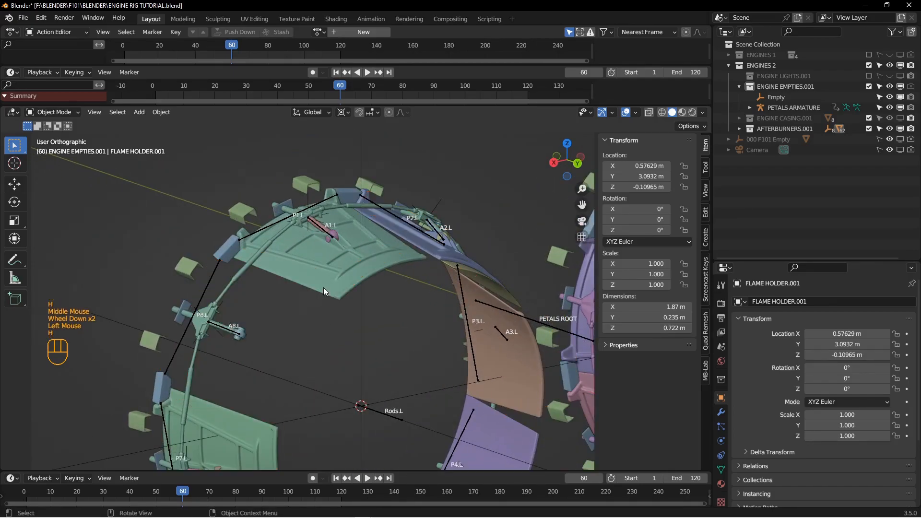
Hide the remaining petal meshes of the rigged engine, leaving the arms, hinge parts and actuator ring shown.
left_click(323, 287)
key("h")
middle_click_drag(388, 327, 439, 296)
left_click(482, 289)
key("h")
middle_click_drag(388, 376, 302, 311, "shift")
left_click(300, 298)
left_click(390, 339, "shift")
middle_click_drag(391, 337, 396, 397, "shift")
left_click(381, 332, "shift")
left_click(452, 243, "shift")
middle_click_drag(467, 224, 433, 319, "shift")
left_click(448, 214, "shift")
middle_click_drag(422, 215, 420, 253, "shift")
middle_click_drag(420, 253, 356, 253)
key("h")
Select the ACTUATOR RING L.001 mesh.
left_click(330, 174)
scroll(321, 185, "up", 2)
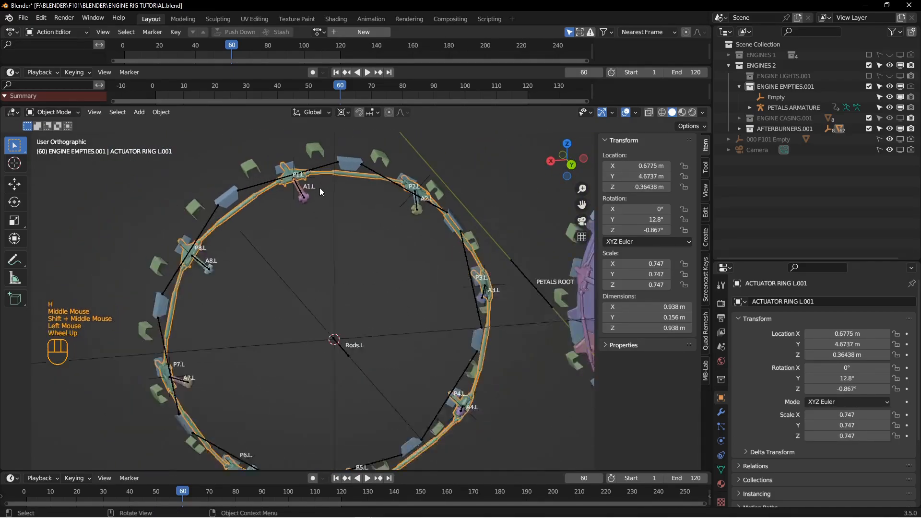
Hide ACTUATOR RING L.001 to expose the empties and bones of the left engine.
key("h")
middle_click_drag(319, 200, 317, 263)
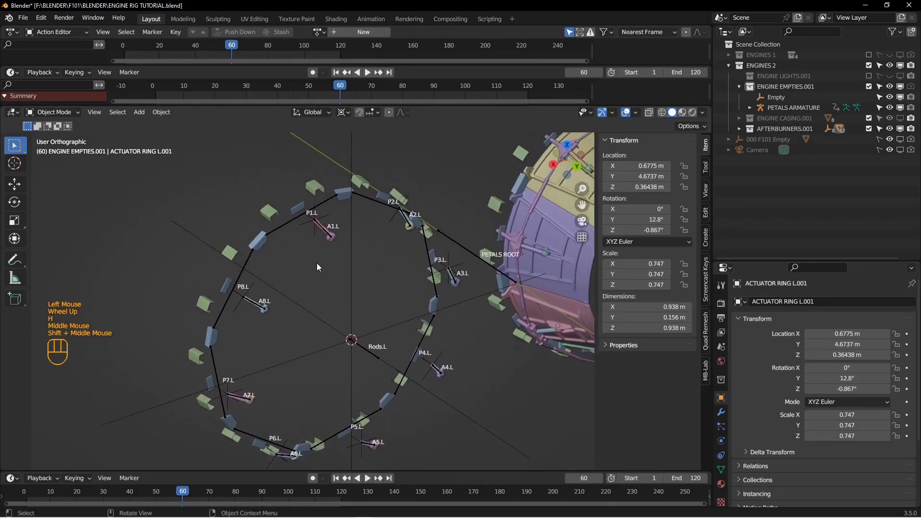
scroll(317, 262, "down", 2)
Duplicate the empty at P1.L in place and set the copy's X location to -0.67778 m.
left_click(312, 204)
scroll(329, 226, "up", 2)
mouse_move(329, 225)
middle_mouse_down("shift")
mouse_move(327, 278)
mouse_move(381, 263)
mouse_move(321, 219)
middle_mouse_up("shift")
scroll(380, 264, "up", 2)
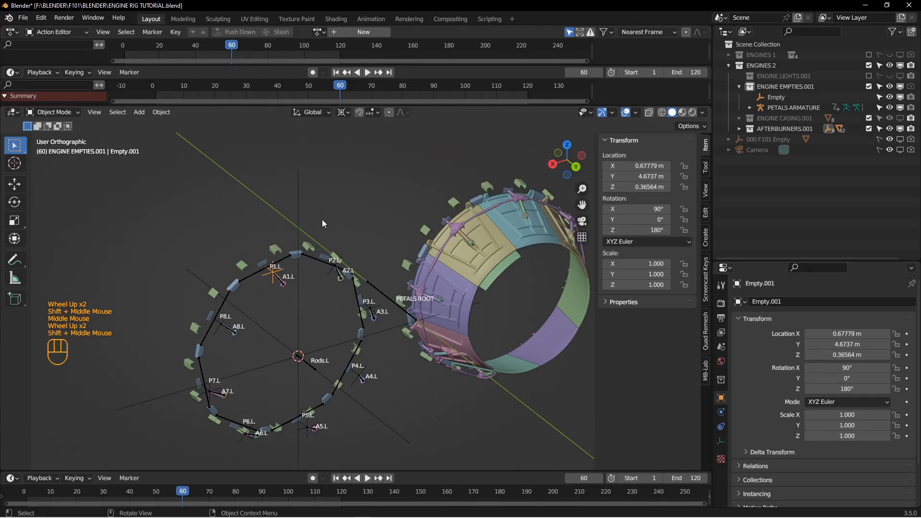
scroll(321, 220, "down", 2)
middle_click_drag(350, 258, 370, 235, "shift")
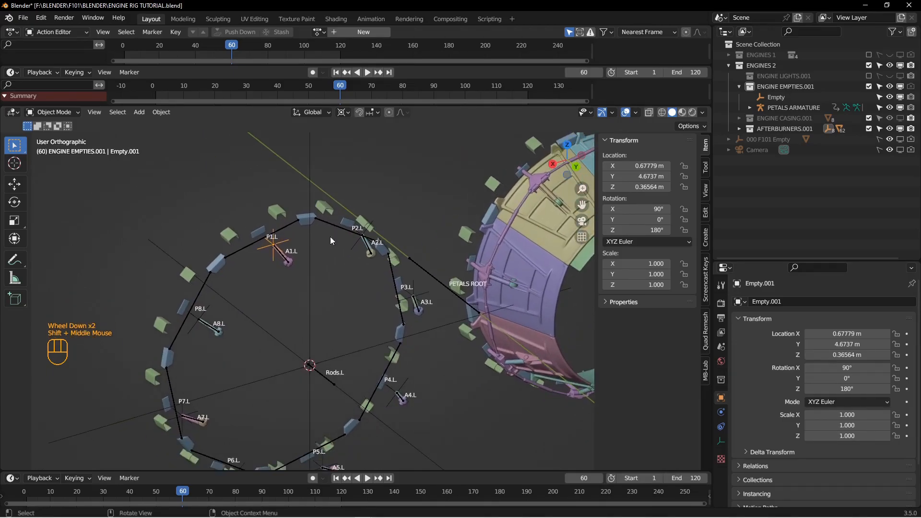
middle_click_drag(290, 262, 272, 266)
key("shift+d")
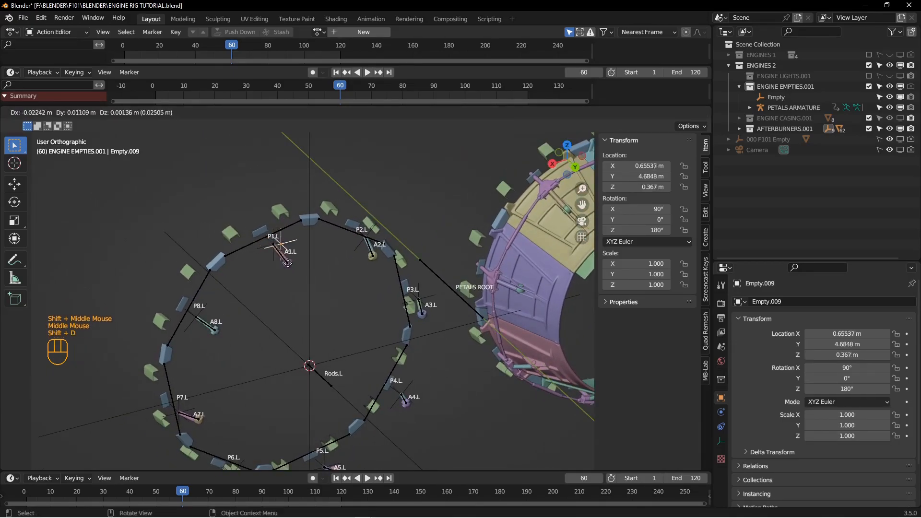
right_click(287, 264)
left_click(638, 166)
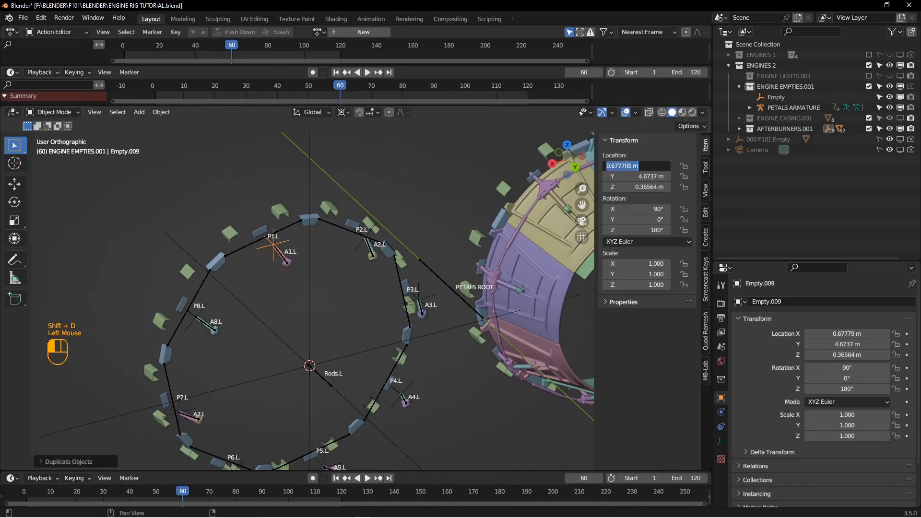
key("Return")
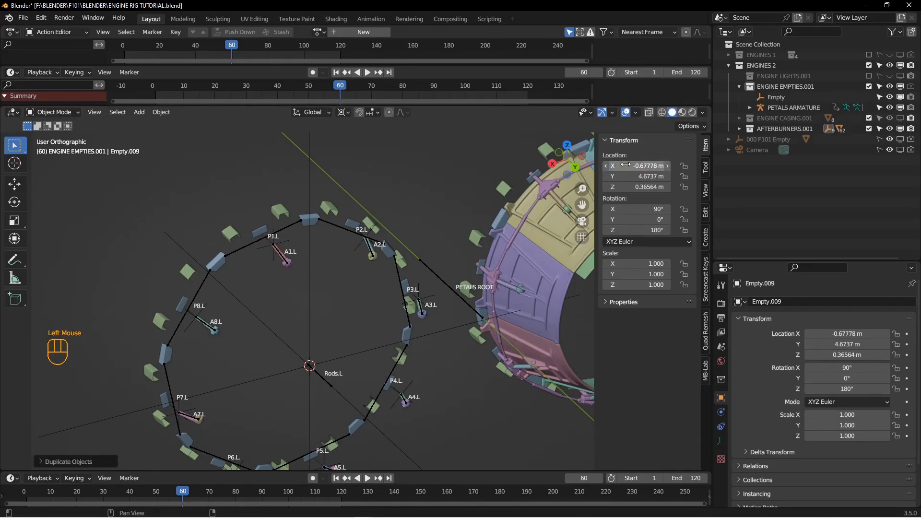
Duplicate the empty at P2.L in place and set the copy's X location to -0.33741 m.
scroll(404, 228, "up", 2)
middle_click_drag(404, 228, 374, 228)
left_click(321, 206)
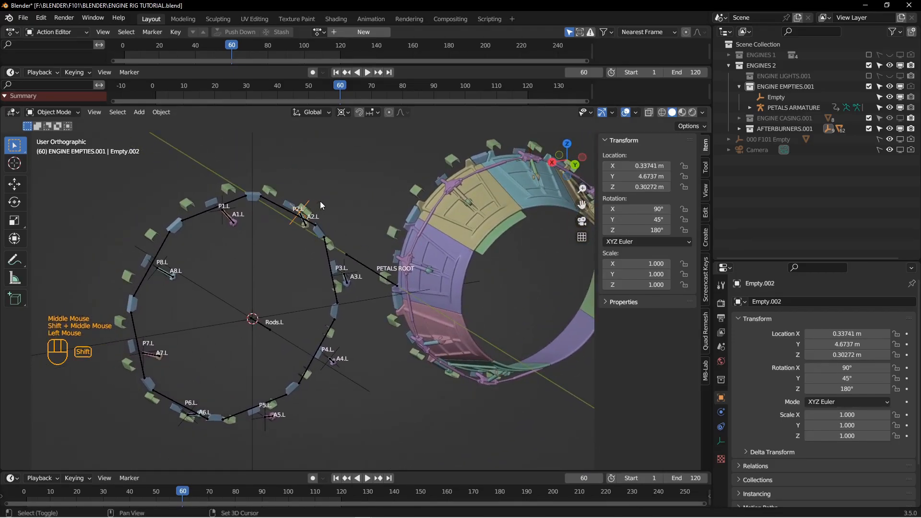
key("shift+d")
right_click(320, 201)
left_click(637, 165)
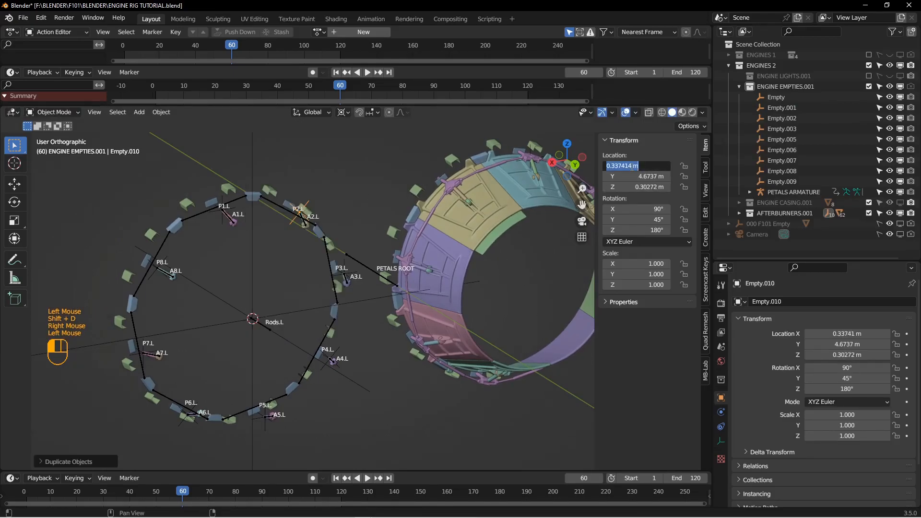
type("-")
key("Return")
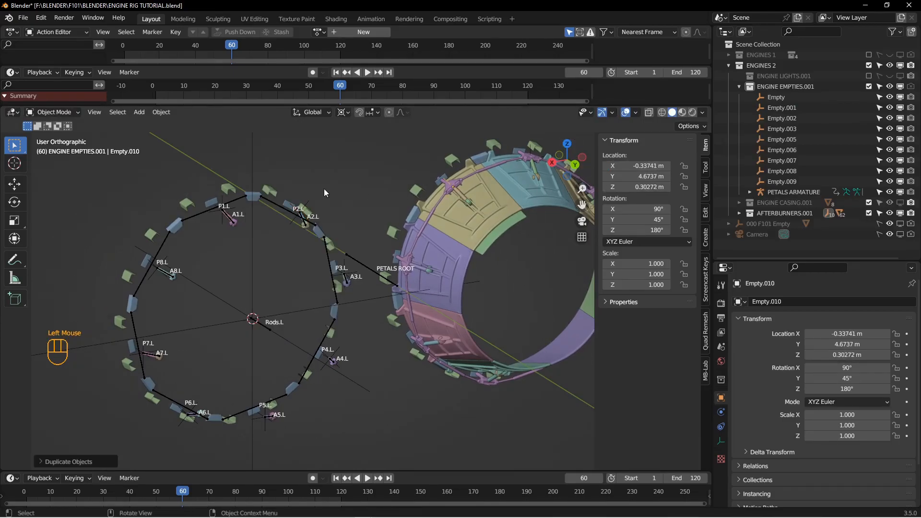
Duplicate the remaining empties from P3.L to P8.L in place and make each copy's X location negative.
middle_click_drag(327, 189, 376, 223)
middle_click_drag(357, 266, 349, 217, "shift")
scroll(350, 217, "up", 2)
left_click(349, 220)
key("shift+d")
right_click(349, 220)
left_click(622, 163)
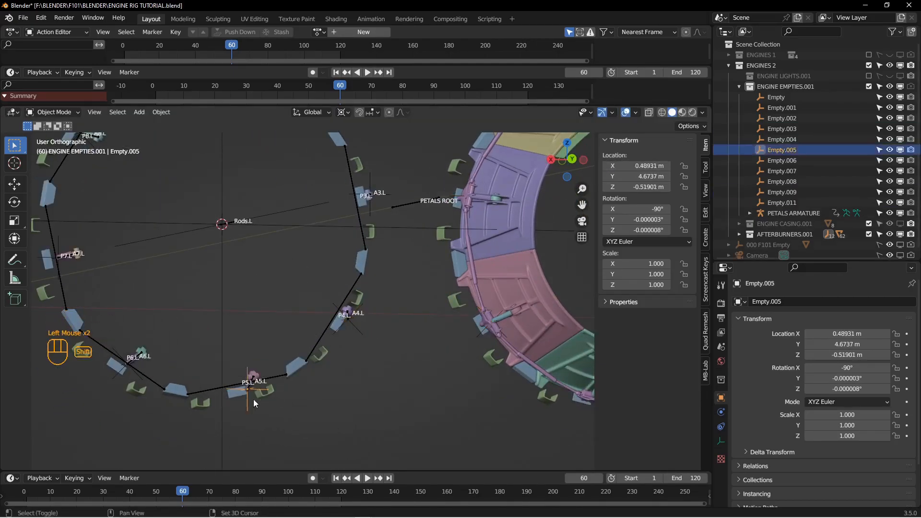
middle_click_drag(253, 399, 346, 366, "shift")
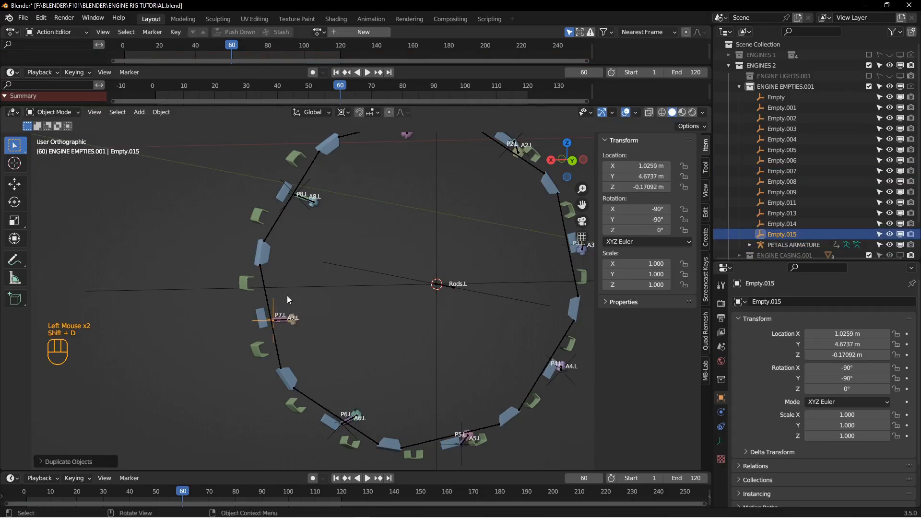
middle_click_drag(287, 296, 315, 229)
scroll(336, 262, "down", 3)
scroll(356, 186, "down", 2)
scroll(312, 194, "up", 1)
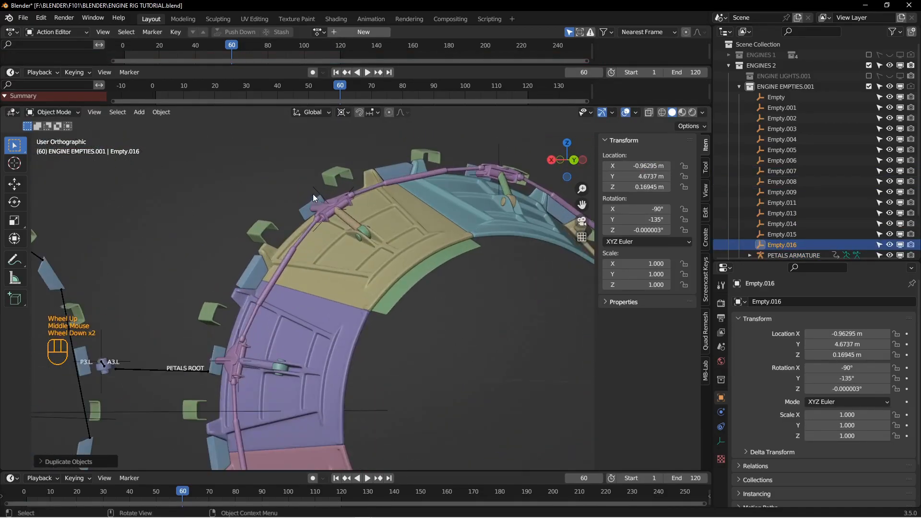
Parent the eight mirrored empties around the second engine's ring to ACTUATOR RING R.001 with the Object option.
middle_click_drag(367, 244, 309, 256)
middle_click_drag(475, 246, 464, 278, "shift")
middle_click_drag(448, 367, 446, 278, "shift")
middle_click_drag(445, 269, 475, 311)
scroll(259, 235, "up", 2)
middle_click_drag(268, 283, 315, 289)
scroll(347, 324, "down", 2)
key("alt+a")
left_click(335, 346)
scroll(304, 291, "down", 1)
scroll(305, 290, "down", 1)
left_click(307, 285, "shift")
scroll(315, 284, "up", 1)
scroll(315, 288, "down", 2)
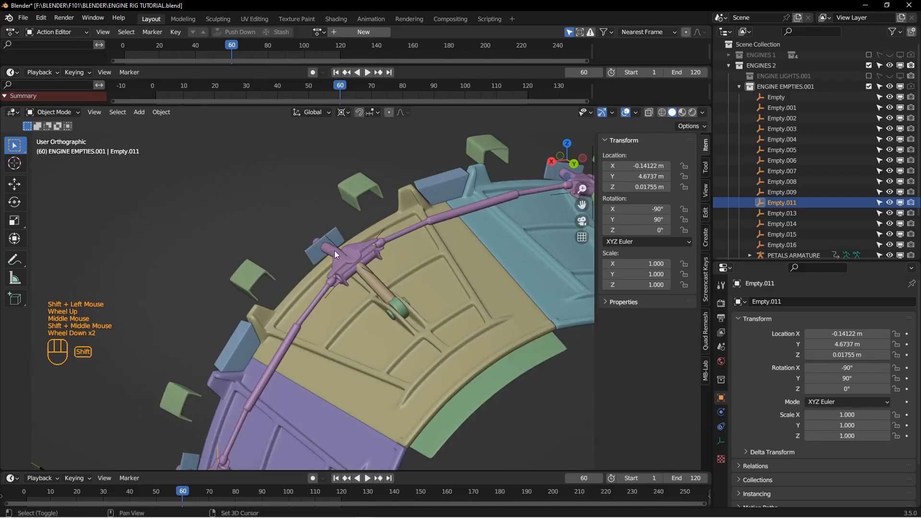
left_click(344, 244, "shift")
middle_click_drag(353, 244, 472, 248)
middle_click_drag(472, 248, 238, 272, "shift")
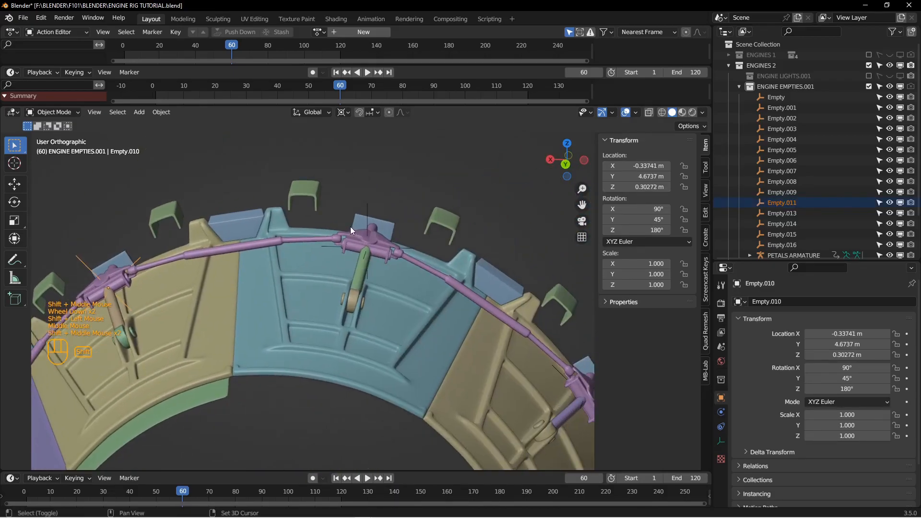
scroll(384, 230, "up", 2)
middle_click_drag(403, 261, 434, 248)
scroll(434, 249, "down", 2)
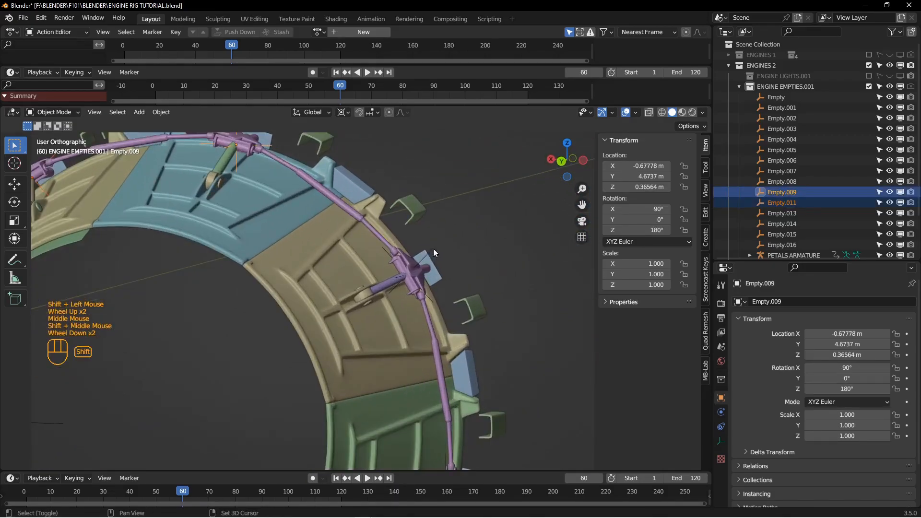
left_click(433, 273, "shift")
scroll(434, 273, "up", 2)
mouse_move(457, 295)
middle_mouse_down()
mouse_move(490, 310)
mouse_move(473, 293)
mouse_move(484, 239)
mouse_move(462, 294)
middle_mouse_up()
scroll(473, 292, "down", 1)
left_click(436, 336, "shift")
scroll(436, 336, "up", 1)
scroll(462, 294, "down", 2)
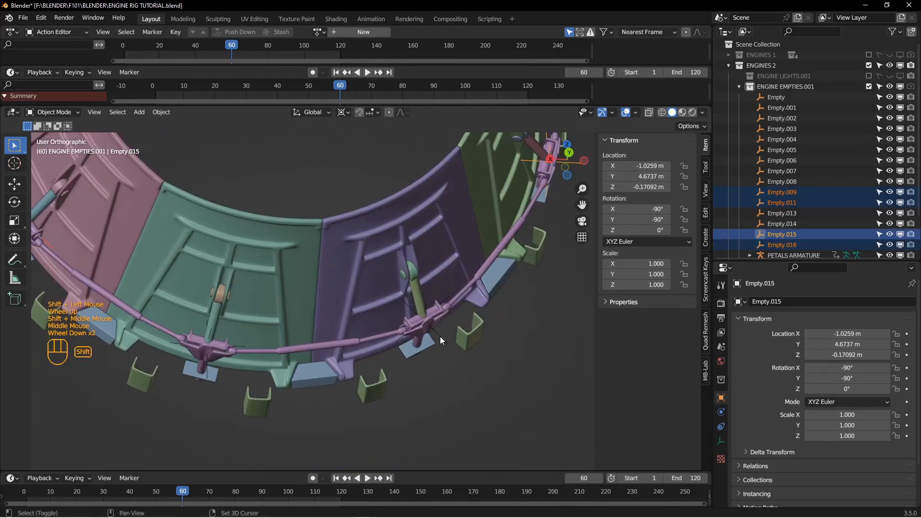
left_click(424, 317, "shift")
left_click(204, 372, "shift")
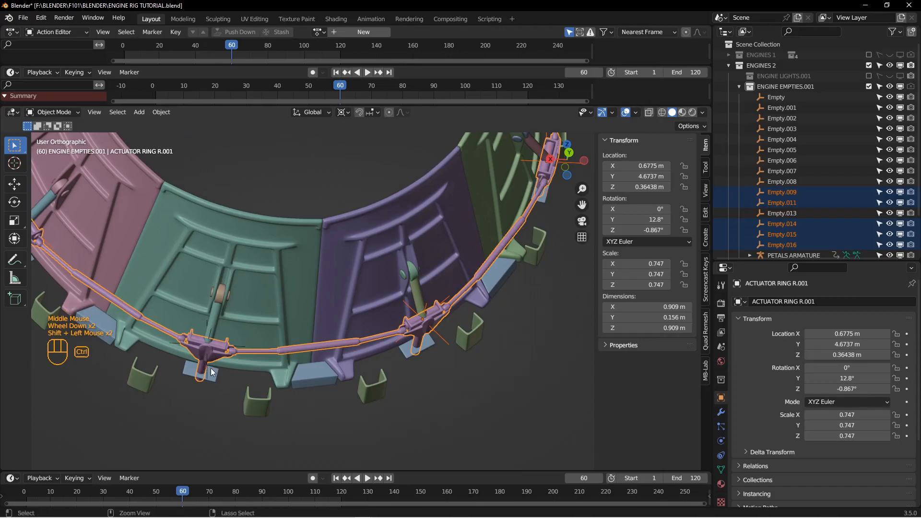
key("ctrl+z")
left_click(206, 371, "shift")
middle_click_drag(207, 371, 251, 352)
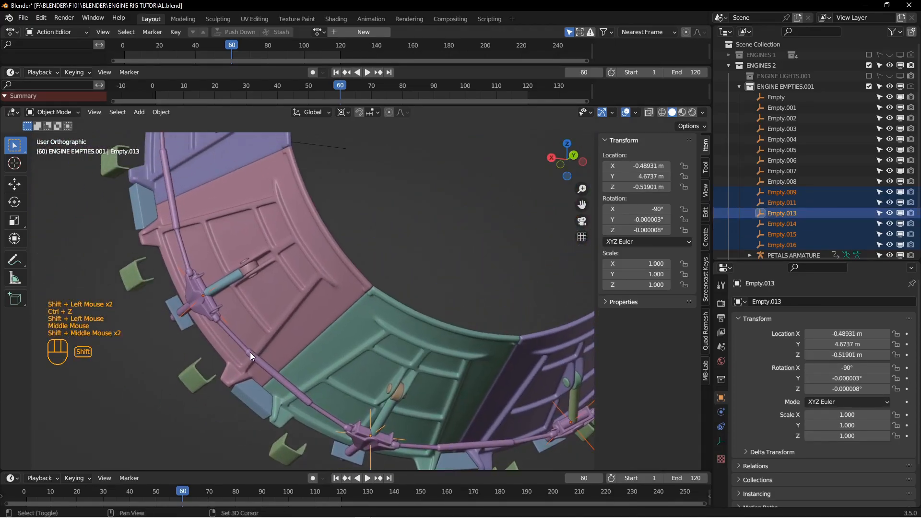
left_click(251, 348, "shift")
key("ctrl+p")
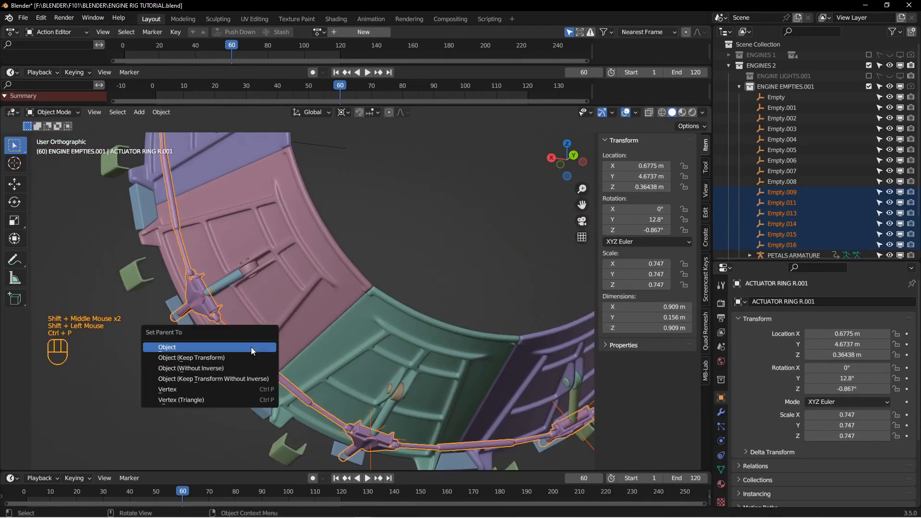
left_click(251, 347)
Try moving ACTUATOR RING R.001 to test the parented empties, and cancel the move.
key("alt+a")
left_click(251, 353)
scroll(252, 355, "up", 1)
key("g")
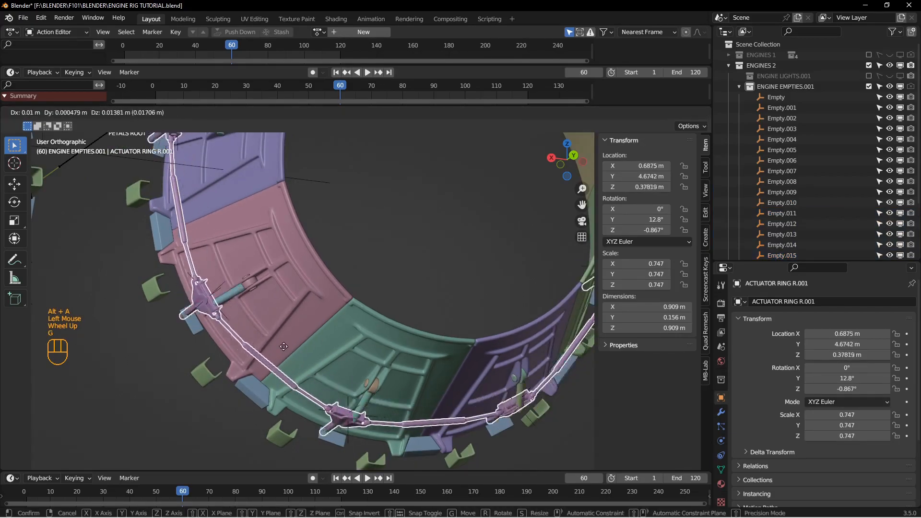
right_click(300, 339)
Unhide all hidden engine objects and clear the selection.
scroll(300, 338, "down", 3)
key("alt+h")
key("alt+a")
scroll(300, 338, "up", 4)
middle_click_drag(300, 338, 306, 366)
middle_click_drag(306, 367, 345, 330, "shift")
scroll(321, 358, "down", 1)
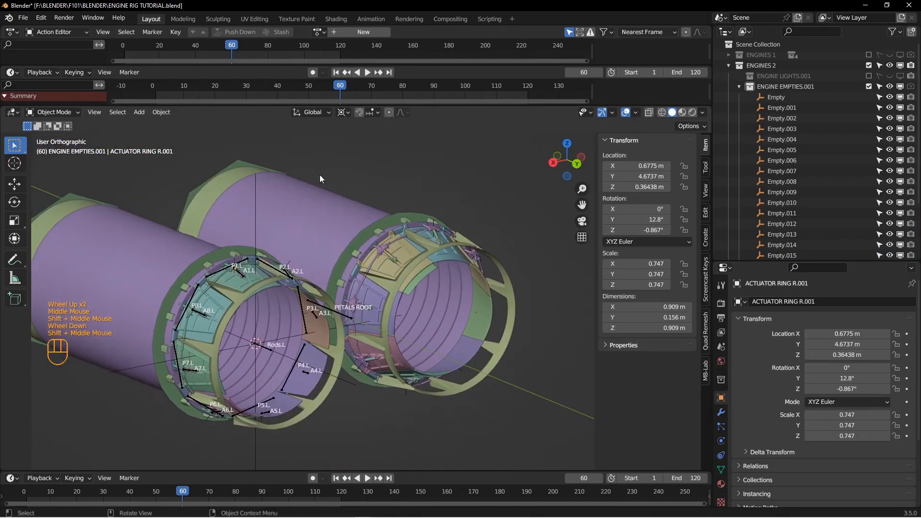
Preview the petal animation from frame 1, scrub the timeline to frame 26 and save the file.
left_click(336, 72)
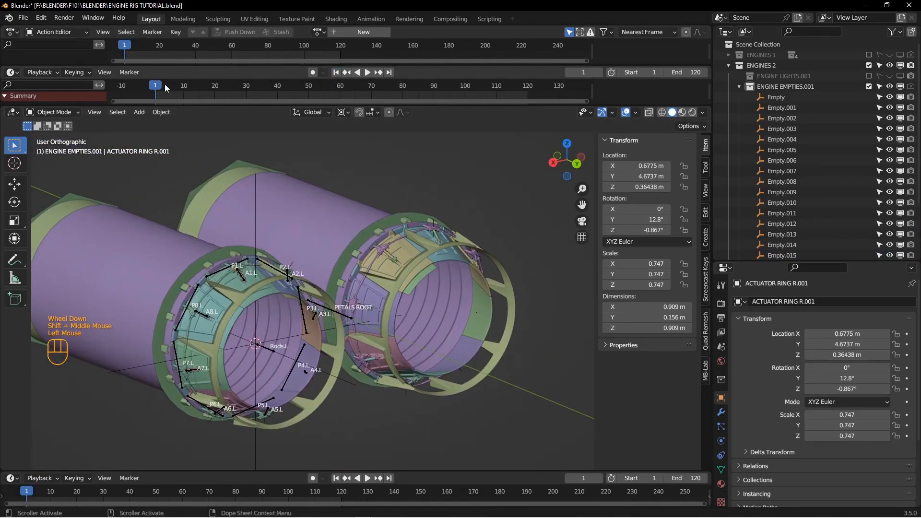
left_click(367, 72)
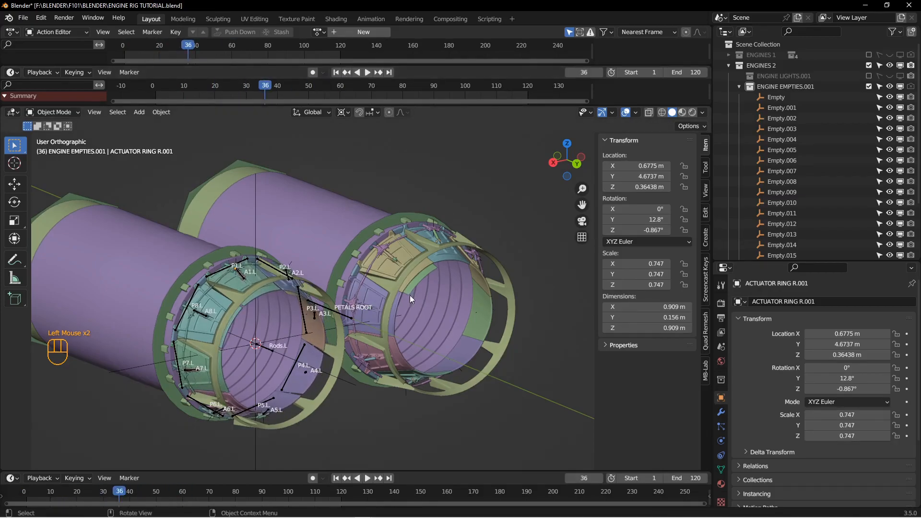
left_click_drag(269, 85, 287, 96)
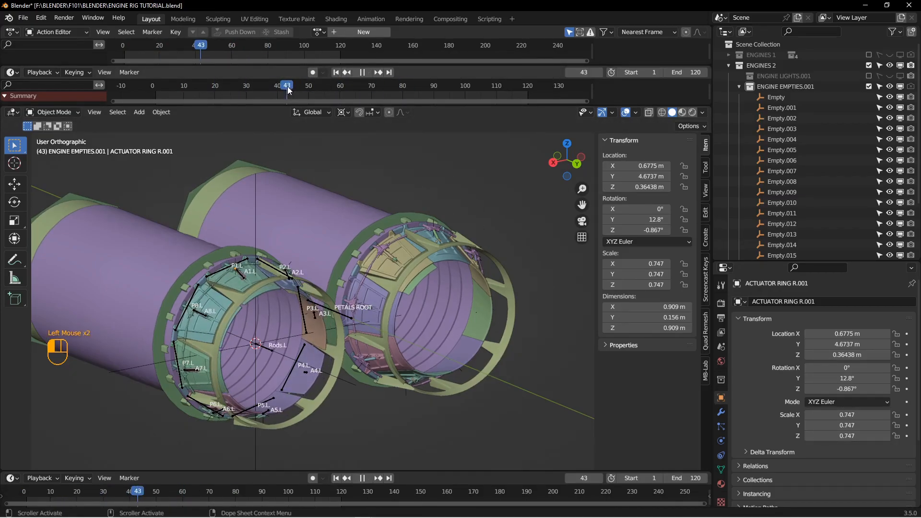
middle_click_drag(309, 190, 246, 88)
left_click_drag(188, 86, 233, 95)
middle_click_drag(271, 213, 357, 278)
mouse_move(357, 278)
middle_mouse_down("shift")
mouse_move(355, 266)
mouse_move(365, 274)
middle_mouse_up("shift")
scroll(352, 267, "down", 2)
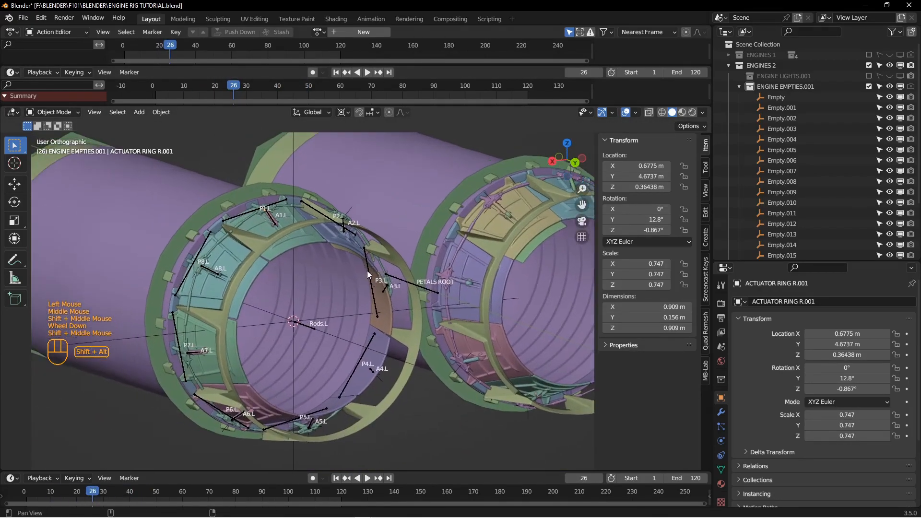
key("ctrl+s")
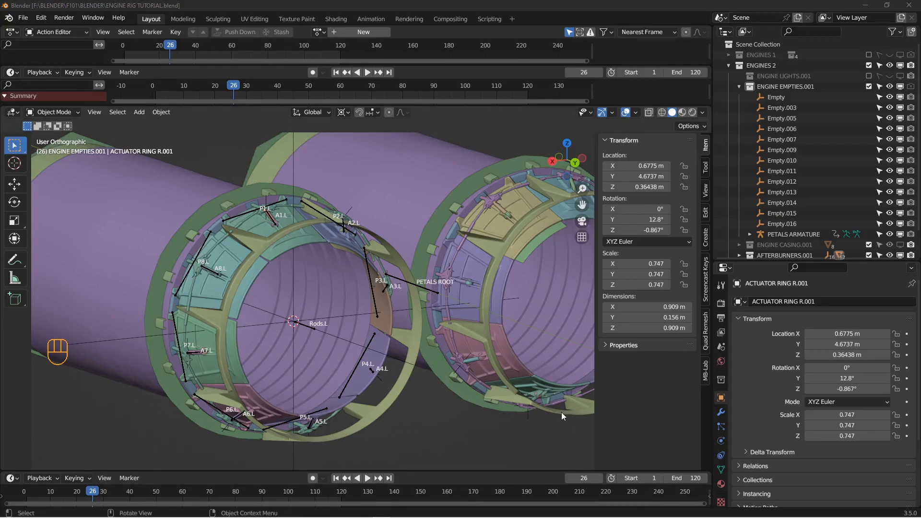
Select PETALS ARMATURE in the viewport.
scroll(563, 414, "up", 2)
middle_click_drag(557, 373, 241, 230)
key("shift+alt")
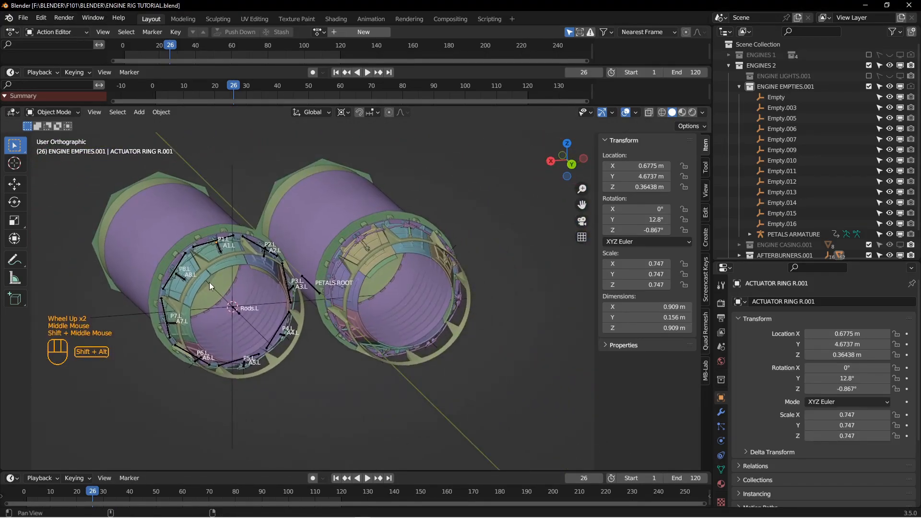
scroll(318, 249, "down", 1)
middle_click_drag(286, 257, 318, 293, "shift")
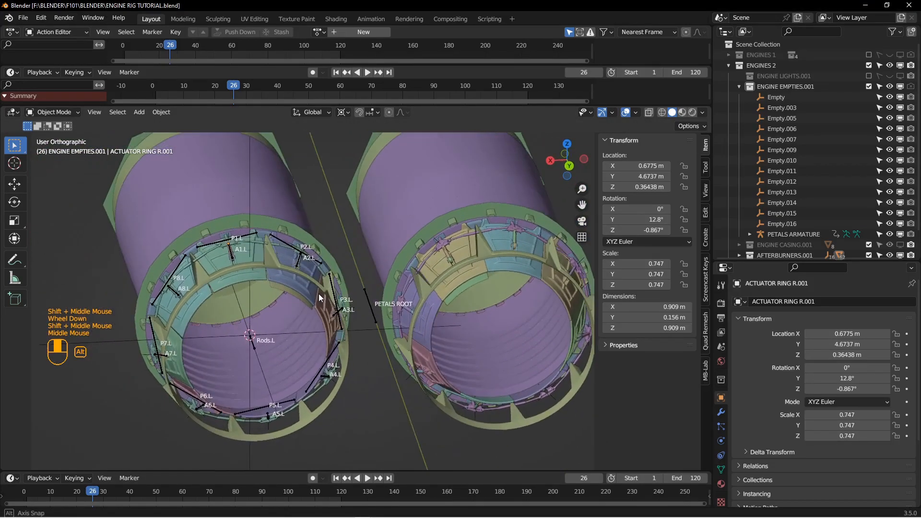
left_click(364, 284)
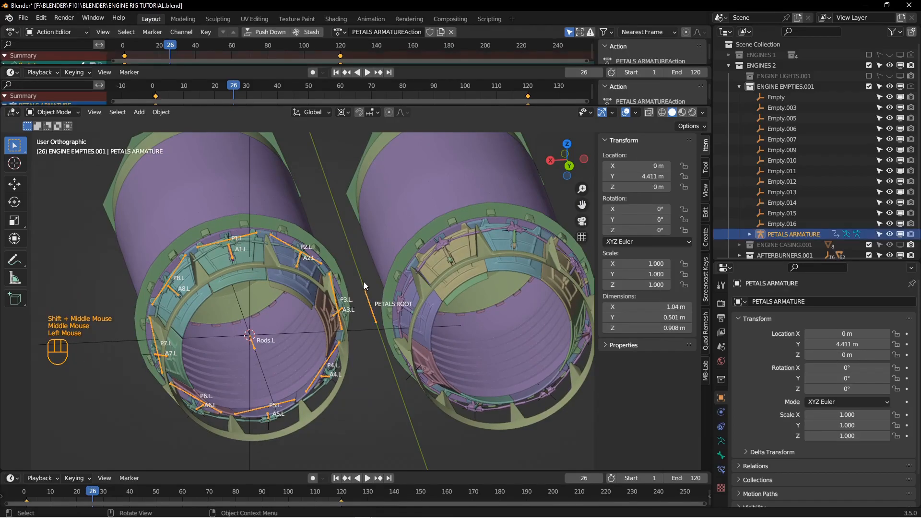
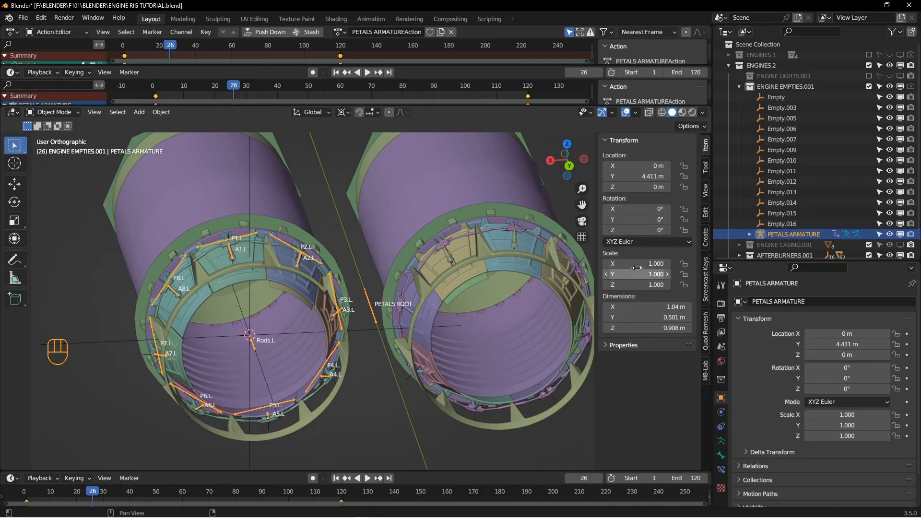
Examine the petal and actuator bones of the armature around the left engine's nozzle.
middle_click_drag(254, 325, 263, 317)
middle_click_drag(215, 267, 219, 265)
scroll(219, 265, "down", 2)
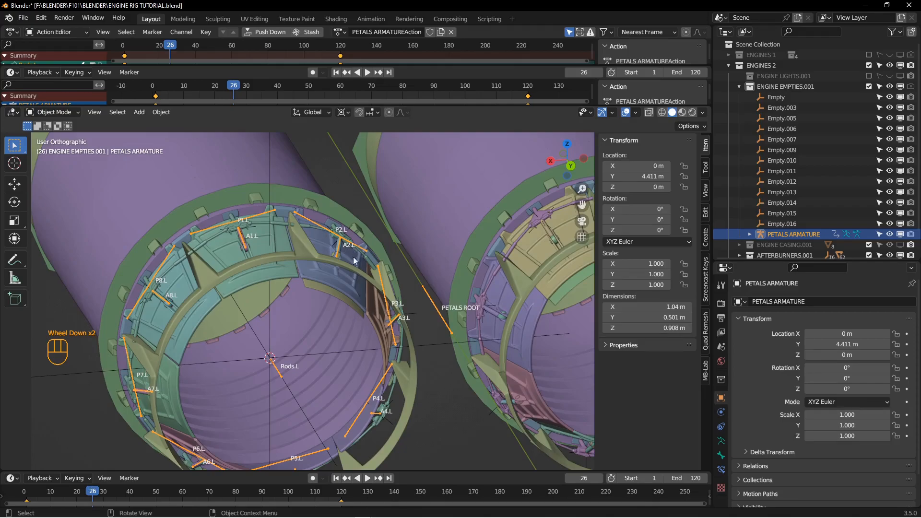
scroll(355, 253, "up", 1)
mouse_move(344, 363)
middle_mouse_down()
mouse_move(353, 310)
mouse_move(355, 369)
middle_mouse_up()
scroll(359, 367, "down", 2)
scroll(355, 370, "down", 1)
middle_click_drag(367, 400, 345, 337, "shift")
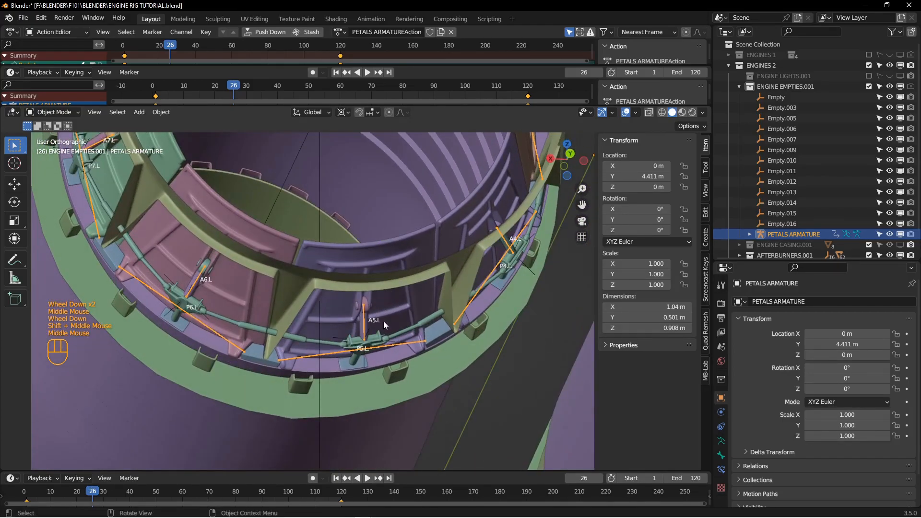
middle_click_drag(385, 343, 391, 309, "alt")
scroll(399, 297, "up", 2)
middle_click_drag(335, 283, 358, 383, "shift")
scroll(337, 346, "down", 1)
In Edit Mode, symmetrize all the .L petal, actuator and Rods bones of PETALS ARMATURE, excluding PETALS ROOT.
key("Tab")
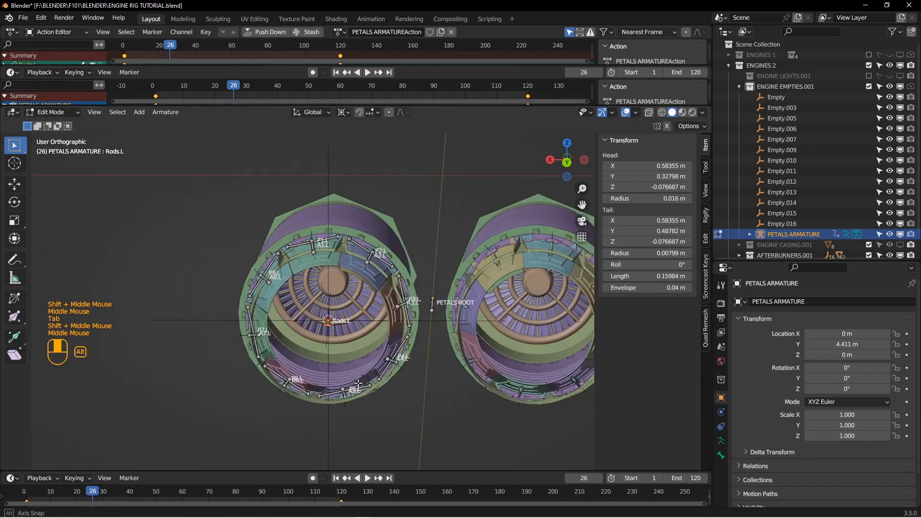
left_click_drag(185, 140, 418, 416)
middle_click_drag(417, 415, 410, 357, "alt")
middle_click_drag(414, 279, 369, 288, "shift")
middle_click_drag(368, 283, 359, 311)
right_click(375, 159)
left_click(338, 156)
middle_click_drag(446, 335, 448, 290)
middle_click_drag(442, 396, 433, 426, "alt")
middle_click_drag(402, 352, 422, 364, "shift")
middle_click_drag(416, 359, 388, 317)
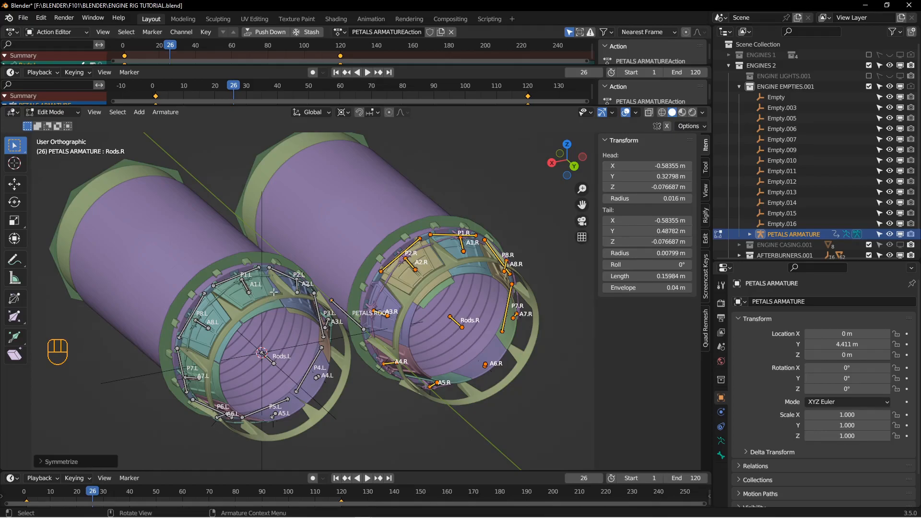
middle_click_drag(413, 361, 359, 318)
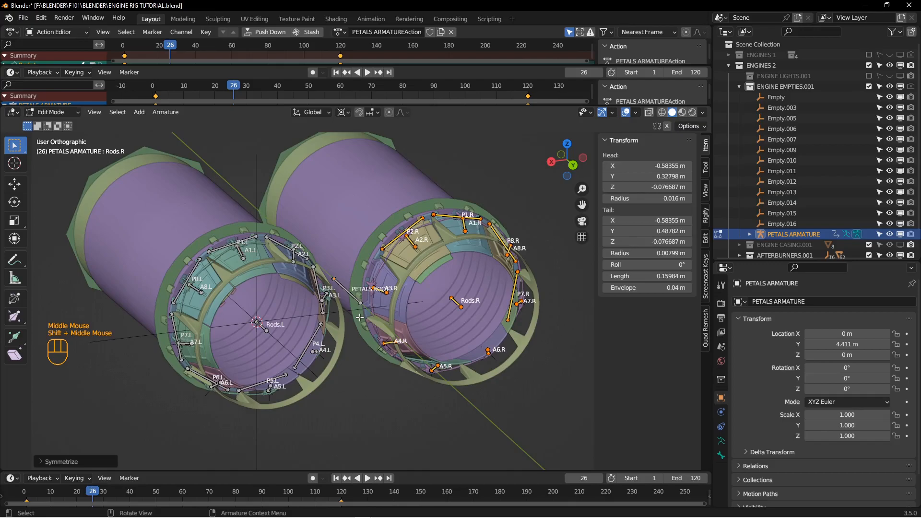
Leave Edit Mode and examine how the mirrored .R actuator bones run between the two engine nozzles.
key("Tab")
middle_click_drag(359, 379, 370, 340)
middle_click_drag(473, 255, 449, 254, "alt")
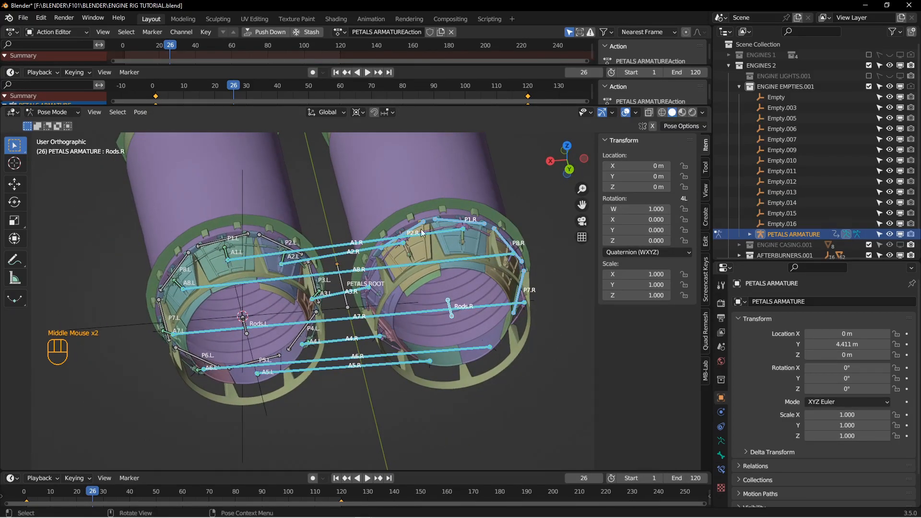
middle_click_drag(243, 288, 261, 290)
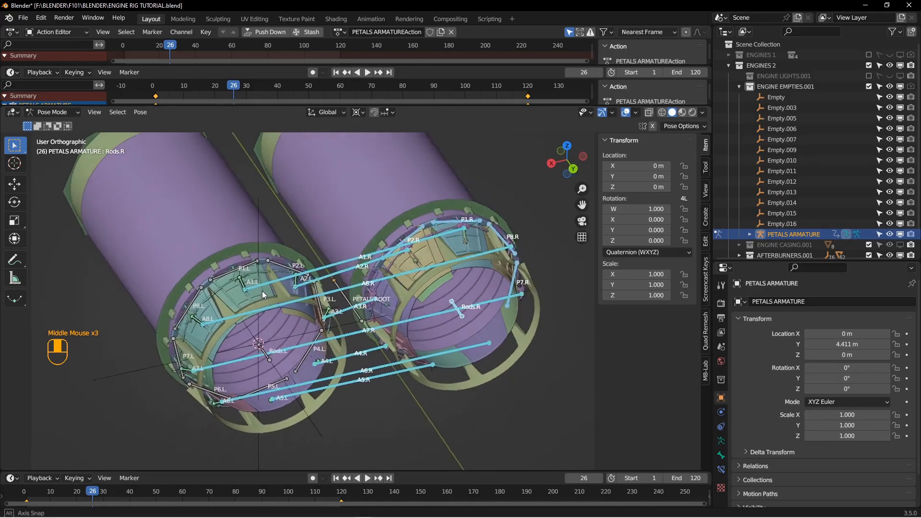
scroll(235, 288, "down", 2)
scroll(261, 283, "up", 2)
middle_click_drag(274, 324, 387, 242)
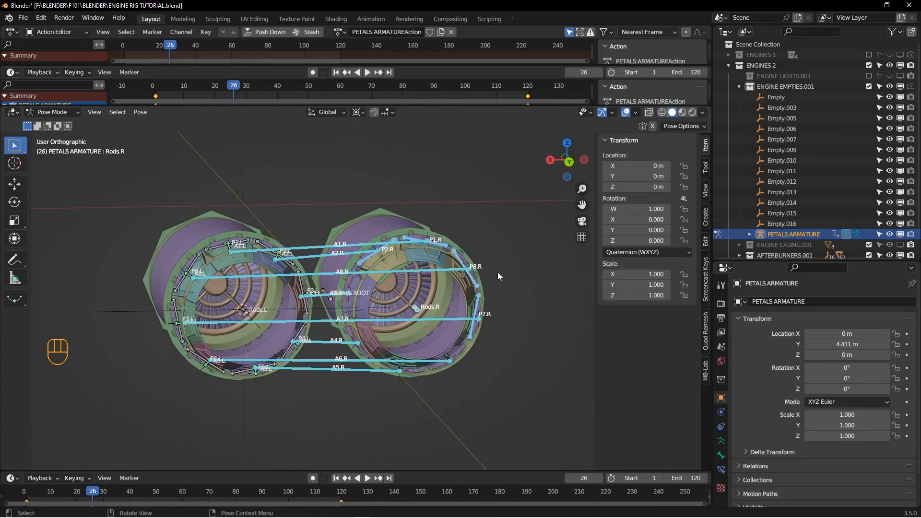
middle_click_drag(416, 281, 444, 292)
scroll(449, 282, "up", 2)
middle_click_drag(385, 300, 405, 291)
middle_click_drag(406, 291, 390, 293, "shift")
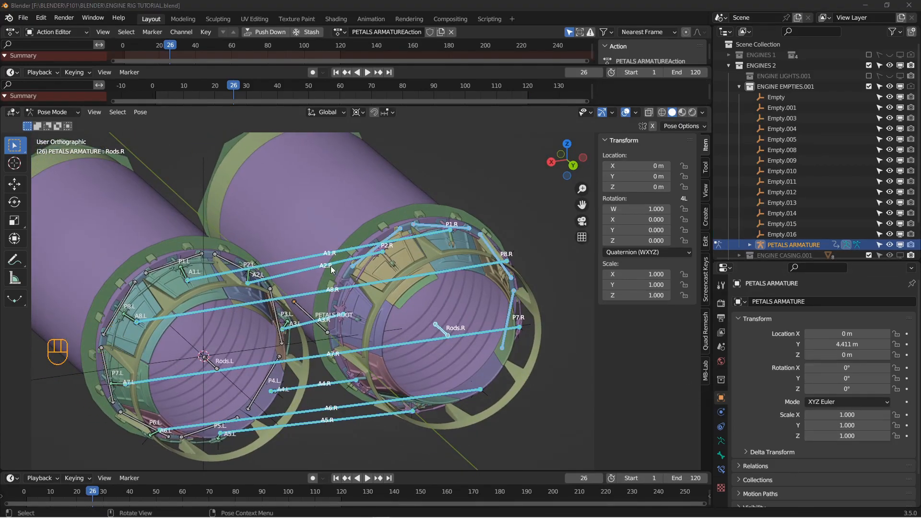
Disable the Child Of and Stretch To constraints on actuator bones A1.R and A2.R.
left_click(307, 255)
left_click(720, 470)
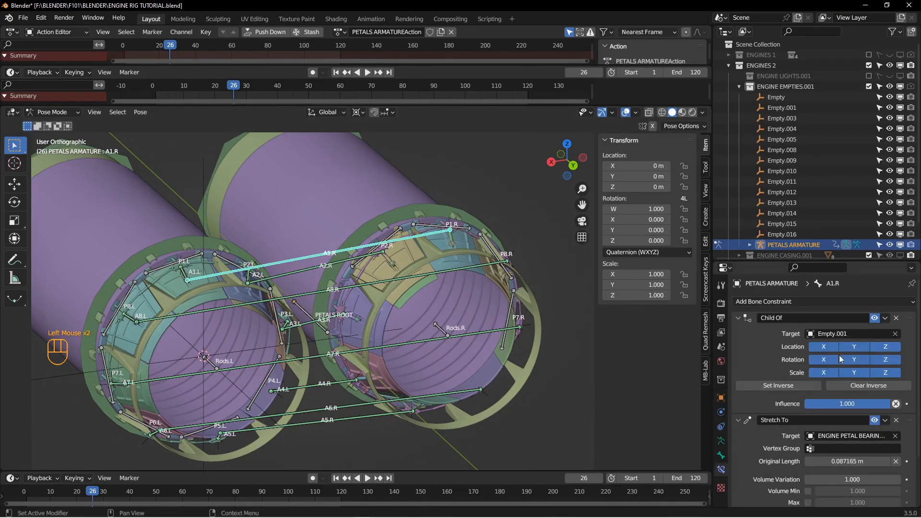
left_click(875, 319)
left_click(875, 420)
left_click(320, 269)
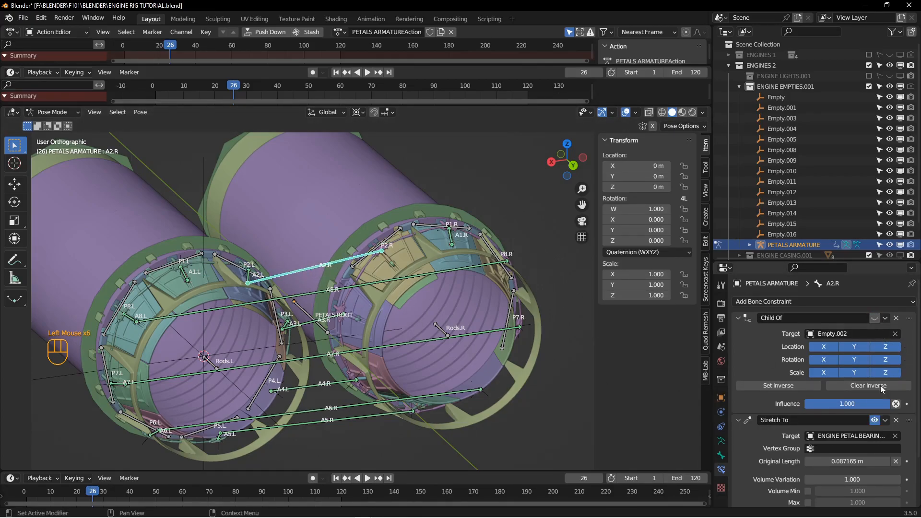
left_click(875, 420)
Disable the Child Of and Stretch To constraints on actuator bone A8.R.
left_click(344, 286)
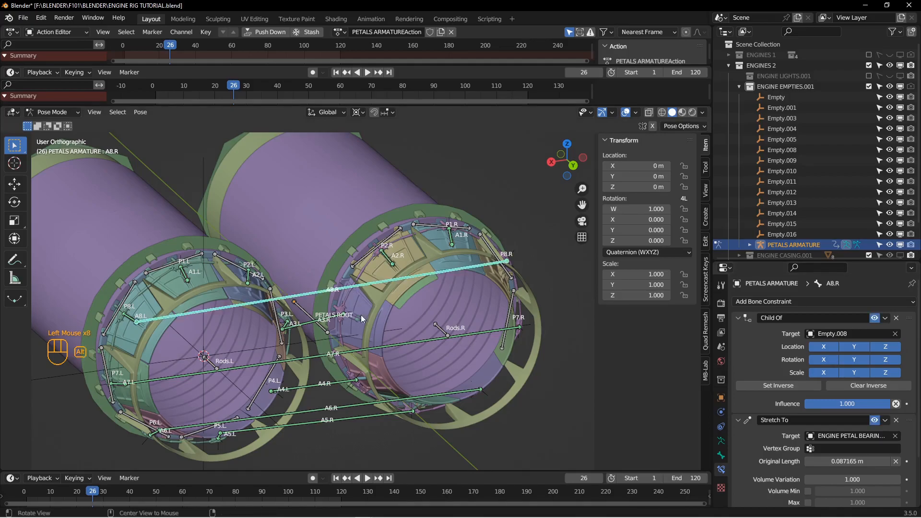
middle_click_drag(358, 312, 354, 298)
middle_click_drag(367, 307, 425, 299, "shift")
scroll(425, 299, "down", 1)
left_click(875, 318)
left_click(875, 420)
Disable the Child Of and Stretch To constraints on actuator bones A3.R, A7.R and A4.R.
middle_click_drag(355, 307, 366, 315)
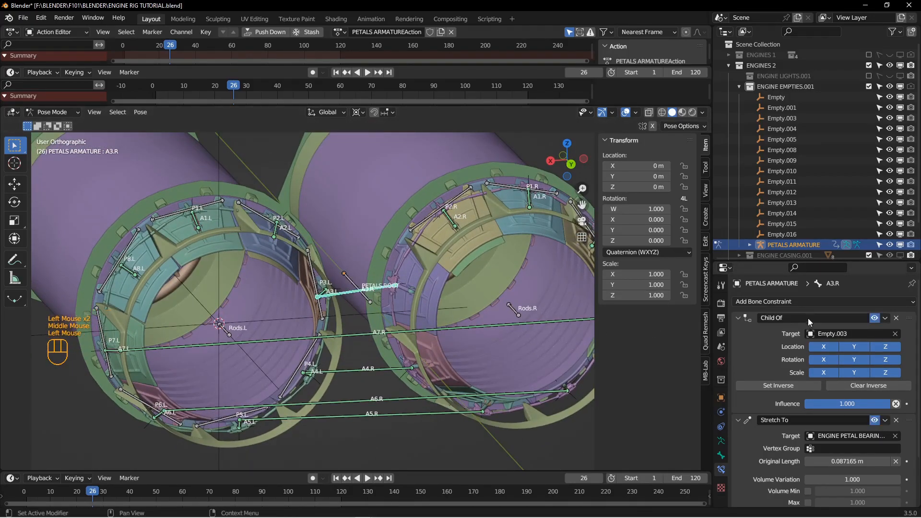
left_click(413, 340)
left_click(876, 318)
left_click(874, 420)
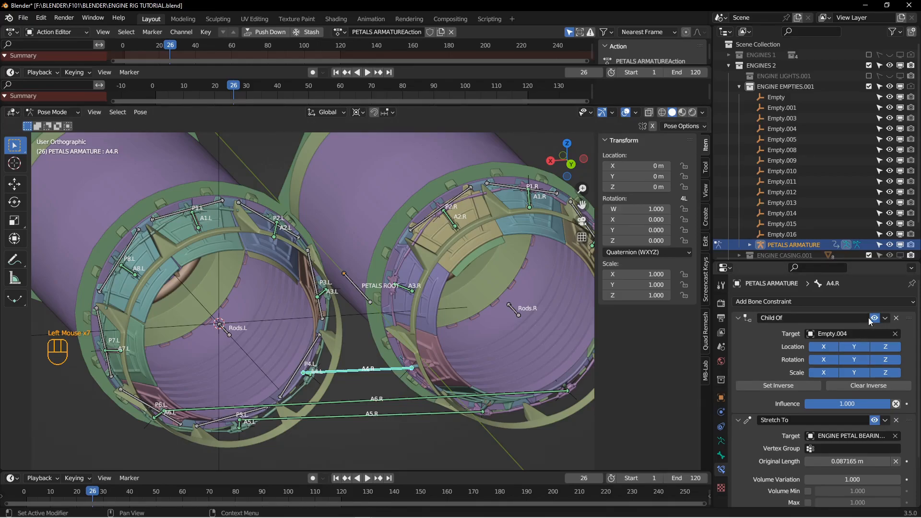
left_click(874, 420)
Disable the Child Of and Stretch To constraints on actuator bones A6.R and A5.R.
left_click(381, 401)
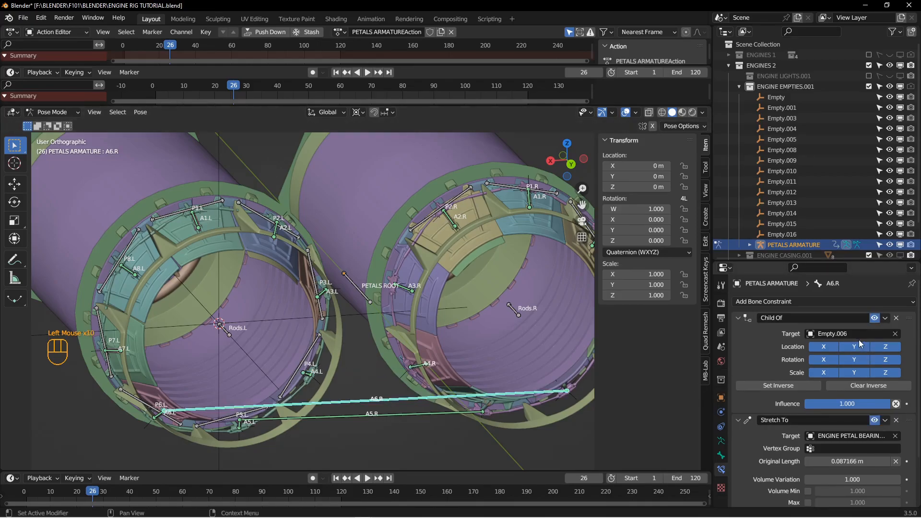
left_click(875, 319)
left_click(874, 418)
left_click(433, 415)
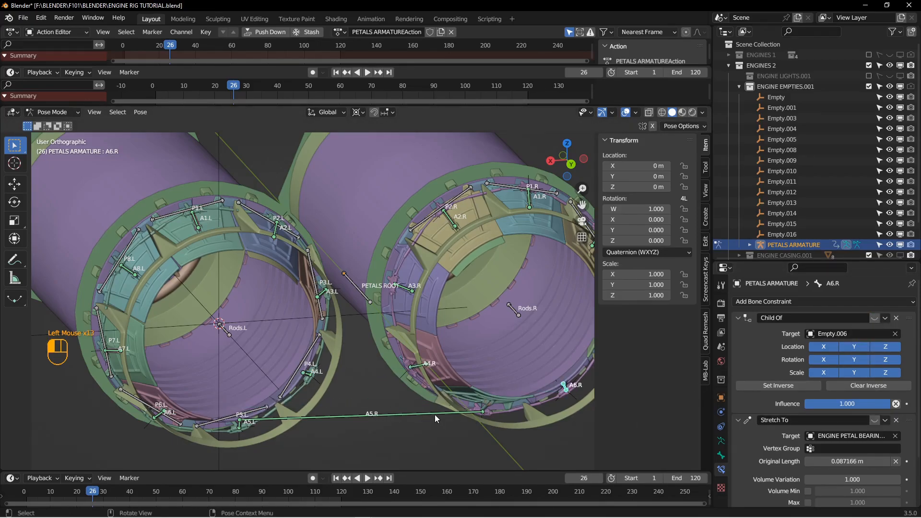
left_click(874, 318)
left_click(874, 420)
Return PETALS ARMATURE to Object Mode and clear the selection.
middle_click_drag(427, 341, 369, 302)
middle_click_drag(369, 302, 369, 329)
middle_click_drag(243, 291, 383, 206, "shift")
left_click(379, 203)
middle_click_drag(350, 326, 398, 323)
scroll(378, 301, "up", 1)
key("Tab")
key("alt+a")
Duplicate the Empty at the left nozzle's centre and set the copy's X location to -0.58355 m.
mouse_move(314, 318)
middle_mouse_down()
mouse_move(336, 376)
mouse_move(353, 391)
mouse_move(346, 358)
mouse_move(308, 324)
middle_mouse_up()
left_click(353, 390)
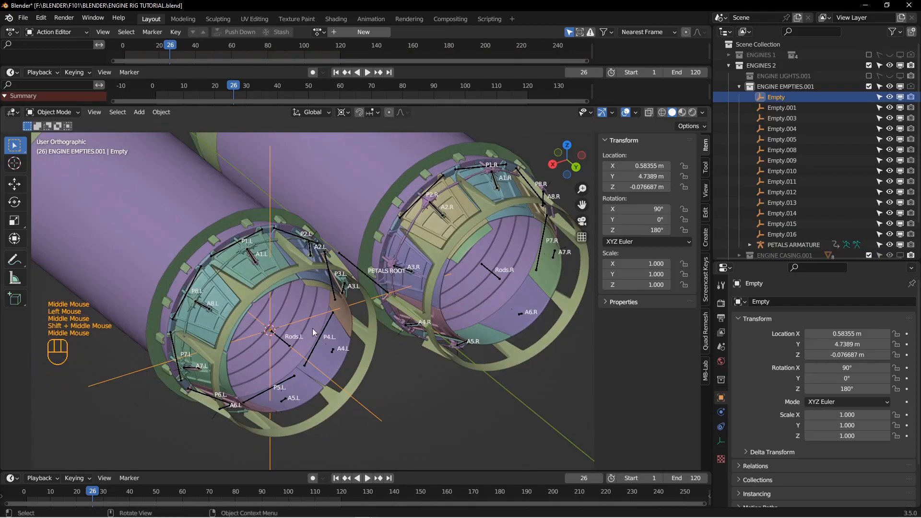
key("shift+d")
left_click(303, 321)
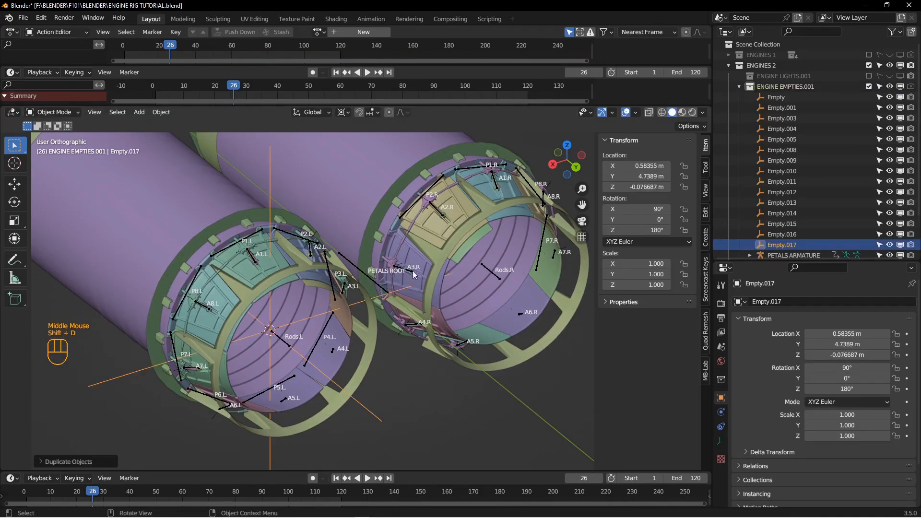
left_click(629, 168)
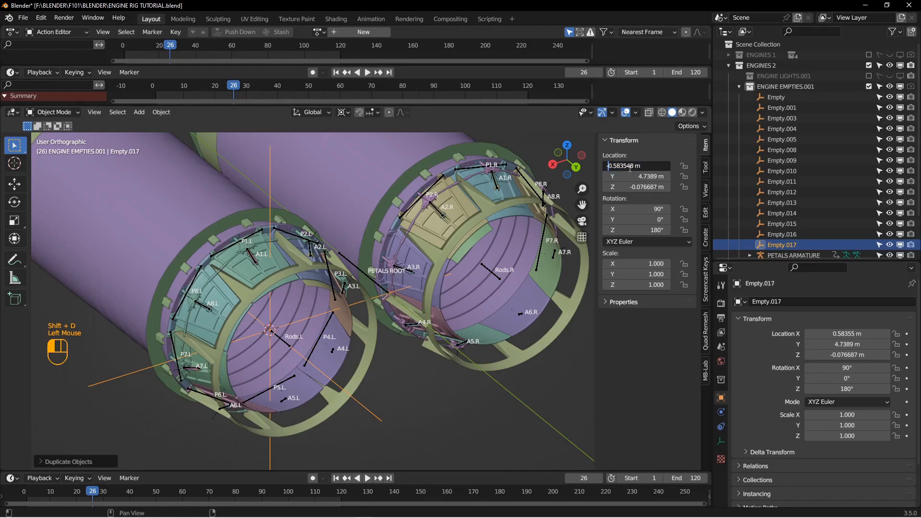
type("-")
key("Return")
Snap the 3D cursor to the duplicated empty at the right nozzle's centre.
middle_click_drag(487, 278, 403, 298)
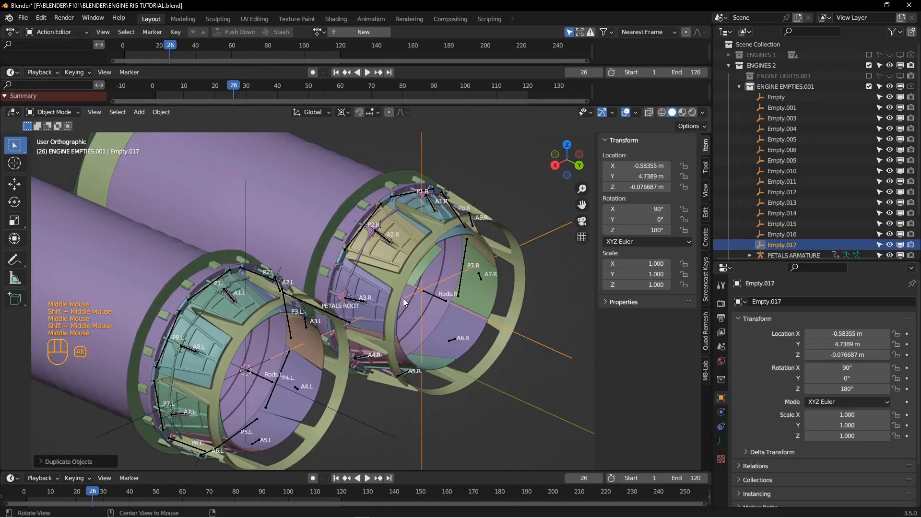
key("shift+s")
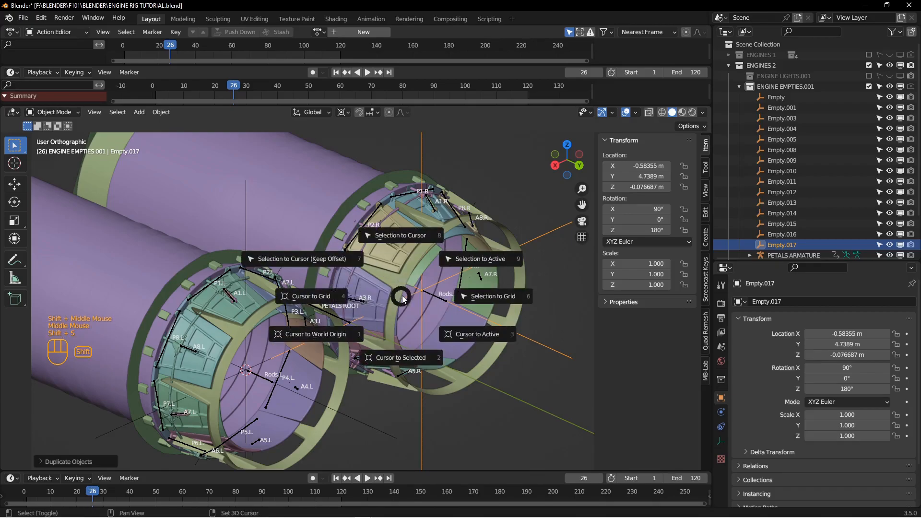
left_click(405, 360)
middle_click_drag(403, 345, 397, 312)
scroll(398, 235, "down", 2)
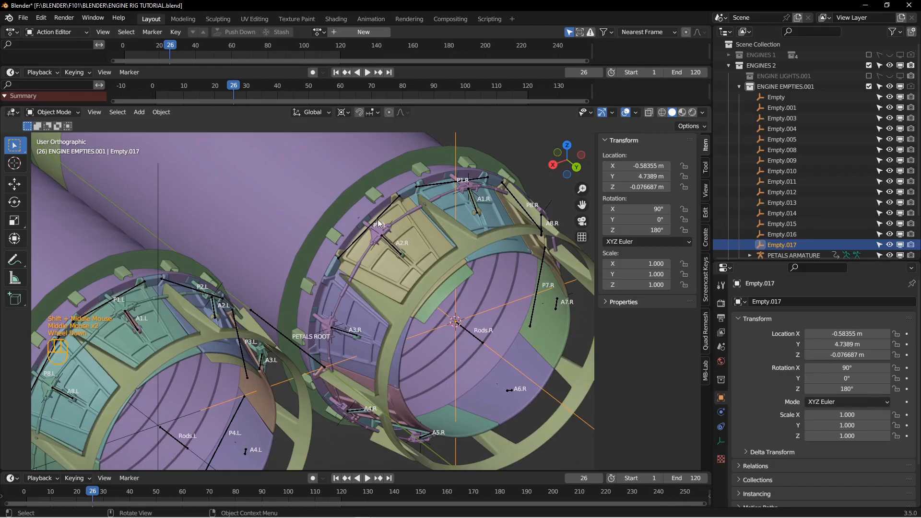
In Edit Mode, duplicate bone P2.R and rotate the copy -45° around the 3D cursor in back view, onto the A3.R petal.
left_click(378, 224)
key("Tab")
middle_click_drag(413, 222, 385, 216)
key("ctrl+KP_1")
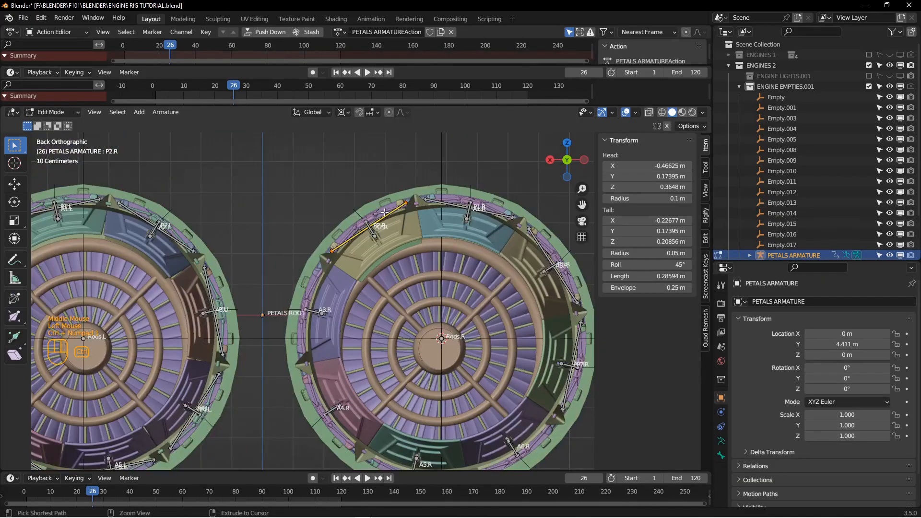
middle_click_drag(387, 325, 387, 274, "shift")
scroll(388, 274, "down", 3)
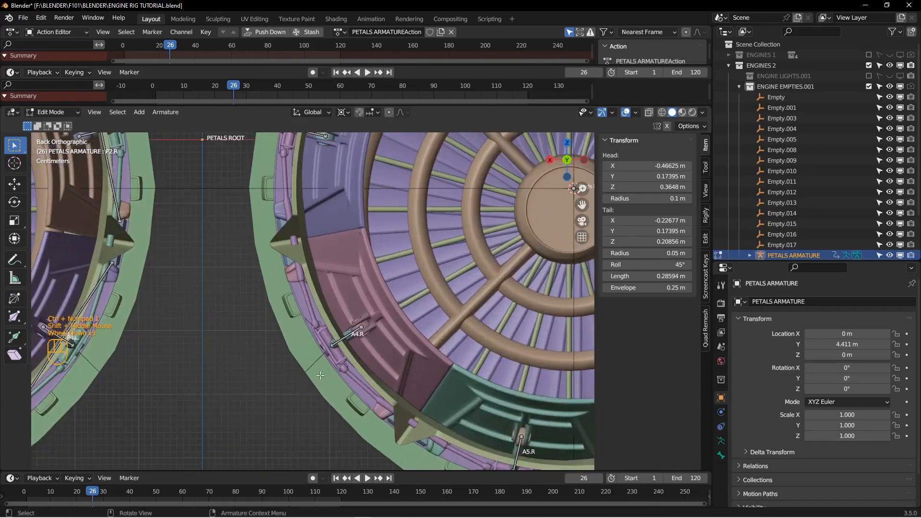
middle_click_drag(450, 379, 415, 433, "shift")
middle_click_drag(307, 158, 360, 297, "shift")
scroll(360, 296, "up", 1)
key("shift+d")
key("r")
key("minus")
key("4")
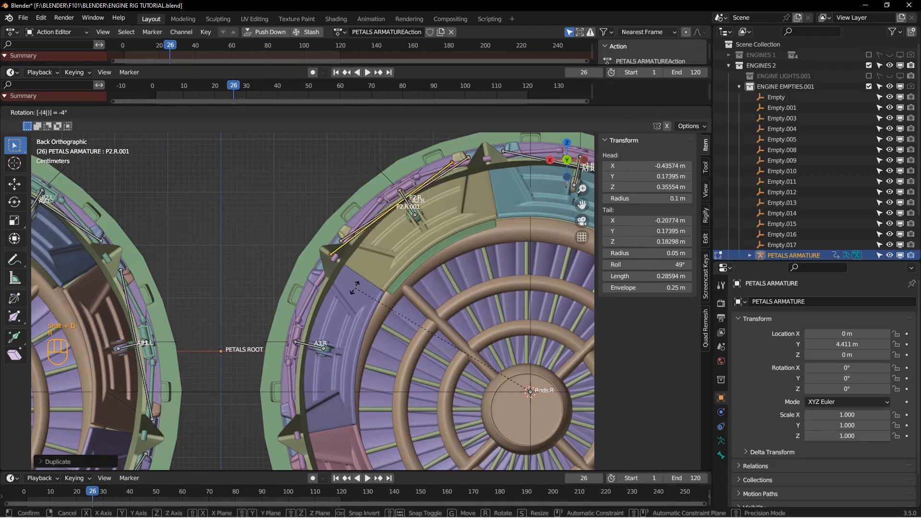
key("5")
key("Return")
scroll(390, 273, "up", 1)
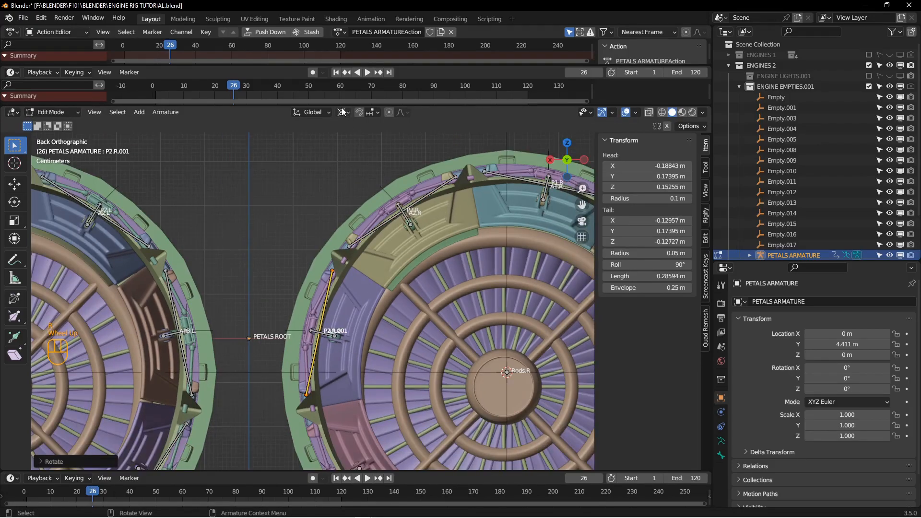
Duplicate the new petal bone twice in succession, rotating each copy a further -45° onto the A4.R and A5.R petals.
middle_click_drag(464, 392, 426, 250, "shift")
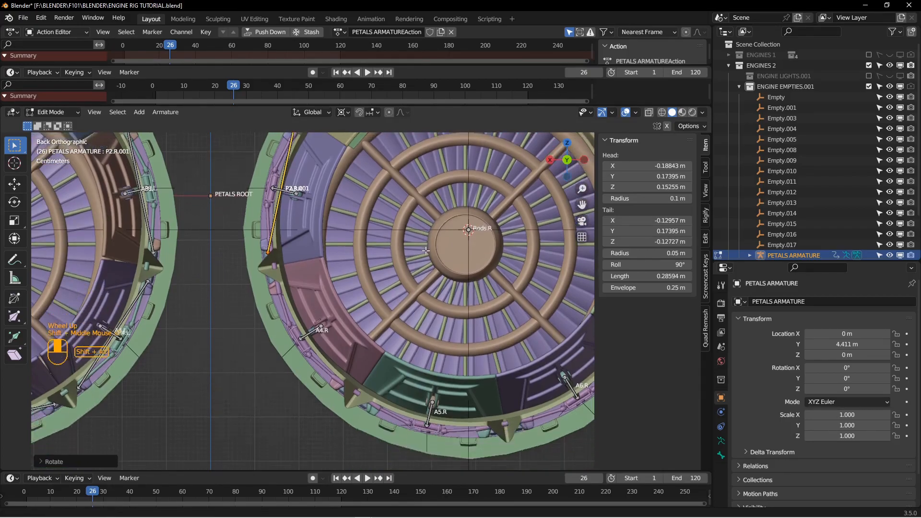
key("shift+d")
key("r")
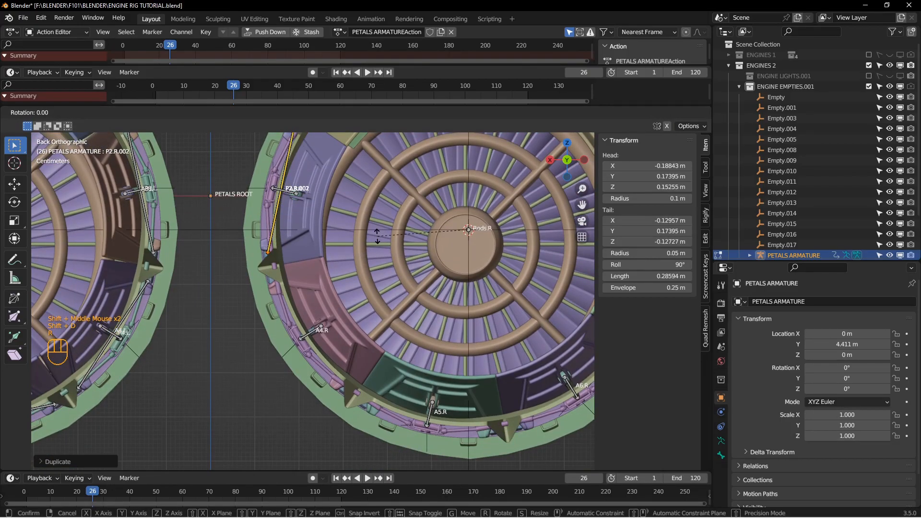
left_click(368, 309)
middle_click_drag(369, 309, 208, 284, "shift")
key("shift+d")
key("r")
left_click(384, 292)
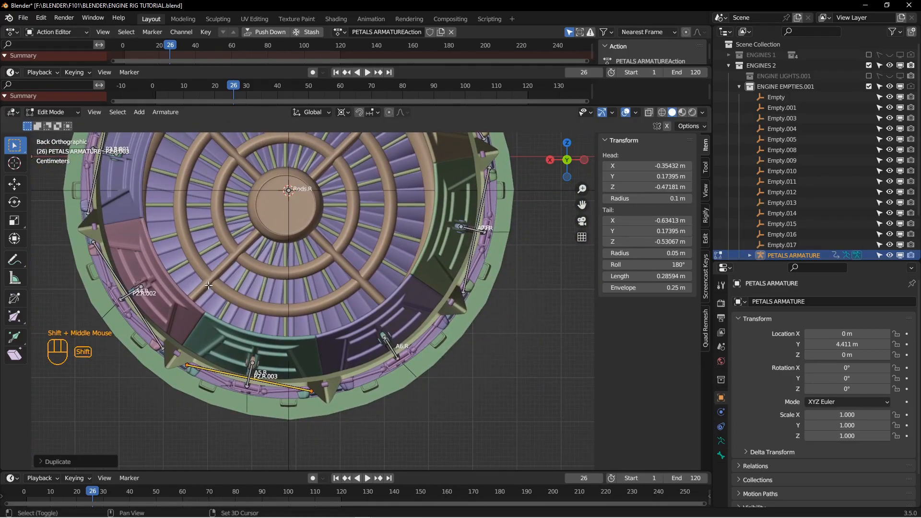
Duplicate the petal bone at A5.R and rotate the copy -45° onto the A6.R petal.
key("shift+d")
key("r")
right_click(285, 294)
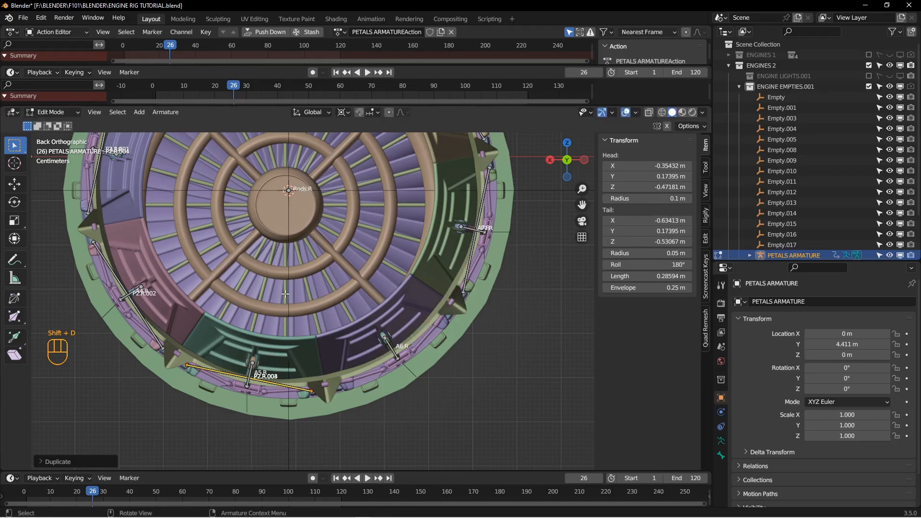
key("r")
right_click(316, 302)
type("r-45")
key("Return")
Rename the duplicated petal bone P2.R.001 beside A3.R as P3.R.
scroll(331, 306, "up", 3)
middle_click_drag(331, 306, 351, 329)
middle_click_drag(351, 329, 372, 278, "shift")
middle_click_drag(371, 278, 326, 245)
scroll(357, 249, "down", 2)
scroll(345, 259, "down", 2)
scroll(326, 244, "down", 1)
middle_click_drag(326, 245, 377, 281, "shift")
middle_click_drag(376, 280, 382, 287)
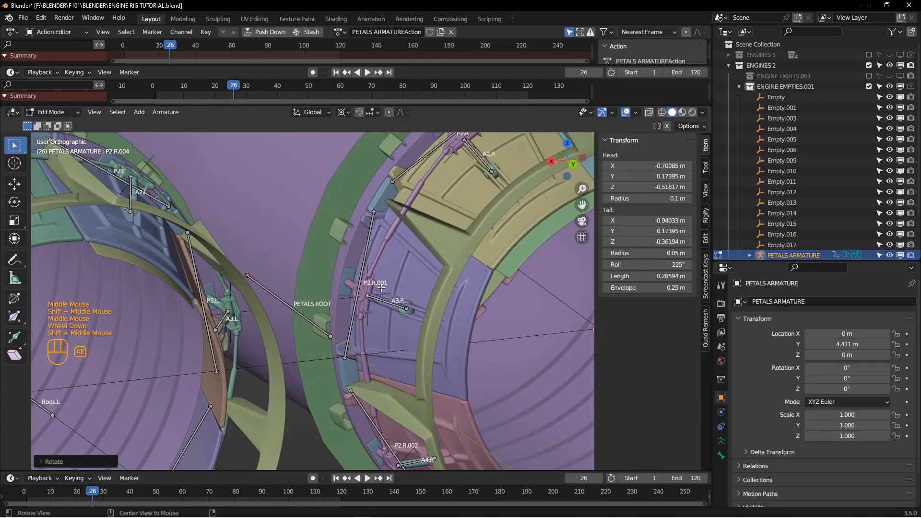
scroll(383, 287, "down", 2)
scroll(398, 249, "up", 4)
middle_click_drag(398, 249, 290, 284, "shift")
left_click(289, 285)
key("F2")
key("BackSpace")
key("BackSpace")
key("BackSpace")
type("P3.R")
key("Return")
Rename the remaining duplicated petal bones beside A4.R, A5.R and A6.R as P4.R, P5.R and P6.R.
middle_click_drag(287, 431, 295, 304, "shift")
left_click(296, 304)
key("F2")
left_click(401, 349)
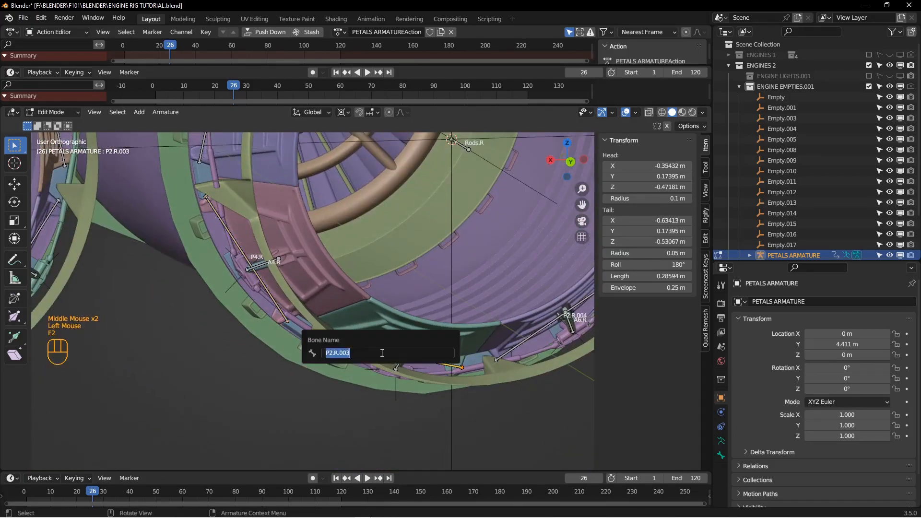
key("F2")
type("P6.R")
key("Return")
Check the renamed petal bones around the right nozzle and save the file.
scroll(446, 347, "down", 4)
middle_click_drag(445, 348, 364, 331)
scroll(307, 350, "up", 1)
middle_click_drag(364, 331, 274, 359, "shift")
middle_click_drag(274, 359, 279, 342, "shift")
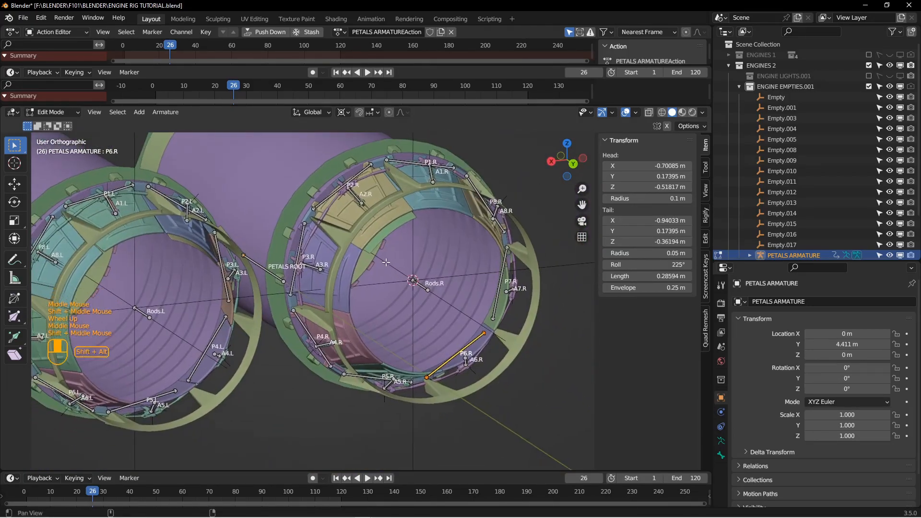
key("ctrl+s")
Leave Edit Mode for Object Mode and deselect everything near the right engine's P2.R petal.
middle_click_drag(367, 318, 430, 342)
scroll(430, 341, "down", 2)
key("Tab")
left_click(358, 336)
middle_click_drag(383, 323, 352, 317)
middle_click_drag(330, 259, 322, 329, "shift")
scroll(314, 333, "down", 2)
key("alt+a")
Parent ENGINE PETAL BEARING R 2.001 to its petal, PETAL 1.R.001, with the Object option.
left_click(319, 337)
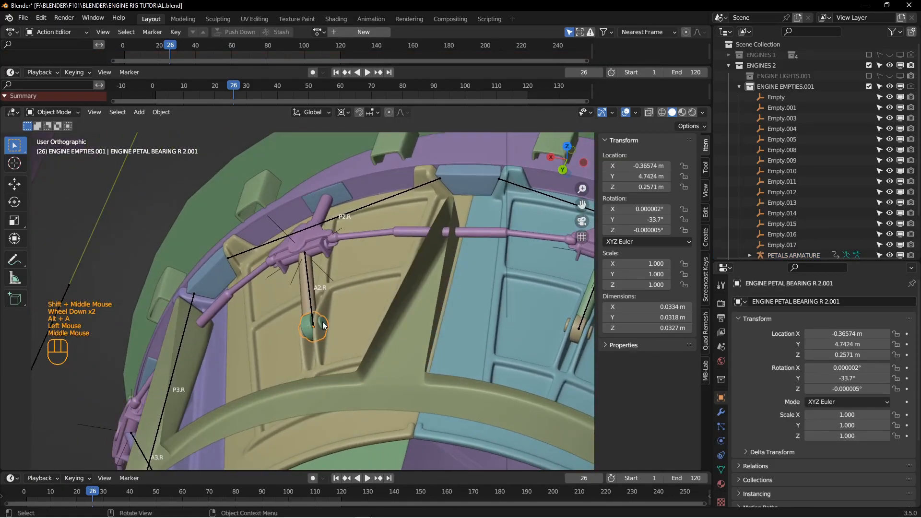
left_click(376, 421, "shift")
left_click(355, 332, "shift")
key("ctrl+p")
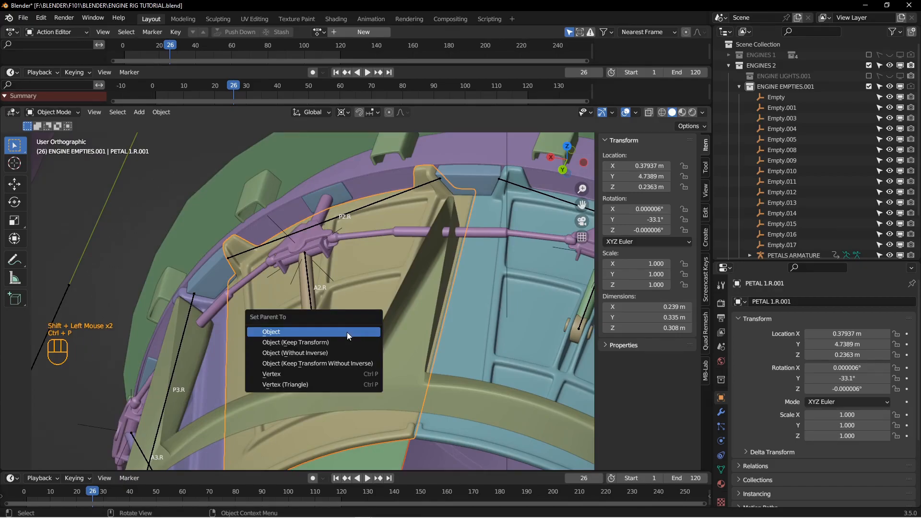
left_click(347, 332)
Parent PETAL 1.R.001 to bone P2.R of PETALS ARMATURE and test it by rotating the bone about -8.6° on Y.
scroll(343, 331, "up", 1)
middle_click_drag(343, 332, 361, 295)
scroll(325, 300, "down", 2)
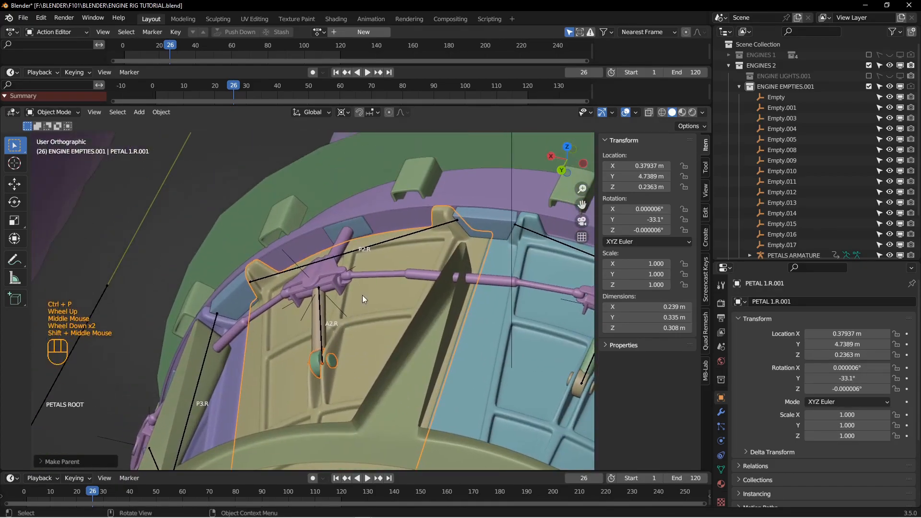
left_click(361, 294)
scroll(378, 304, "up", 1)
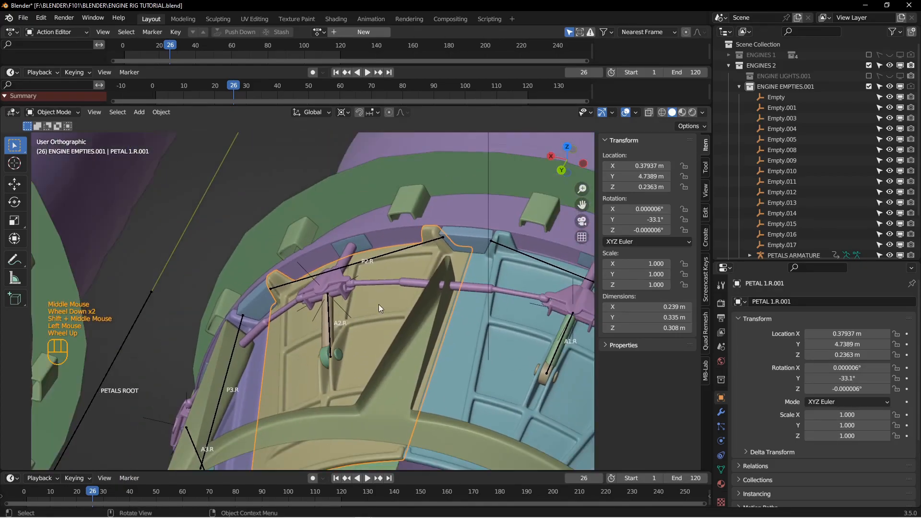
left_click(394, 249, "shift")
key("Tab")
left_click(372, 258)
middle_click_drag(374, 257, 396, 284)
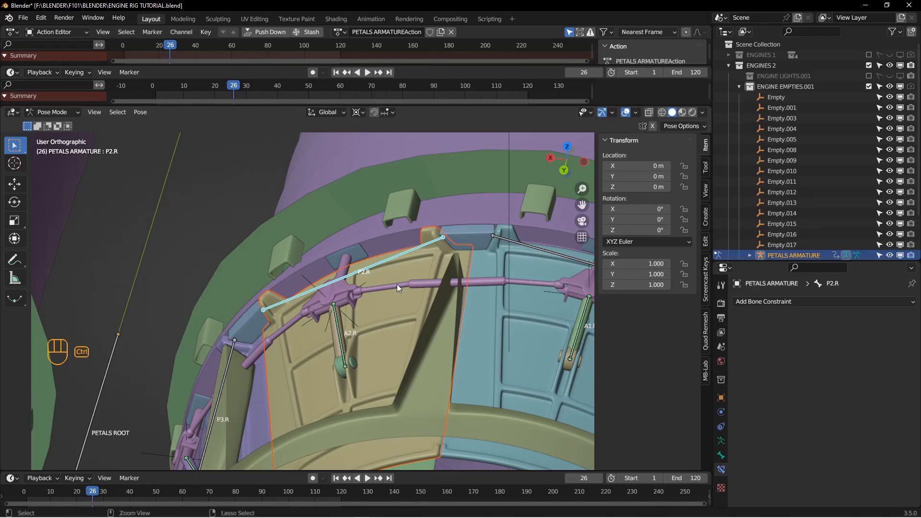
key("ctrl+p")
left_click(346, 369)
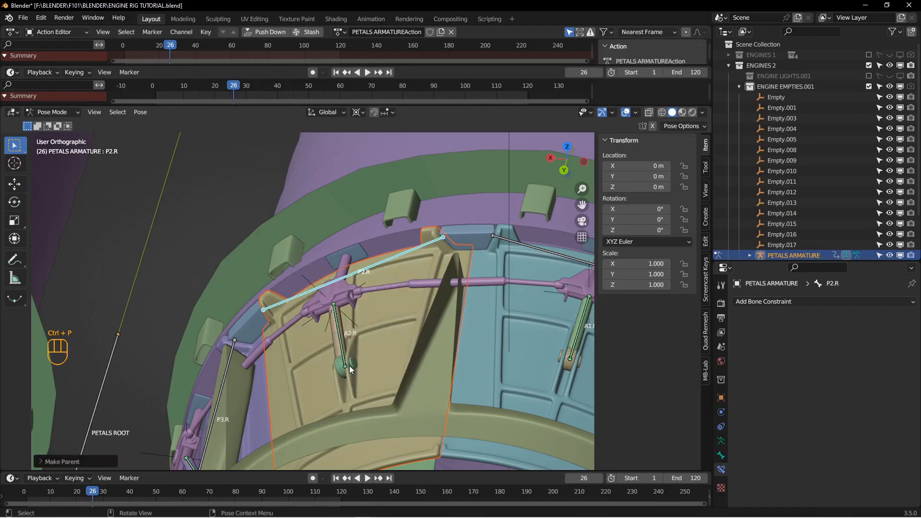
mouse_move(637, 219)
left_mouse_down()
mouse_move(623, 219)
mouse_move(642, 219)
left_mouse_up()
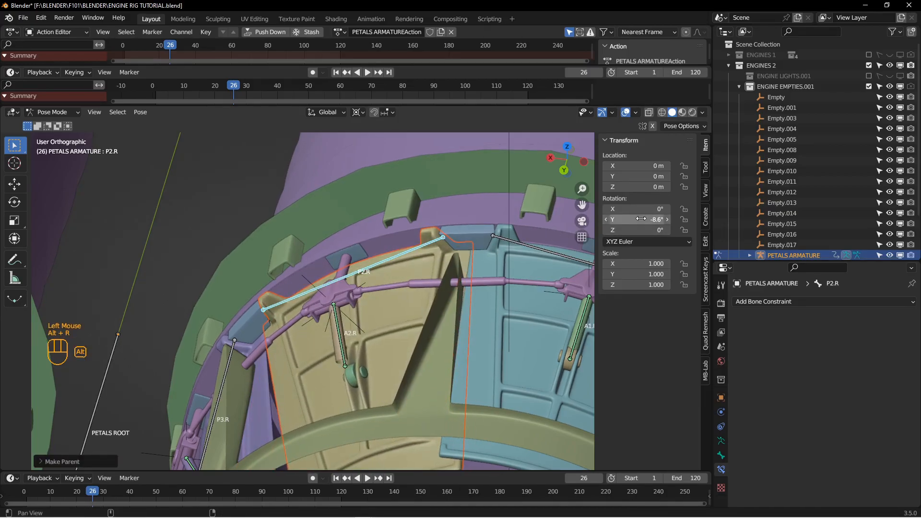
Clear the test rotation on bone P2.R.
left_click(641, 219)
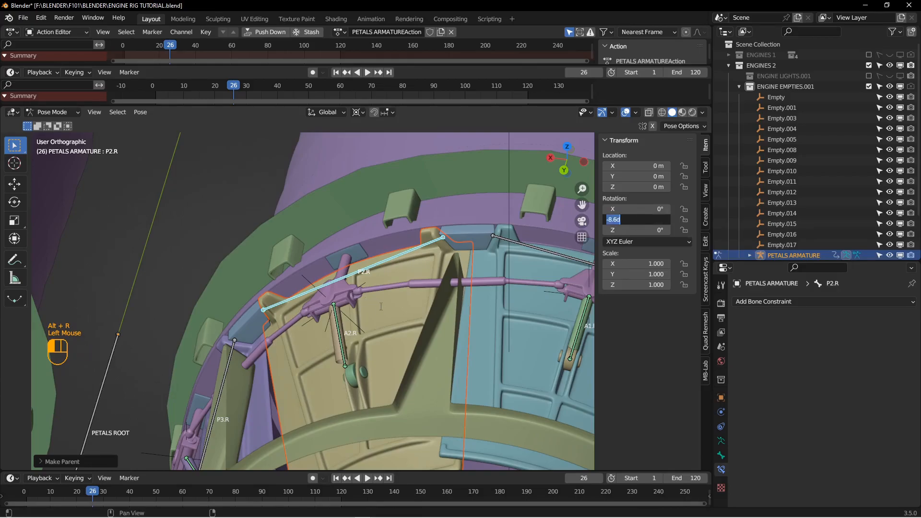
key("alt+r")
Parent the bearing of the petal beside bone P1.R to that petal, and the petal to bone P1.R.
scroll(380, 309, "up", 2)
middle_click_drag(379, 309, 359, 312, "shift")
scroll(345, 281, "down", 2)
middle_click_drag(360, 311, 323, 288)
scroll(350, 281, "up", 4)
middle_click_drag(452, 371, 360, 329, "shift")
scroll(360, 329, "down", 1)
key("Tab")
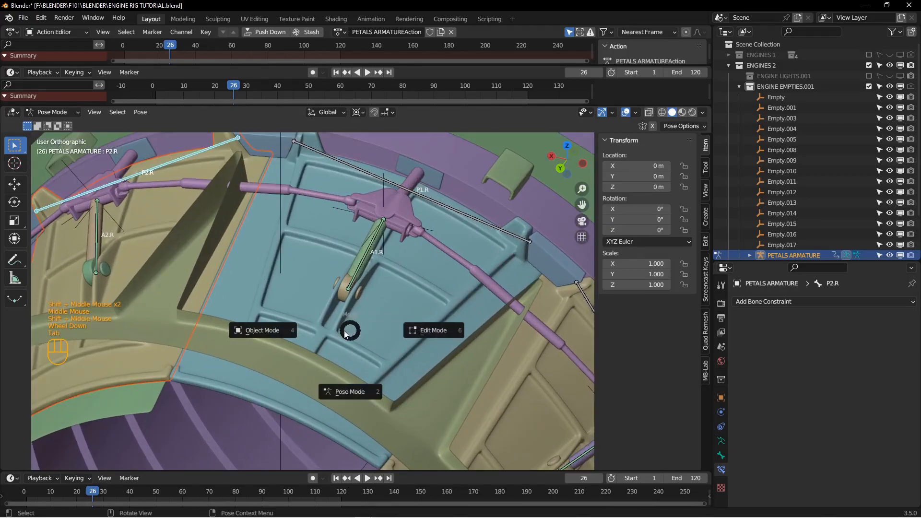
left_click(299, 329)
left_click(360, 320)
key("ctrl+p")
left_click(367, 319)
left_click(453, 242)
key("ctrl+p")
left_click(446, 328)
Parent the next three right-engine bearings to their petals, and those petals to bones P8.R, P7.R and P6.R.
middle_click_drag(453, 307, 354, 288)
left_click(355, 312)
key("ctrl+p")
left_click(355, 313)
left_click(520, 211, "shift")
key("ctrl+p")
left_click(470, 356)
left_click(479, 276)
left_click(505, 275, "shift")
key("ctrl+p")
left_click(398, 351)
middle_click_drag(407, 331, 379, 284)
left_click(379, 282)
left_click(378, 348, "shift")
key("ctrl+p")
Parent the bearing of the petal beside bone P5.R to that petal, and the petal to bone P5.R.
key("Tab")
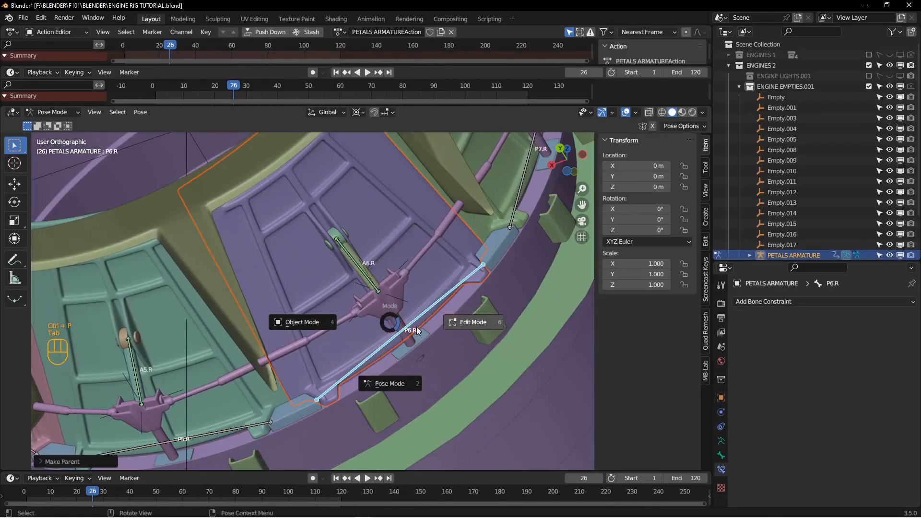
left_click(307, 324)
middle_click_drag(370, 326, 355, 265)
key("ctrl+p")
left_click(379, 314)
left_click(413, 360, "shift")
key("ctrl+p")
left_click(410, 386)
Parent ENGINE PETAL BEARING R 4.002 to its petal with the Object option, and the petal to bone P4.R.
key("ctrl+p")
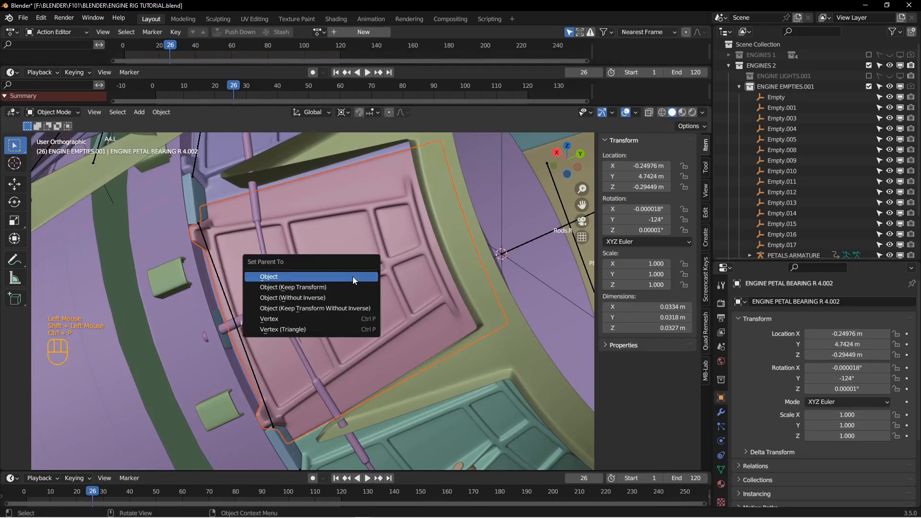
left_click(352, 276)
key("ctrl+p")
left_click(252, 444)
left_click(387, 343)
key("ctrl+p")
left_click(402, 315)
left_click(291, 406)
key("Tab")
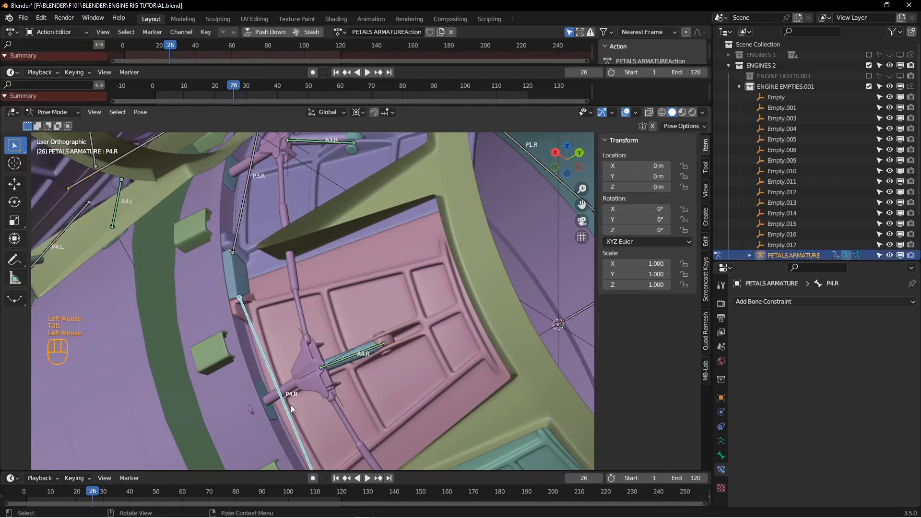
key("ctrl+p")
Parent the bearing of the petal beside bone P3.R to that petal, and the petal to bone P3.R.
middle_click_drag(345, 307, 379, 244)
key("Tab")
left_click(360, 287, "shift")
key("ctrl+p")
key("Tab")
left_click(261, 374)
key("ctrl+p")
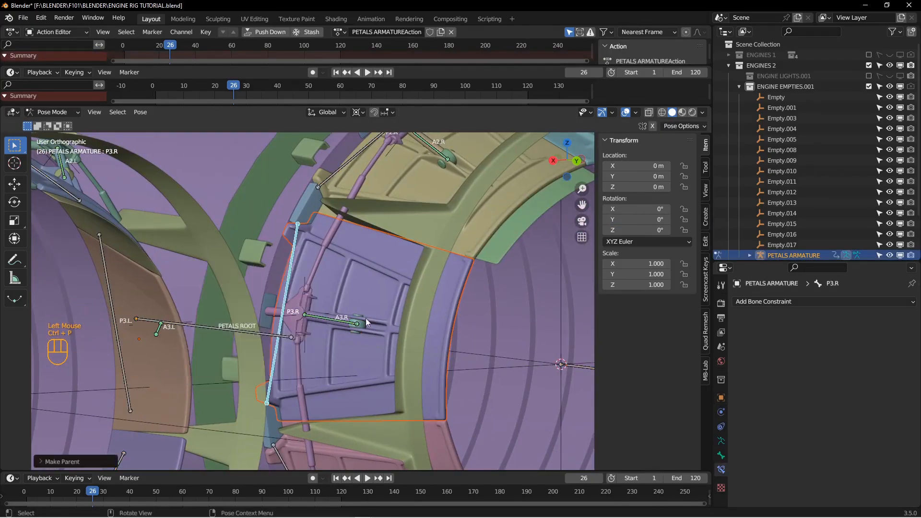
left_click(260, 374)
Try rotating bone P2.R freely, cancel the rotation and look over the whole right nozzle.
middle_click_drag(326, 230, 335, 288, "shift")
left_click(335, 211)
key("r")
right_click(457, 249)
middle_click_drag(408, 250, 393, 258)
scroll(383, 250, "down", 2)
middle_click_drag(384, 259, 366, 240, "shift")
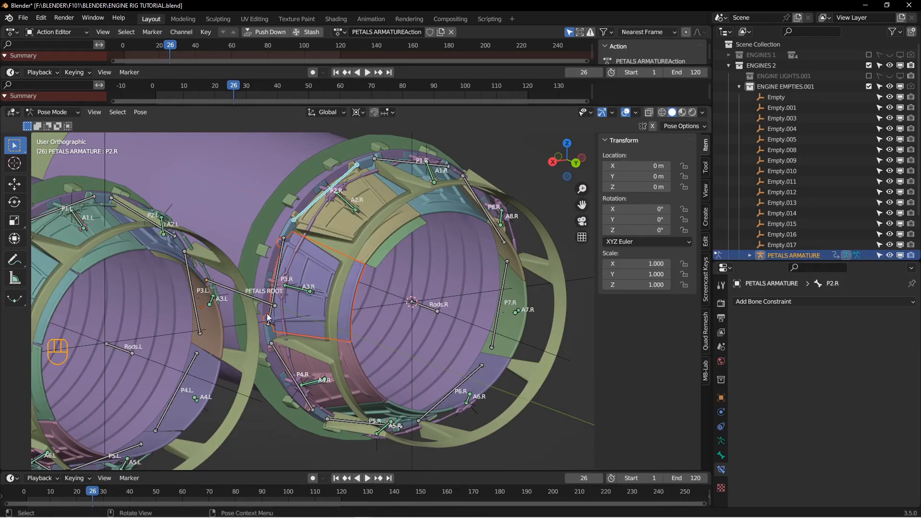
Select actuator bone A2.R on the right nozzle and enable its Child Of constraint.
mouse_move(336, 254)
middle_mouse_down()
mouse_move(332, 241)
mouse_move(331, 272)
middle_mouse_up()
scroll(332, 240, "down", 3)
scroll(367, 301, "down", 2)
mouse_move(367, 301)
middle_mouse_down("shift")
mouse_move(372, 326)
mouse_move(372, 300)
middle_mouse_up("shift")
left_click(379, 315)
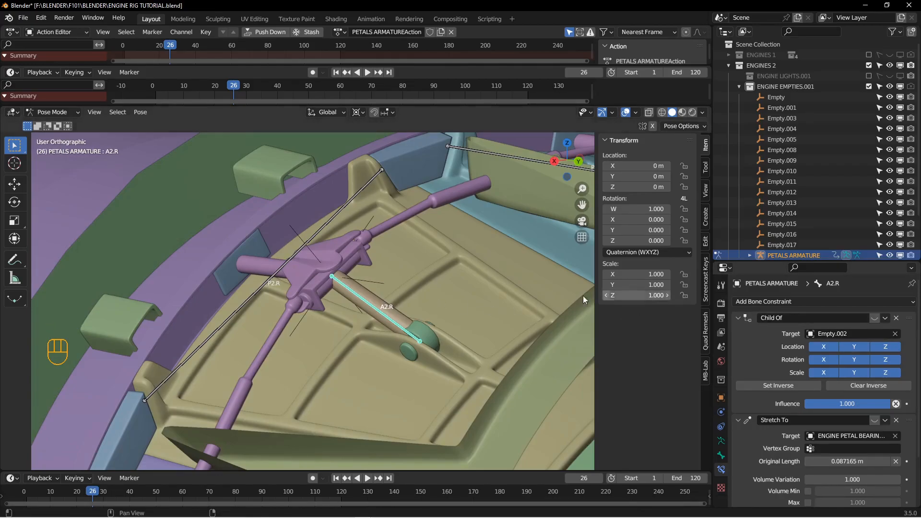
middle_click_drag(378, 303, 368, 266, "shift")
left_click(873, 318)
Try the Octahedral bone display on the armature around A2.R and restore the Stick display.
middle_click_drag(300, 292, 331, 291)
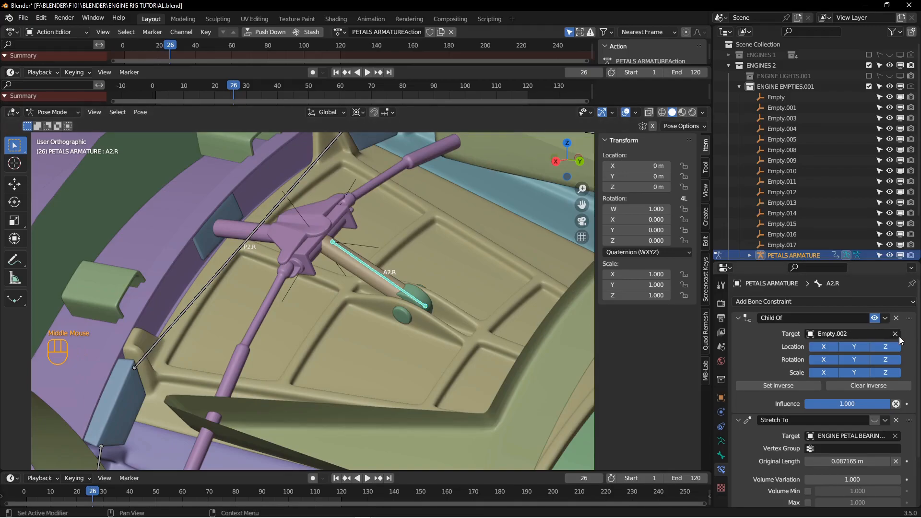
left_click(721, 440)
left_click(813, 450)
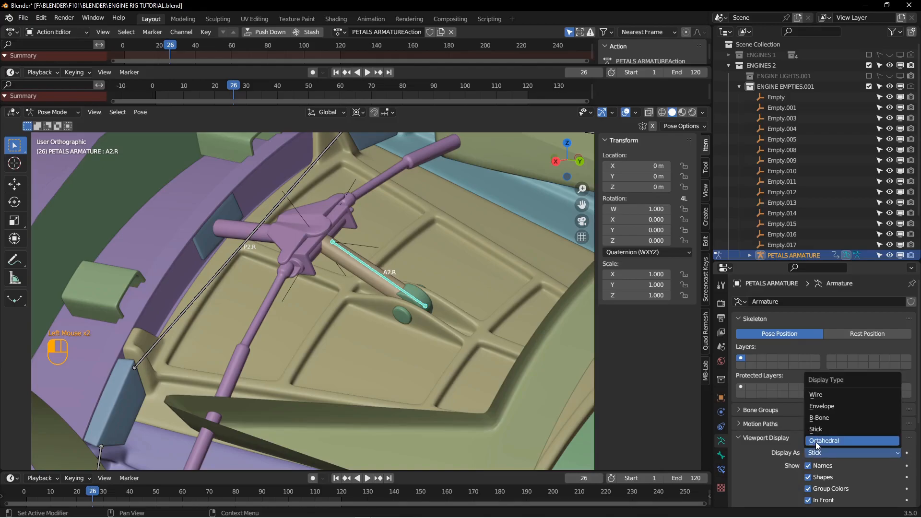
left_click(815, 441)
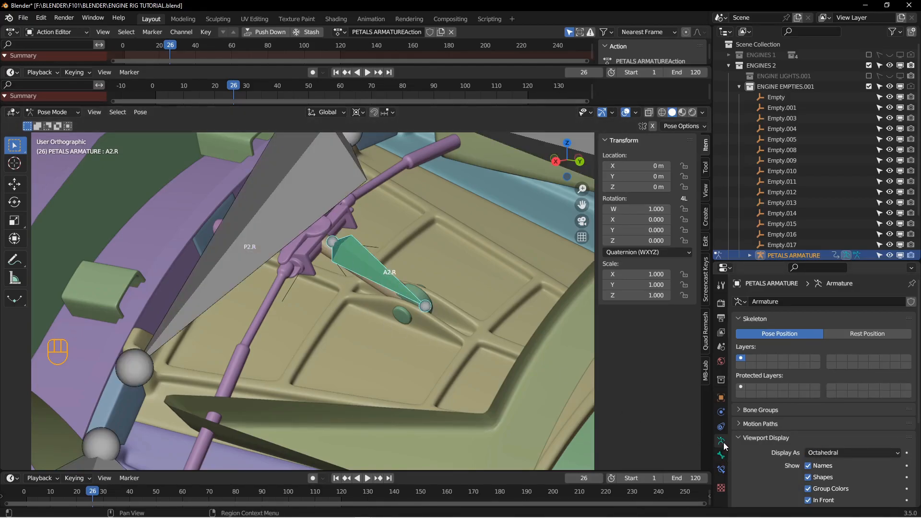
left_click(720, 469)
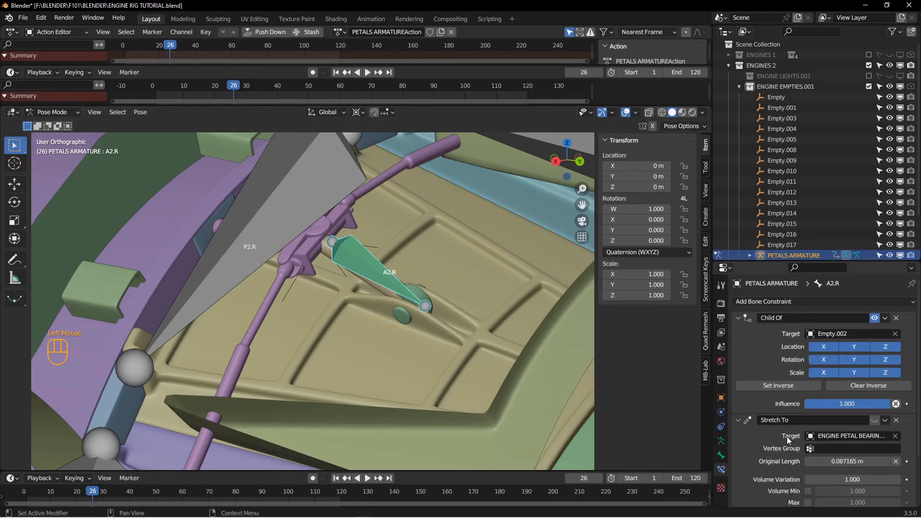
left_click(720, 441)
scroll(783, 447, "down", 2)
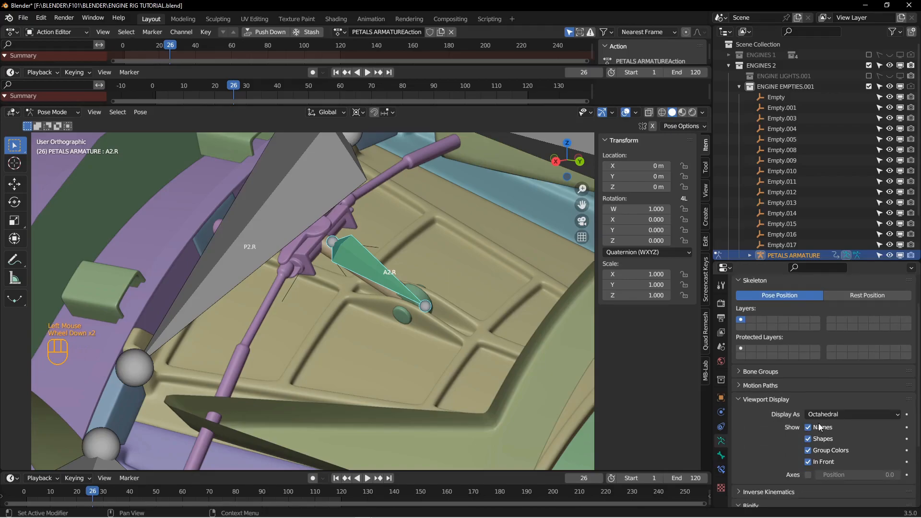
left_click(822, 414)
left_click(815, 437)
mouse_move(364, 331)
middle_mouse_down()
mouse_move(349, 315)
mouse_move(341, 244)
middle_mouse_up()
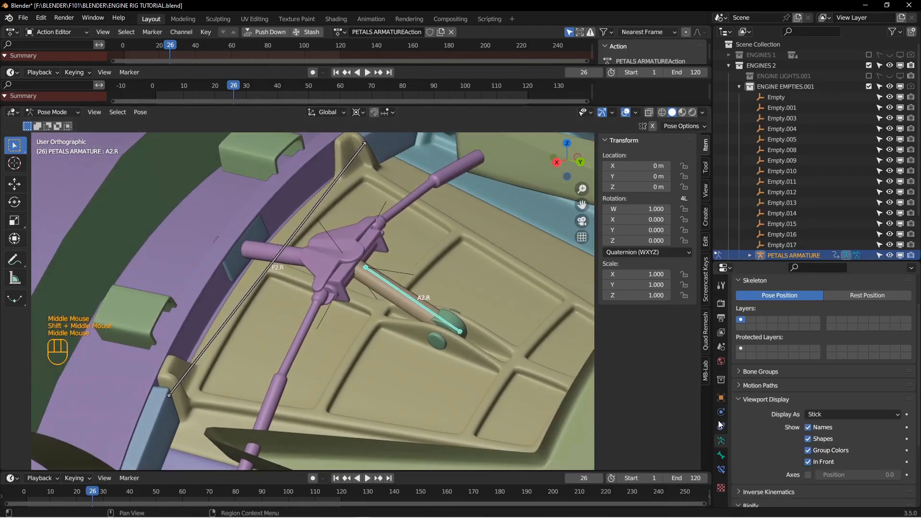
Replace the target of A2.R's Child Of constraint with Empty.010 at the actuator's base.
left_click(721, 469)
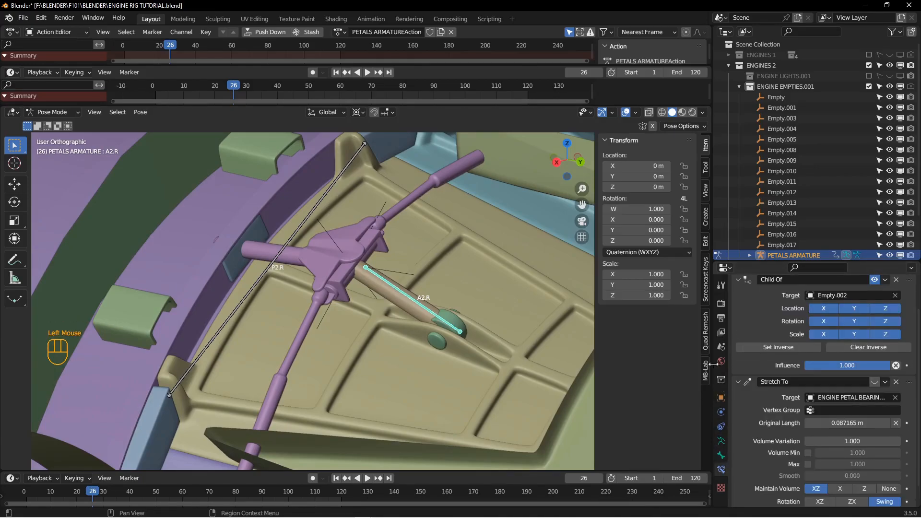
scroll(873, 336, "up", 2)
left_click(896, 315)
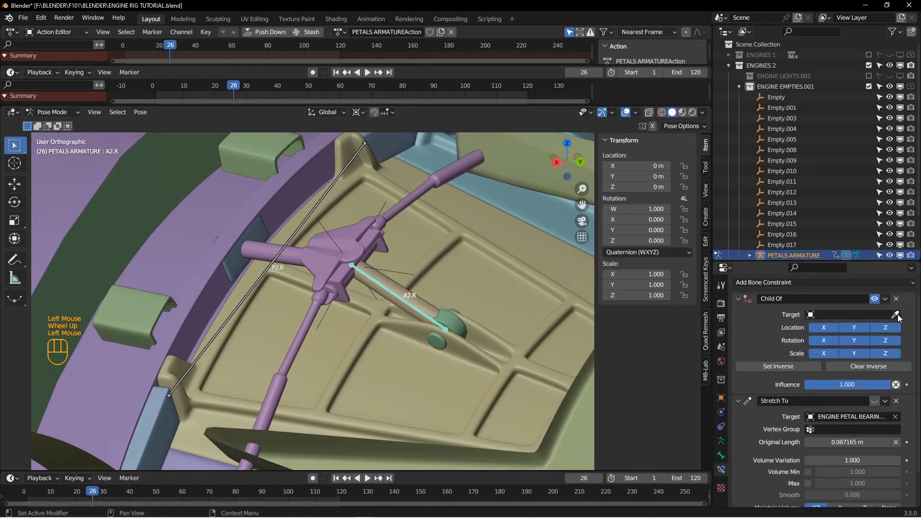
left_click(895, 315)
left_click(404, 278)
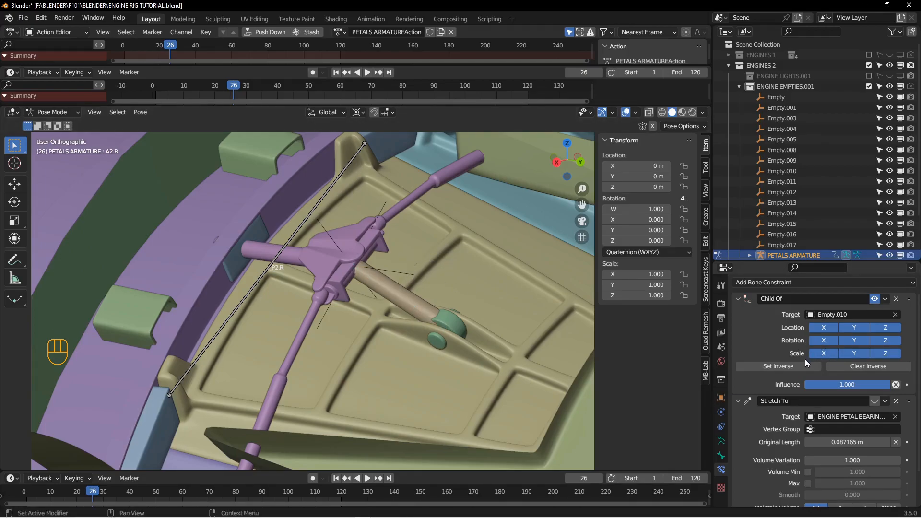
middle_click_drag(423, 291, 358, 281)
middle_click_drag(358, 281, 377, 273, "shift")
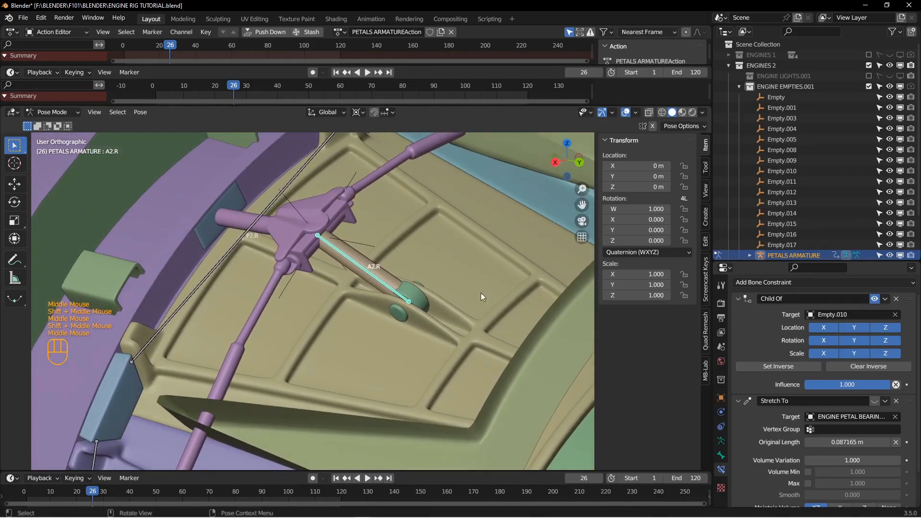
Enable A2.R's Stretch To constraint and retarget it to the bearing on the P2.R petal.
left_click(874, 401)
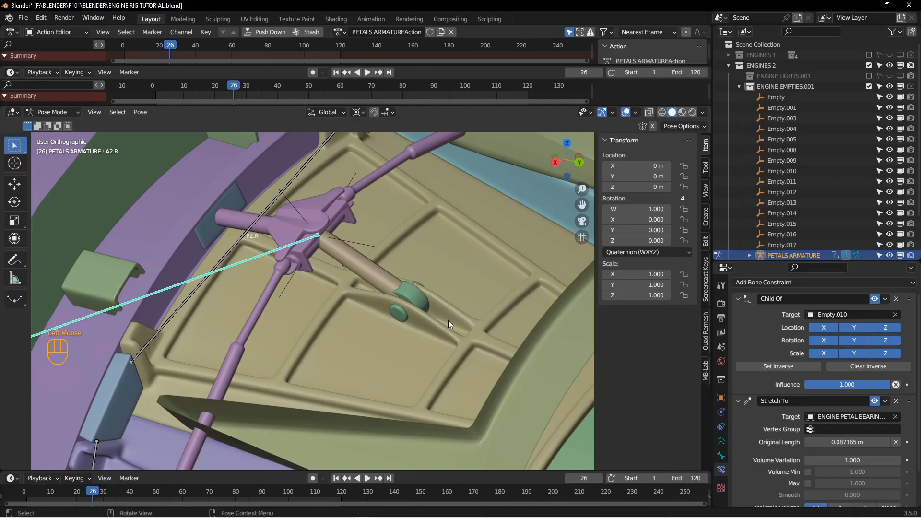
left_click(895, 416)
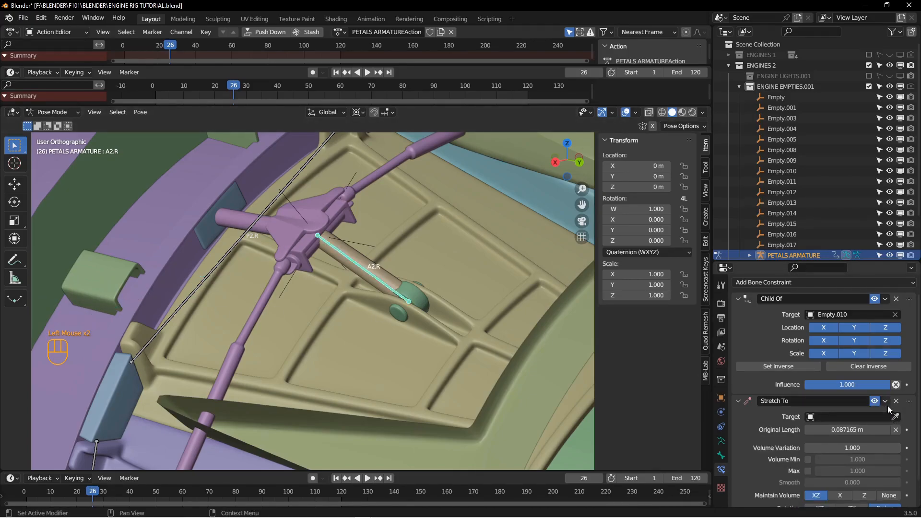
left_click(413, 291)
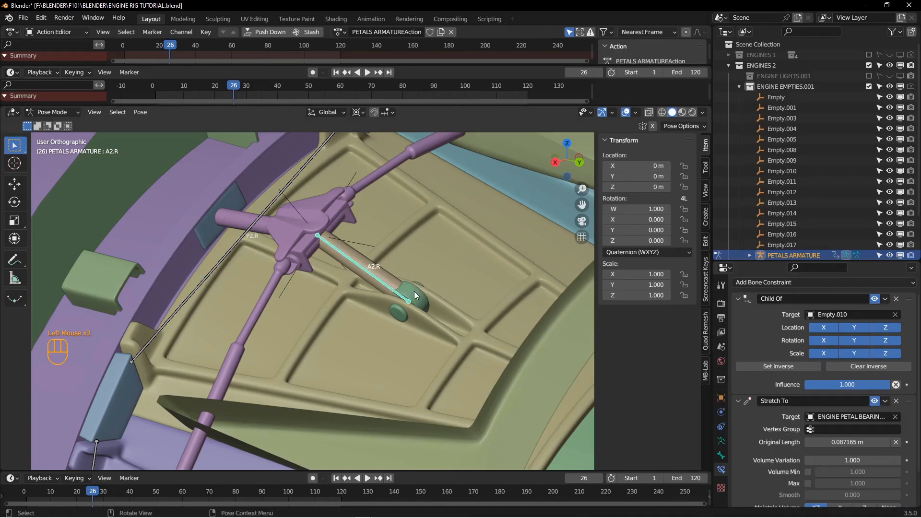
middle_click_drag(413, 292, 416, 292, "alt")
Test the A2.R constraints by rotating bone P2.R about 7.9° on Y, and clear the rotation.
left_click(269, 200)
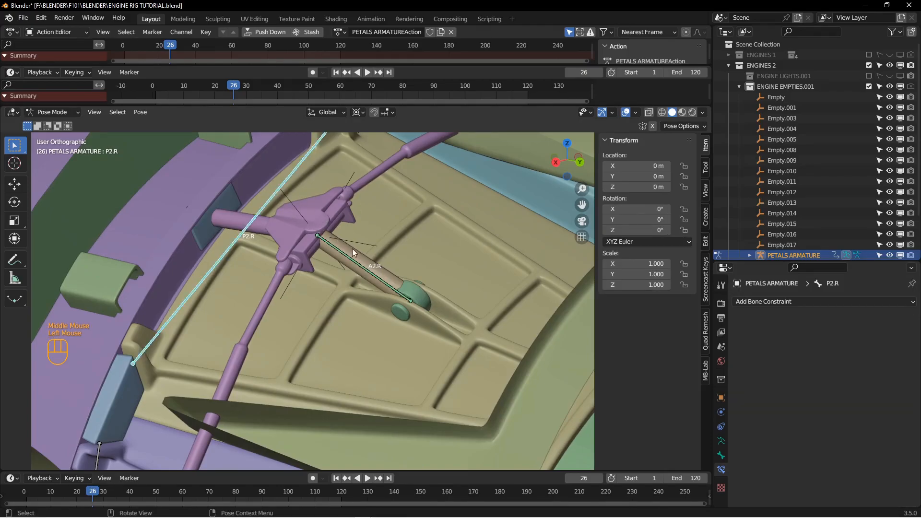
key("r")
right_click(352, 235)
mouse_move(640, 220)
left_mouse_down()
mouse_move(669, 219)
mouse_move(626, 217)
left_mouse_up()
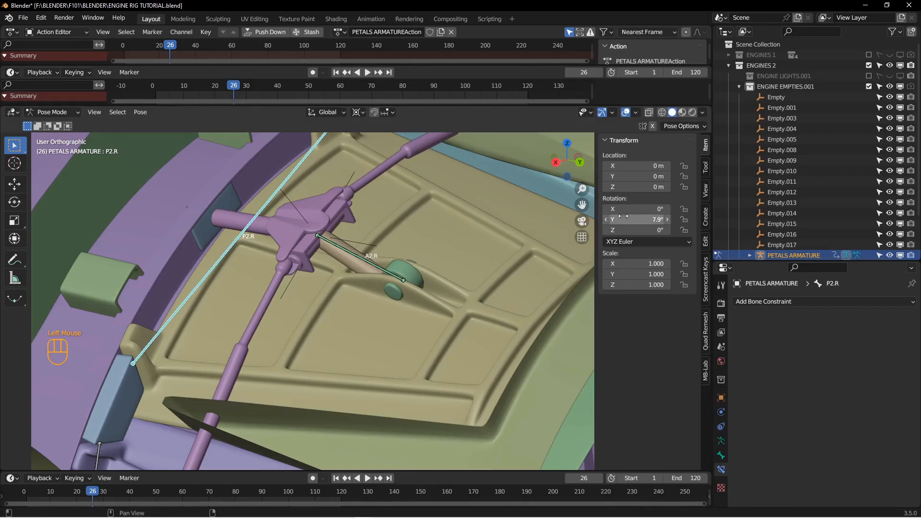
key("alt+r")
Parent the actuator rod mesh on the P2.R petal to bone A2.R of PETALS ARMATURE.
key("Tab")
left_click(367, 260)
left_click(364, 266, "shift")
key("Tab")
key("Tab")
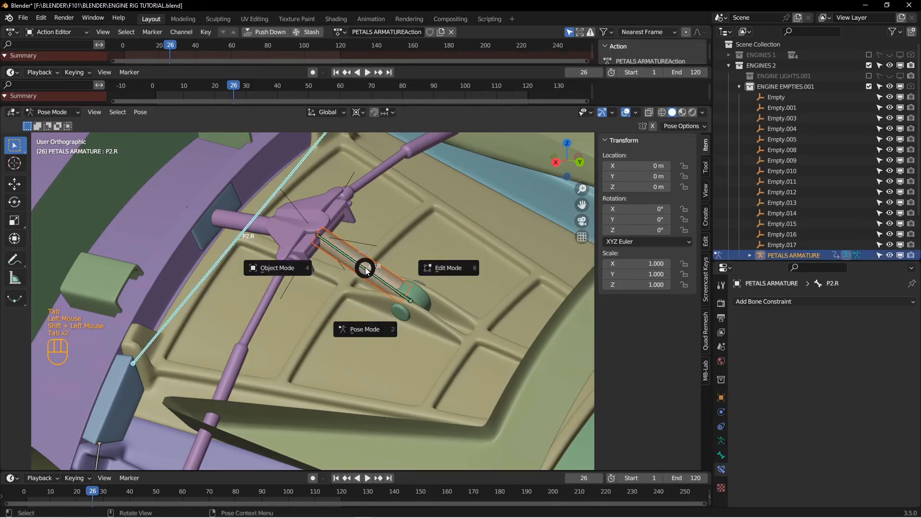
left_click(361, 270)
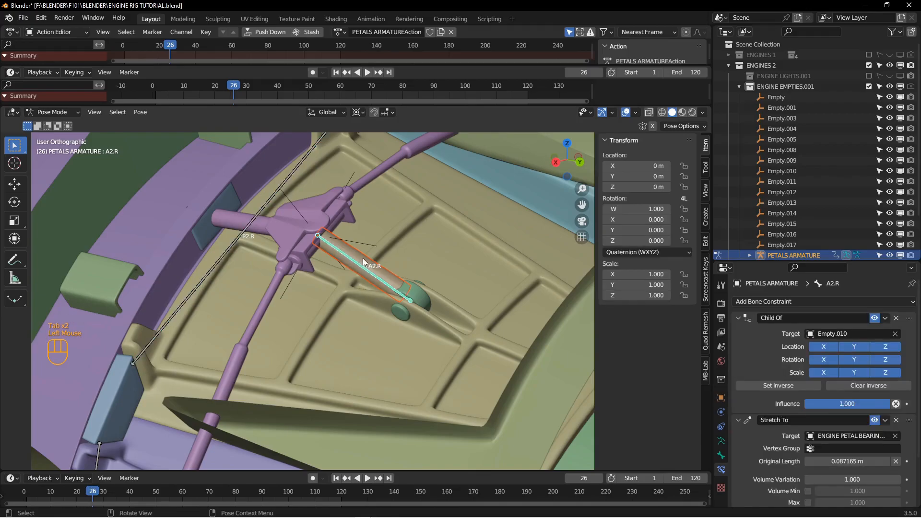
key("ctrl+p")
left_click(362, 258)
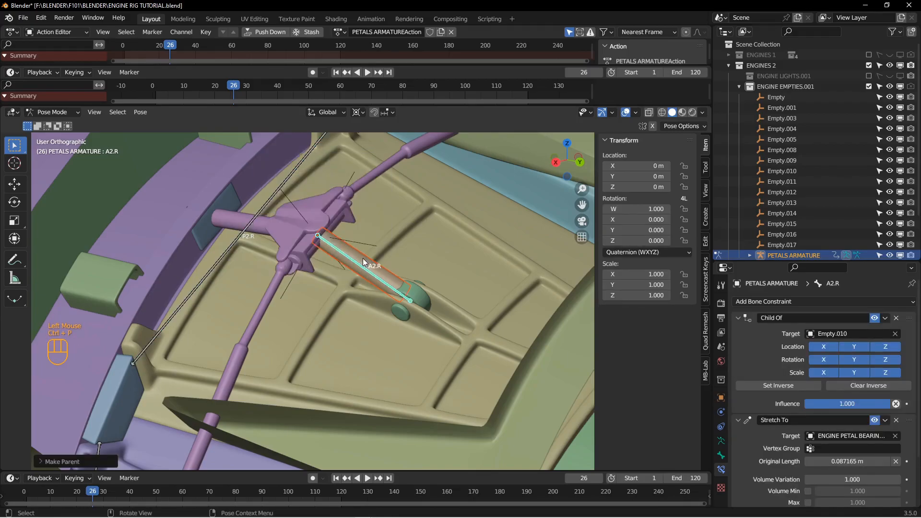
Test the parented actuator rod by rotating bone P2.R about 10.3° on Y, and reset Y to 0.
left_click(221, 256)
mouse_move(638, 219)
left_mouse_down()
mouse_move(676, 219)
mouse_move(652, 219)
left_mouse_up()
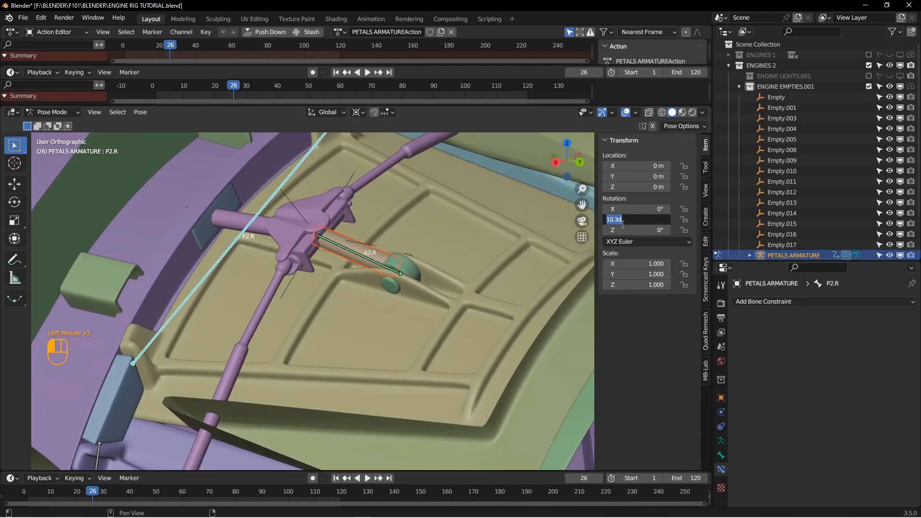
type("0")
key("Return")
Select bone A1.R and set its enabled Child Of constraint's target to Empty.009.
scroll(424, 261, "up", 3)
middle_click_drag(423, 260, 290, 350, "shift")
scroll(322, 316, "down", 2)
middle_click_drag(290, 350, 307, 319)
scroll(364, 292, "down", 2)
middle_click_drag(306, 319, 351, 353)
scroll(351, 354, "down", 1)
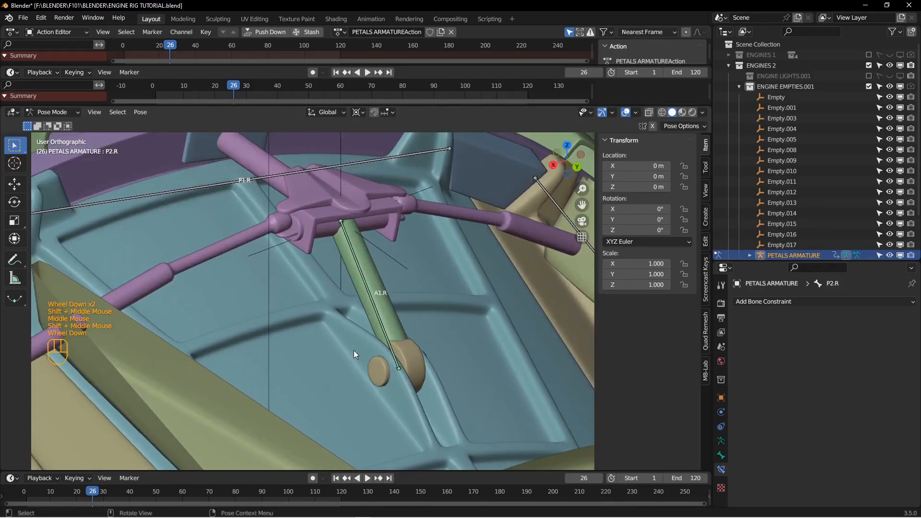
left_click(379, 311)
left_click(895, 333)
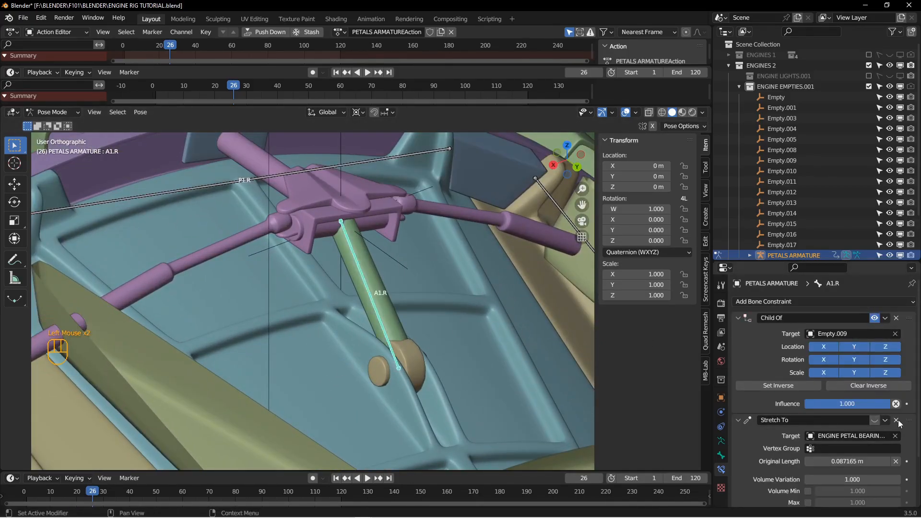
Reset the original length of bone A1.R's Stretch To constraint and enable the constraint.
left_click(895, 462)
left_click(874, 420)
middle_click_drag(348, 263, 362, 284, "shift")
left_click(310, 193)
middle_click_drag(327, 230, 408, 293)
Retarget the Child Of and Stretch To constraints of the actuator bone adjacent to A1.R to its own empty and petal bearing.
left_click(394, 312)
left_click(895, 333)
left_click(445, 251)
left_click(895, 435)
left_click(363, 377)
key("ctrl+Tab")
left_click(396, 360)
Retarget the following right actuator bone's Stretch To and Child Of constraints, and reset its Stretch To original length.
left_click(453, 234)
left_click(404, 298)
left_click(894, 435)
left_click(895, 462)
left_click(895, 333)
left_click(466, 314)
key("Tab")
left_click(397, 358)
Retarget and enable both constraints on the next right actuator bone around the ring, and parent its actuator rod to it.
left_click(520, 287)
middle_click_drag(365, 269, 422, 302)
left_click(405, 297)
left_click(894, 436)
left_click(894, 333)
left_click(895, 436)
left_click(874, 318)
left_click(874, 420)
key("ctrl+p")
left_click(407, 310)
Retarget the constraints of the right actuator bone before A4.R, parent its rod mesh to it, and clear the pose rotation.
middle_click_drag(287, 288, 384, 211, "shift")
left_click(359, 284)
left_click(894, 333)
left_click(395, 289)
left_click(894, 436)
key("ctrl+p")
left_click(357, 292)
key("alt+r")
Target bone A4.R's Child Of to Empty.012 and its Stretch To to the petal bearing, and parent the actuator rod to it.
left_click(352, 303)
left_click(894, 436)
left_click(895, 333)
left_click(895, 436)
left_click(298, 316)
key("ctrl+p")
left_click(352, 301)
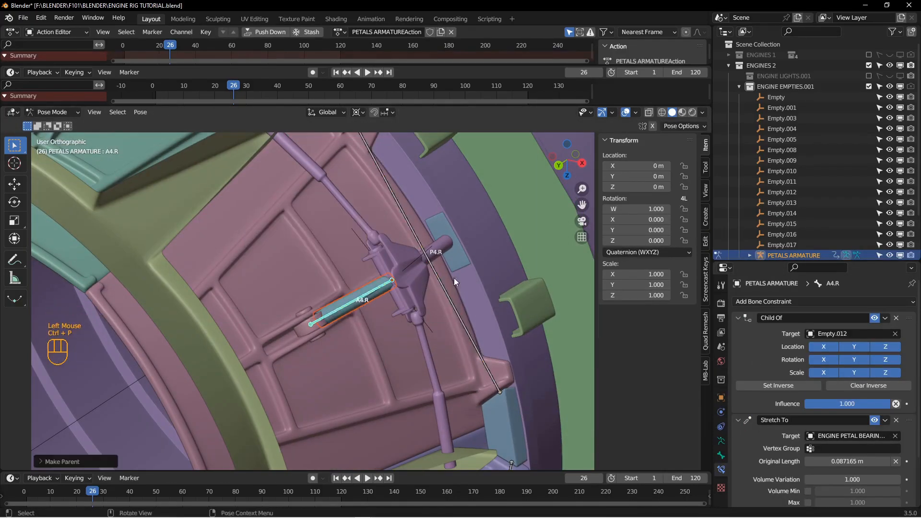
Retarget both constraints of the remaining right actuator bone after A4.R, and parent its actuator rod mesh to that bone.
middle_click_drag(352, 301, 378, 243, "shift")
left_click(377, 244)
left_click(895, 333)
left_click(895, 436)
left_click(895, 333)
left_click(466, 244)
left_click(894, 436)
key("ctrl+p")
left_click(384, 246)
Clear the rotation of the right petal bone beside the newly parented actuator rod.
left_click(495, 264)
middle_click_drag(496, 264, 432, 323)
left_click(453, 294)
key("alt+r")
Parent the right nozzle's actuator ring mesh to bone Rods.R of PETALS ARMATURE.
middle_click_drag(432, 323, 444, 308, "shift")
left_click(501, 295)
scroll(418, 299, "down", 2)
key("Tab")
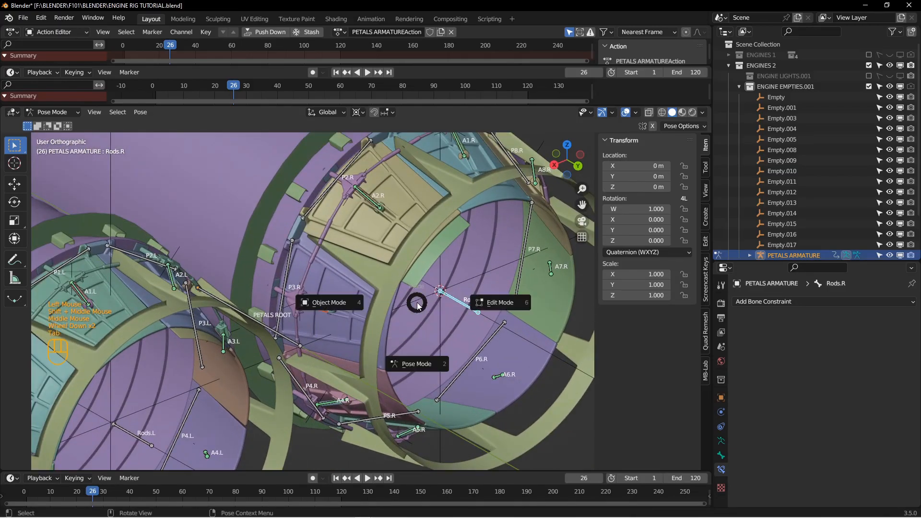
left_click(312, 258)
middle_click_drag(312, 258, 323, 220)
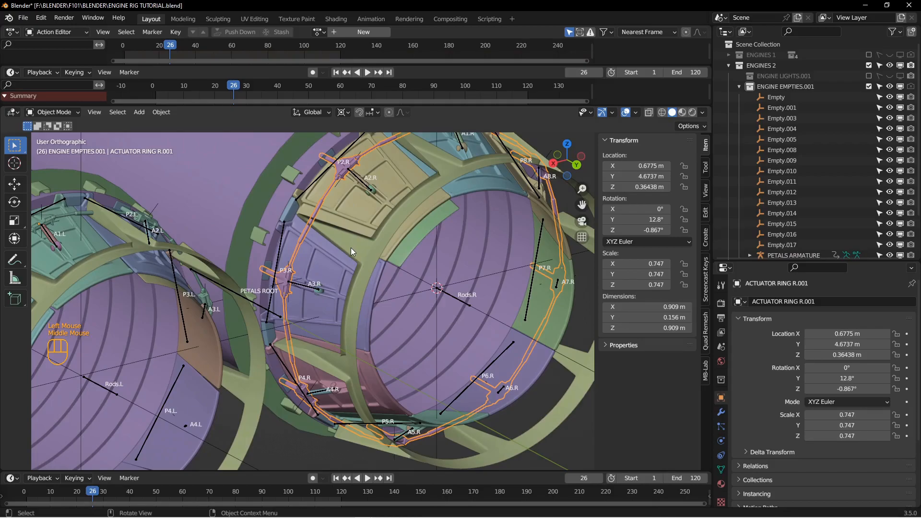
left_click(455, 300, "shift")
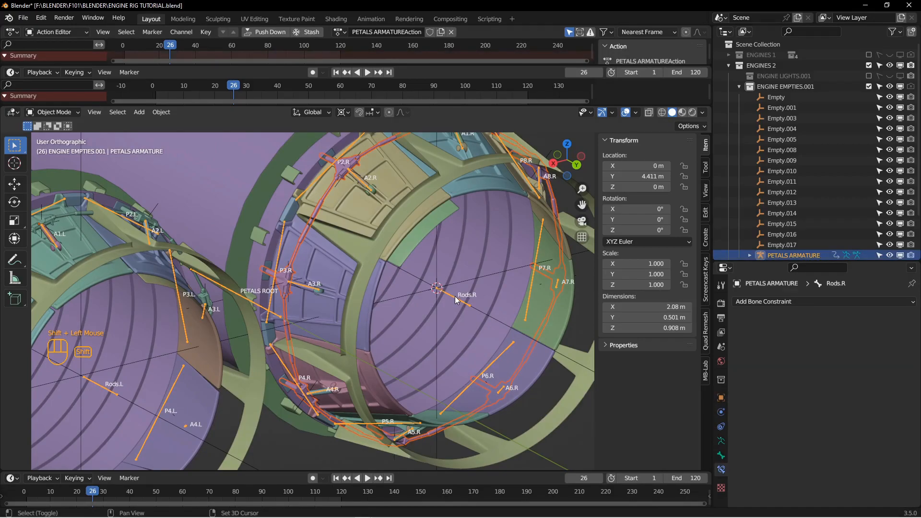
key("Tab")
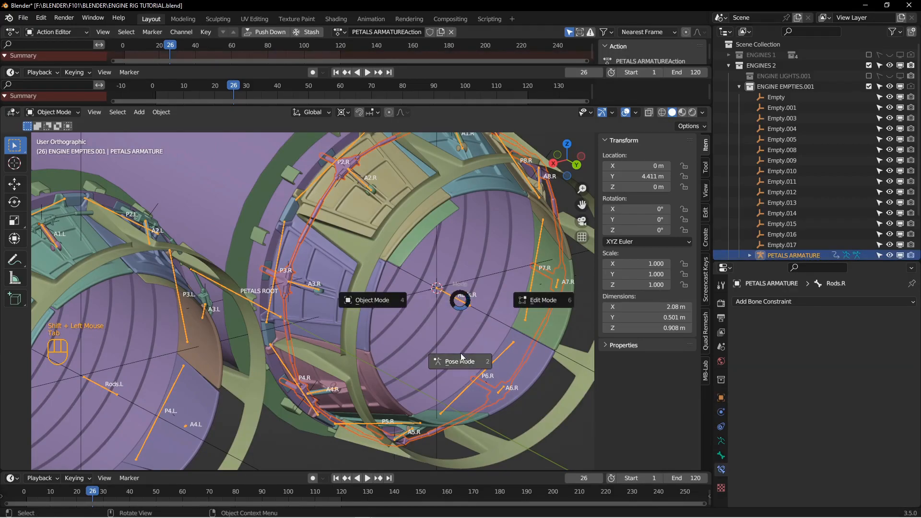
left_click(460, 360)
mouse_move(458, 308)
middle_mouse_down()
mouse_move(455, 319)
mouse_move(464, 311)
middle_mouse_up()
key("ctrl+p")
left_click(465, 304)
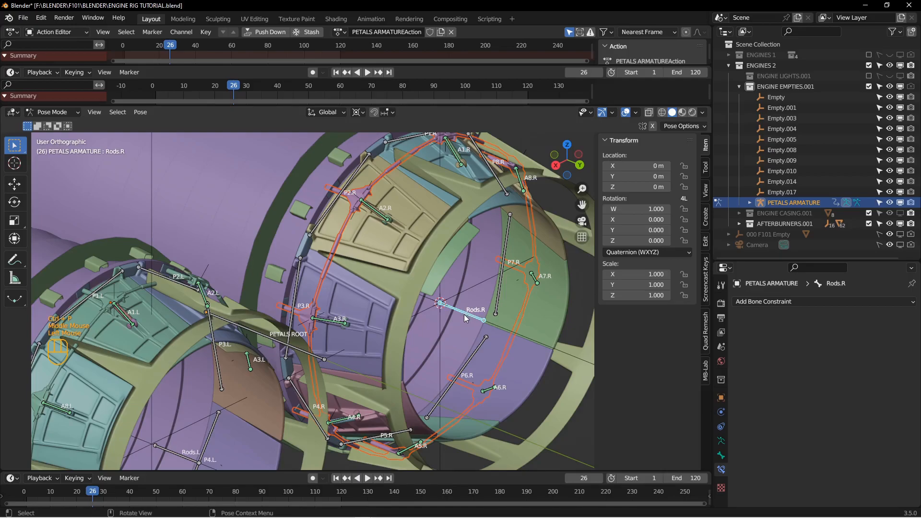
Test the parented actuator ring by moving bone Rods.R, and cancel the move.
key("g")
right_click(447, 312)
scroll(447, 312, "up", 3)
middle_click_drag(448, 312, 408, 308)
scroll(417, 308, "down", 2)
scroll(405, 304, "up", 1)
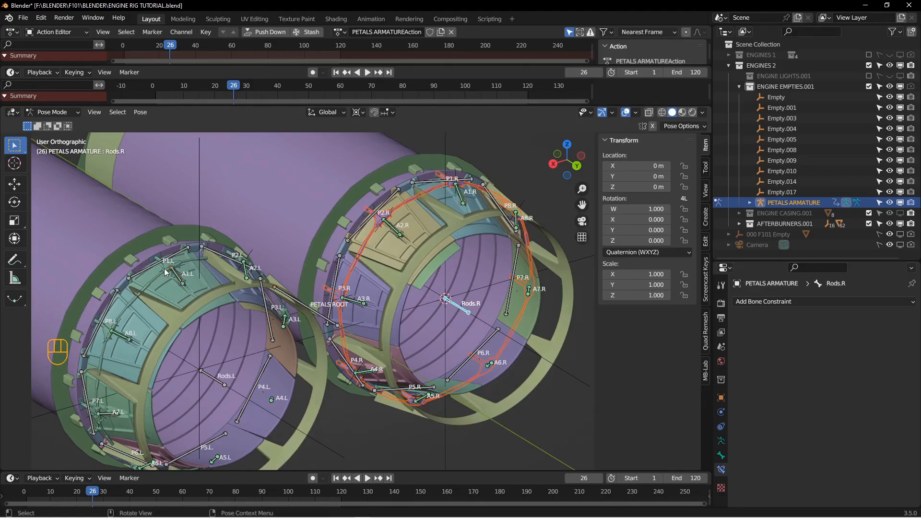
Keyframe the right petal bones' Y rotation at 0° on frame 1 and 17° on frame 120.
scroll(323, 250, "down", 1)
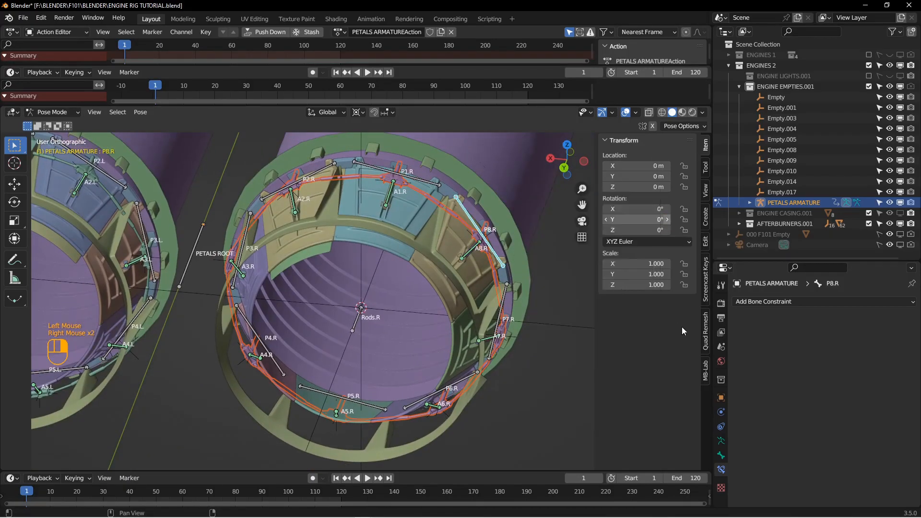
middle_click_drag(336, 288, 387, 320)
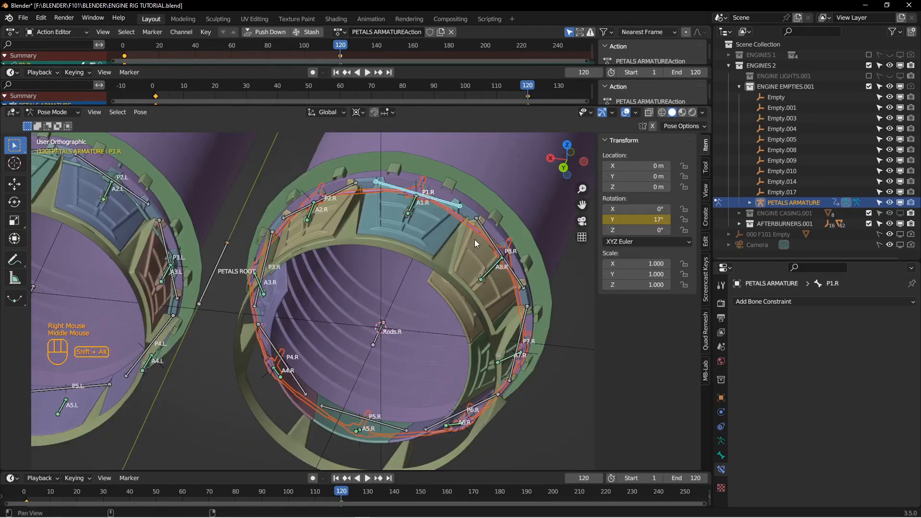
left_click(623, 220)
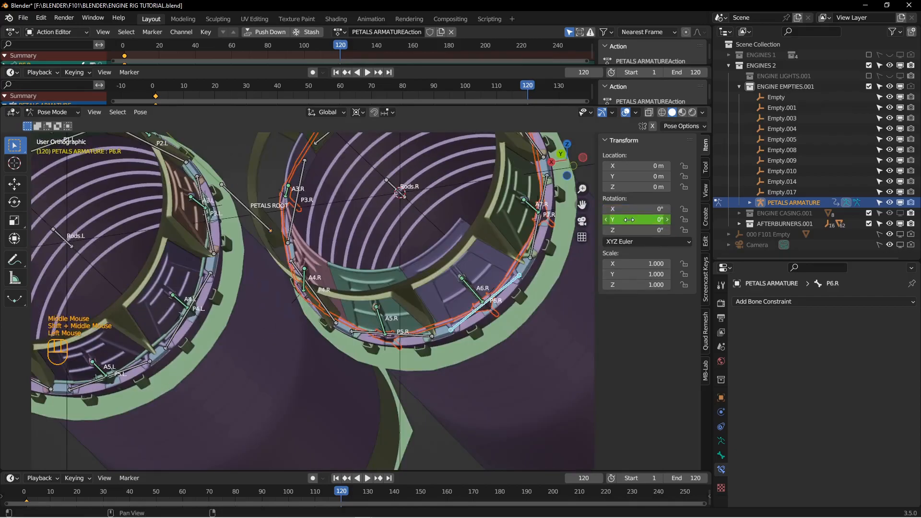
right_click(623, 219)
right_click(596, 222)
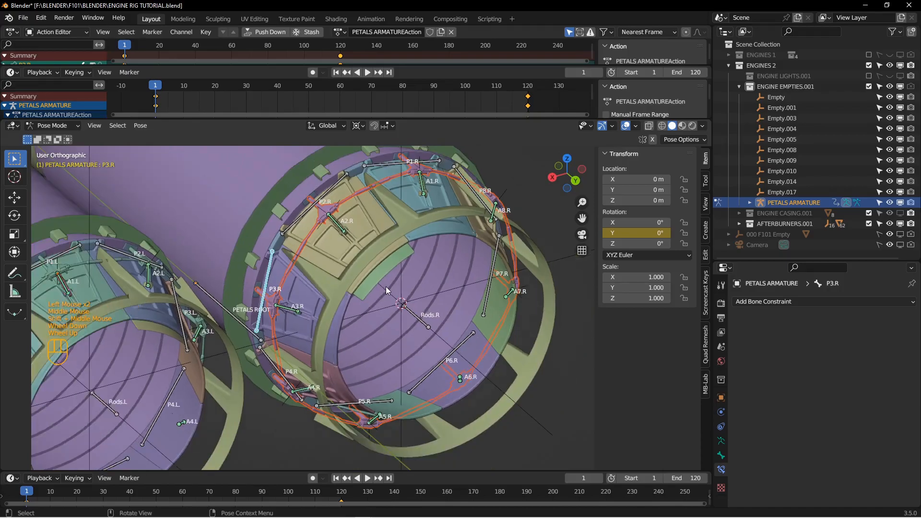
Scrub the animation from frame 1 to about frame 71 to examine the right petals' motion.
middle_click_drag(386, 286, 395, 298, "shift")
middle_click_drag(386, 255, 378, 220)
left_click_drag(159, 85, 376, 108)
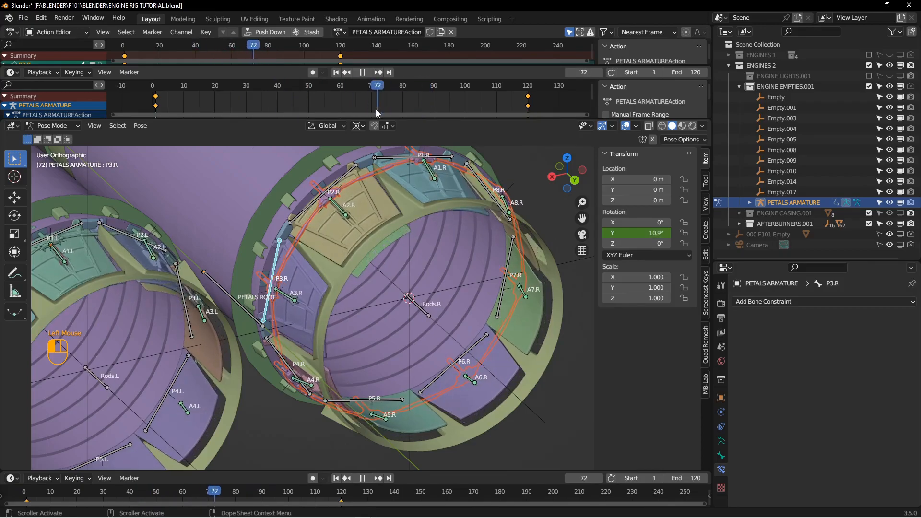
scroll(368, 233, "up", 2)
middle_click_drag(368, 233, 390, 261, "shift")
scroll(391, 261, "down", 1)
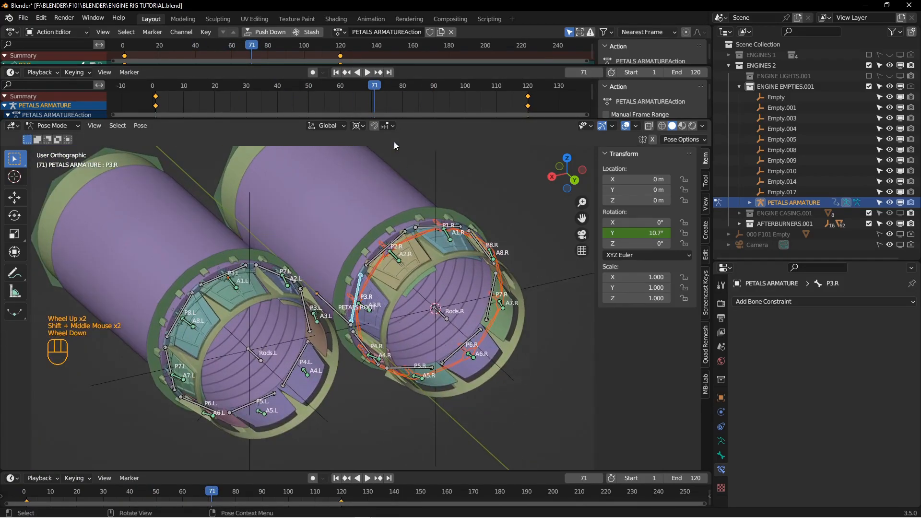
Play back the petal animation from the start to examine both nozzles together.
left_click(367, 72)
left_click_drag(193, 80, 155, 91)
middle_click_drag(331, 326, 324, 284)
middle_click_drag(324, 284, 355, 259, "shift")
middle_click_drag(356, 259, 348, 283)
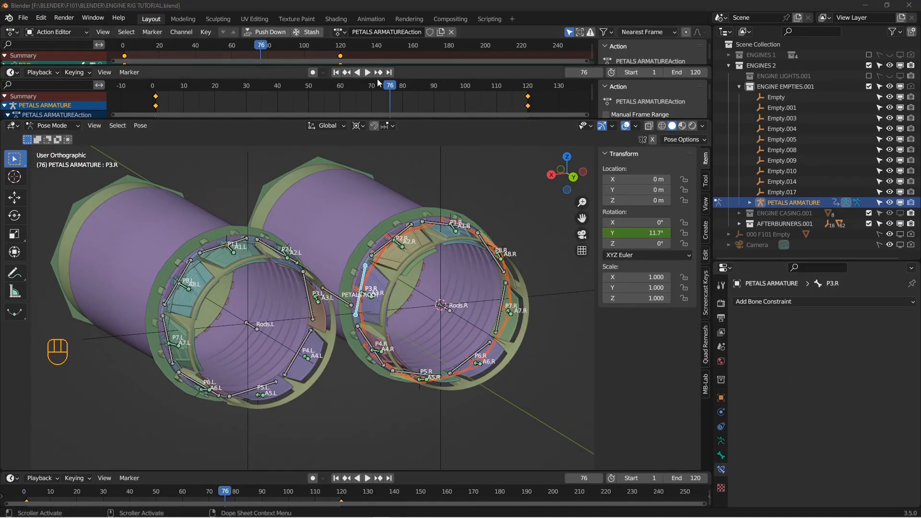
left_click(367, 73)
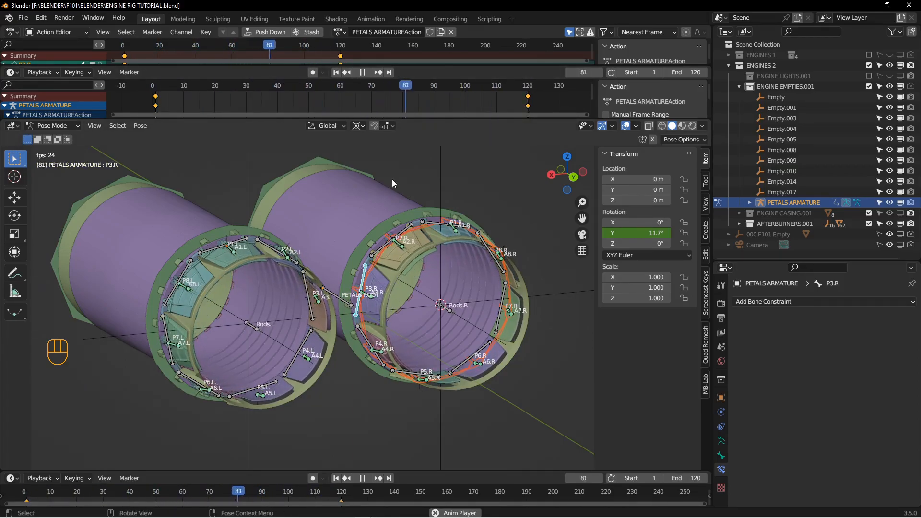
left_click(363, 73)
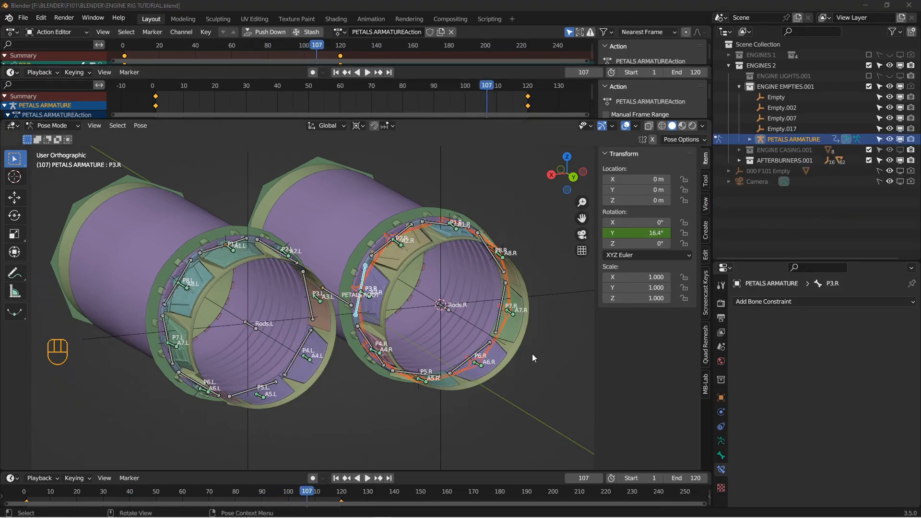
From the back view in Object Mode, snap the 3D cursor to the Empty at the left nozzle's center.
left_click(453, 394)
key("ctrl+KP_1")
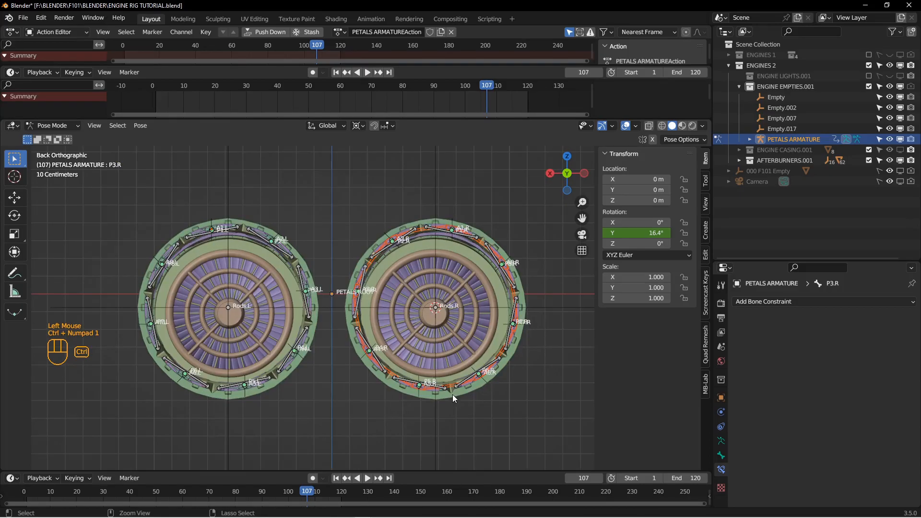
middle_click_drag(261, 349, 365, 314, "shift")
key("Tab")
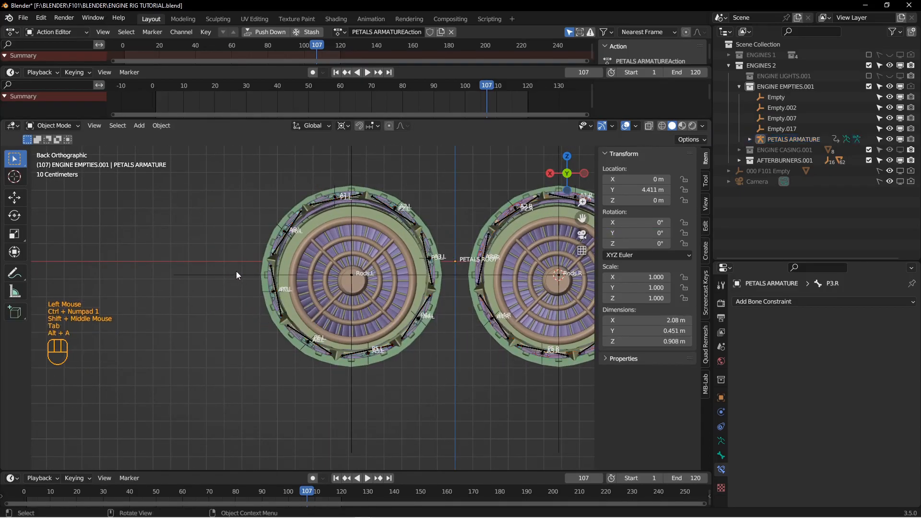
key("alt+a")
left_click(236, 273)
key("shift+s")
left_click(249, 336)
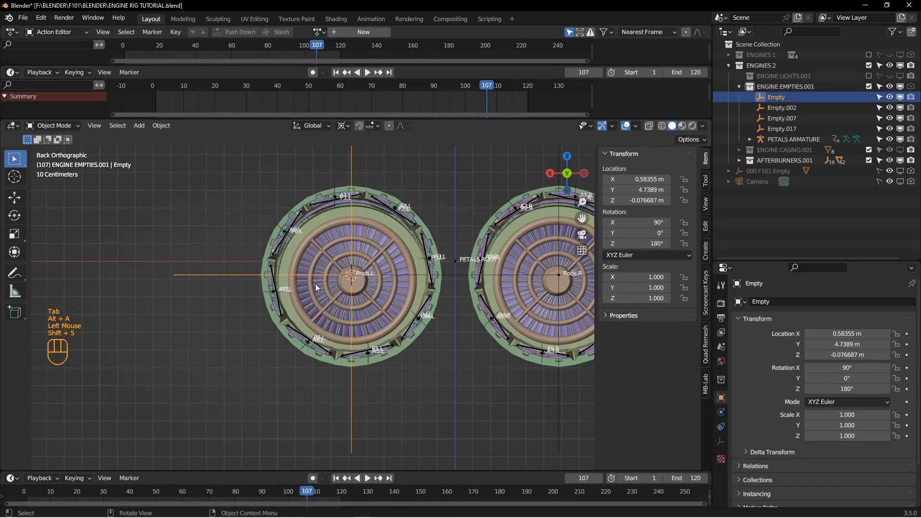
Set the transform pivot to Median Point and add a mesh circle with 24 vertices at the 3D cursor.
left_click(343, 125)
left_click(357, 172)
middle_click_drag(358, 172, 349, 228, "shift")
key("shift+a")
mouse_move(349, 228)
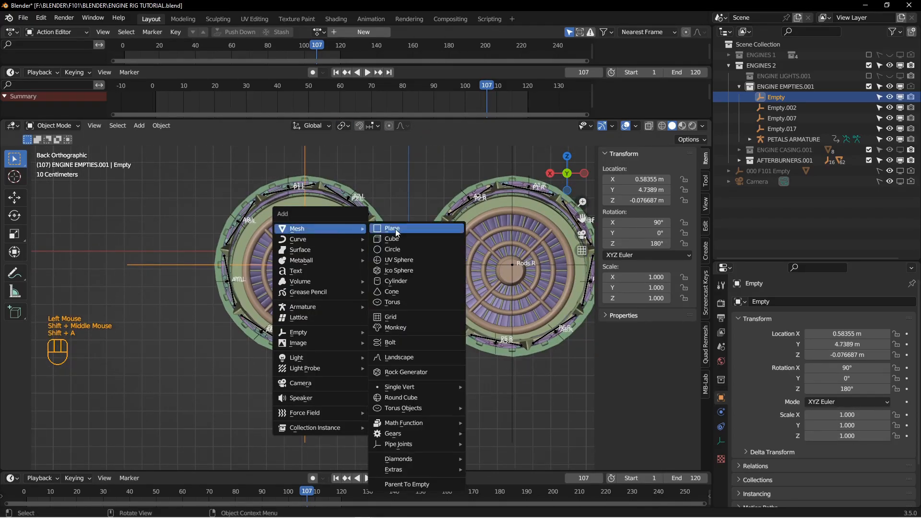
left_click(386, 250)
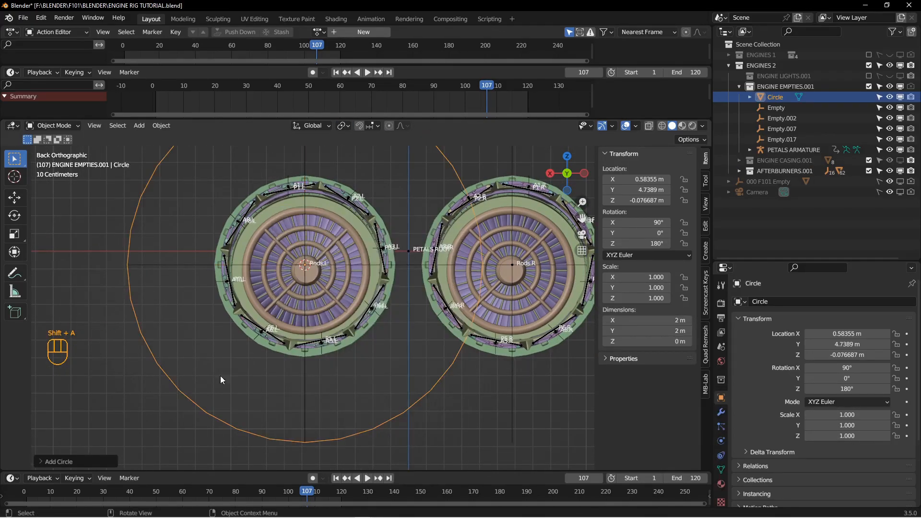
left_click(43, 462)
double_click(128, 348)
type("24")
key("Return")
Scale the circle to about 0.252 and move it along Z to about -0.98 m, below the left nozzle.
key("s")
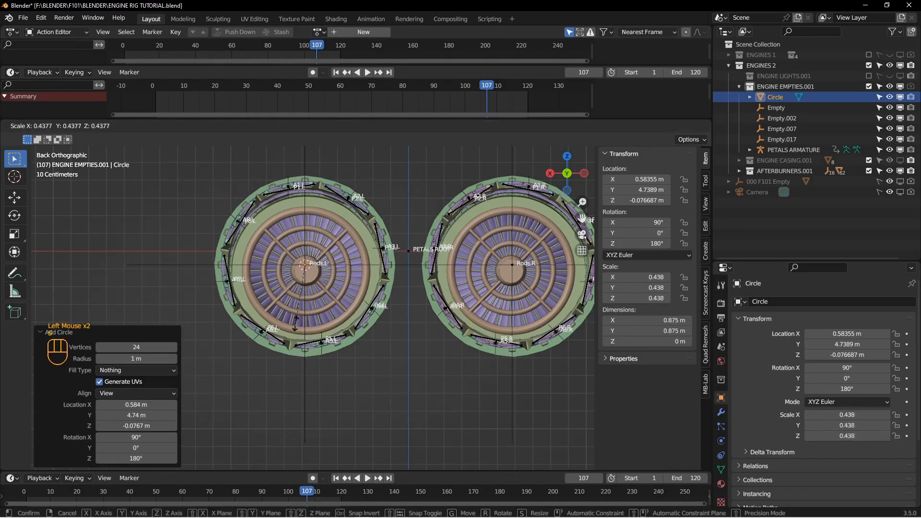
left_click(301, 300)
key("g")
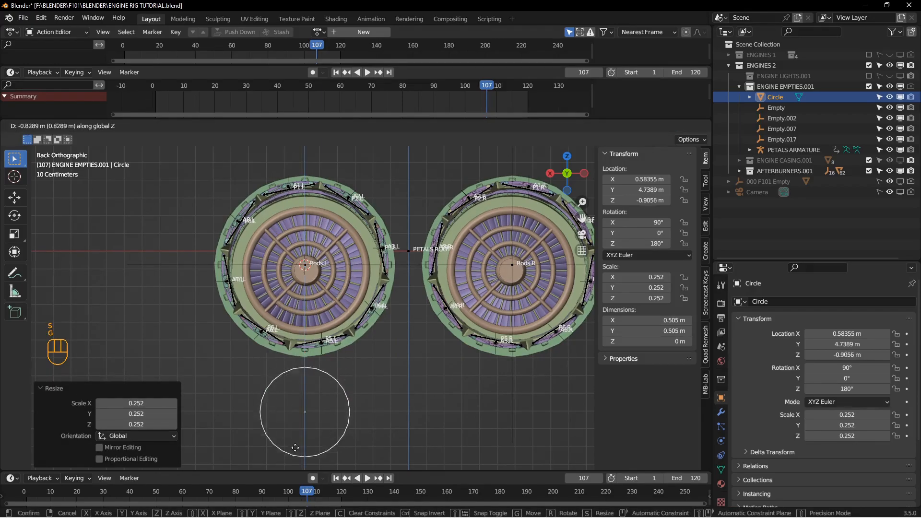
left_click(302, 460)
middle_click_drag(302, 460, 312, 335, "shift")
scroll(311, 336, "down", 1)
Extrude the circle's outline inward, scaled to about 0.651, to form a flat ring.
key("Tab")
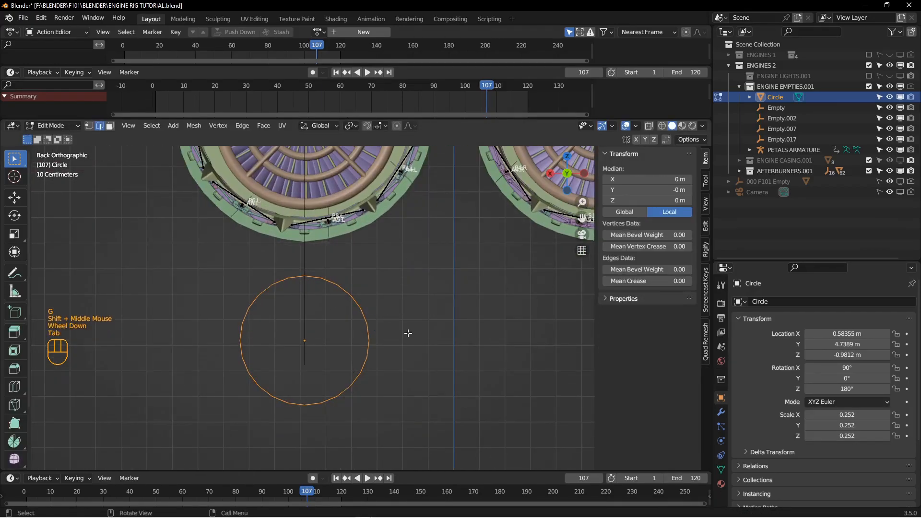
scroll(411, 342, "down", 1)
key("e")
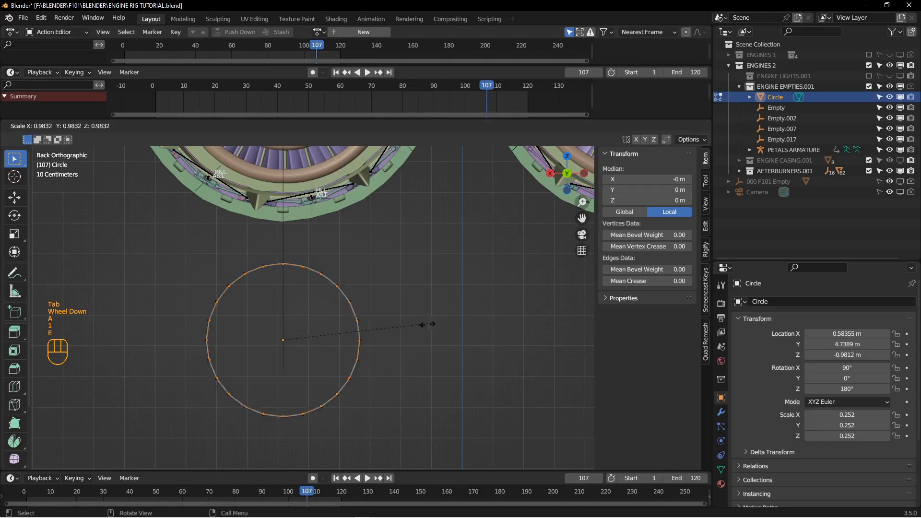
left_click(376, 349)
middle_click_drag(352, 357, 415, 361, "shift")
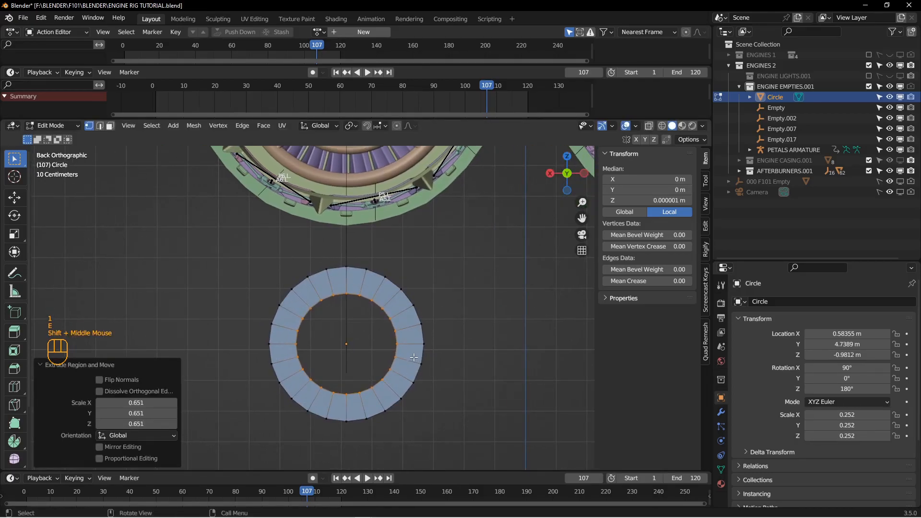
Bevel the ring's topmost and bottommost radial edges with a width of about 0.0185 m.
key("2")
left_click(345, 284)
left_click(358, 394, "shift")
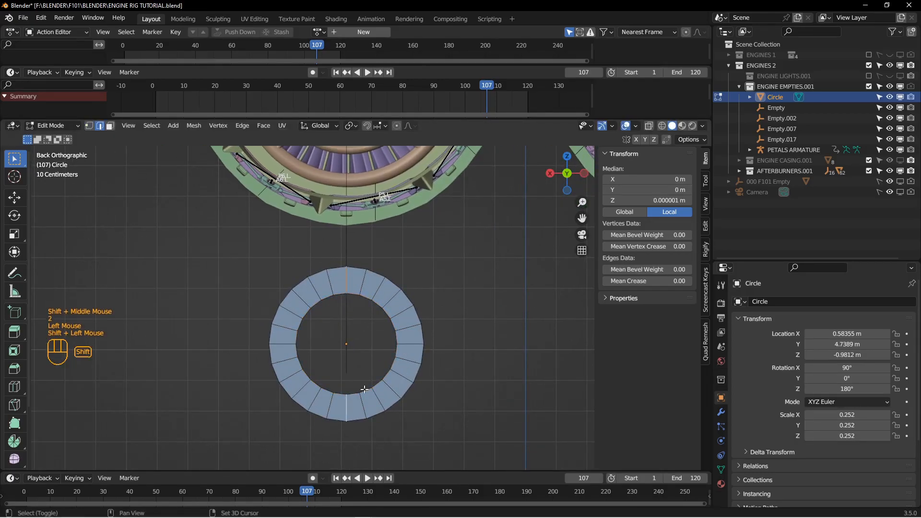
key("ctrl+b")
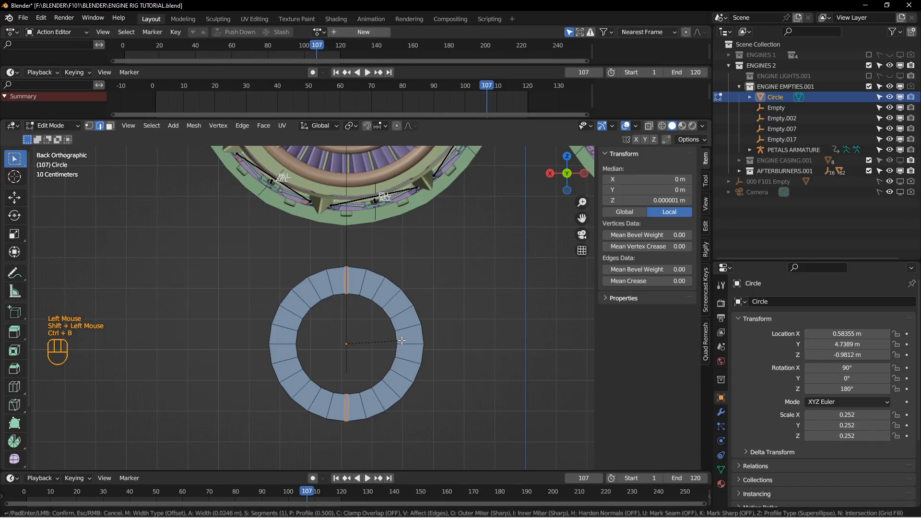
left_click(401, 340)
middle_click_drag(353, 292, 357, 283, "shift")
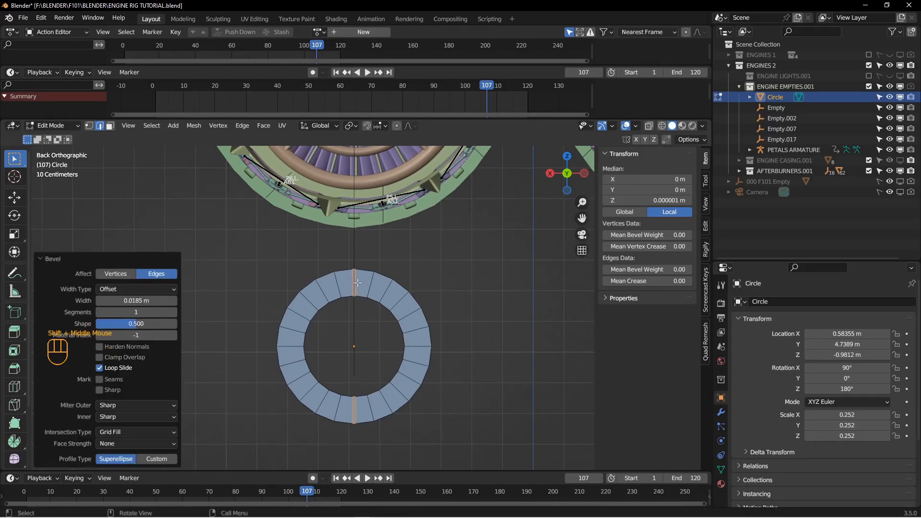
Scale one beveled edge at the ring's top and one at its bottom by 2 about their individual origins.
left_click(363, 376)
left_click(358, 405, "shift")
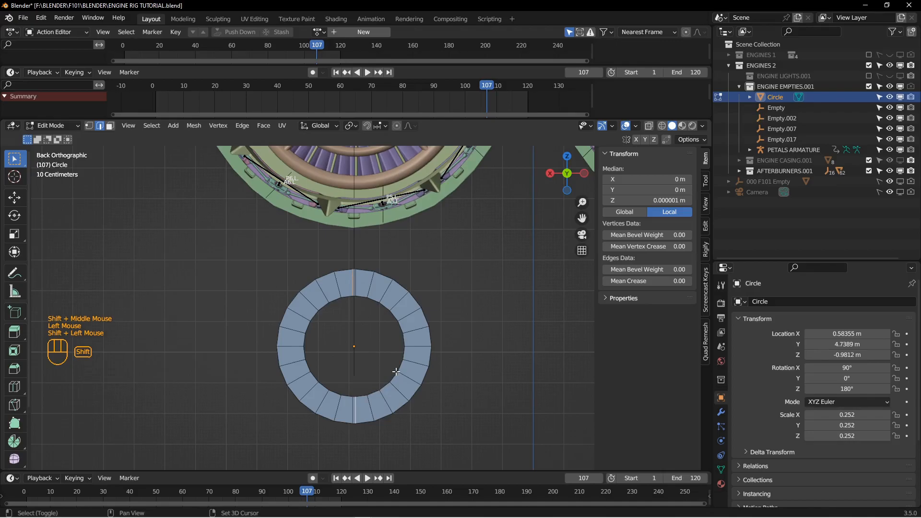
left_click(351, 127)
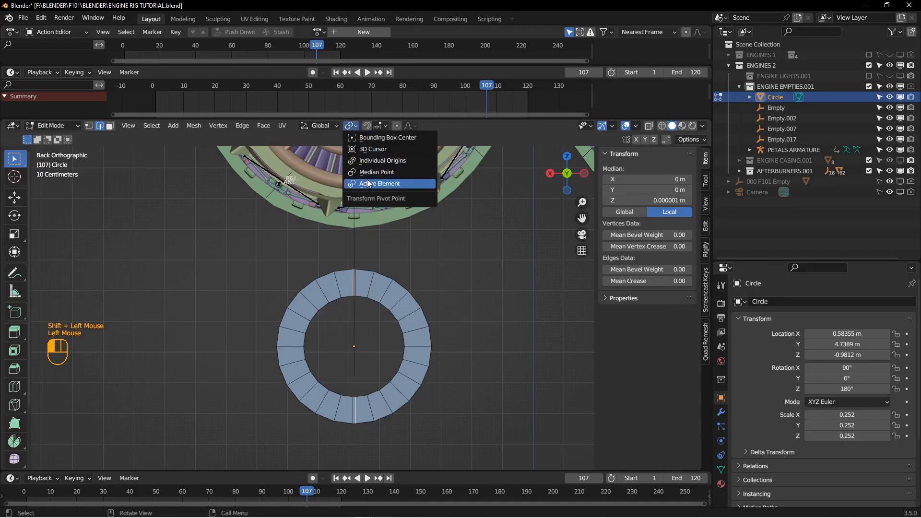
left_click(371, 162)
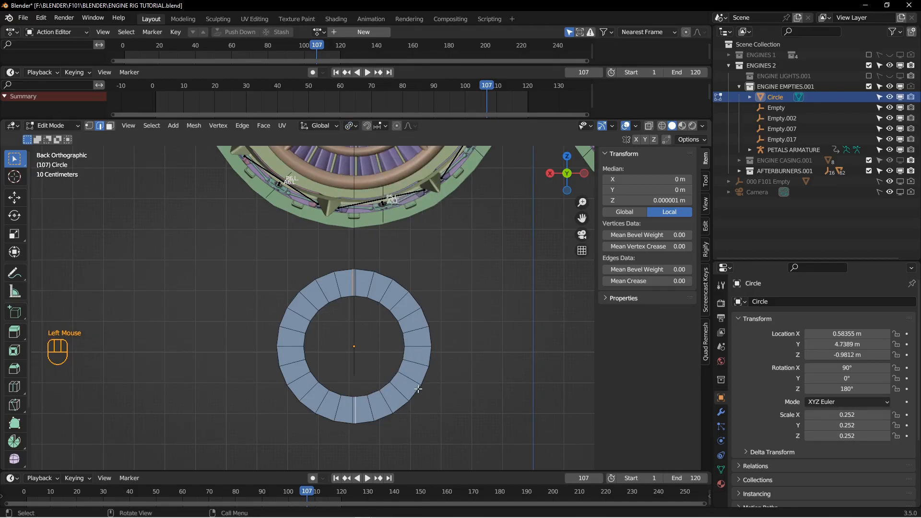
key("s")
key("Return")
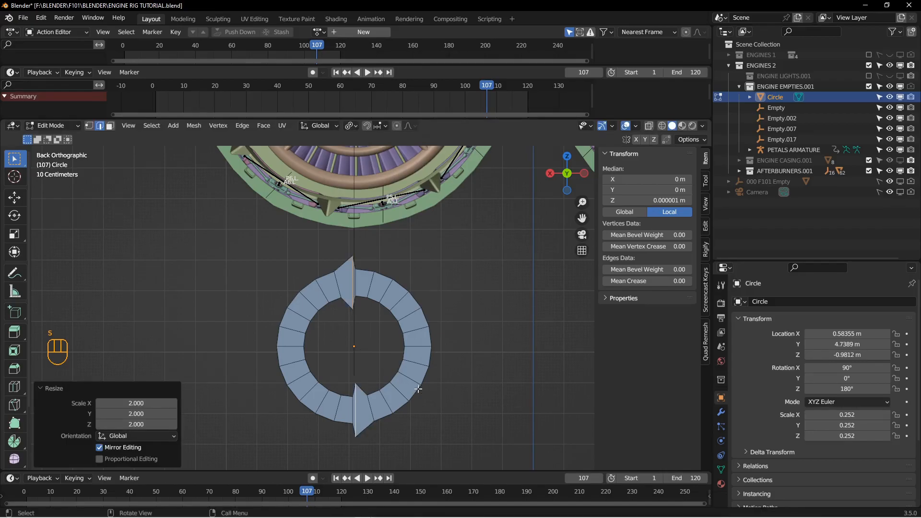
Scale the radial edges next to the two enlarged edges to 0, forming opposite arrowheads on the ring.
left_click(336, 301)
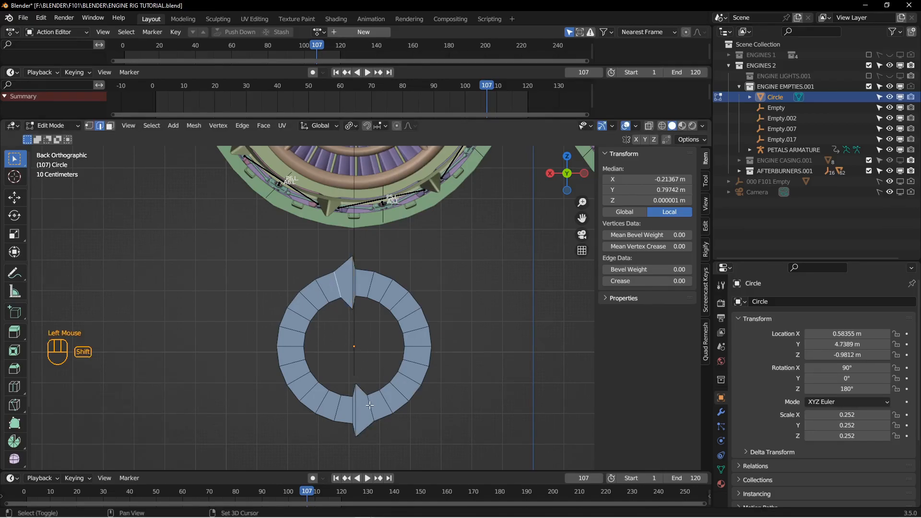
key("s")
key("Return")
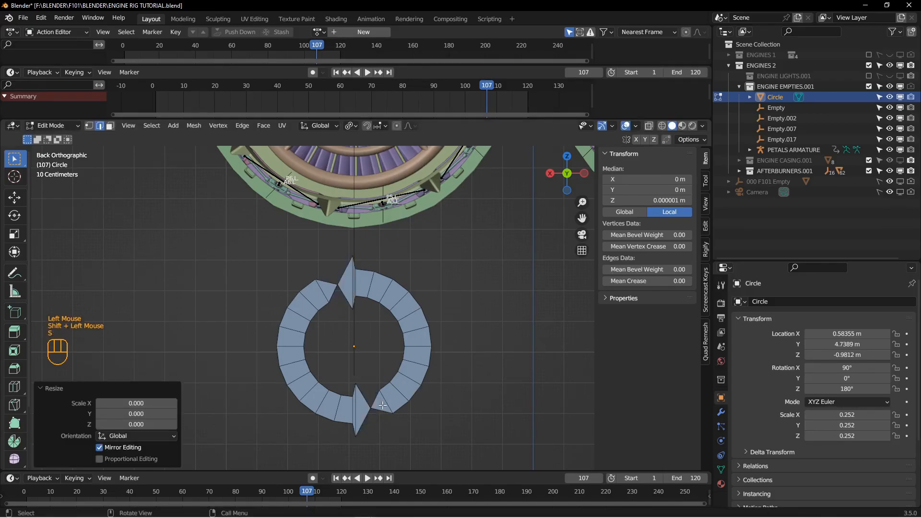
Delete the two ring faces directly in front of the arrowhead tips to open gaps.
key("3")
left_click(325, 294)
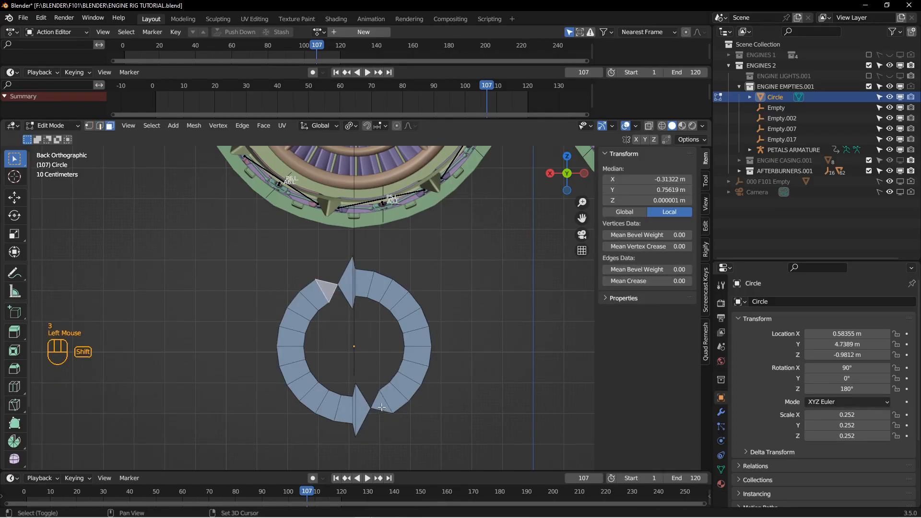
key("x")
left_click(377, 400)
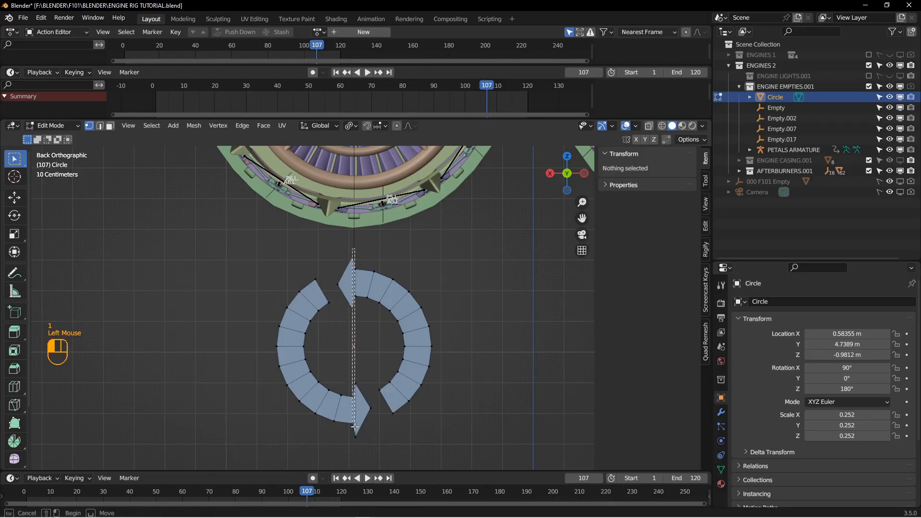
Align the base vertices of both arrowheads on one vertical line by scaling them to 0 along X.
left_click_drag(360, 455, 360, 455)
left_click(352, 127)
left_click(366, 161)
key("s")
key("x")
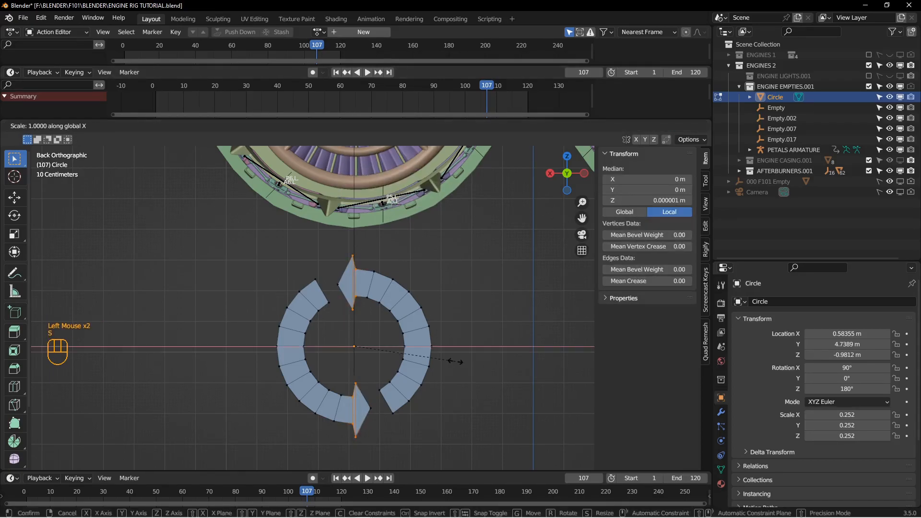
key("0")
key("Return")
Merge all of the ring's vertices by distance and return to Object Mode.
key("a")
key("m")
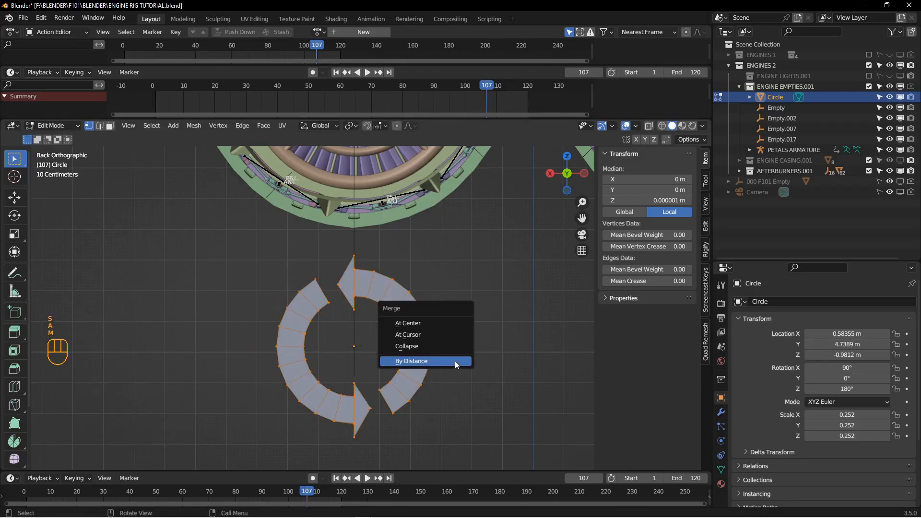
left_click(455, 365)
middle_click_drag(345, 354, 341, 321, "shift")
key("Tab")
left_click(341, 357)
scroll(361, 364, "up", 2)
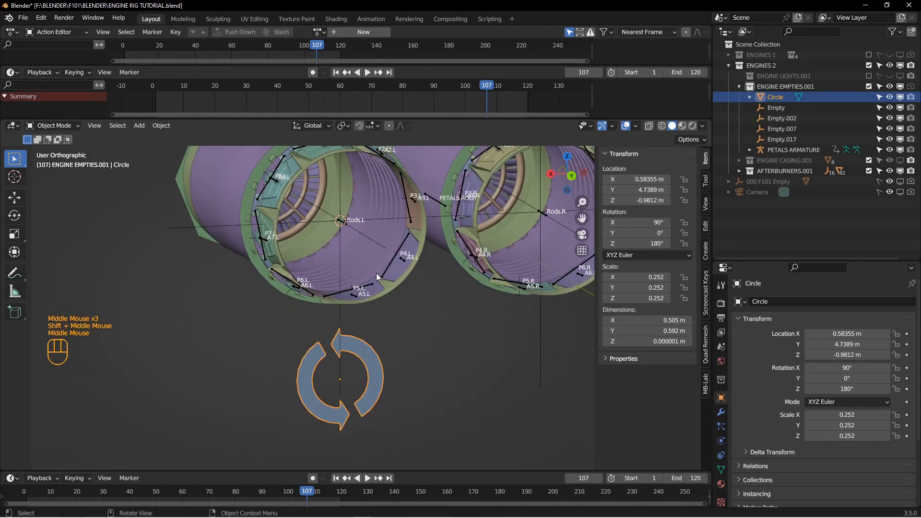
middle_click_drag(399, 350, 391, 334, "shift")
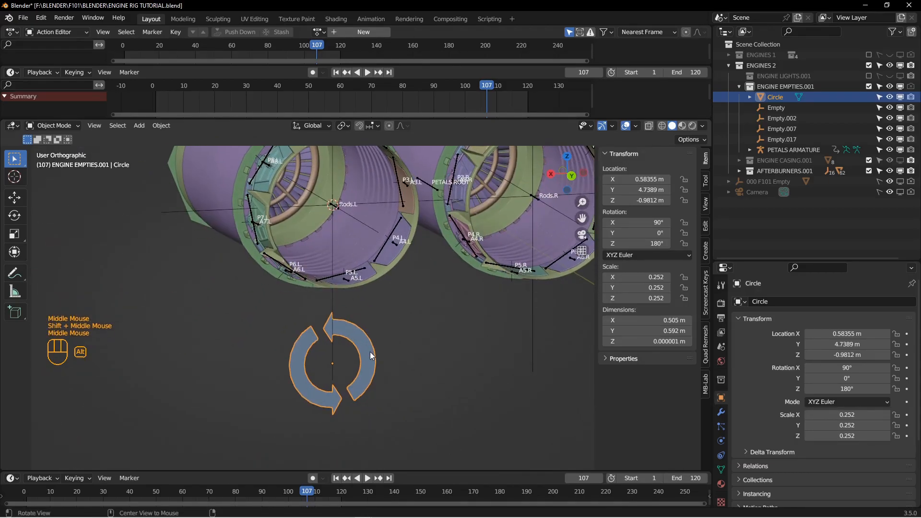
Set the transform pivot point to Median Point.
left_click(602, 127)
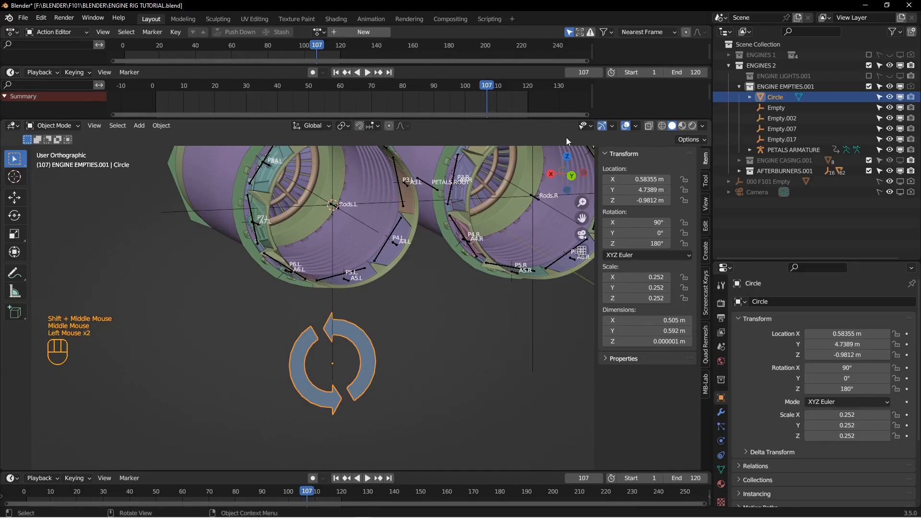
left_click(344, 127)
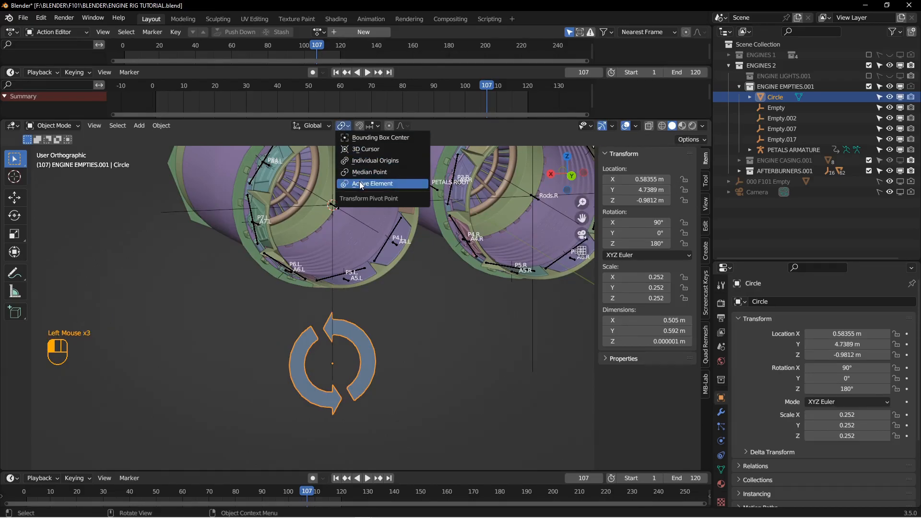
left_click(362, 173)
middle_click_drag(314, 291, 342, 310)
middle_click_drag(356, 347, 366, 342, "shift")
left_click(613, 126)
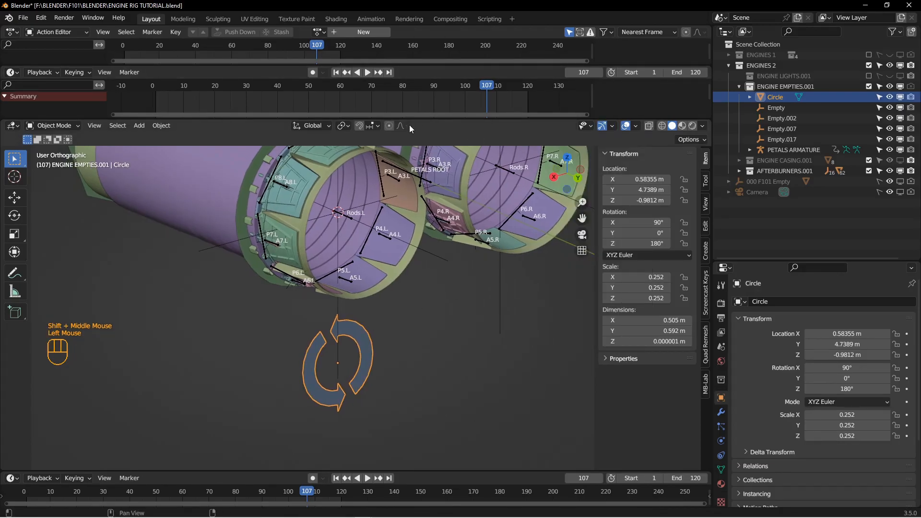
Apply the rotation and scale of the arrow ring.
right_click(363, 345)
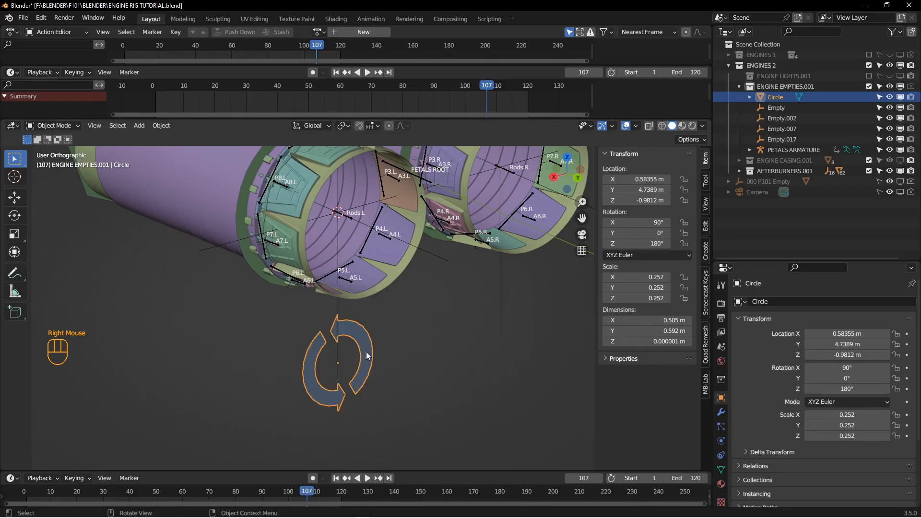
key("ctrl+a")
left_click(364, 347)
middle_click_drag(372, 345, 377, 344)
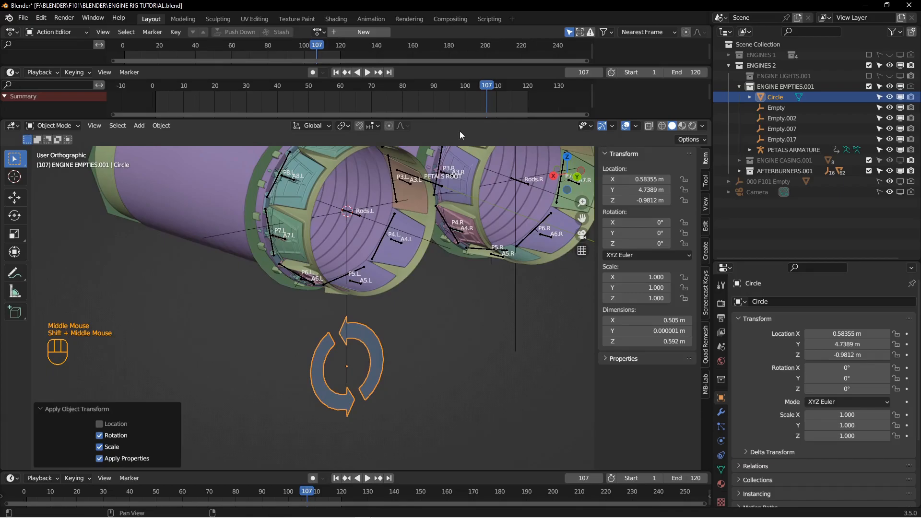
Keep the pivot at Median Point and show the object Move gizmo in the viewport.
left_click(343, 127)
left_click(358, 173)
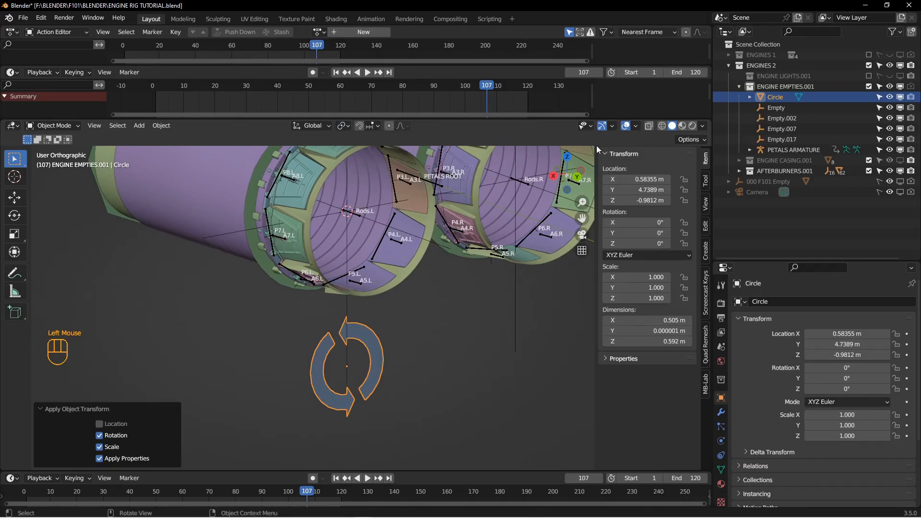
left_click(613, 127)
left_click(573, 225)
middle_click_drag(384, 365, 364, 322)
Duplicate the arrow ring in place and set the copy's X location to -0.58355 m, below the right nozzle.
key("ctrl+KP_1")
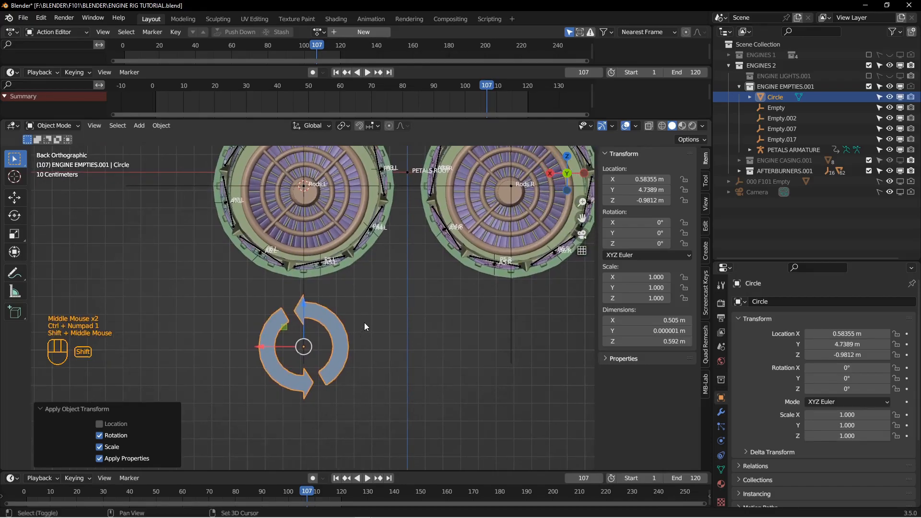
key("shift+d")
right_click(364, 323)
left_click(638, 180)
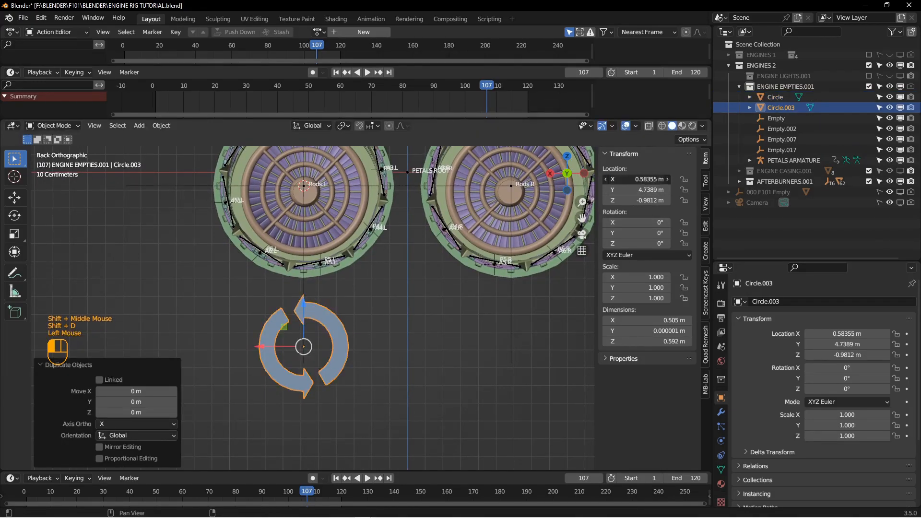
key("Left")
type("-")
key("Return")
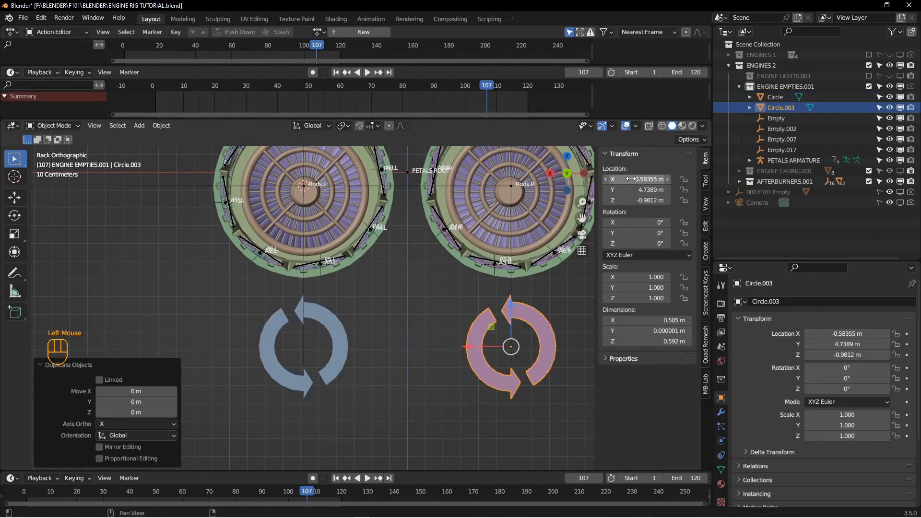
Save the file and return the timeline to frame 1.
scroll(384, 347, "down", 2)
middle_click_drag(344, 367, 367, 379, "alt")
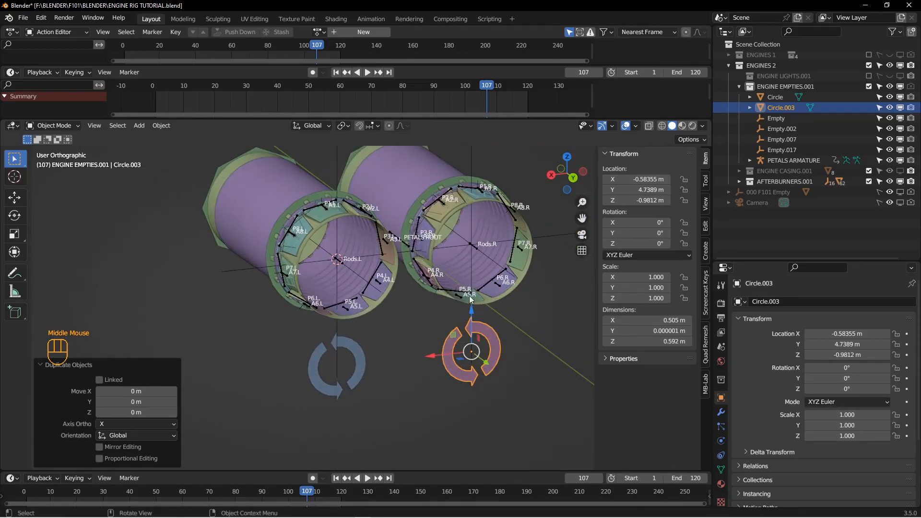
left_click(486, 346)
middle_click_drag(427, 249, 405, 284, "shift")
middle_click_drag(394, 296, 388, 303, "shift")
middle_click_drag(379, 348, 370, 375, "shift")
key("ctrl+s")
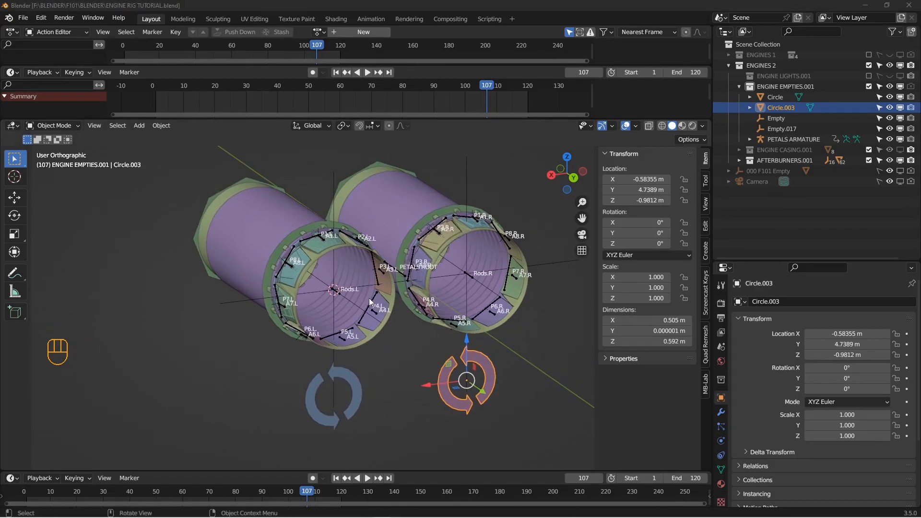
left_click(336, 72)
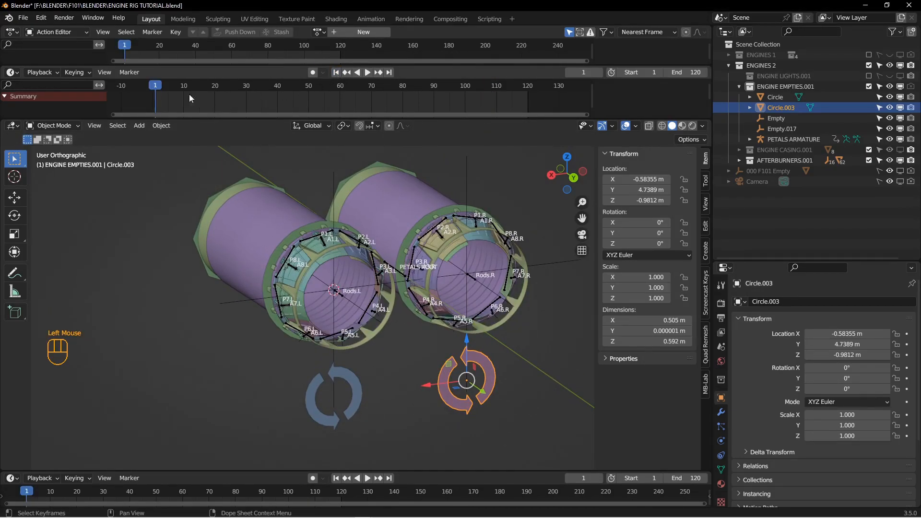
Hide the viewport gizmos and rename the arrow ring below the left nozzle as LEFT PETALS.
middle_click_drag(487, 266, 389, 282)
mouse_move(389, 282)
middle_mouse_down()
mouse_move(382, 268)
mouse_move(383, 288)
middle_mouse_up()
middle_click_drag(382, 307, 370, 356, "shift")
mouse_move(363, 367)
middle_mouse_down("shift")
mouse_move(364, 381)
mouse_move(358, 375)
middle_mouse_up("shift")
left_click(359, 377)
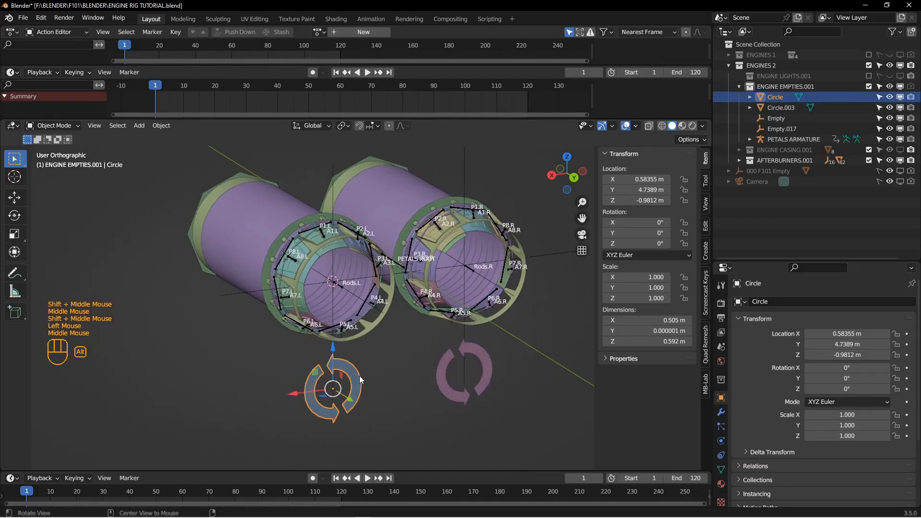
left_click(602, 126)
key("F2")
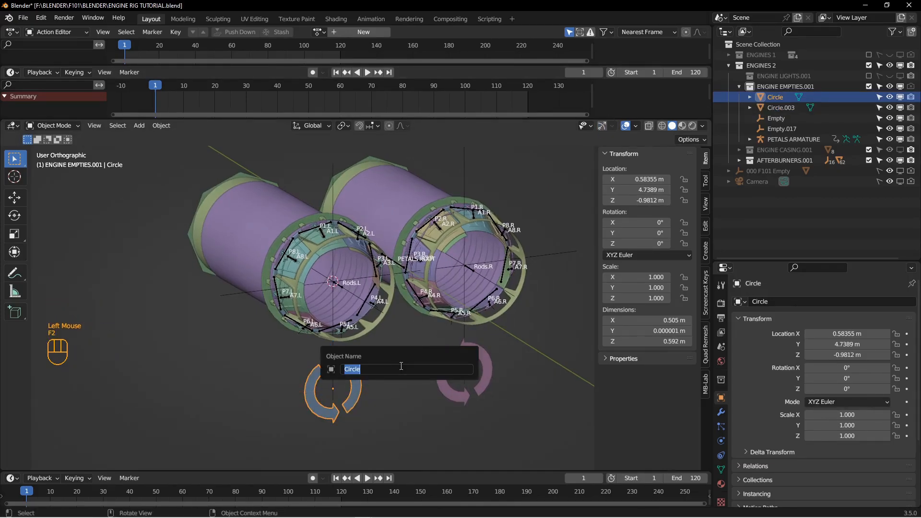
type("LEFT EGN")
key("BackSpace")
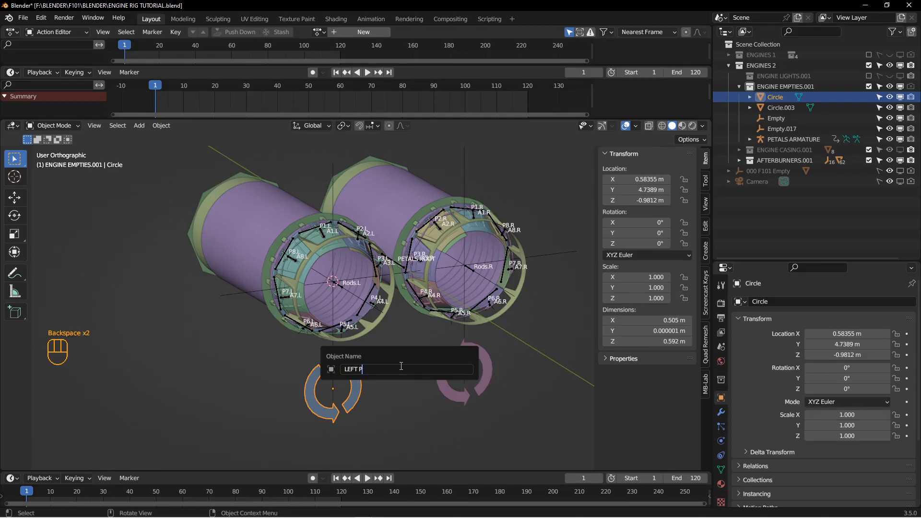
type("PETALS")
key("Return")
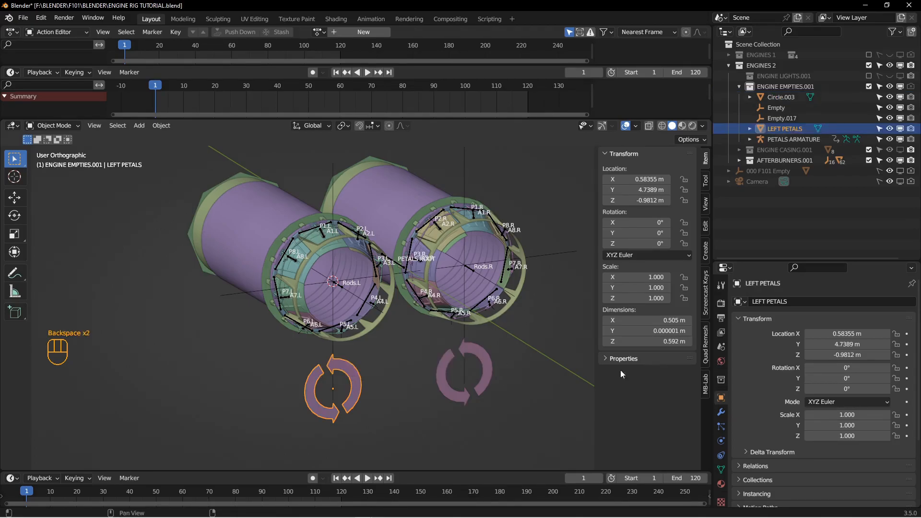
Turn on the viewport name display for the LEFT PETALS ring.
scroll(752, 446, "down", 4)
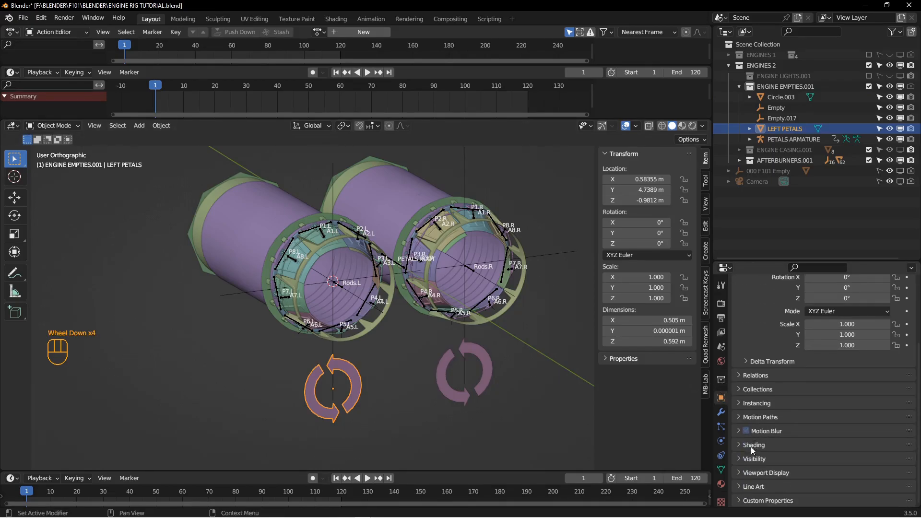
left_click(739, 472)
scroll(748, 460, "down", 2)
left_click(807, 430)
Rename the arrow ring below the right nozzle as RIGHT PETALS and display its name in the viewport.
left_click(485, 383)
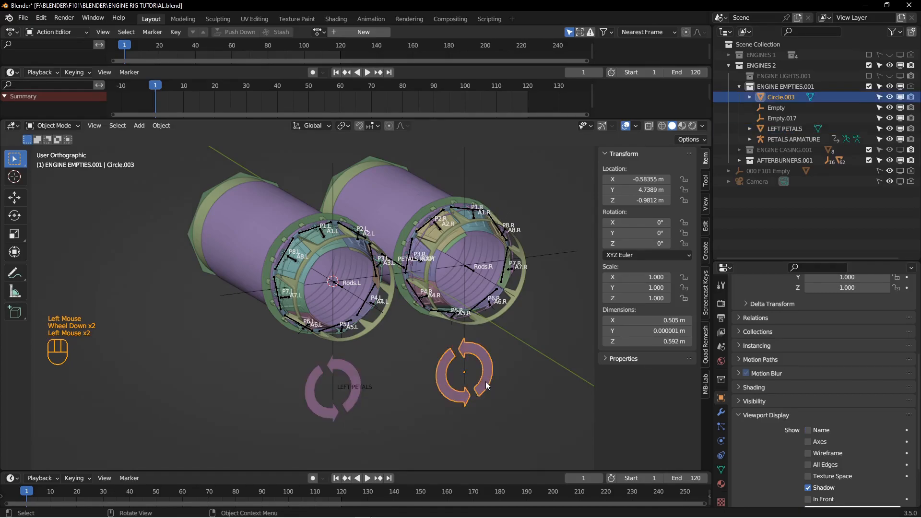
key("F2")
type("RIGHT PETALS")
key("Return")
left_click(808, 430)
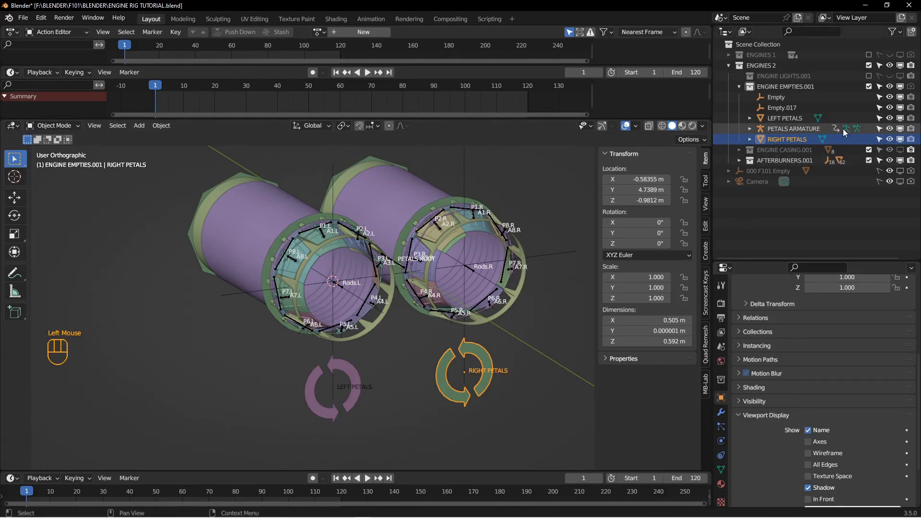
Disable the petals armature and the RIGHT PETALS ring in renders.
left_click(911, 129)
left_click(911, 139)
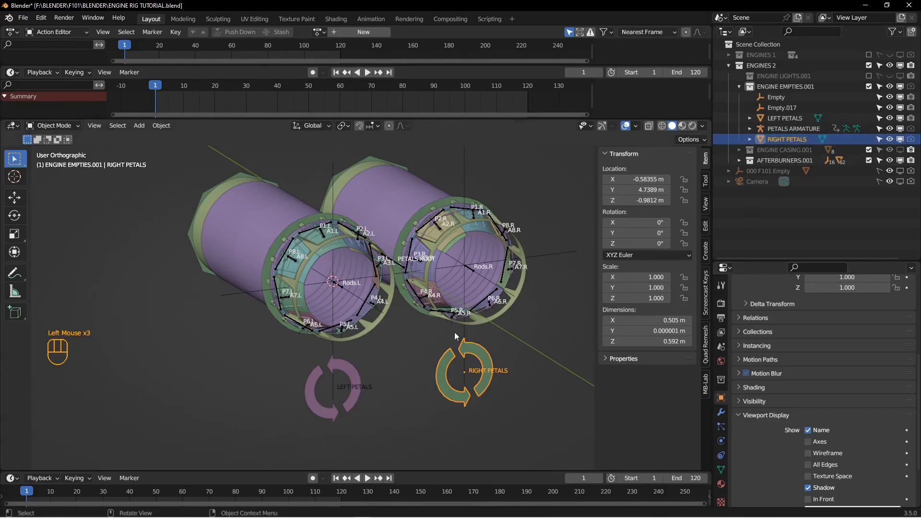
Switch the petals armature to Pose Mode with bone P1.L selected.
middle_click_drag(430, 343, 358, 386)
middle_click_drag(358, 386, 343, 356, "shift")
middle_click_drag(343, 356, 364, 367, "shift")
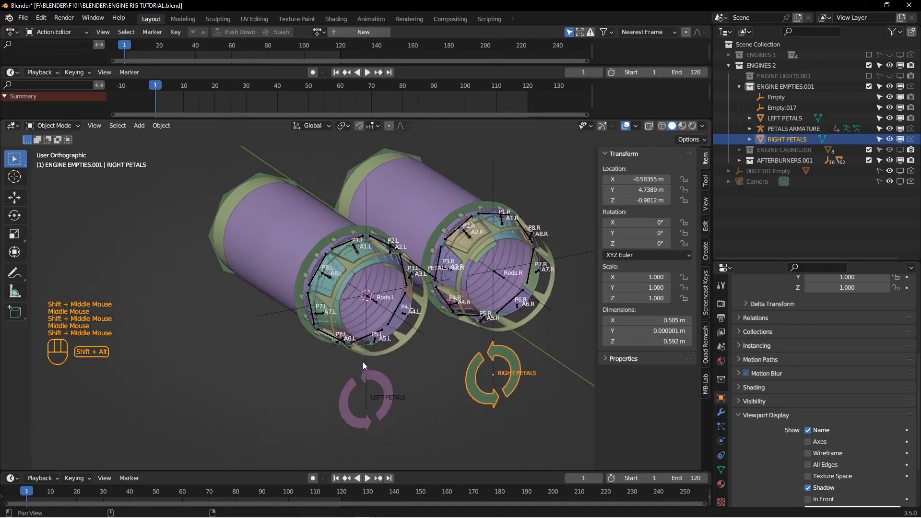
scroll(364, 355, "down", 1)
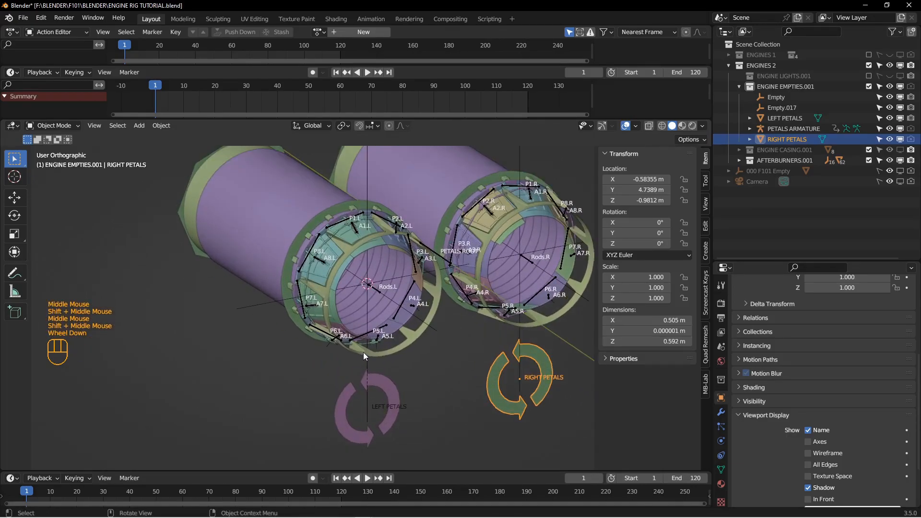
left_click(338, 223)
middle_click_drag(337, 223, 345, 258, "shift")
key("Tab")
left_click(333, 297)
left_click(342, 233)
middle_click_drag(346, 202, 343, 219, "shift")
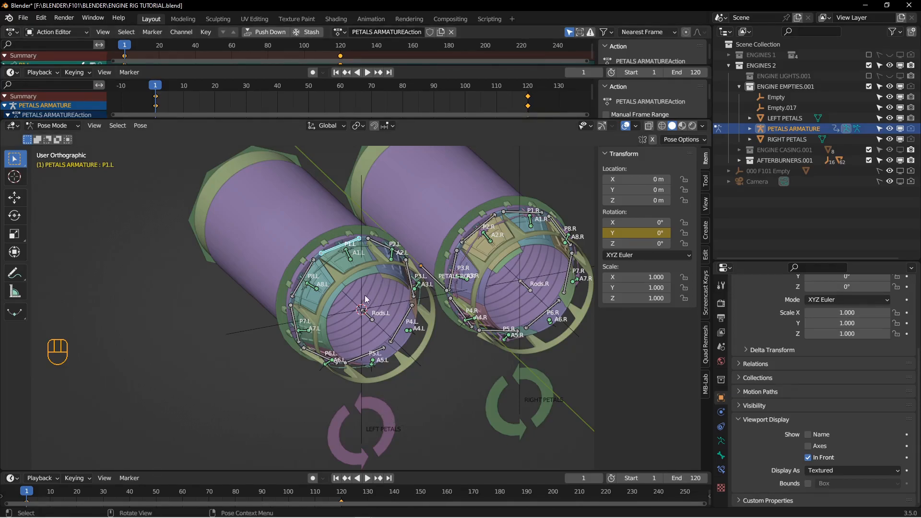
Rename the armature's action as PETAL ACTION and give it a fake user.
left_click(395, 32)
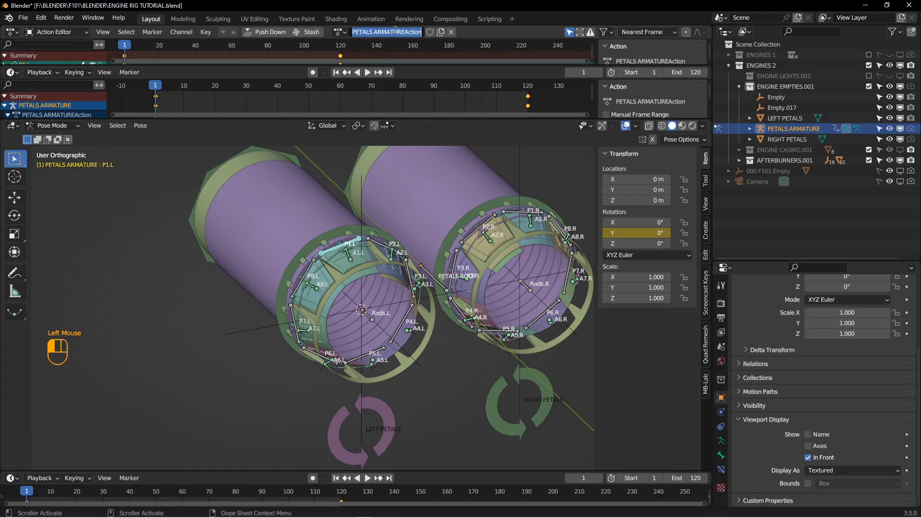
type("PETAL ACTION")
key("Return")
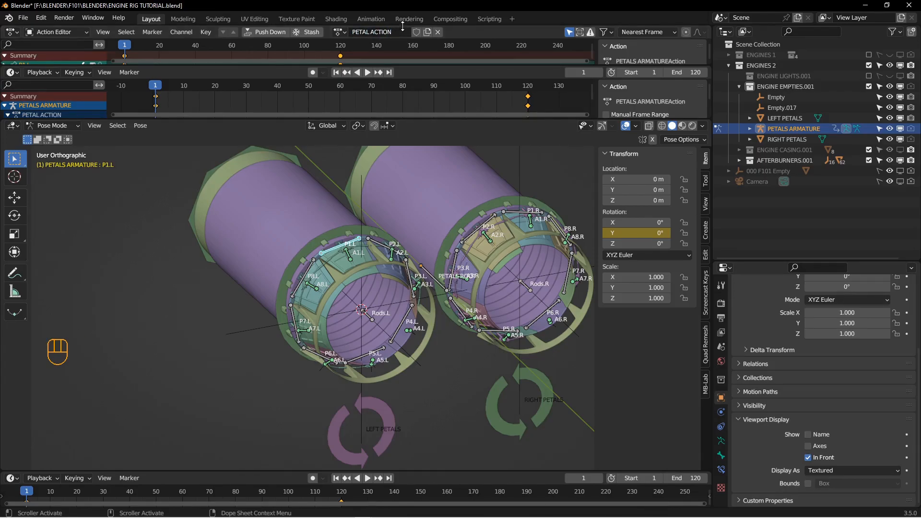
left_click(417, 33)
Unlink PETAL ACTION from the petals armature, scrub the timeline to check the motion, and return to frame 1.
left_click_drag(341, 86, 377, 103)
left_click(331, 72)
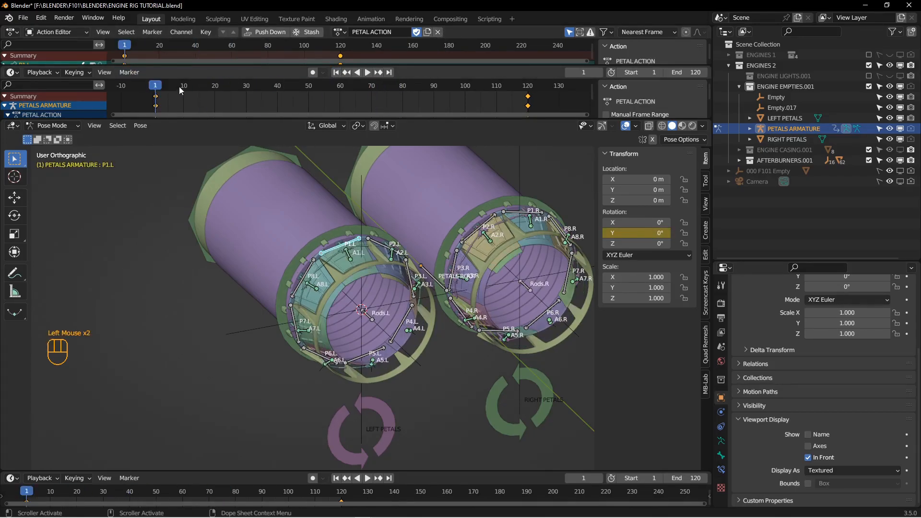
left_click(438, 32)
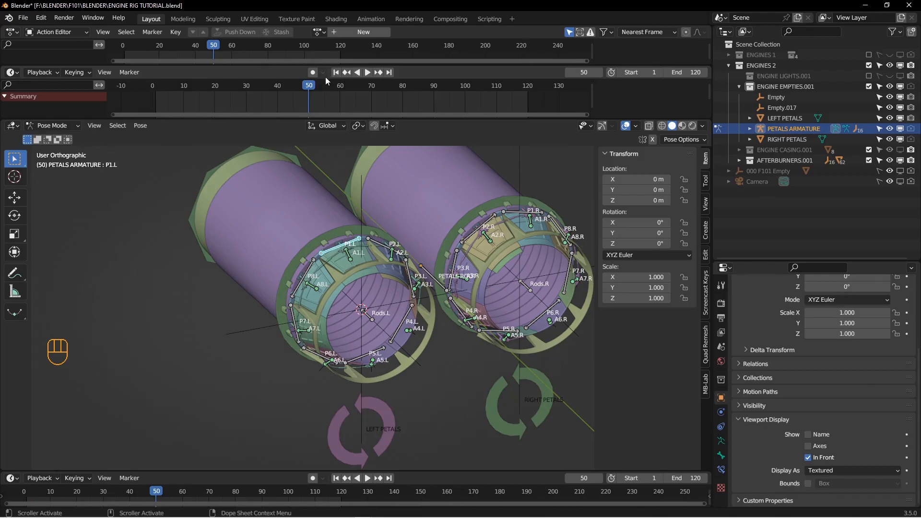
left_click_drag(321, 87, 255, 90)
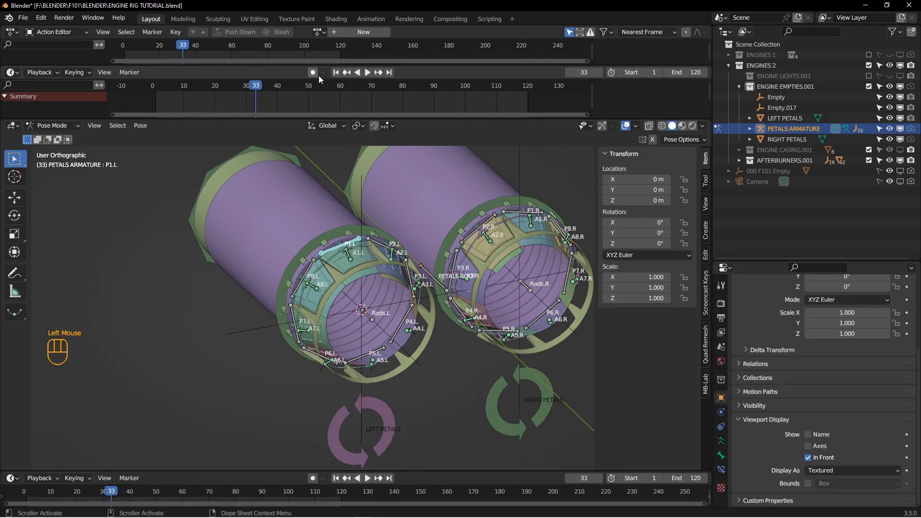
left_click(336, 73)
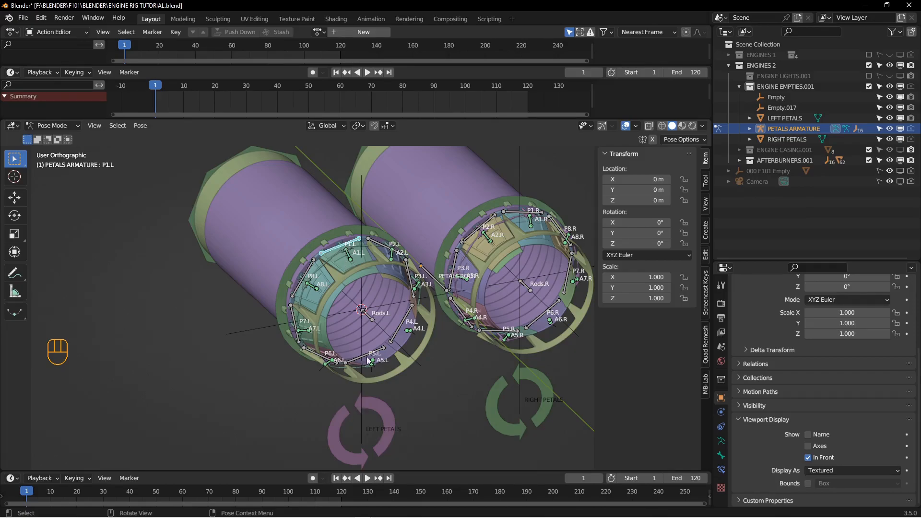
Add an Action bone constraint to bone P1.L and target it at the LEFT PETALS control.
middle_click_drag(373, 403, 373, 397)
middle_click_drag(373, 397, 370, 379, "shift")
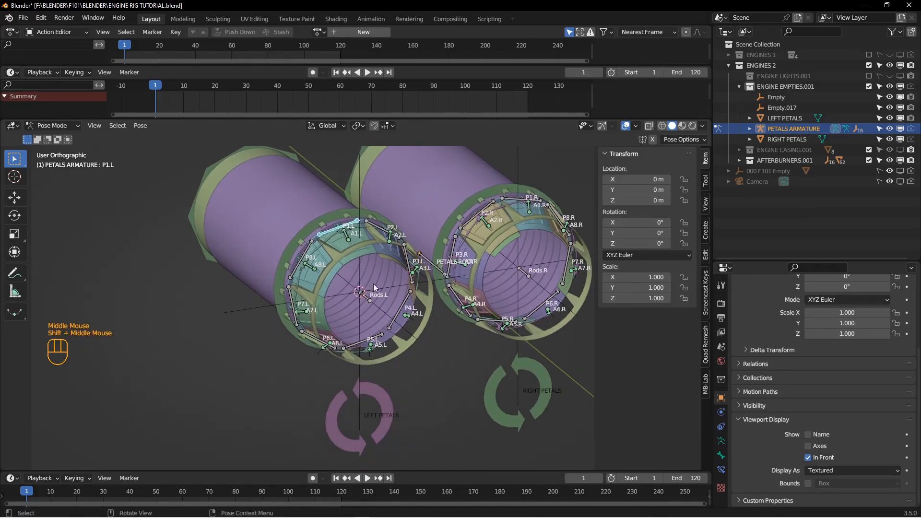
left_click(721, 468)
left_click(805, 303)
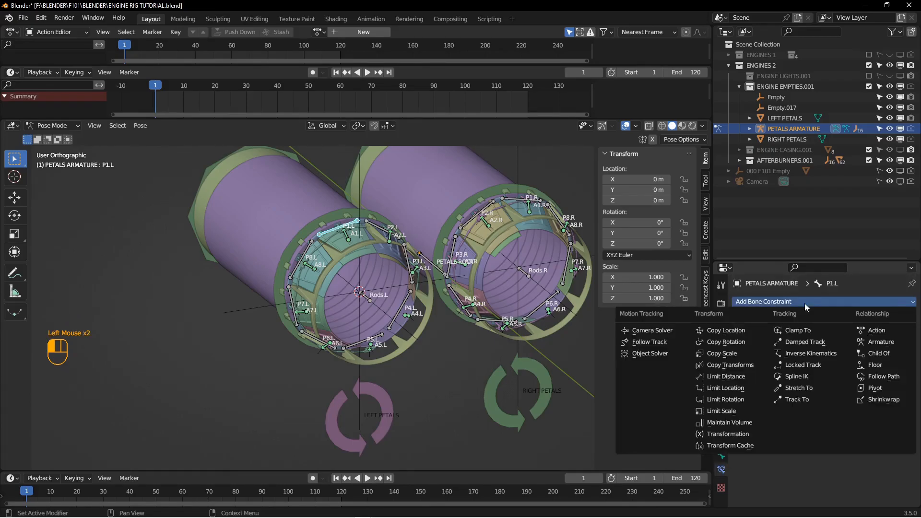
left_click(870, 329)
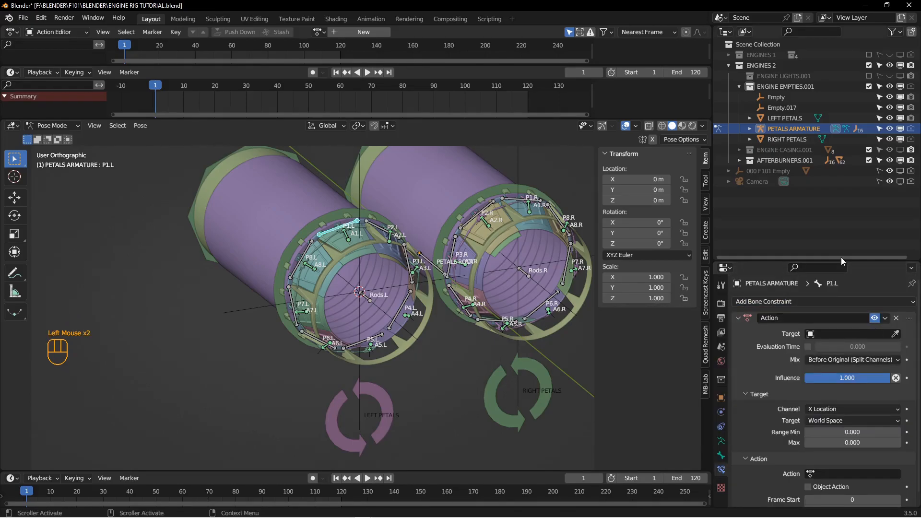
left_click_drag(839, 260, 831, 136)
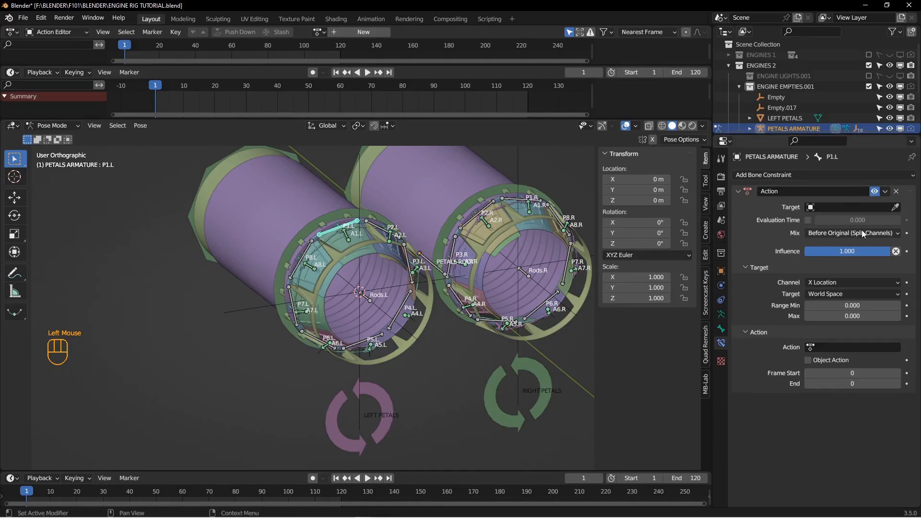
left_click(895, 207)
left_click(389, 390)
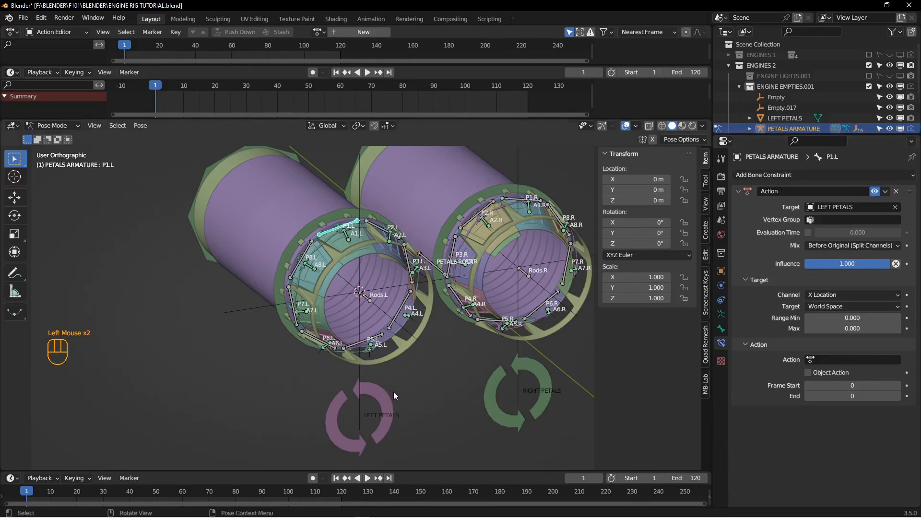
Set the P1.L Action constraint's channel to Y Rotation and its target space to Local Space.
left_click(819, 294)
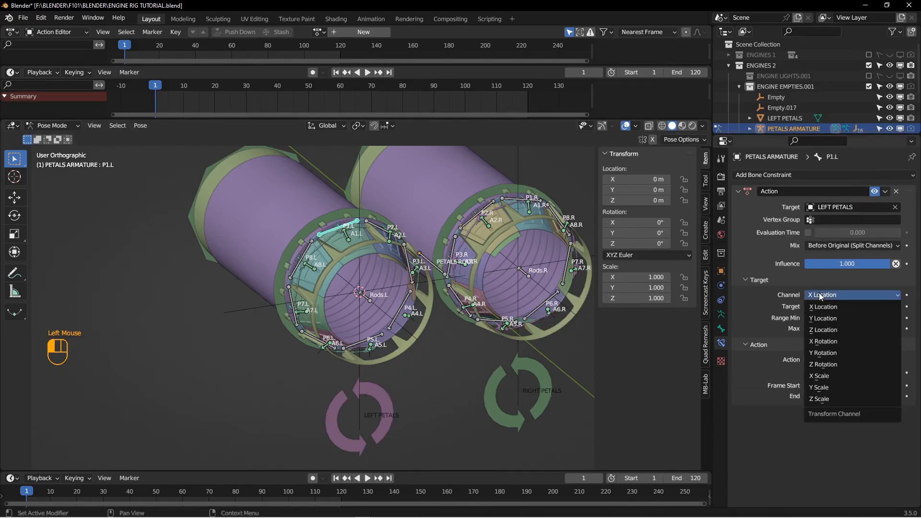
left_click(821, 353)
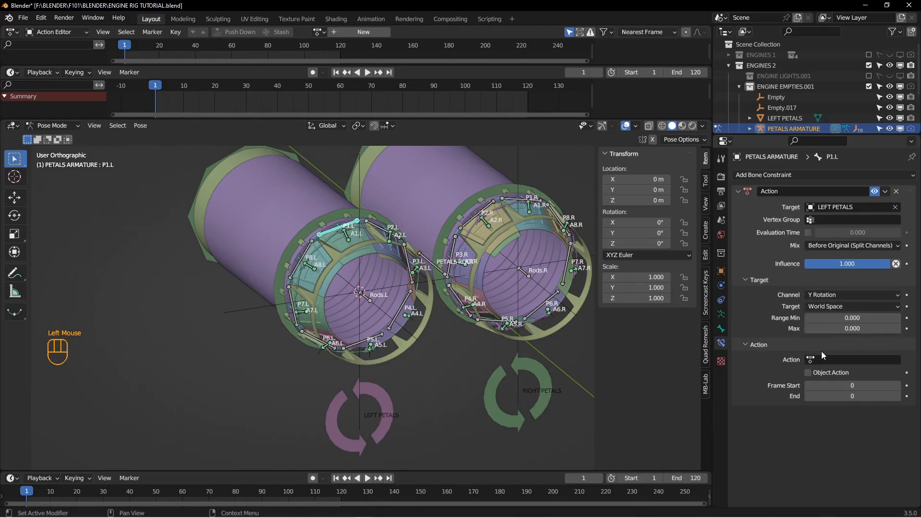
left_click(828, 306)
left_click(824, 340)
Set the P1.L Action constraint's maximum target range to 90.
middle_click_drag(362, 370, 369, 362)
scroll(366, 370, "up", 2)
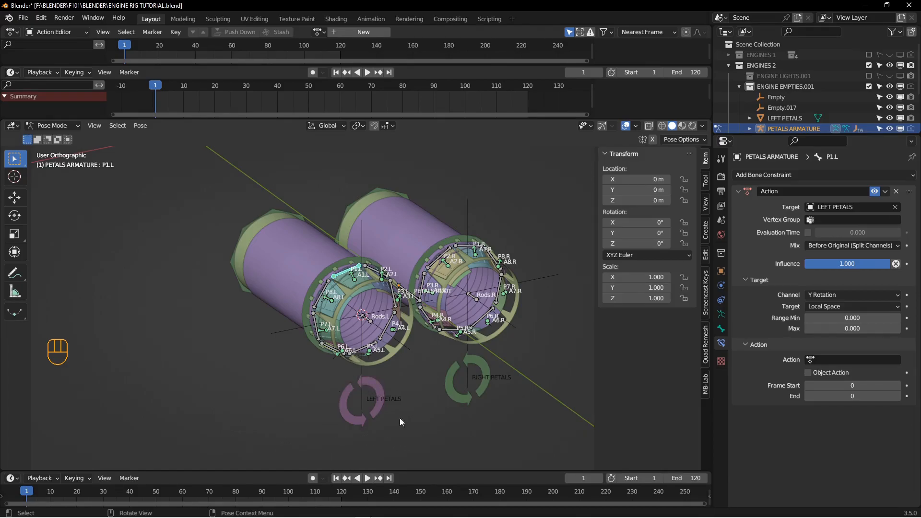
middle_click_drag(364, 289, 363, 294)
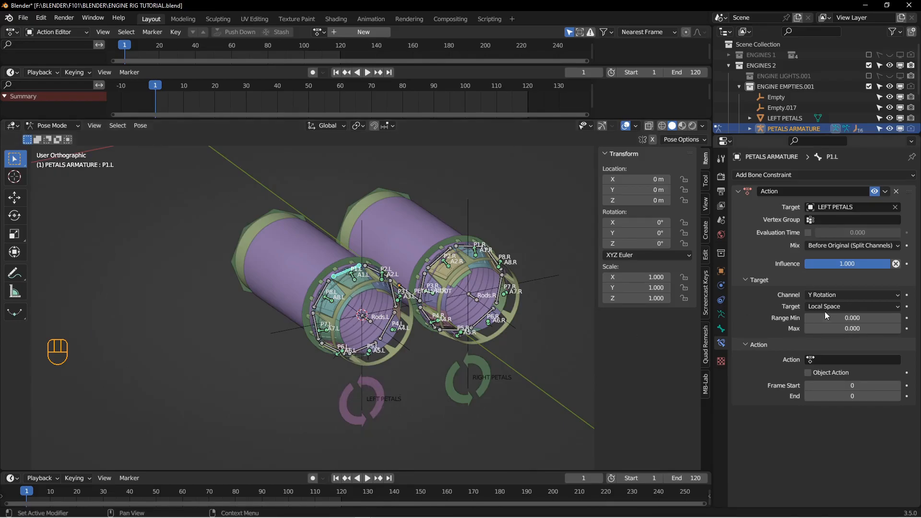
left_click(822, 328)
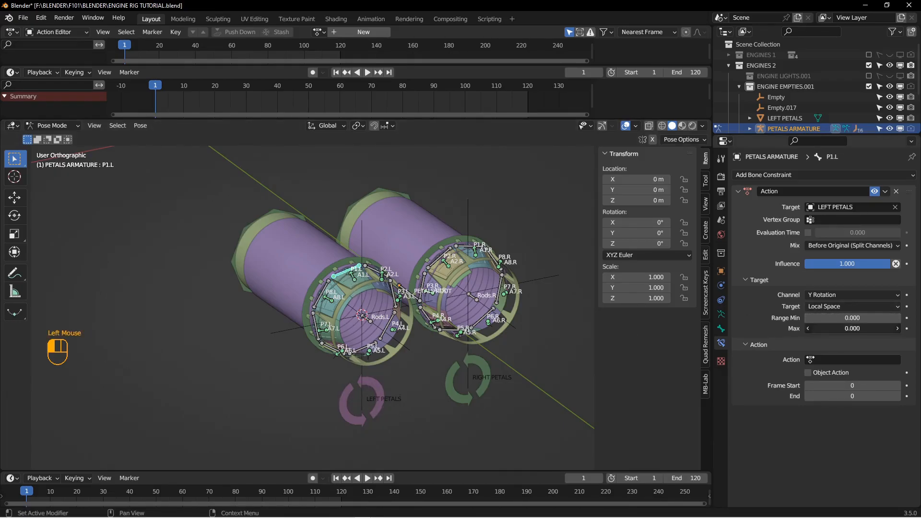
type("9")
key("Return")
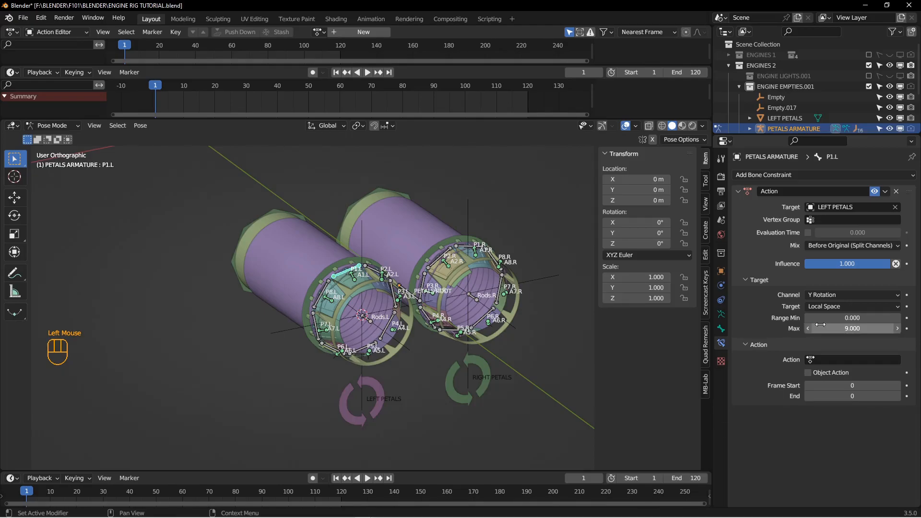
double_click(821, 326)
type("90")
key("Return")
Assign PETAL ACTION to the P1.L constraint with a frame range from 1 to 120.
left_click(822, 362)
left_click(817, 386)
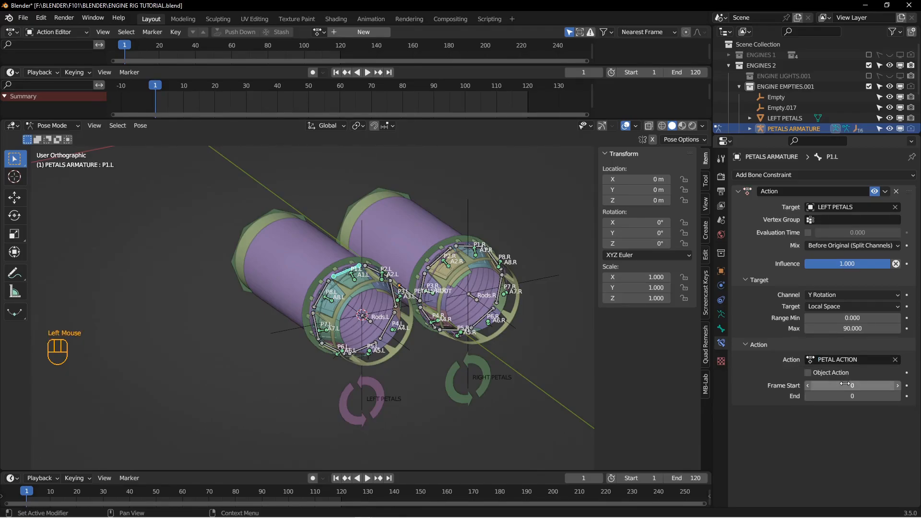
left_click_drag(841, 385, 832, 385)
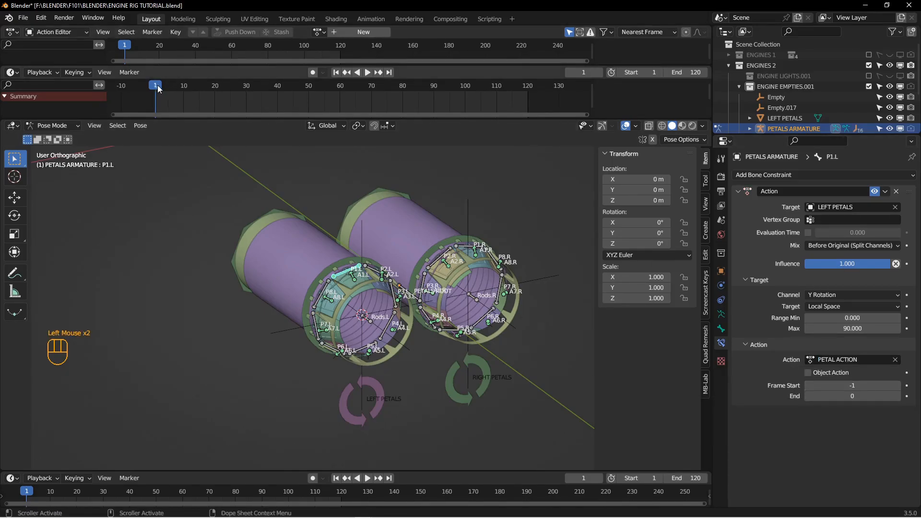
left_click(819, 386)
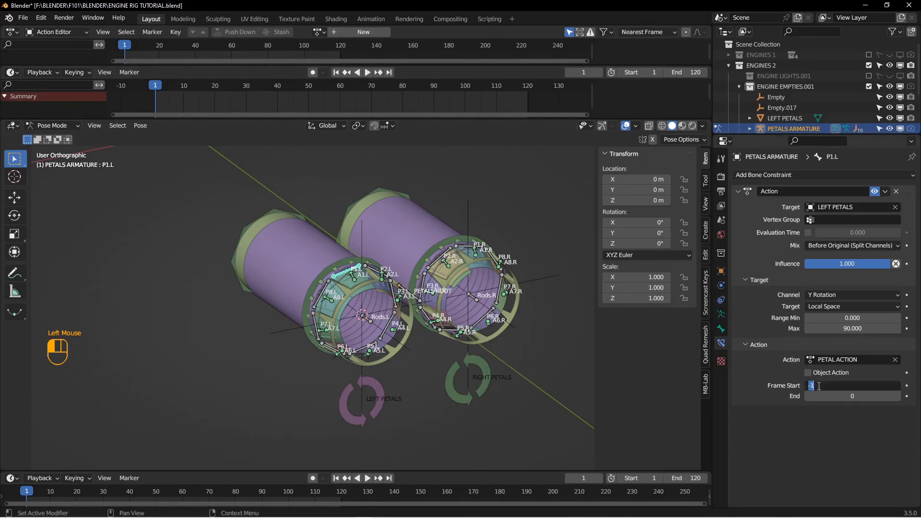
type("1")
key("Tab")
type("120")
key("Return")
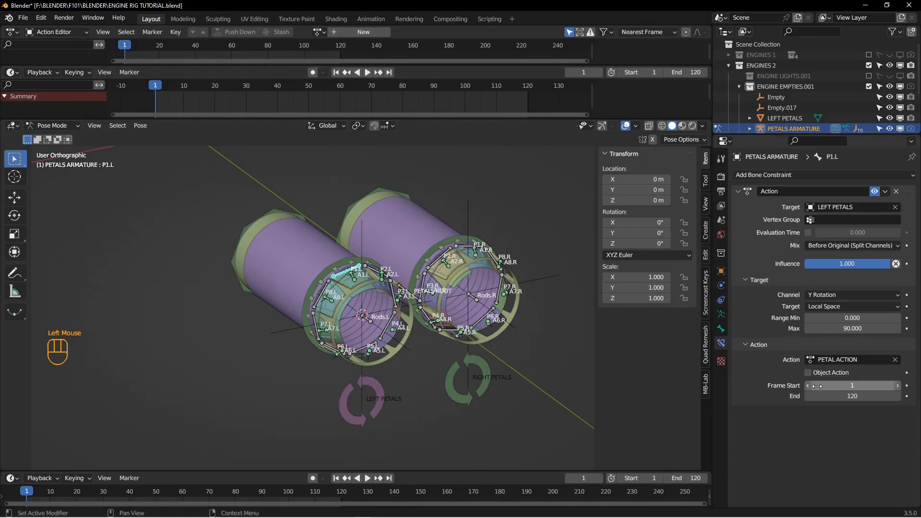
Return to Object Mode, select the LEFT PETALS control and lock its X and Z rotation.
middle_click_drag(432, 368, 450, 344, "shift")
key("Tab")
key("alt+a")
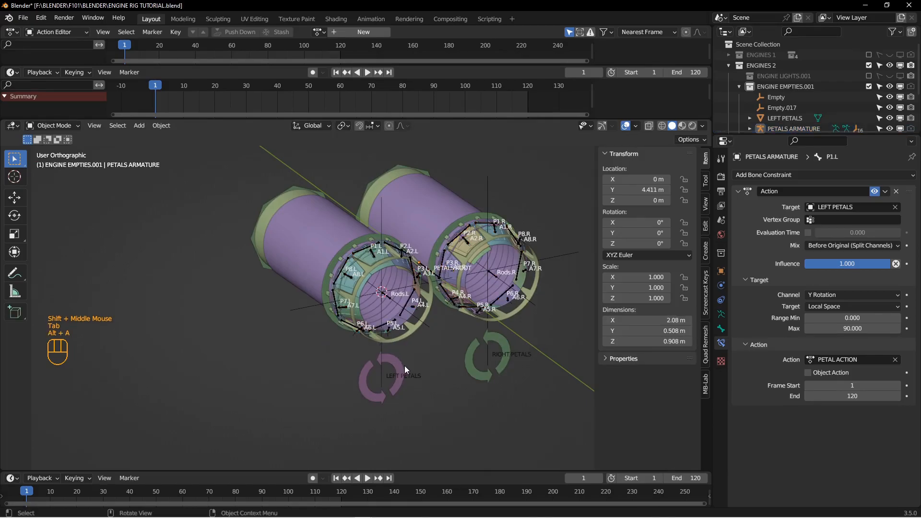
left_click(398, 368)
left_click(684, 222)
left_click(683, 243)
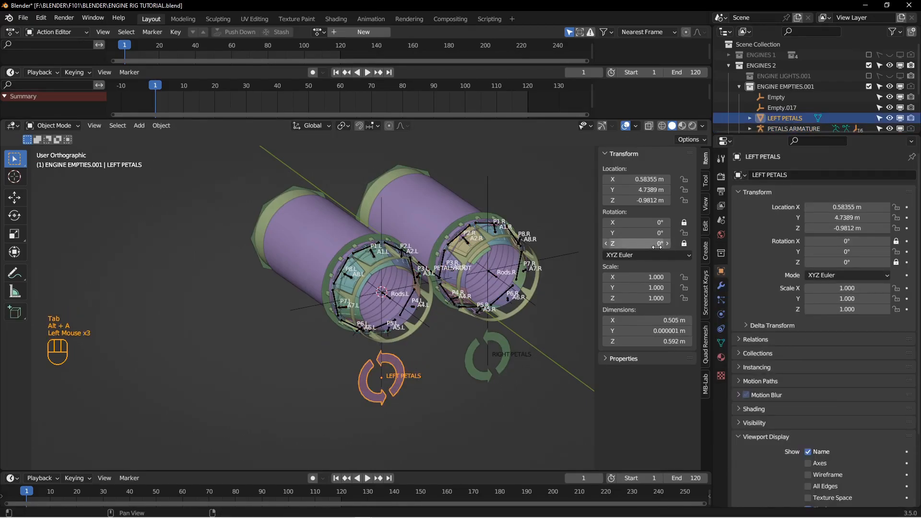
Try rotating LEFT PETALS to check its rotation locks, and cancel the rotation.
key("r")
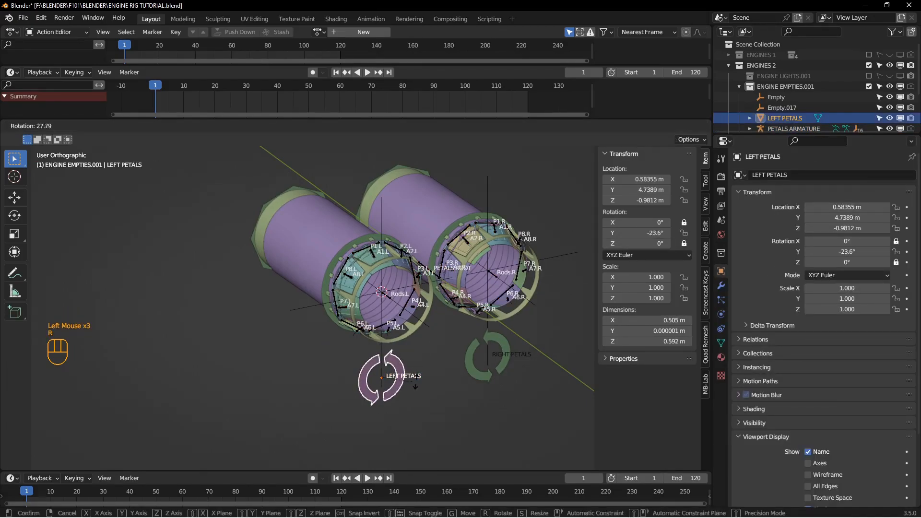
right_click(426, 353)
middle_click_drag(426, 352, 417, 360, "shift")
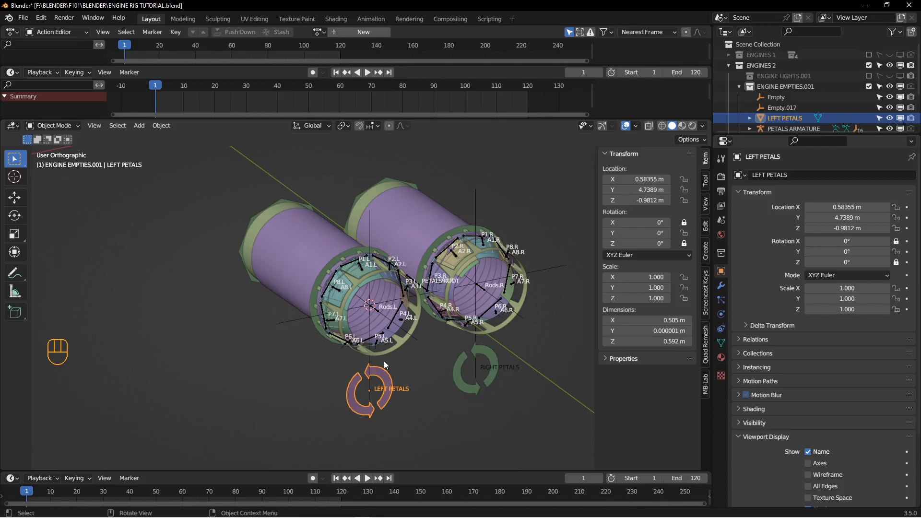
Parent the LEFT PETALS control to ENGINE CAN.001 using the Object option.
left_click(308, 259, "shift")
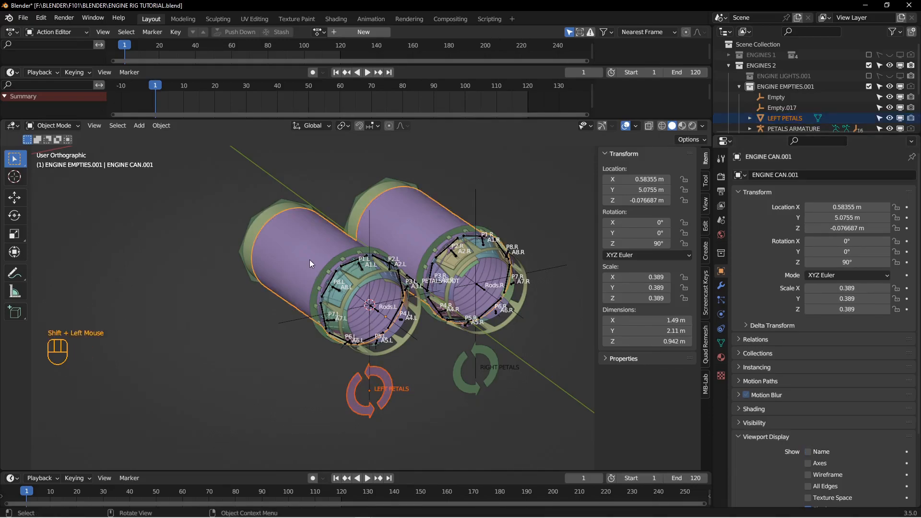
key("ctrl+p")
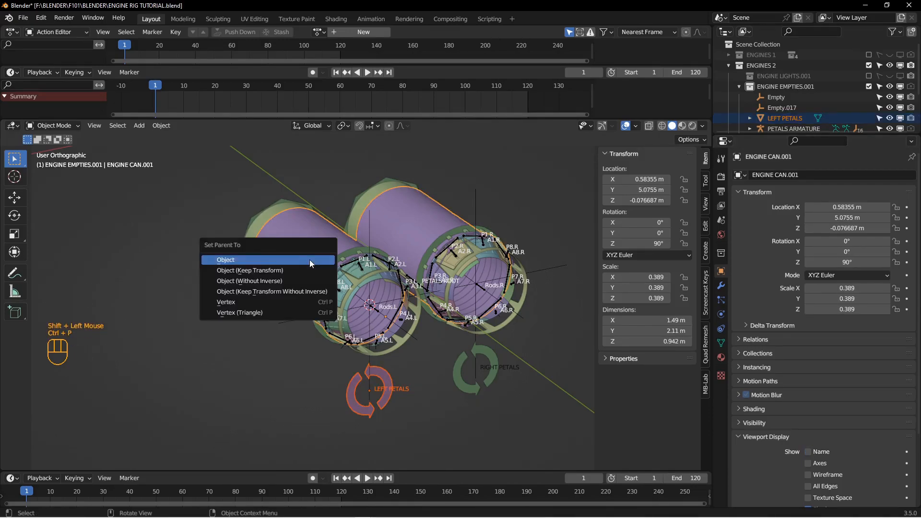
left_click(309, 260)
Rotate the LEFT PETALS control to examine how it drives the P1.L petal.
left_click(390, 382)
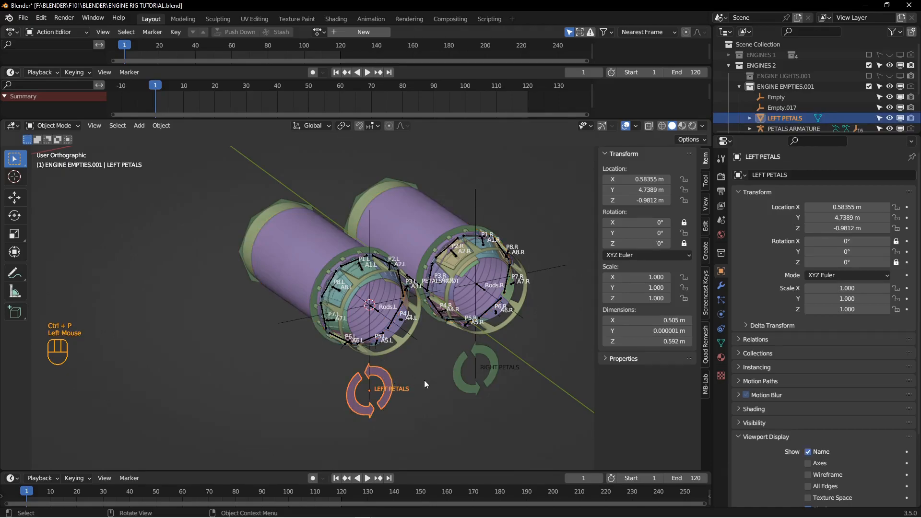
key("r")
scroll(410, 307, "down", 2)
key("r")
left_click(309, 463)
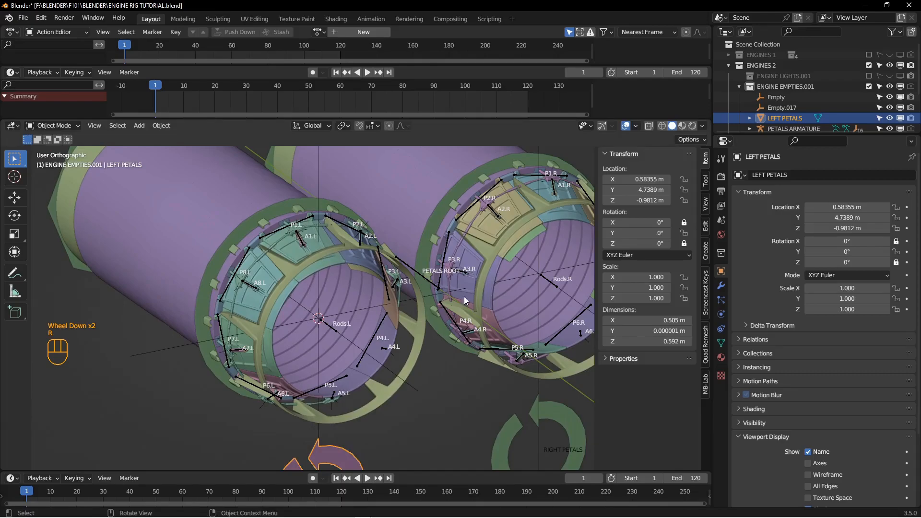
Vary the LEFT PETALS Y rotation to test the petal motion and reset it to 0°.
mouse_move(636, 233)
left_mouse_down()
mouse_move(619, 233)
mouse_move(644, 233)
left_mouse_up()
left_click(629, 236)
type("0")
key("Return")
scroll(424, 307, "up", 3)
middle_click_drag(424, 307, 377, 283, "shift")
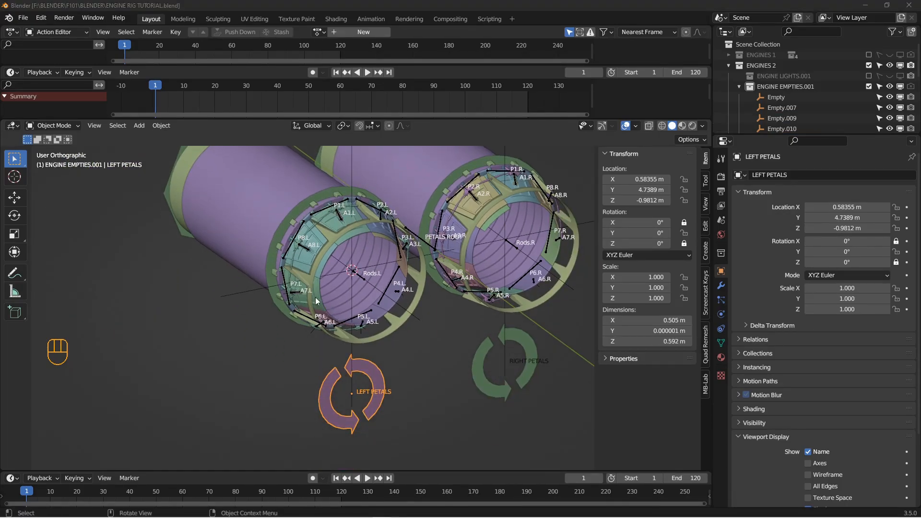
In Pose Mode, copy P1.L's bone constraints to the other left petal bones, P2.L through P8.L.
left_click(316, 219)
key("Tab")
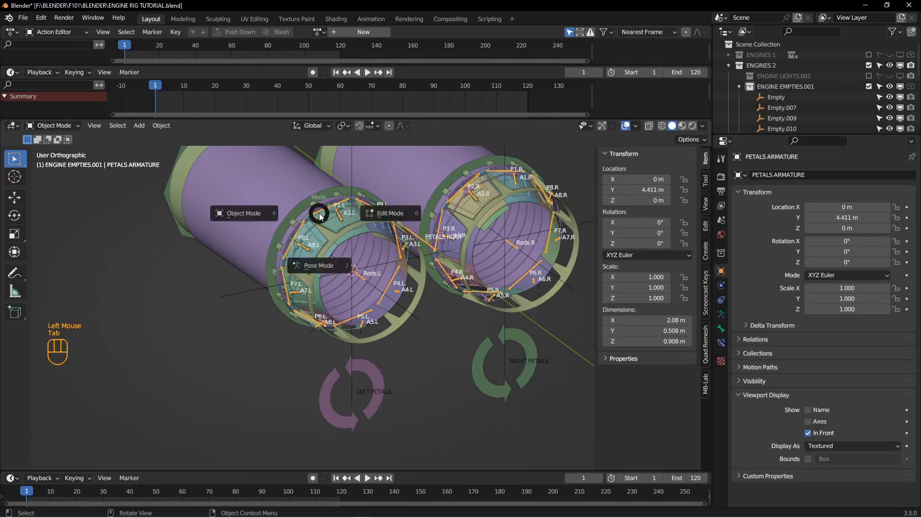
left_click(295, 238)
left_click(286, 289, "shift")
left_click(303, 315, "shift")
left_click(355, 318, "shift")
left_click(387, 292, "shift")
left_click(393, 236, "shift")
left_click(370, 206, "shift")
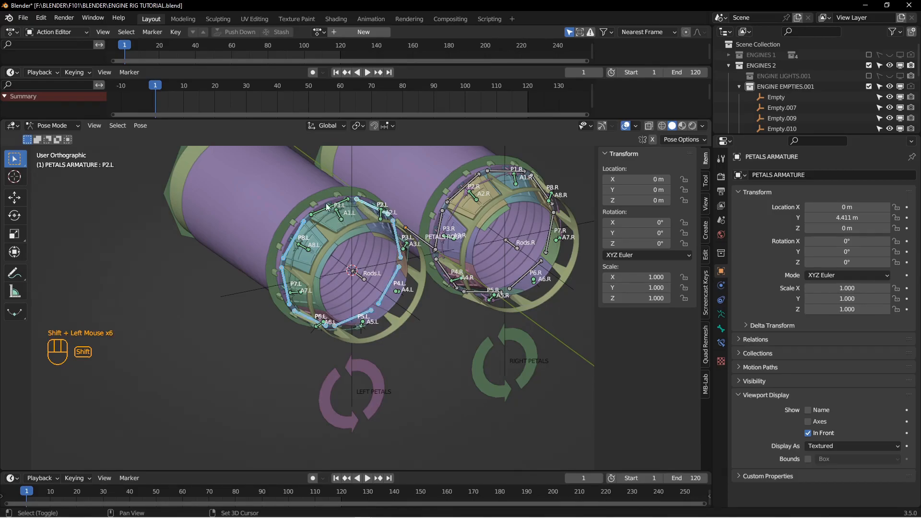
left_click(326, 207, "shift")
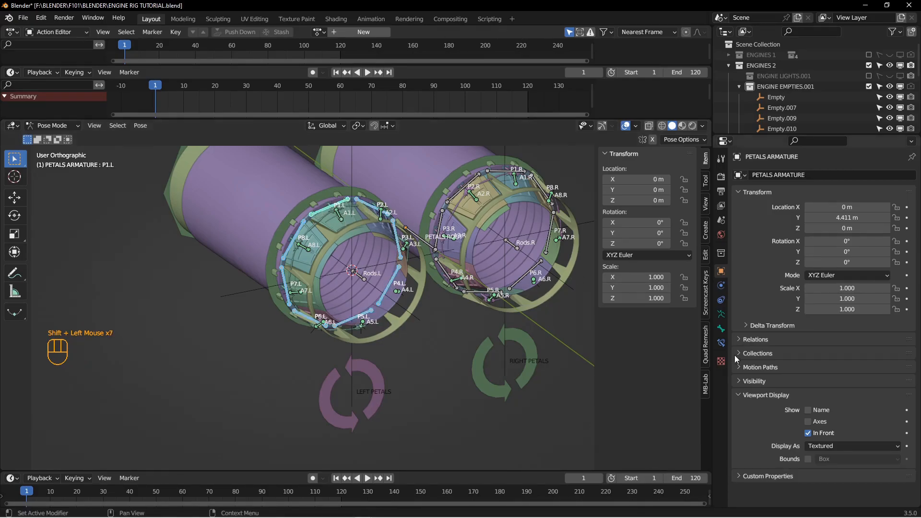
left_click(720, 343)
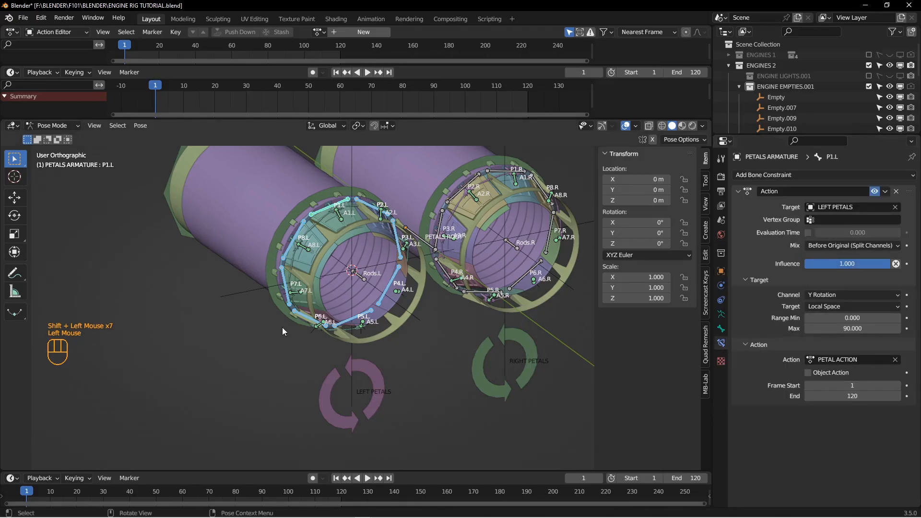
key("ctrl+c")
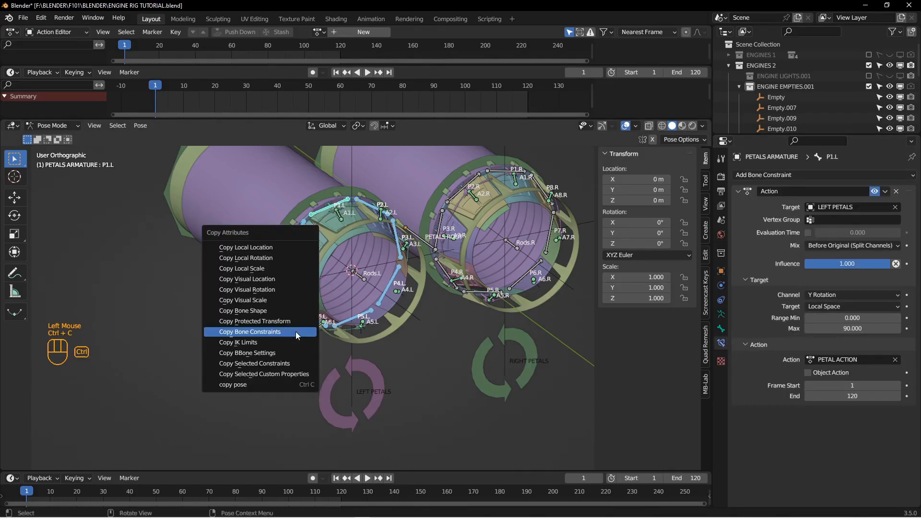
left_click(256, 332)
Check the constraint on P8.L, test-rotate LEFT PETALS in Object Mode, and cancel the rotation.
left_click(291, 240)
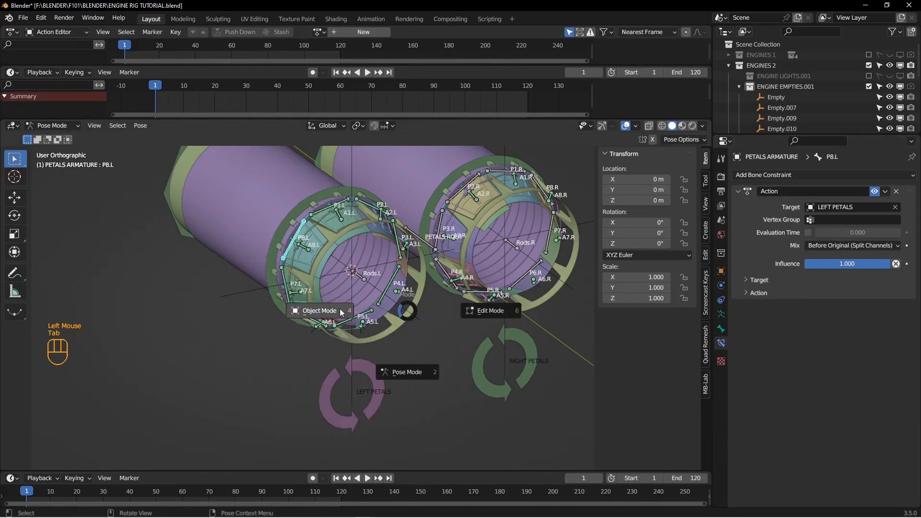
key("Tab")
key("alt+a")
left_click(370, 357)
key("r")
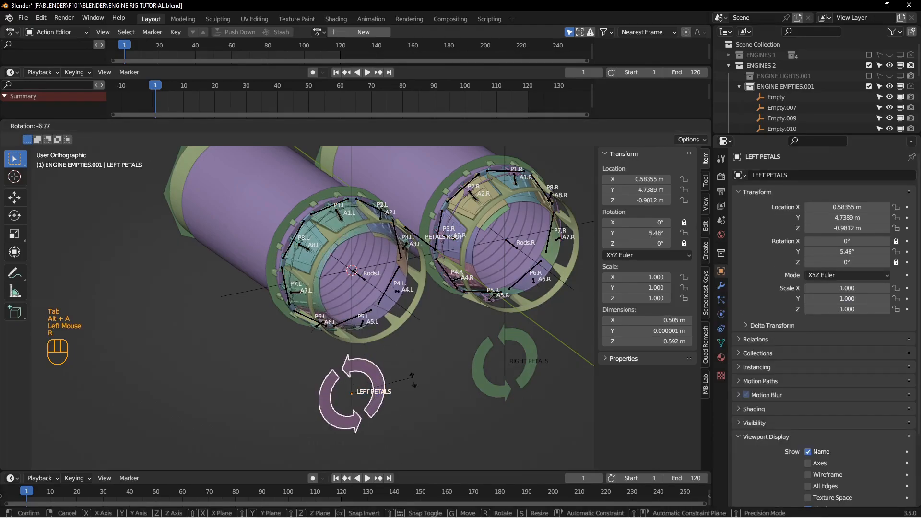
right_click(370, 339)
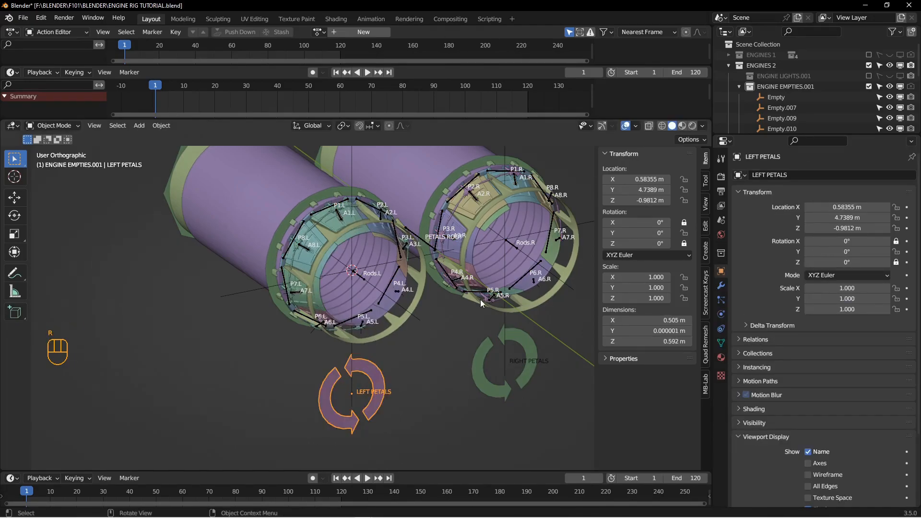
In Pose Mode, copy P2.L's bone constraints to the right petal bone P2.R.
left_click(525, 275)
key("Tab")
key("alt+a")
left_click(484, 182)
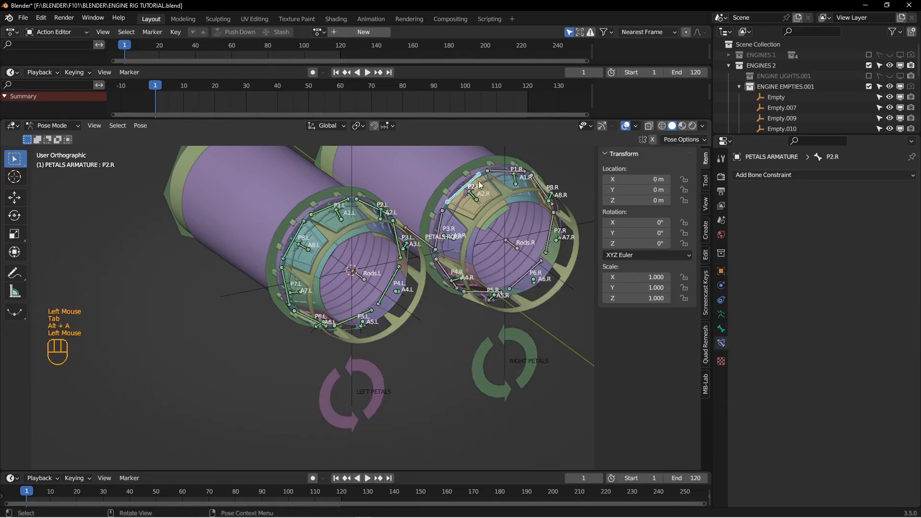
left_click(384, 209, "shift")
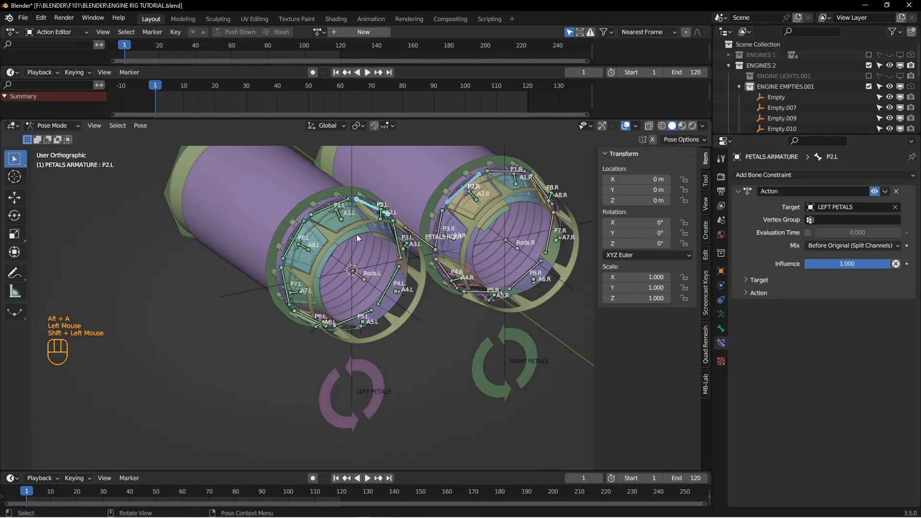
key("ctrl+c")
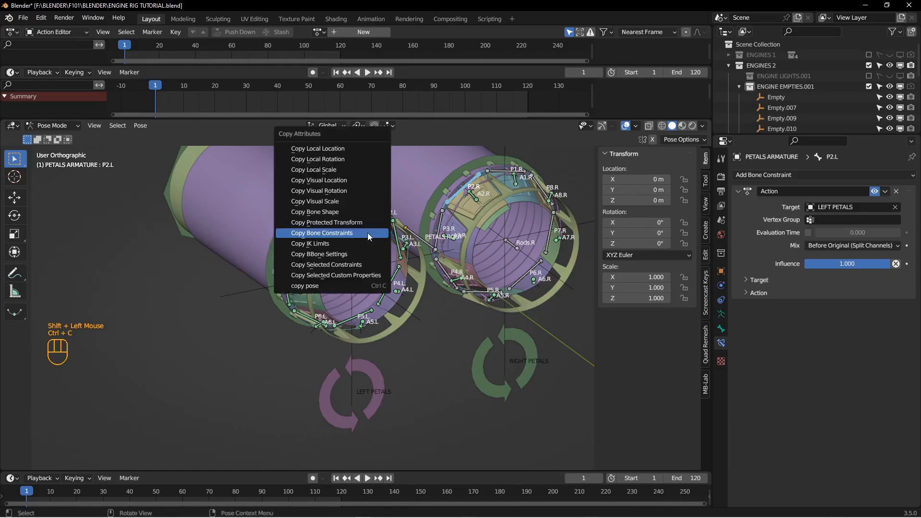
left_click(325, 236)
Return to Object Mode and test-rotate the LEFT PETALS control to check the copied constraint.
key("Tab")
key("Tab")
key("alt+a")
left_click(375, 357)
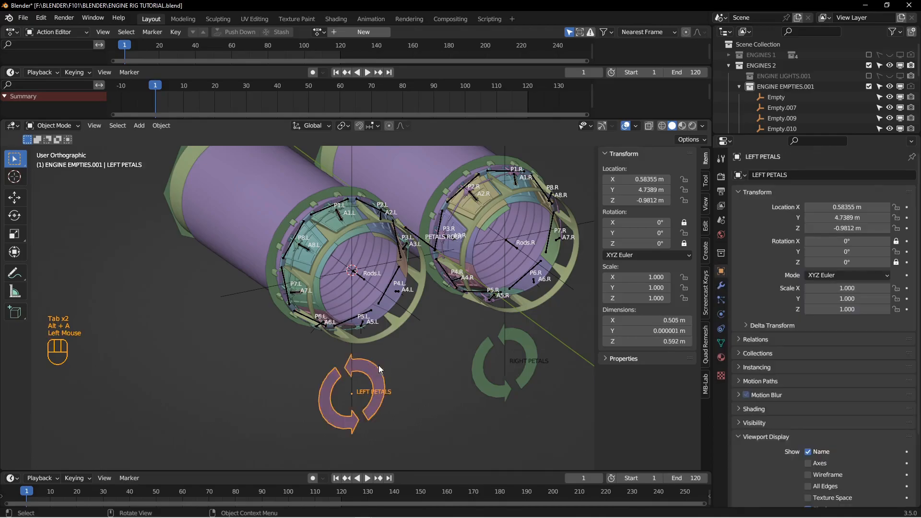
key("r")
left_click(378, 357)
Change the target of P2.R's Action constraint from LEFT PETALS to RIGHT PETALS.
left_click(462, 187)
key("Tab")
left_click(459, 265)
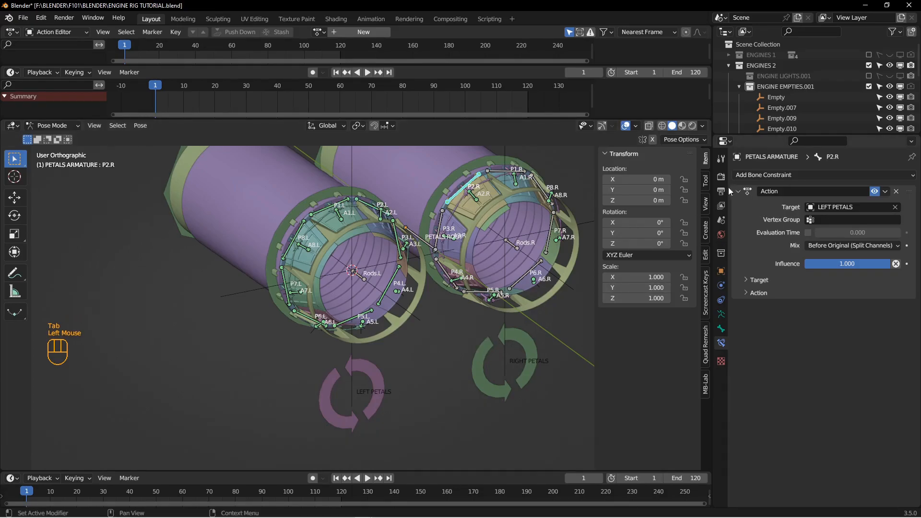
left_click(749, 282)
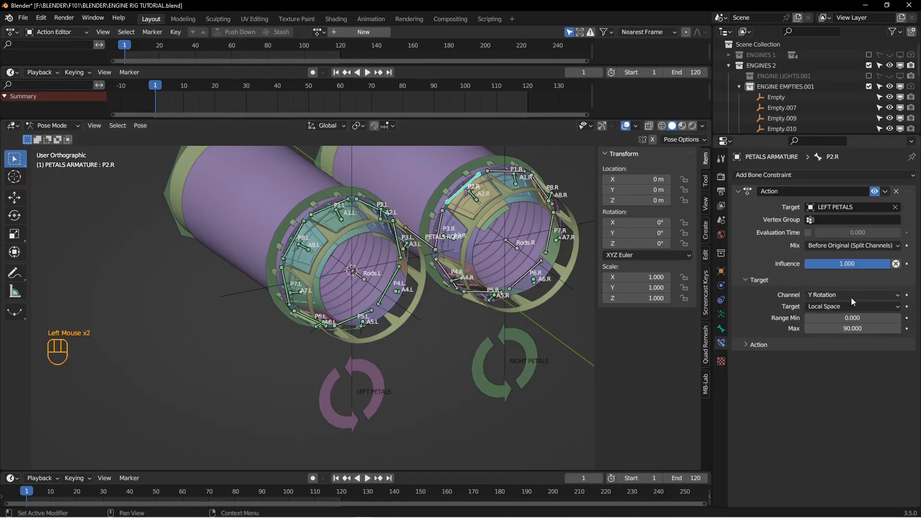
left_click(895, 207)
left_click(895, 207)
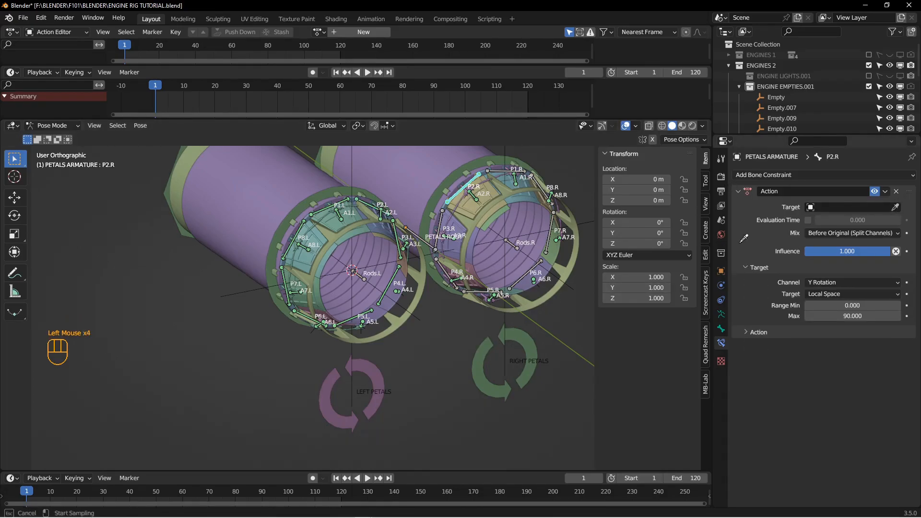
left_click(516, 339)
In Object Mode, parent the RIGHT PETALS control to ENGINE CAN.001 using the Object option.
key("Tab")
key("alt+a")
left_click(483, 350)
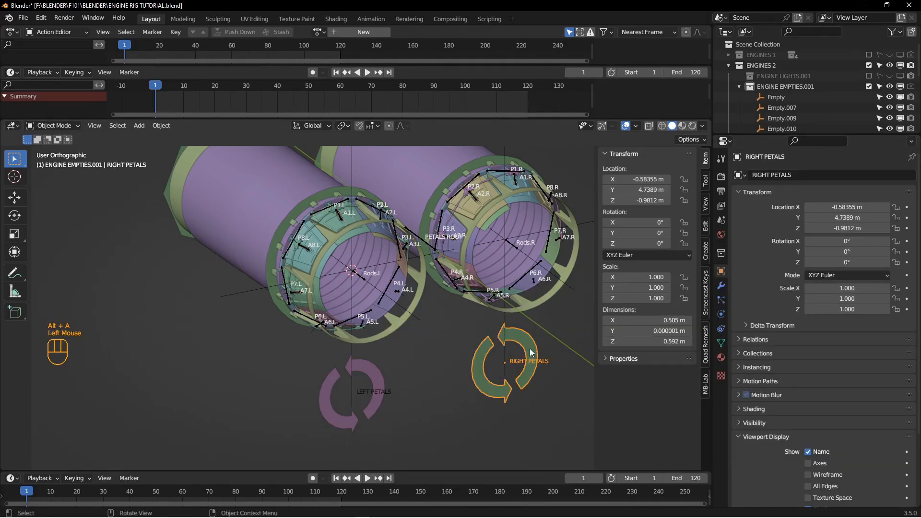
left_click(267, 198, "shift")
key("ctrl+p")
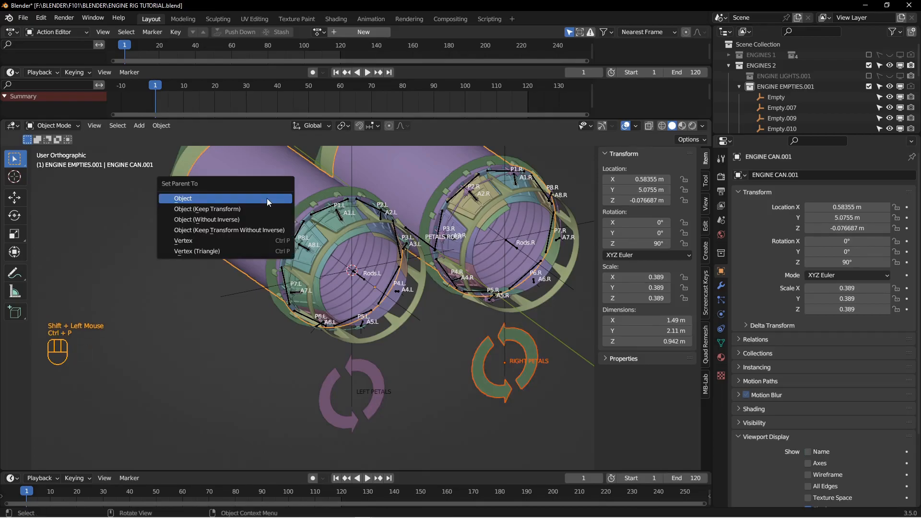
left_click(267, 197)
key("alt+a")
Lock the X and Z rotation of RIGHT PETALS, then test-rotate it and cancel the rotation.
left_click(523, 339)
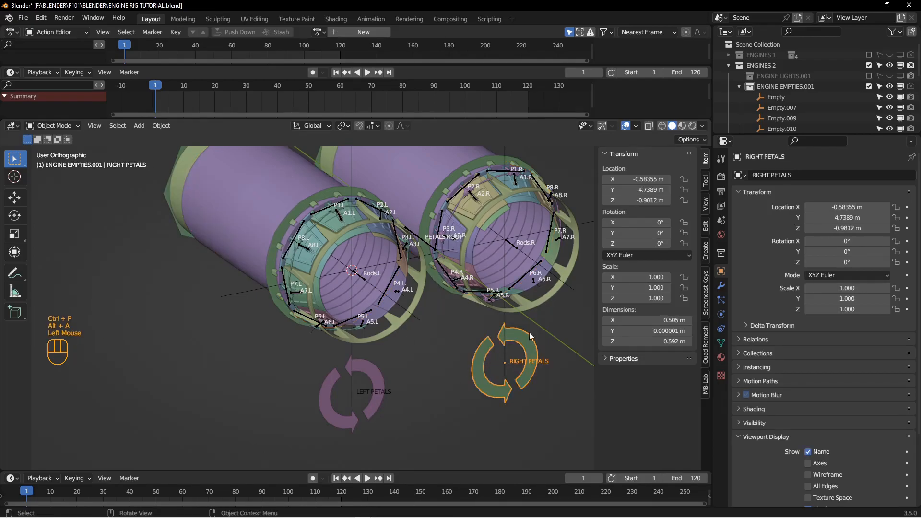
left_click(683, 244)
key("r")
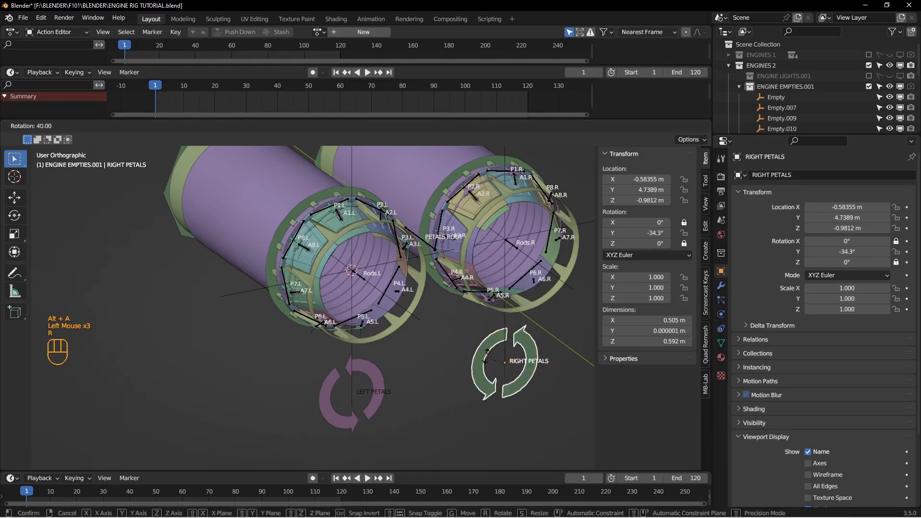
right_click(513, 375)
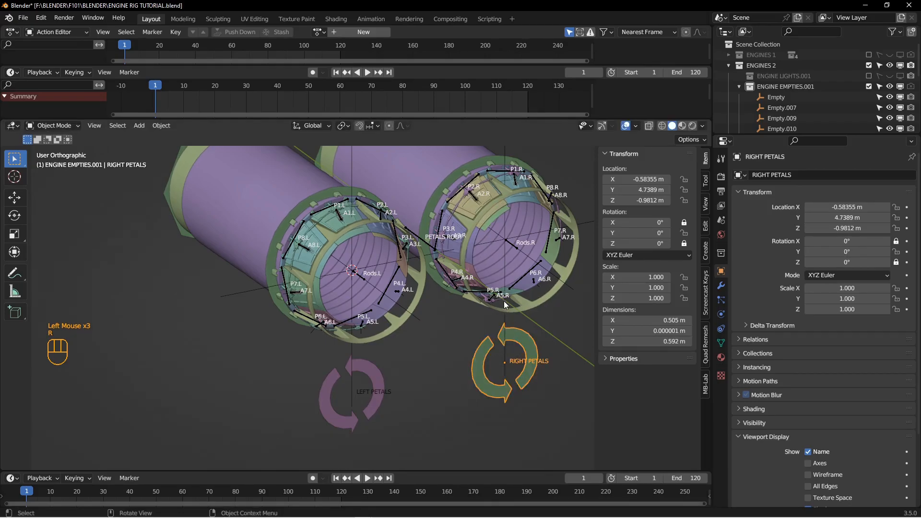
In Pose Mode, copy P2.R's bone constraints to P1.R and P3.R through P8.R.
middle_click_drag(502, 302, 458, 309, "shift")
key("Tab")
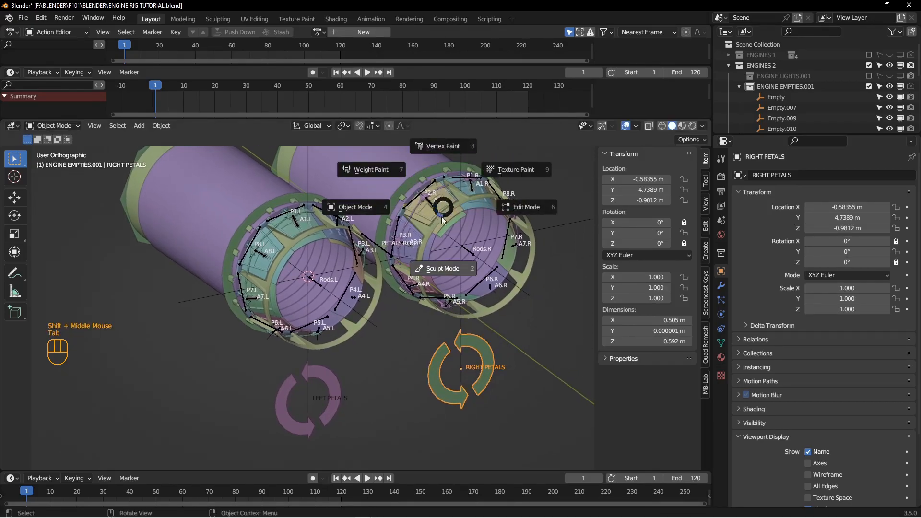
key("Tab")
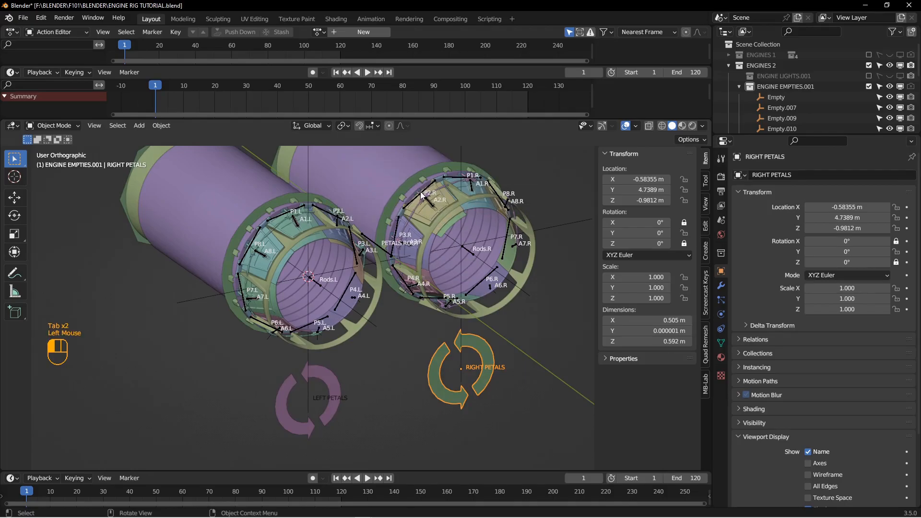
key("Tab")
left_click(419, 252)
left_click(398, 234)
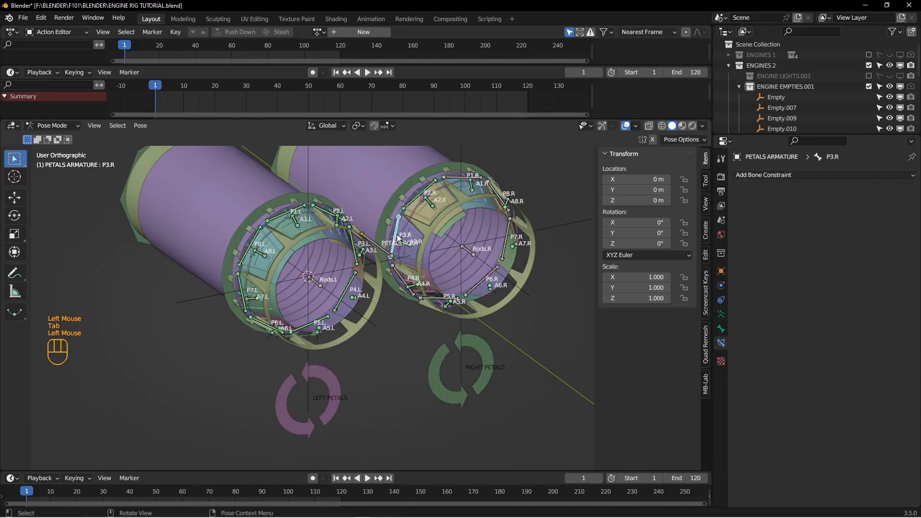
left_click(424, 296, "shift")
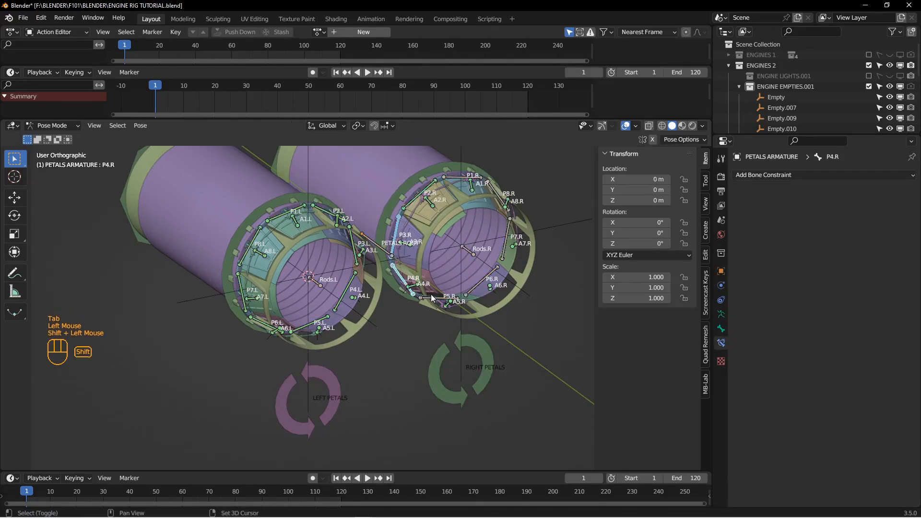
left_click(507, 245, "shift")
middle_click_drag(507, 245, 500, 201)
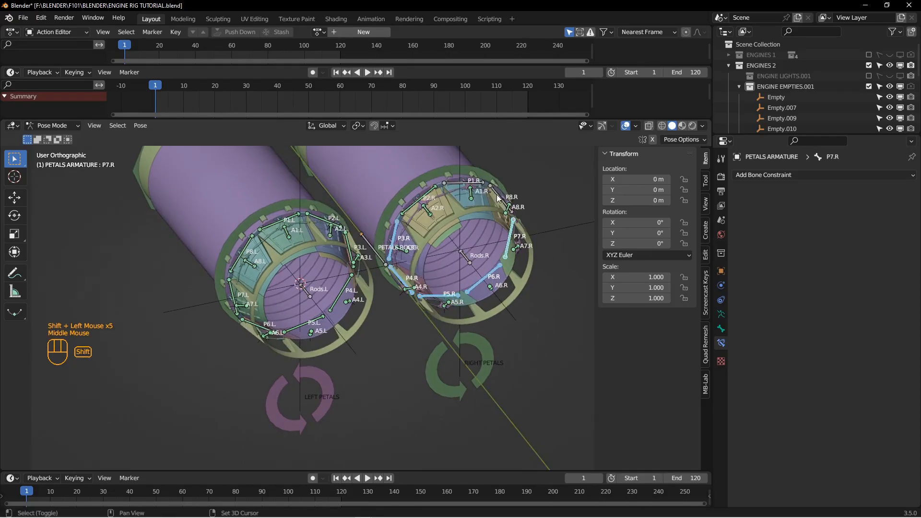
left_click(501, 196, "shift")
left_click(426, 193, "shift")
middle_click_drag(426, 193, 428, 235)
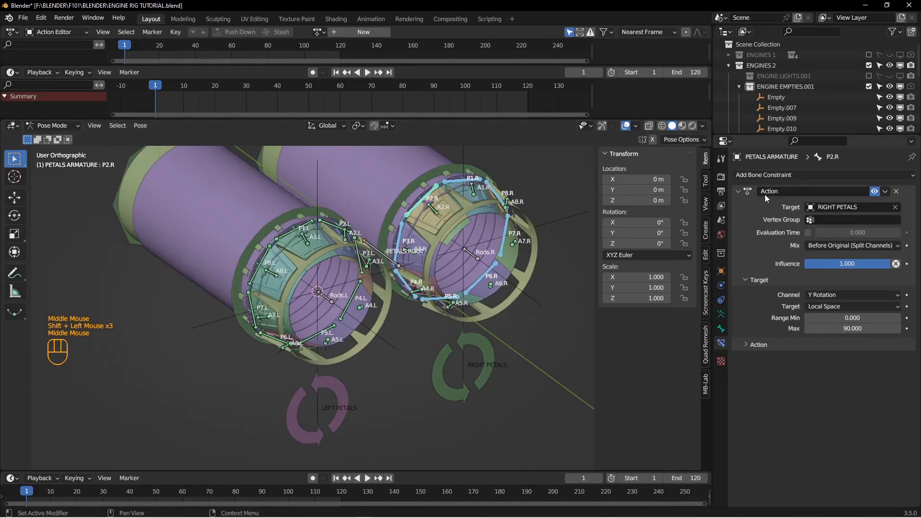
middle_click_drag(489, 339, 489, 332)
key("ctrl+c")
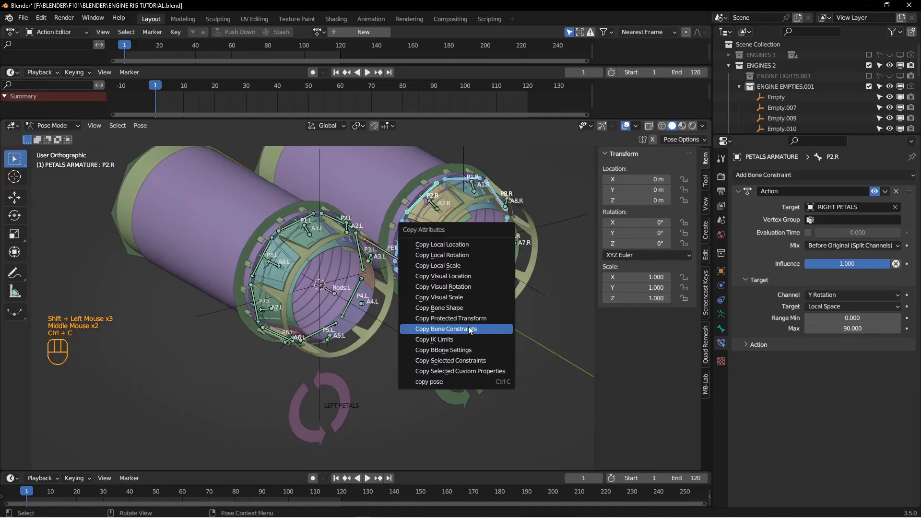
left_click(471, 328)
In Object Mode, test-rotate LEFT PETALS and RIGHT PETALS one at a time, cancelling each rotation.
key("Tab")
left_click(402, 324)
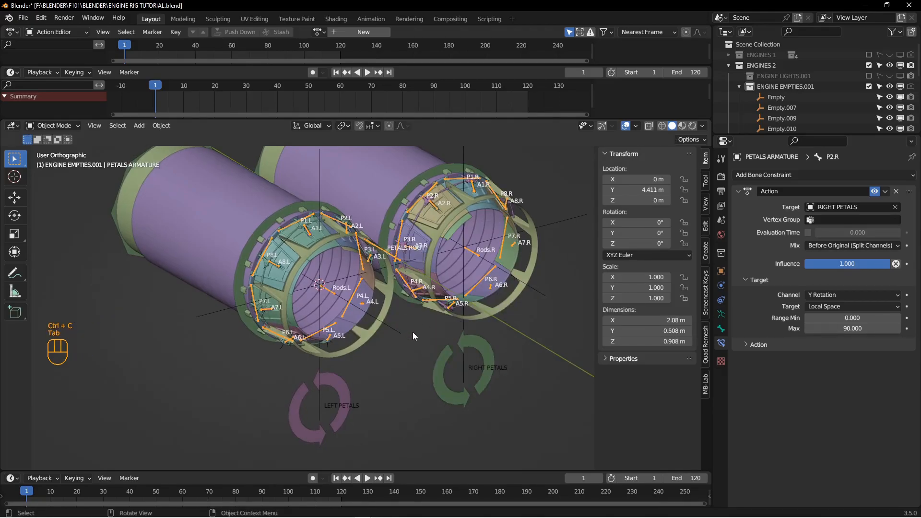
left_click(340, 397)
middle_click_drag(407, 390, 402, 377)
mouse_move(402, 378)
middle_mouse_down("shift")
mouse_move(397, 366)
mouse_move(402, 386)
middle_mouse_up("shift")
key("r")
right_click(343, 324)
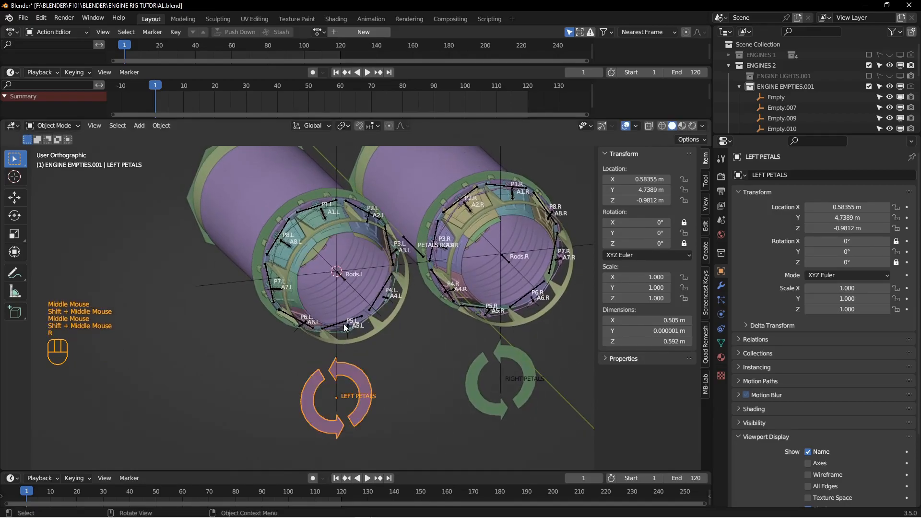
left_click(463, 355)
key("r")
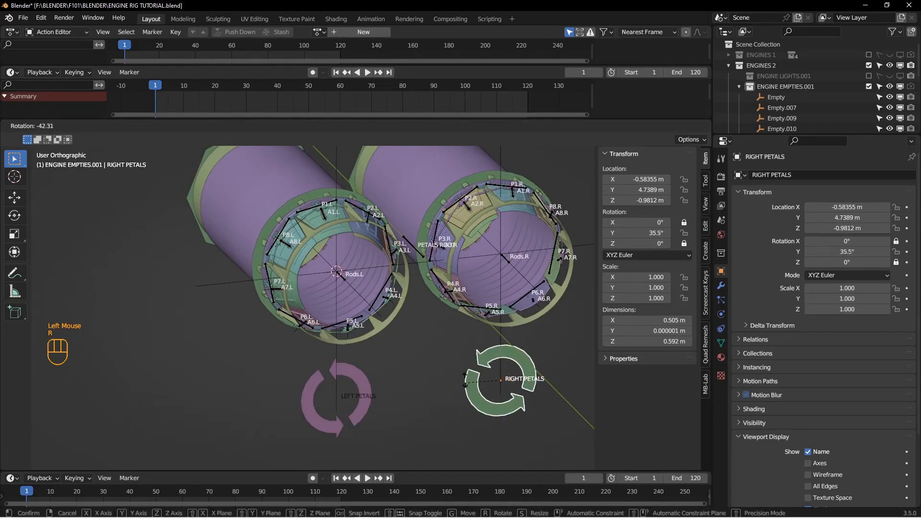
right_click(462, 364)
In Pose Mode, copy P4.L's bone constraints to the Rods.L bone.
left_click(404, 366)
middle_click_drag(404, 365, 376, 289, "shift")
left_click(354, 295)
key("Tab")
left_click(368, 337)
left_click(375, 280)
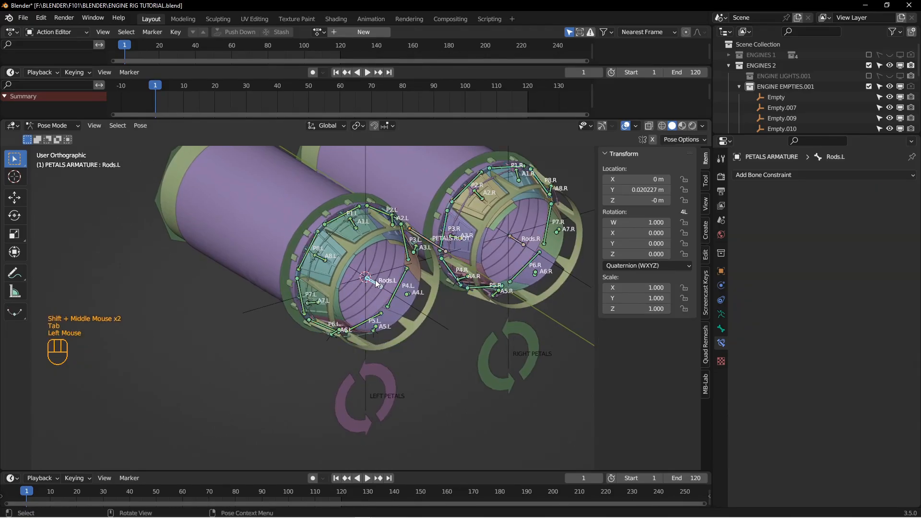
left_click(804, 175)
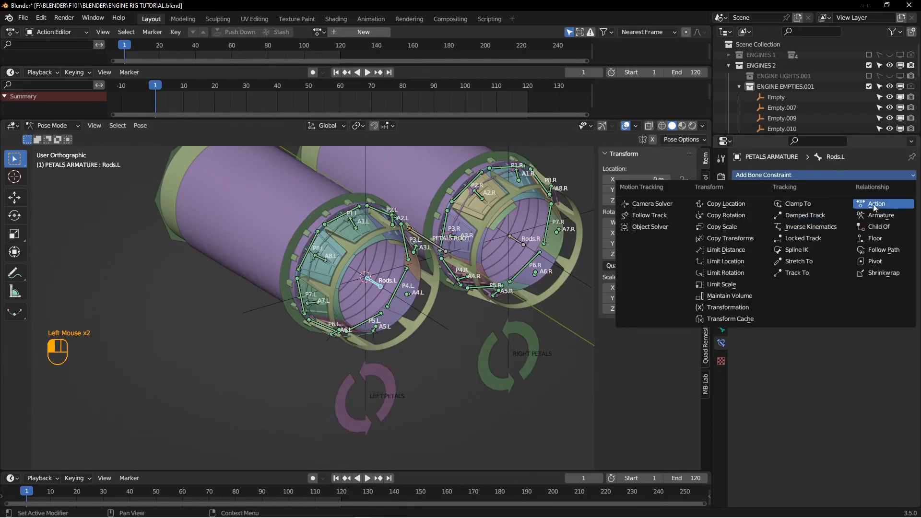
left_click(399, 289, "shift")
key("ctrl+c")
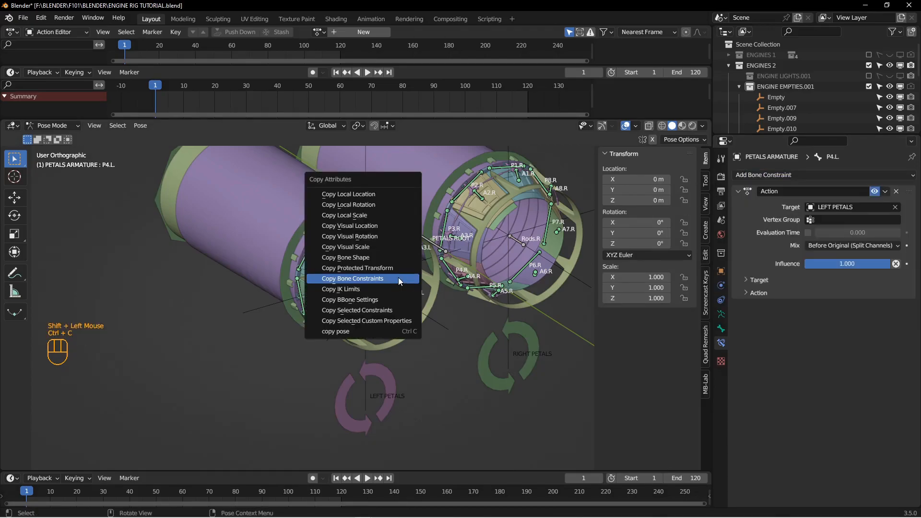
left_click(398, 278)
In Object Mode, test-rotate LEFT PETALS to check the left rods, and cancel the rotation.
key("Tab")
key("alt+a")
left_click(377, 375)
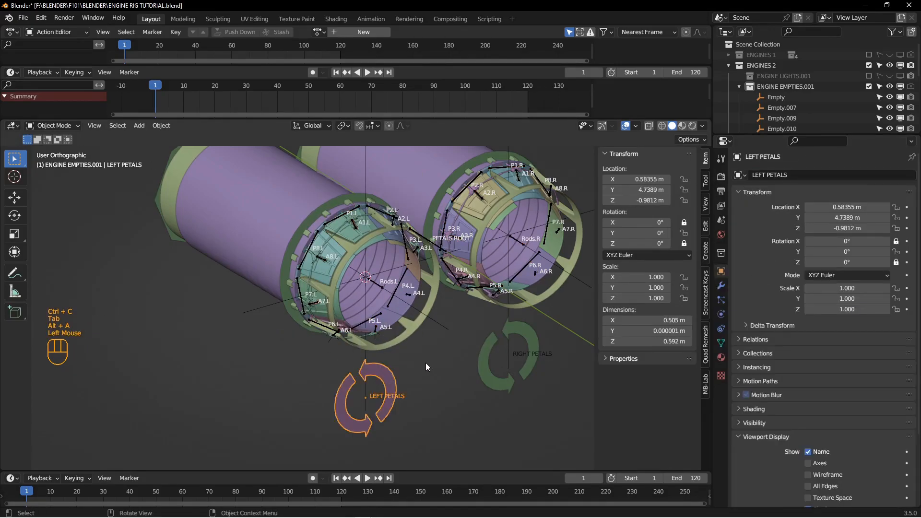
key("r")
right_click(378, 358)
In Pose Mode, copy P6.R's bone constraints to the Rods.R bone.
middle_click_drag(493, 312, 467, 296, "shift")
key("Tab")
left_click(395, 302)
left_click(477, 268)
key("Tab")
left_click(481, 266)
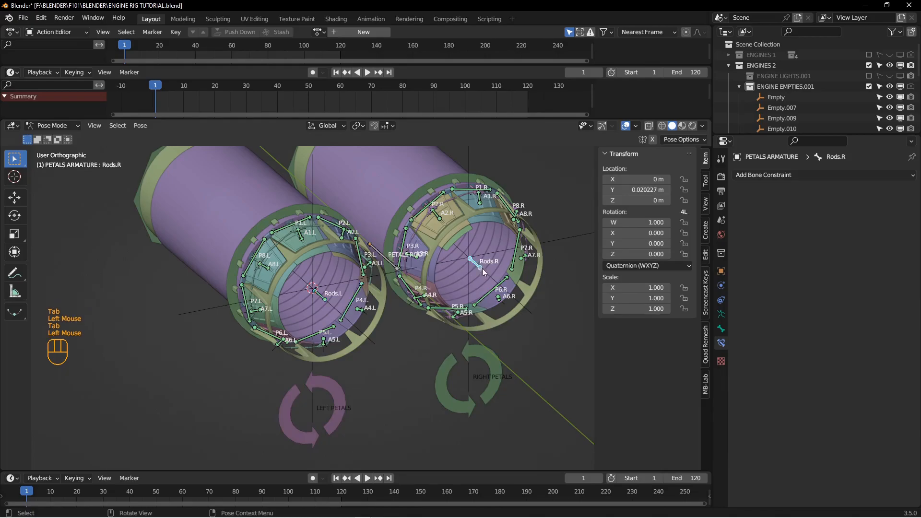
left_click(488, 297, "shift")
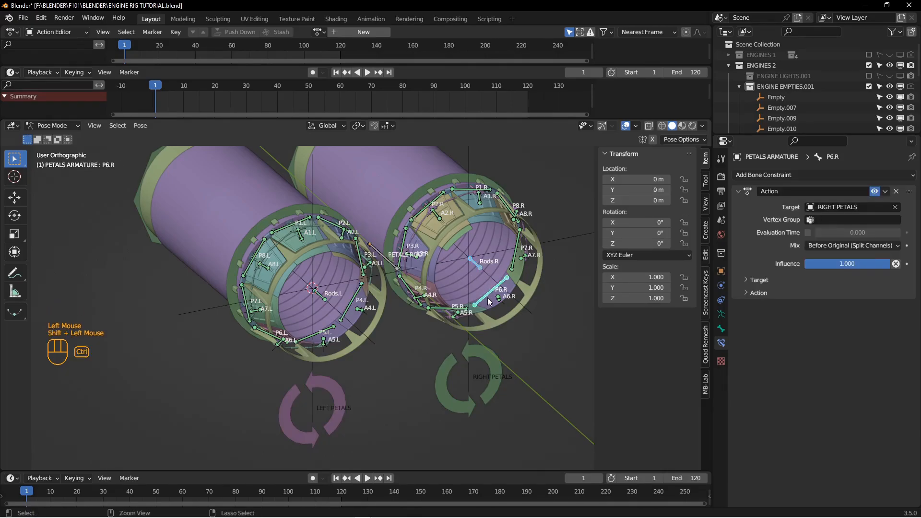
key("ctrl+c")
left_click(489, 297)
In Object Mode, select LEFT PETALS and RIGHT PETALS and set the transform pivot so each rotates around its own origin.
key("Tab")
key("Tab")
key("alt+a")
middle_click_drag(316, 316, 465, 366)
left_click(336, 381)
left_click(465, 365, "shift")
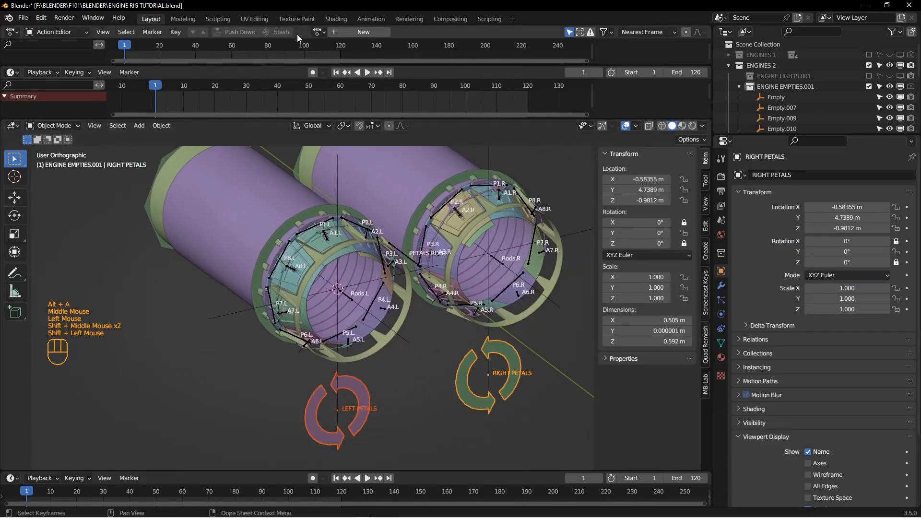
left_click(346, 128)
left_click(353, 162)
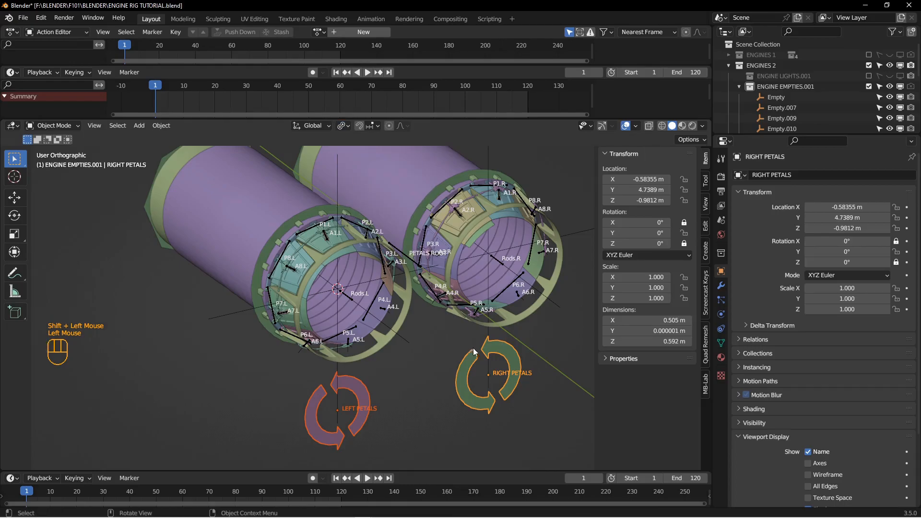
Test-rotate both petal controls together, examine the nozzle motion from different angles, and cancel each rotation.
key("r")
right_click(456, 303)
middle_click_drag(458, 301, 367, 278)
middle_click_drag(367, 278, 378, 285)
scroll(434, 330, "down", 2)
key("r")
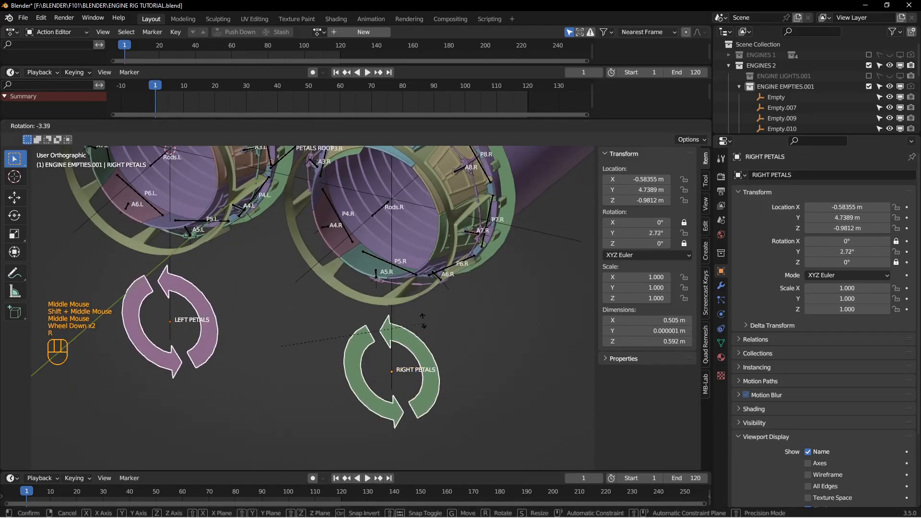
right_click(398, 299)
scroll(390, 307, "up", 2)
middle_click_drag(361, 333, 373, 328)
middle_click_drag(373, 328, 362, 359, "shift")
middle_click_drag(362, 359, 406, 361)
middle_click_drag(405, 361, 414, 363)
middle_click_drag(415, 364, 418, 366, "shift")
Enlarge the upper timeline area and insert rotation keyframes for LEFT PETALS at 0° on frame 1.
left_click(349, 376)
middle_click_drag(348, 375, 362, 389)
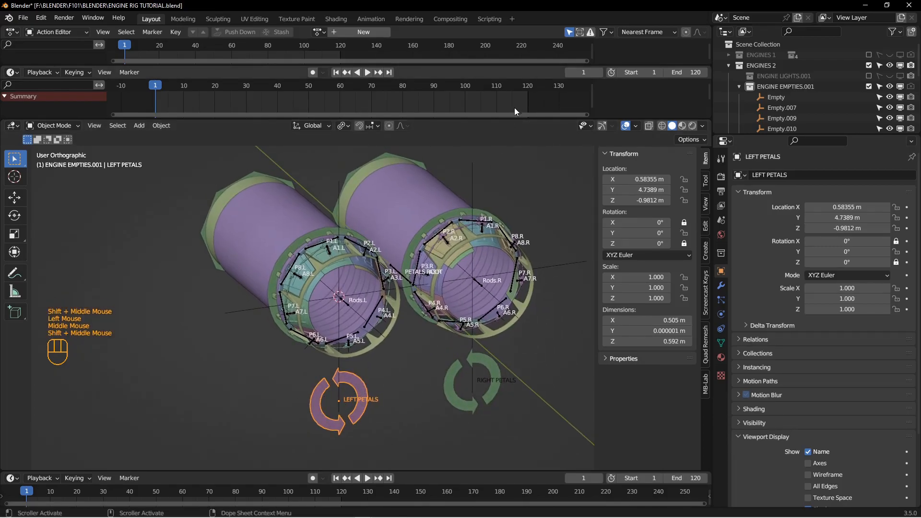
left_click_drag(505, 119, 506, 146)
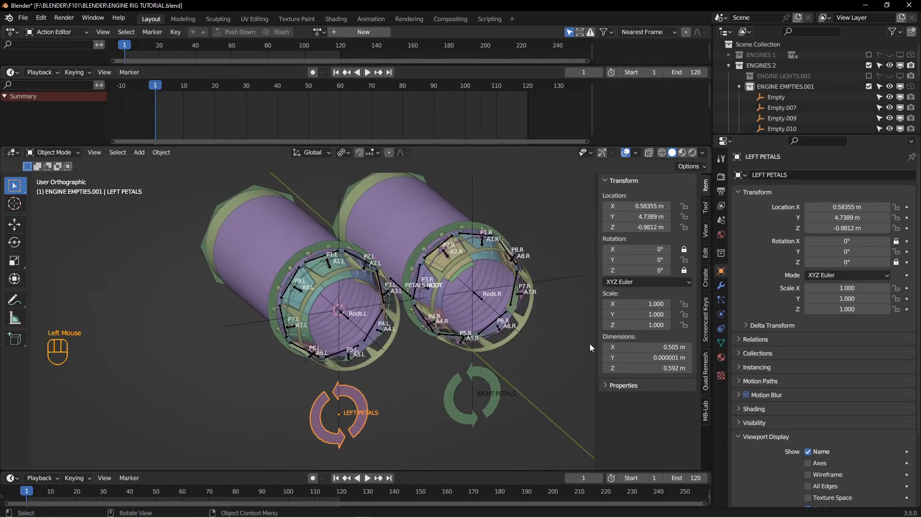
right_click(645, 268)
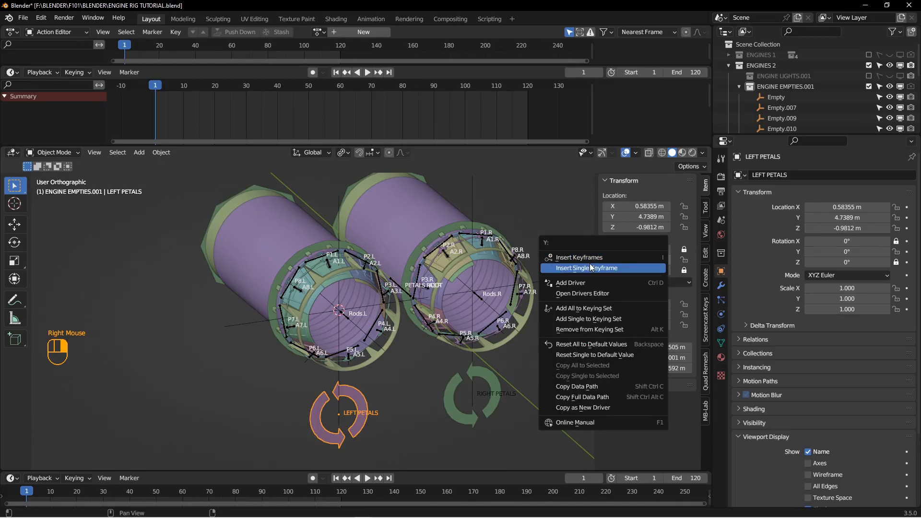
key("i")
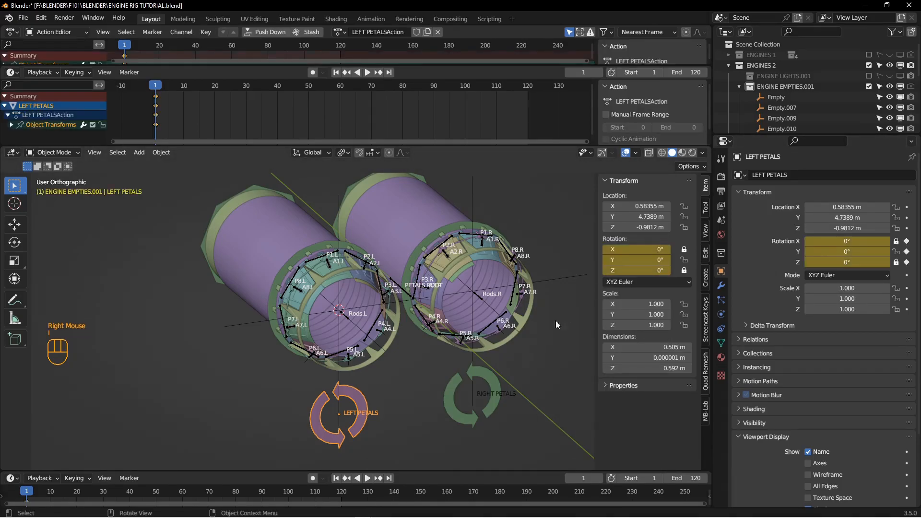
Insert rotation keyframes for RIGHT PETALS at 0° on frame 1 and duplicate them to about frame 28.
left_click(492, 372)
key("i")
left_click_drag(156, 86, 246, 90)
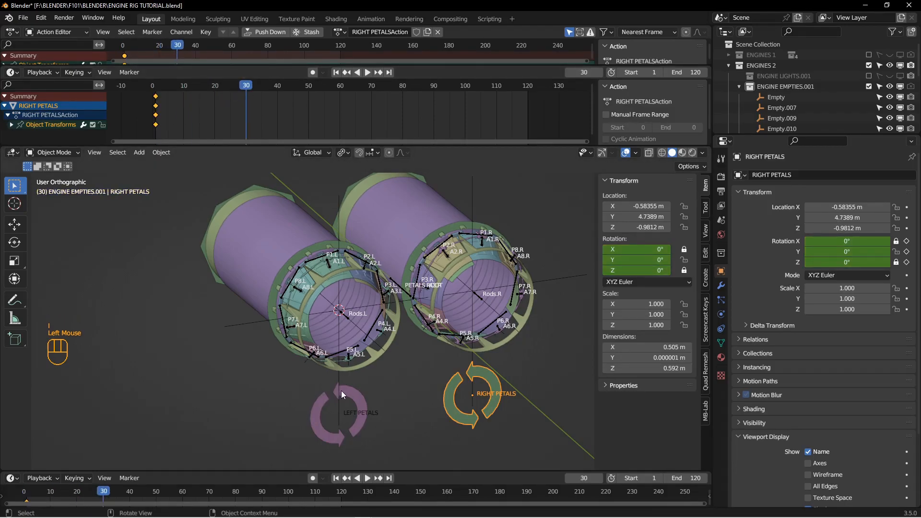
left_click_drag(168, 127, 147, 99)
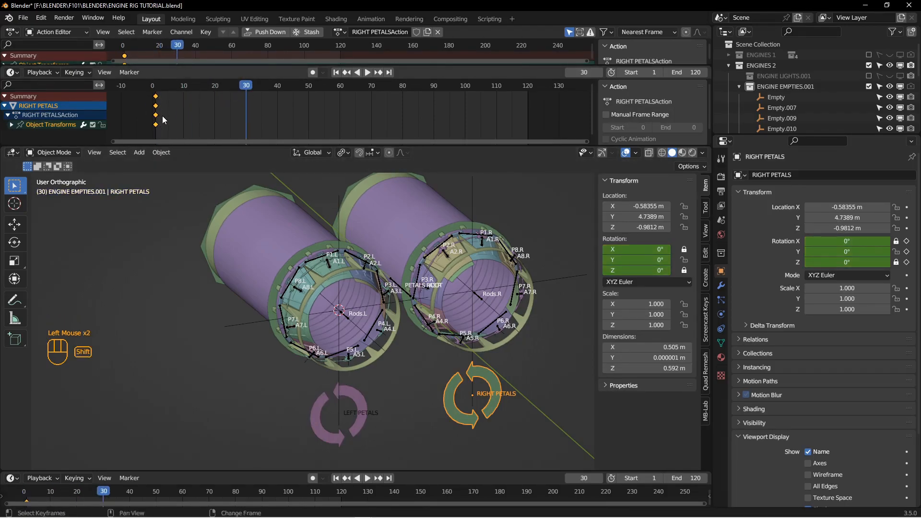
key("shift+d")
left_click(243, 119)
Keyframe RIGHT PETALS with a 90° Y rotation on frame 32 and duplicate those keyframes to about frame 62.
left_click(252, 85)
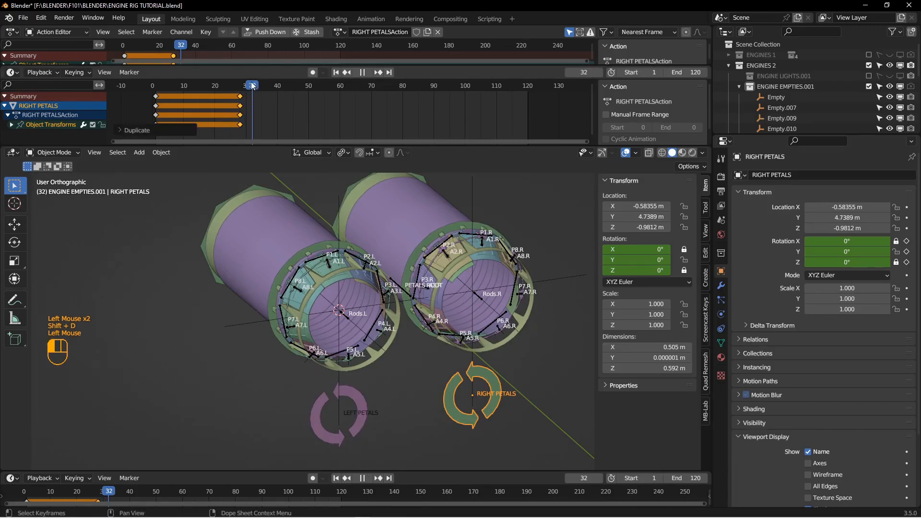
left_click(636, 260)
type("90")
key("Return")
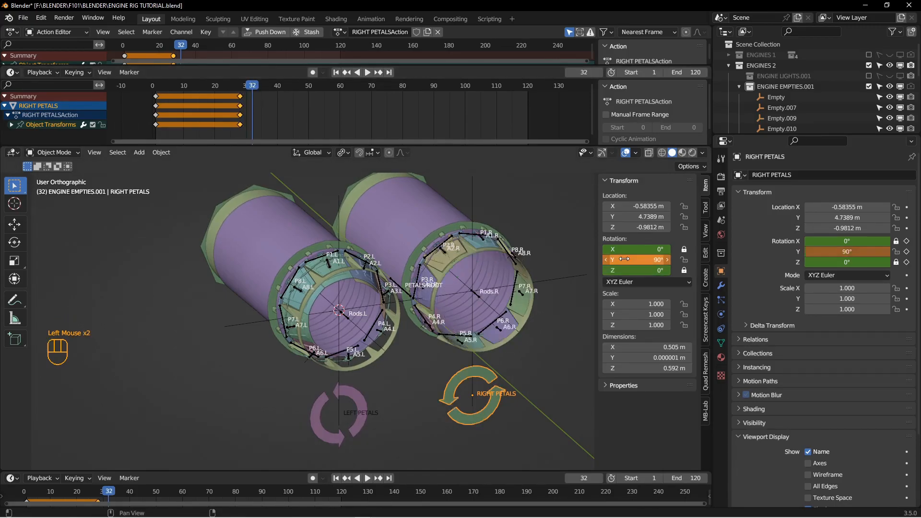
middle_click_drag(522, 347, 487, 370)
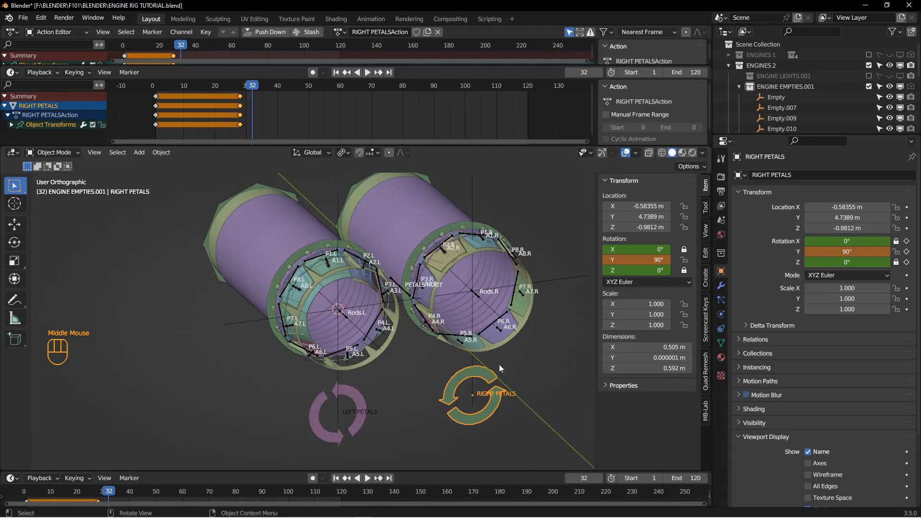
key("i")
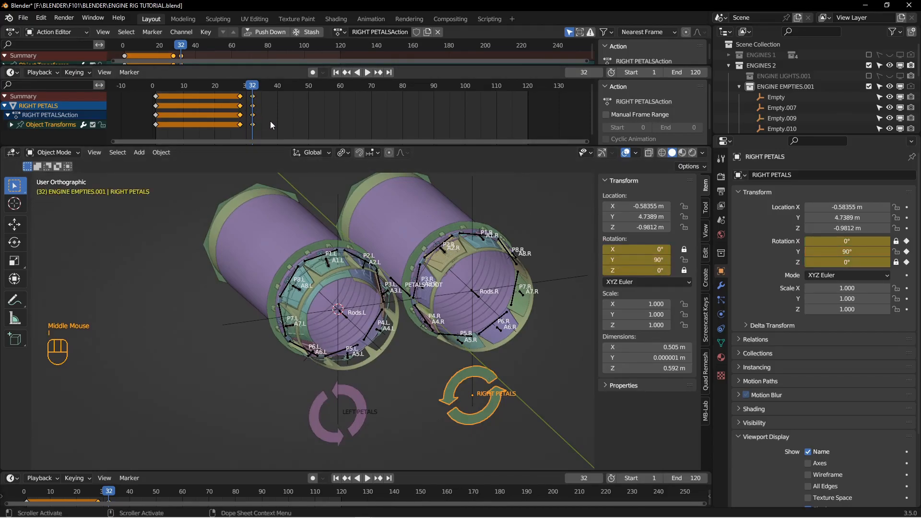
key("shift+d")
right_click(365, 128)
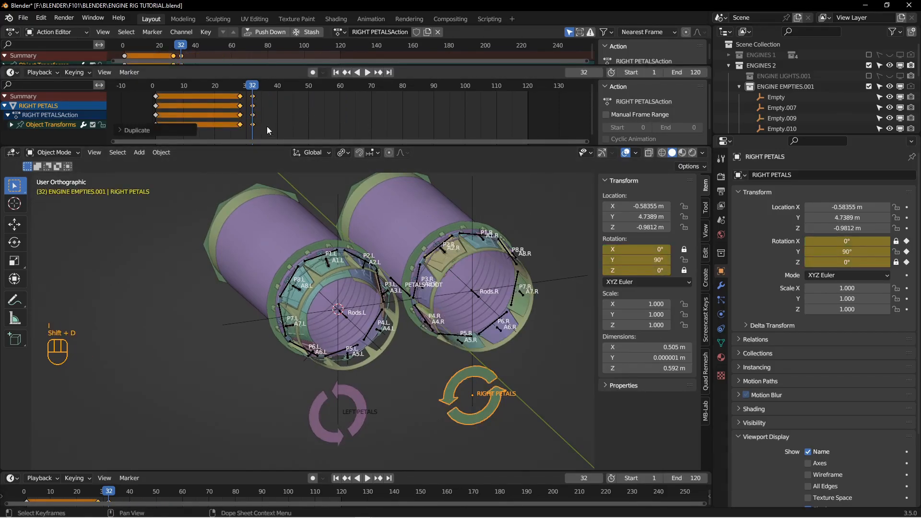
key("shift+d")
left_click(369, 122)
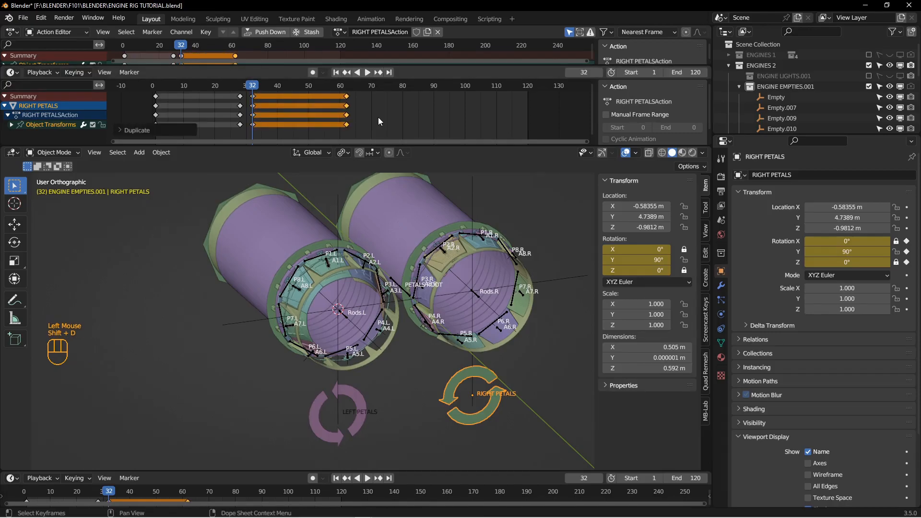
Play the petal animation from frame 1, stop playback, and return to the first frame.
left_click(336, 72)
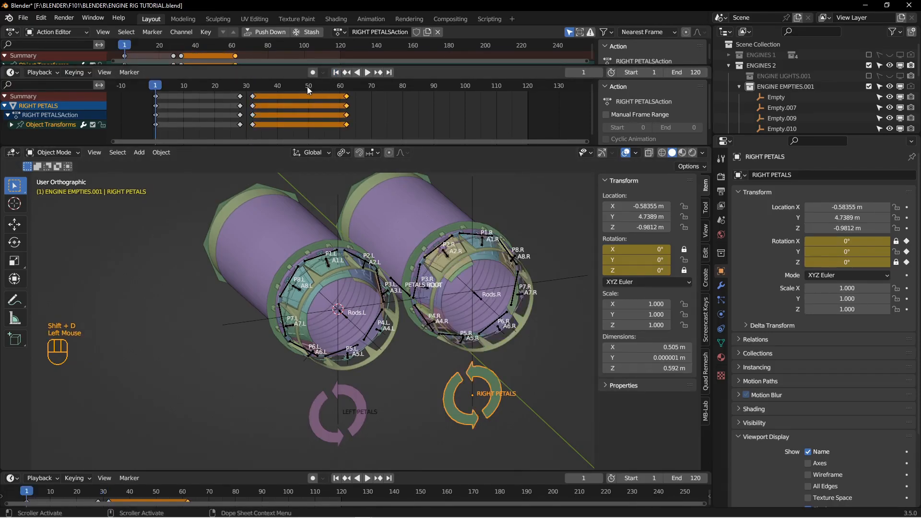
left_click(369, 73)
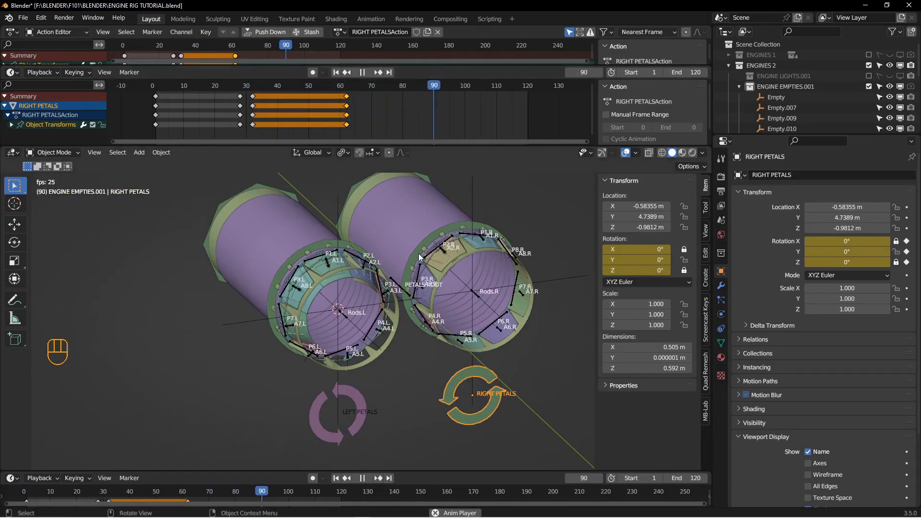
left_click(363, 74)
left_click(337, 73)
Delete all rotation keyframes from RIGHT PETALS and LEFT PETALS.
middle_click_drag(349, 270, 373, 257)
left_click_drag(362, 128, 134, 91)
key("Delete")
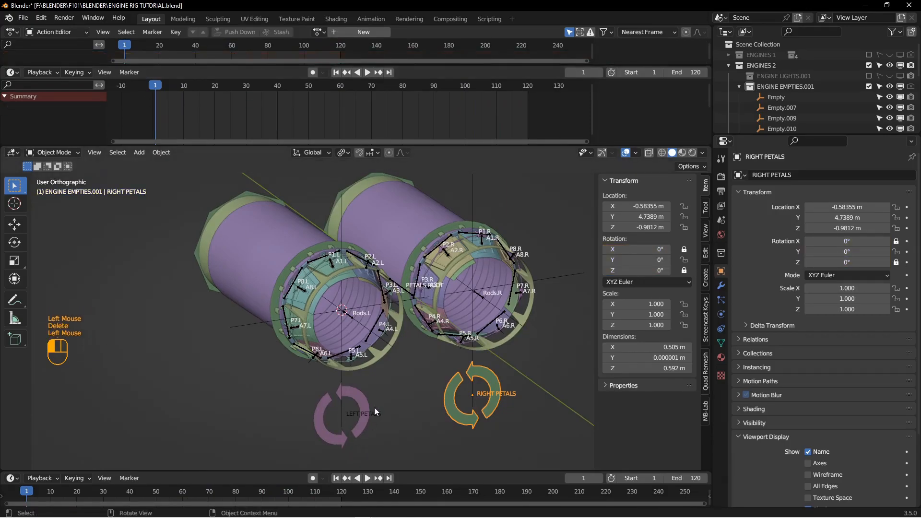
left_click(345, 384)
left_click_drag(176, 129, 136, 96)
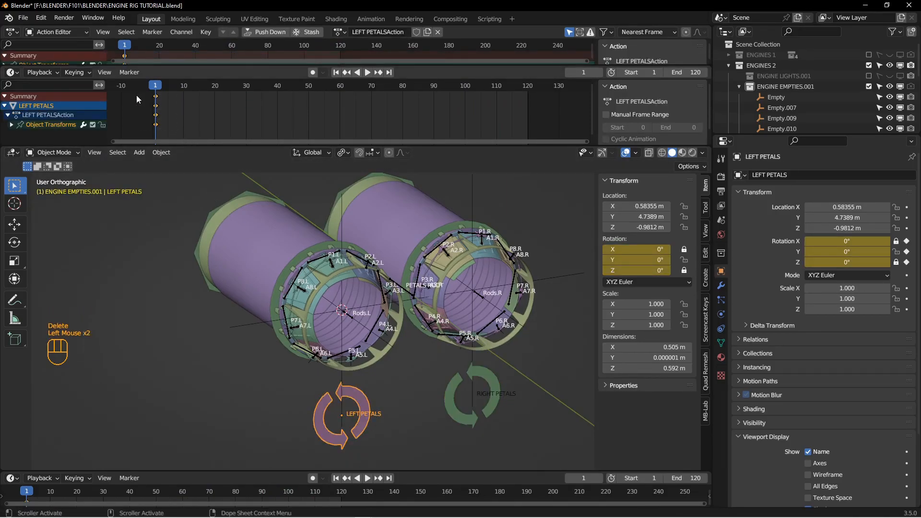
key("Delete")
Test RIGHT PETALS by varying its Y rotation, and reset the Y rotation to 0°.
middle_click_drag(392, 389, 367, 374, "shift")
mouse_move(367, 374)
middle_mouse_down()
mouse_move(366, 360)
mouse_move(362, 374)
middle_mouse_up()
mouse_move(361, 374)
middle_mouse_down()
mouse_move(353, 384)
mouse_move(349, 371)
middle_mouse_up()
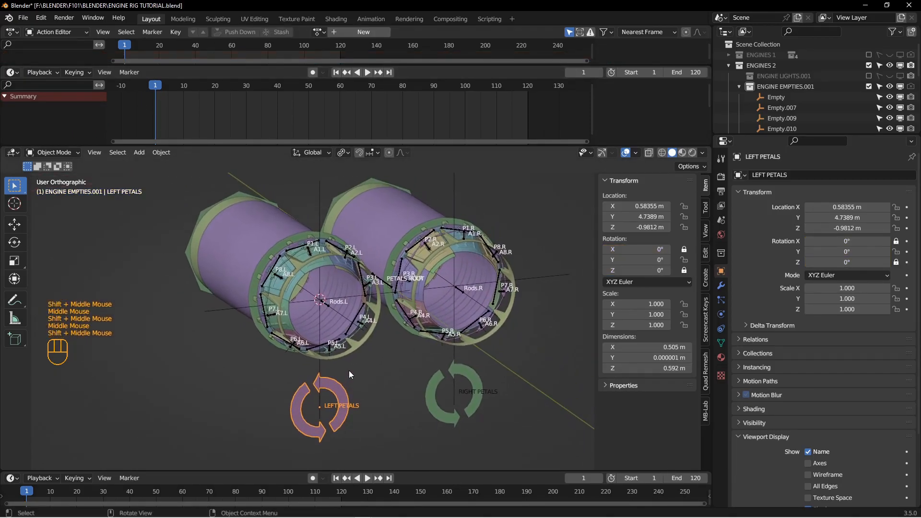
left_click(438, 382)
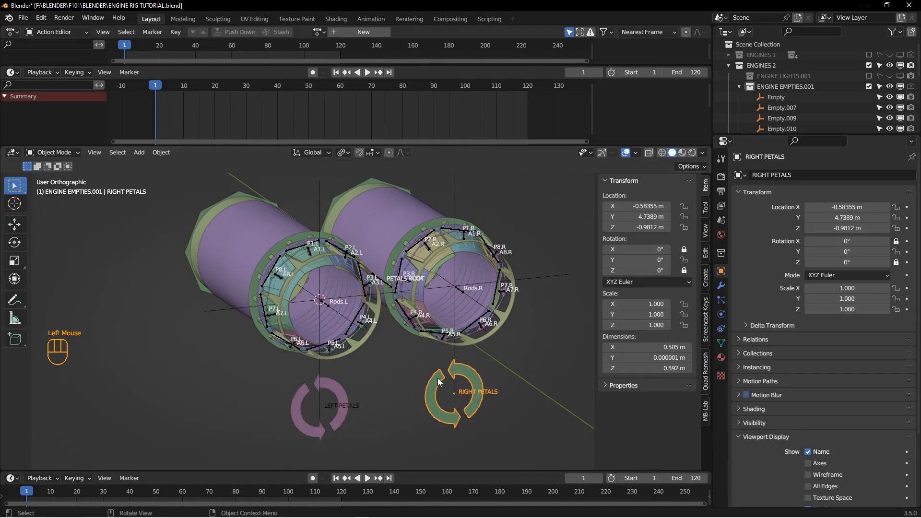
left_click_drag(634, 260, 657, 264)
double_click(656, 260)
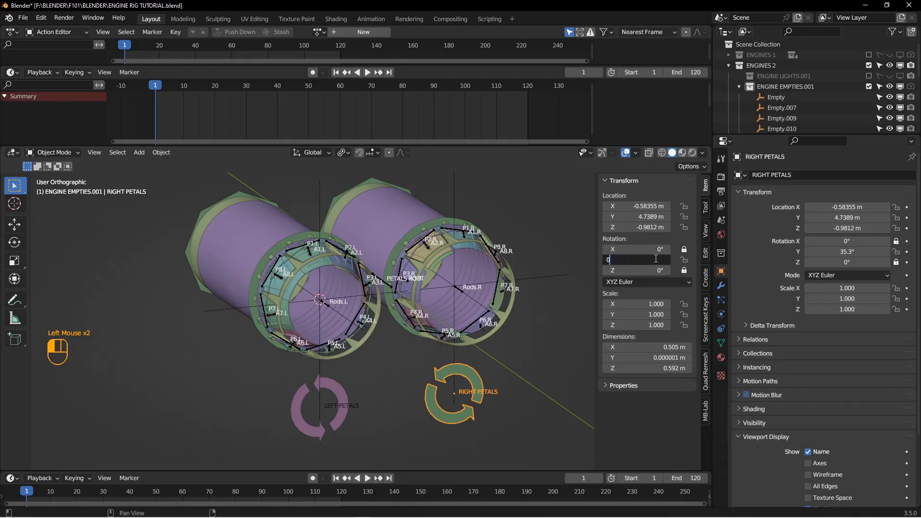
key("Return")
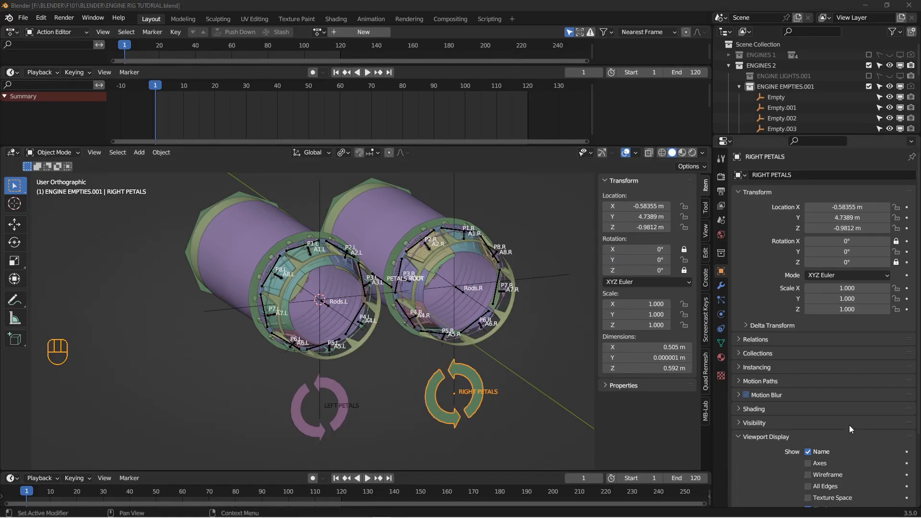
Add a Limit Rotation constraint to RIGHT PETALS with X, Y and Z limits enabled and a Y maximum of 90°.
left_click(439, 412)
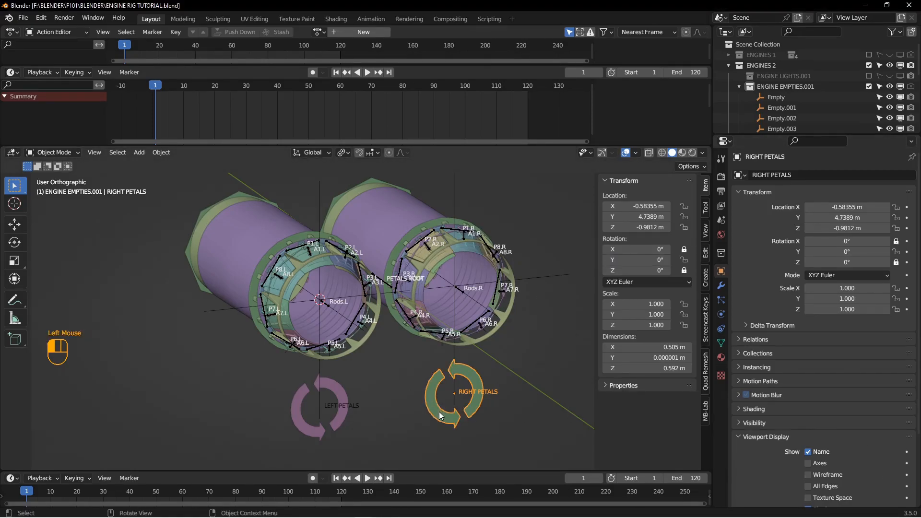
left_click(721, 329)
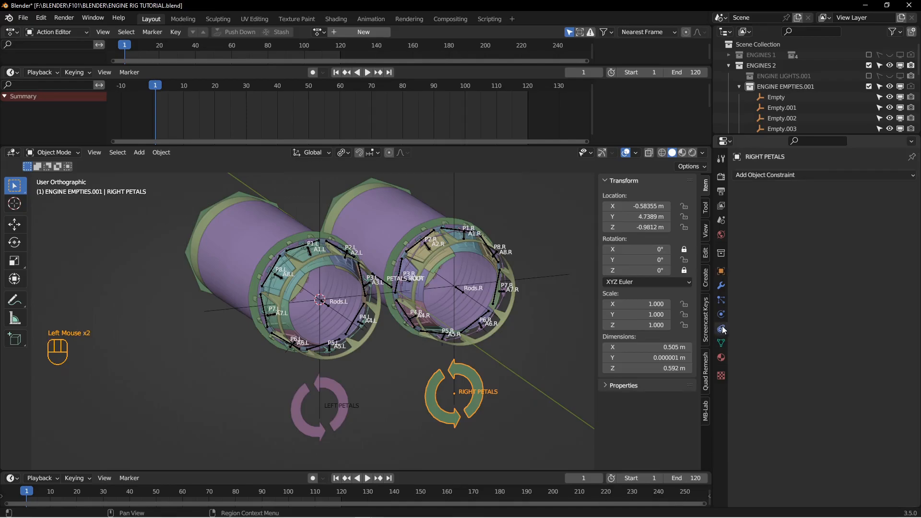
left_click(759, 173)
left_click(732, 273)
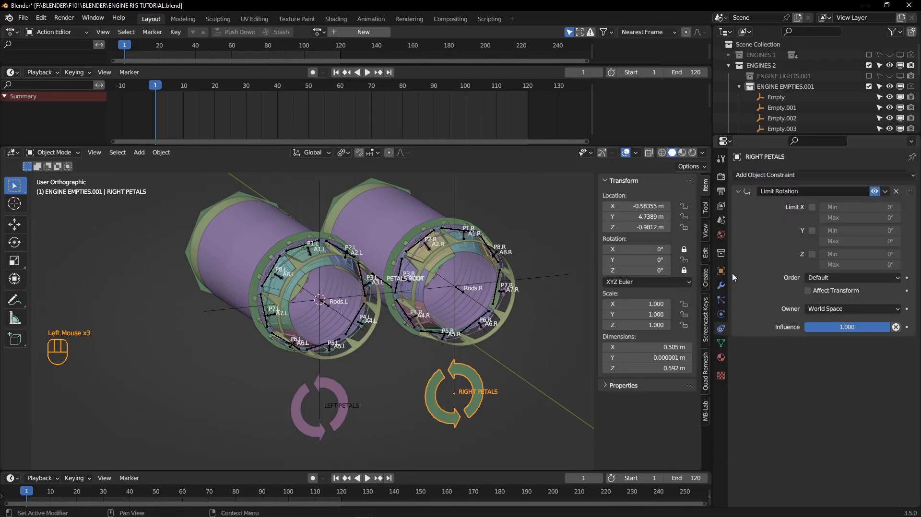
left_click_drag(811, 208, 812, 258)
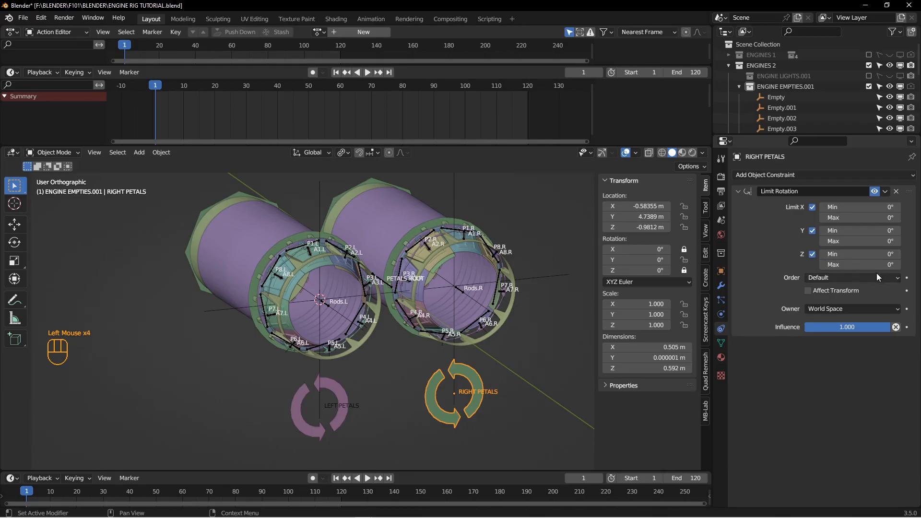
left_click(875, 240)
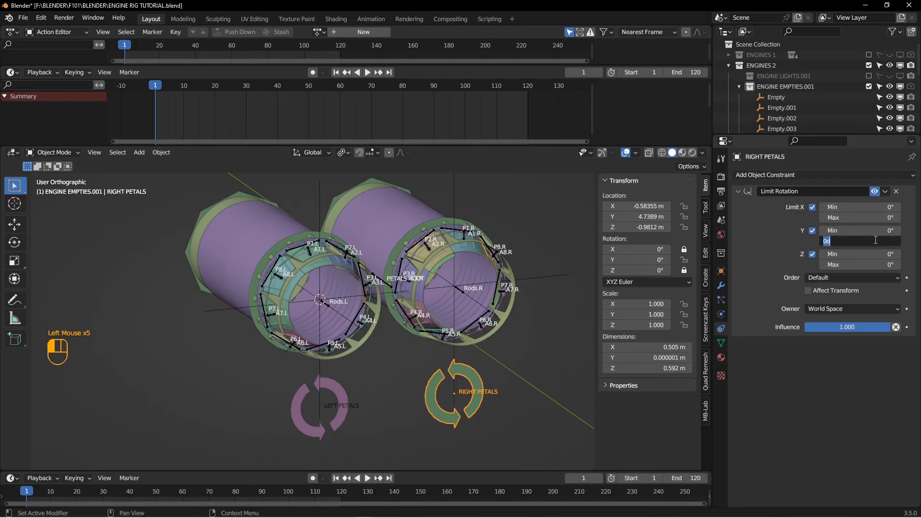
type("90")
key("Return")
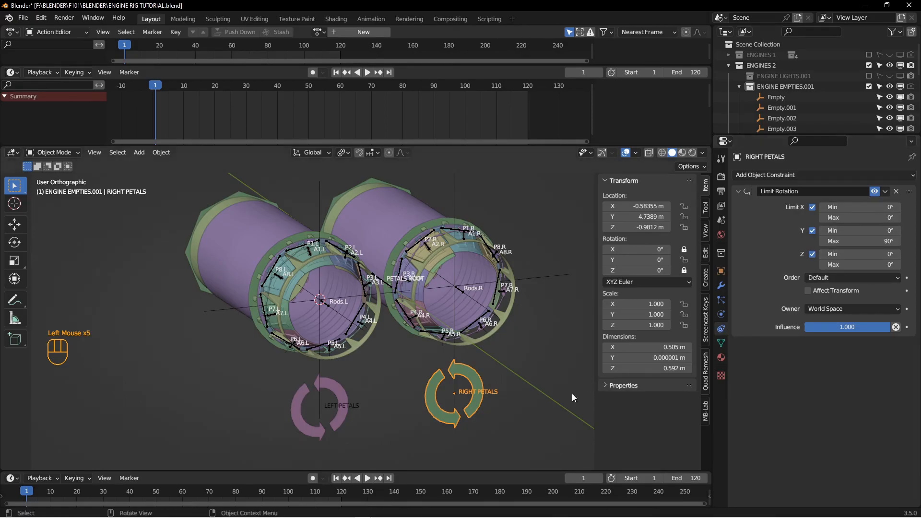
Test-rotate RIGHT PETALS from the back view and enable Affect Transform on its Limit Rotation constraint, cancelling each rotation.
middle_click_drag(475, 408, 472, 413)
key("ctrl+KP_1")
middle_click_drag(439, 359, 381, 353, "shift")
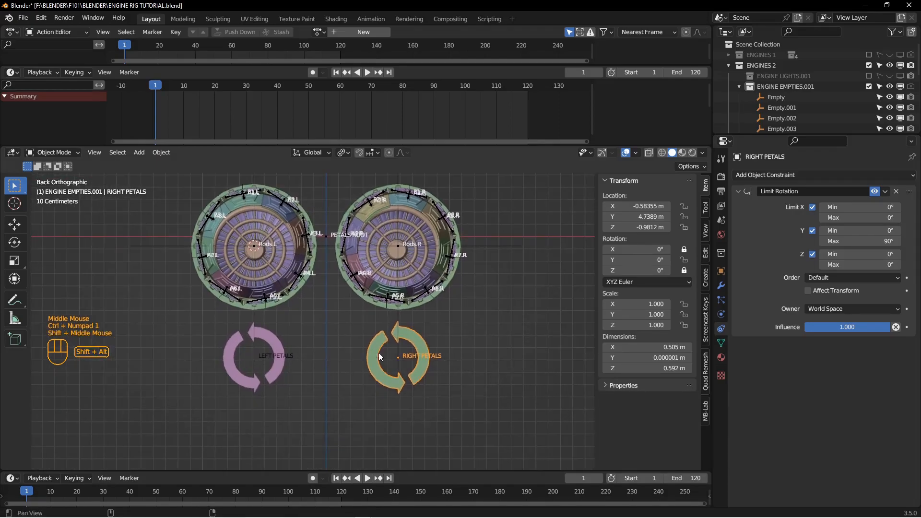
scroll(415, 312, "down", 2)
middle_click_drag(415, 312, 418, 349, "shift")
scroll(418, 350, "up", 1)
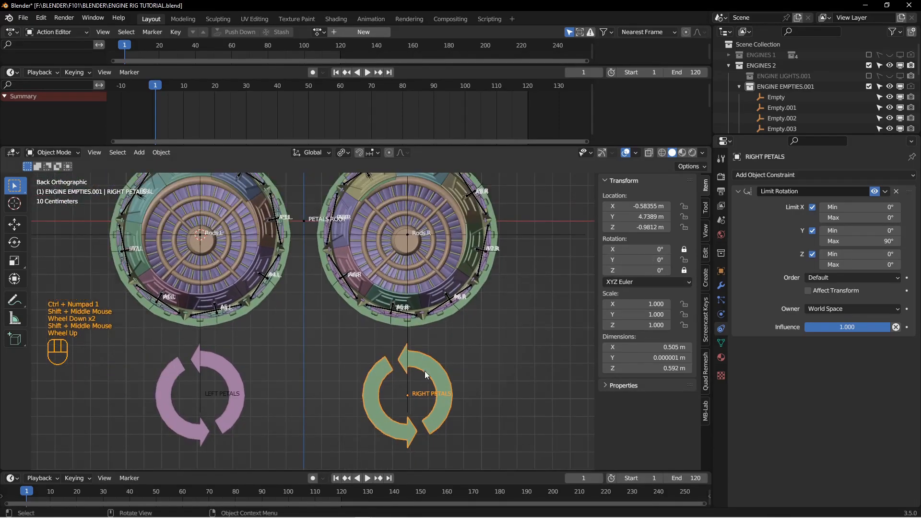
left_click(449, 388)
key("r")
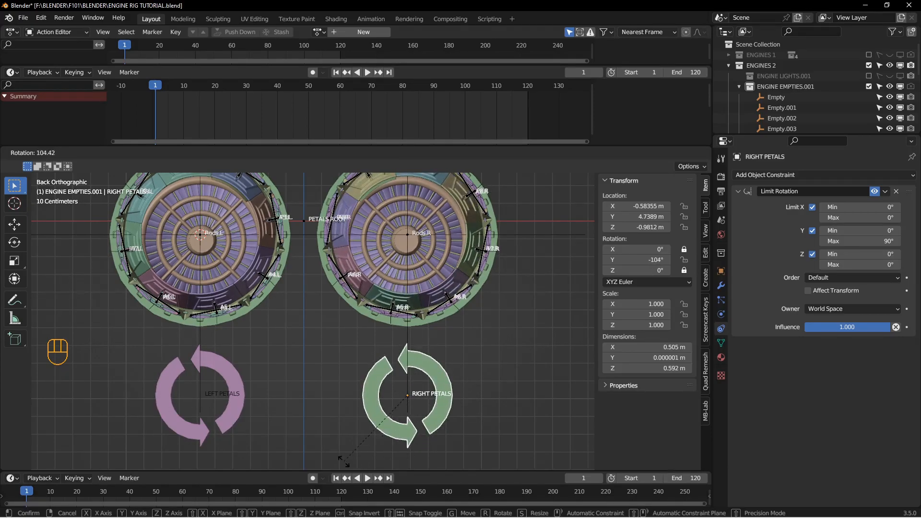
key("Escape")
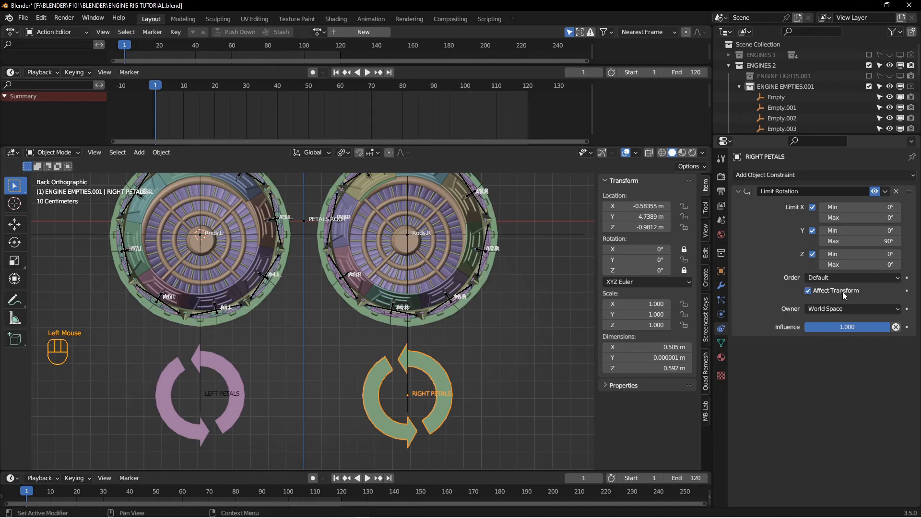
key("r")
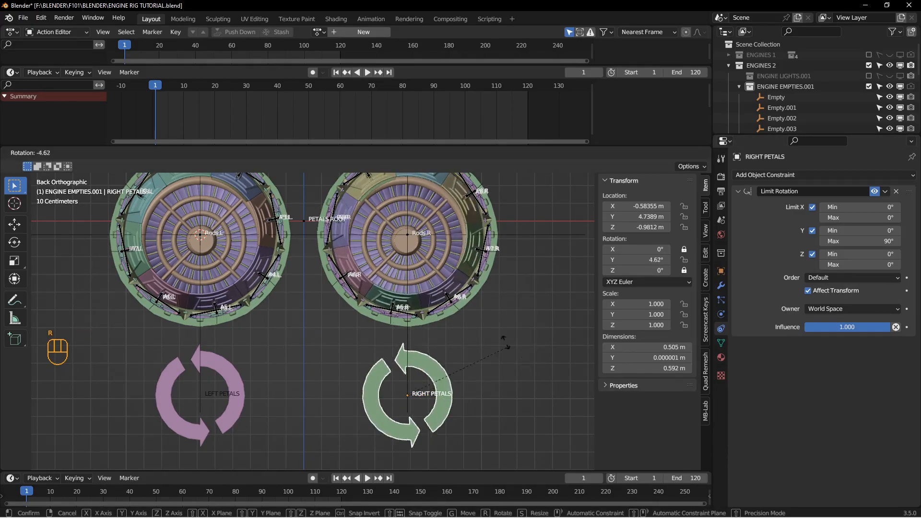
right_click(459, 326)
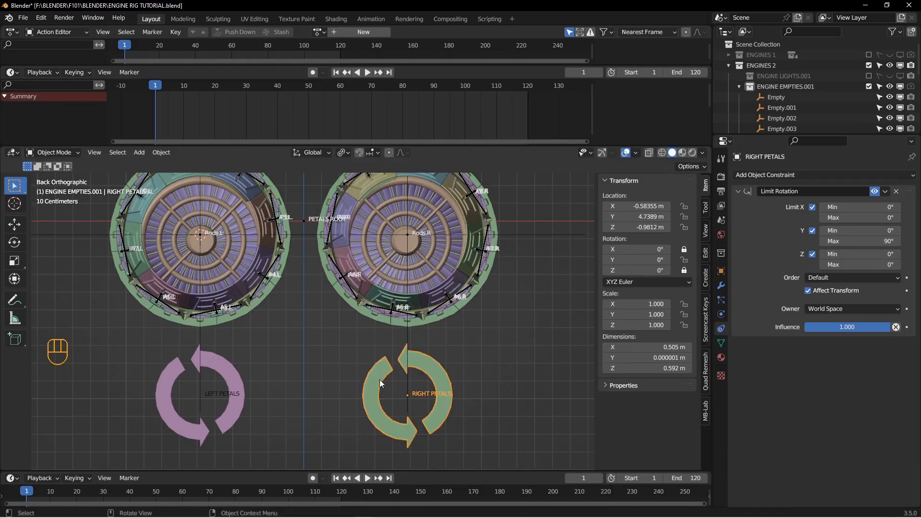
Add a Limit Rotation constraint to LEFT PETALS with X, Y and Z limits, a Y maximum of 90° and Affect Transform enabled.
scroll(383, 377, "up", 1)
left_click(267, 375)
left_click(786, 176)
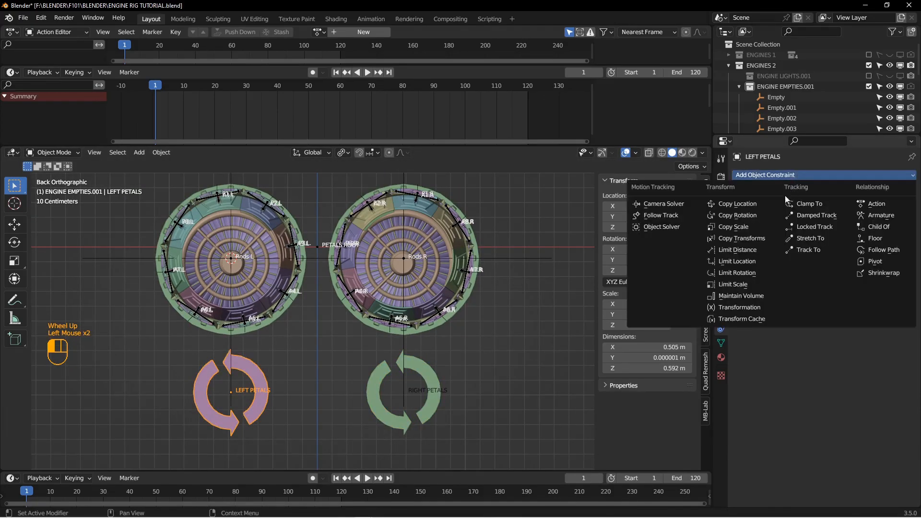
left_click(741, 273)
left_click_drag(812, 207, 812, 254)
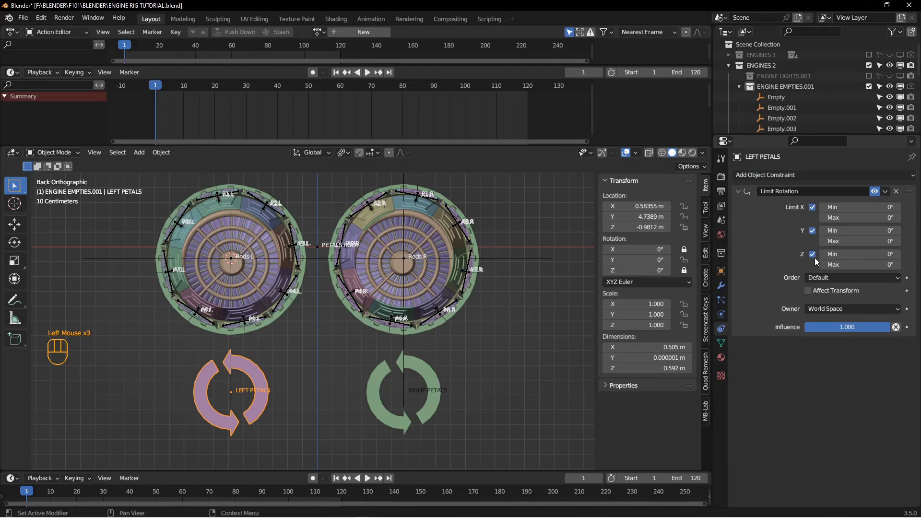
left_click(840, 241)
key("Return")
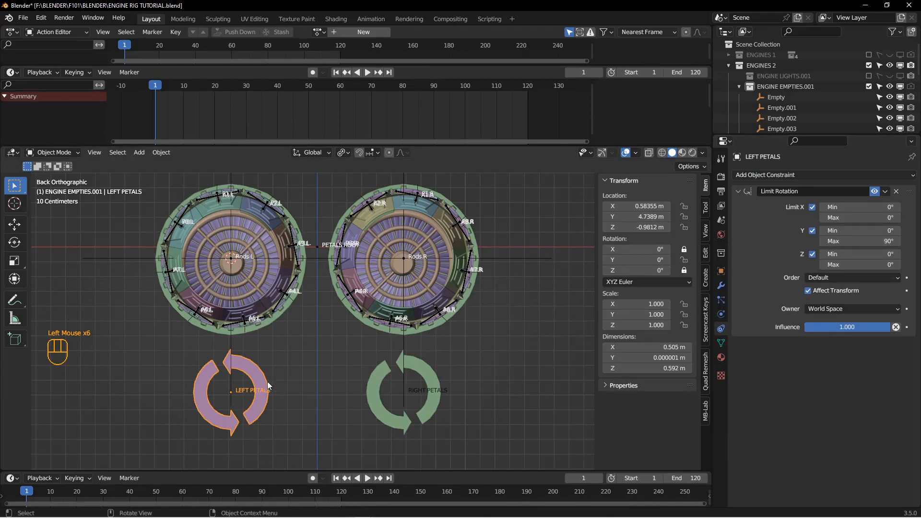
Test-rotate LEFT PETALS alone and together with RIGHT PETALS, cancelling each rotation, and examine both nozzles from different angles.
key("r")
right_click(202, 332)
scroll(202, 335, "up", 2)
middle_click_drag(316, 372, 390, 245)
left_click(388, 387, "shift")
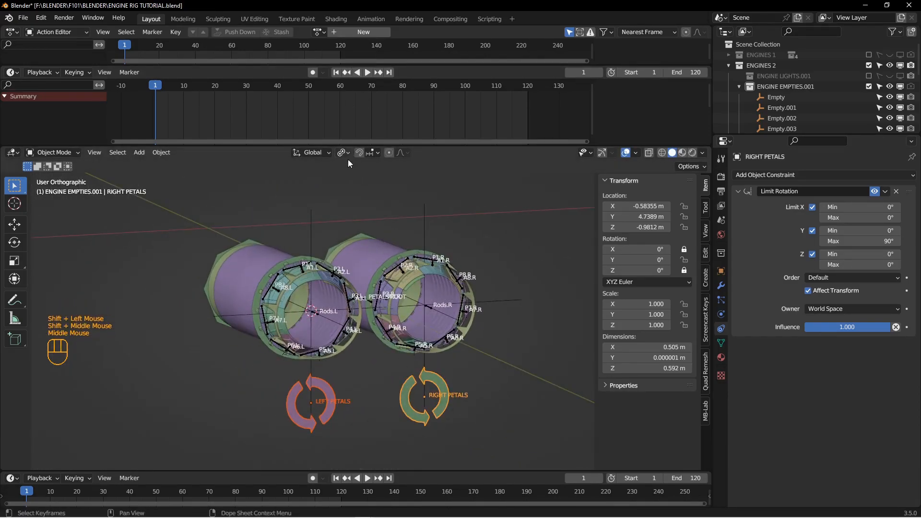
key("r")
right_click(420, 334)
middle_click_drag(375, 342, 382, 355)
mouse_move(382, 354)
middle_mouse_down()
mouse_move(383, 365)
mouse_move(391, 343)
middle_mouse_up()
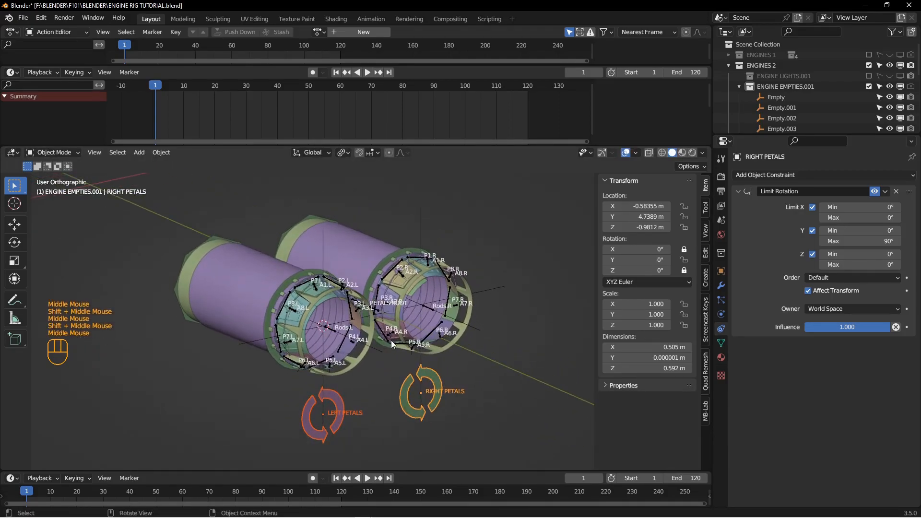
middle_click_drag(454, 356, 433, 358)
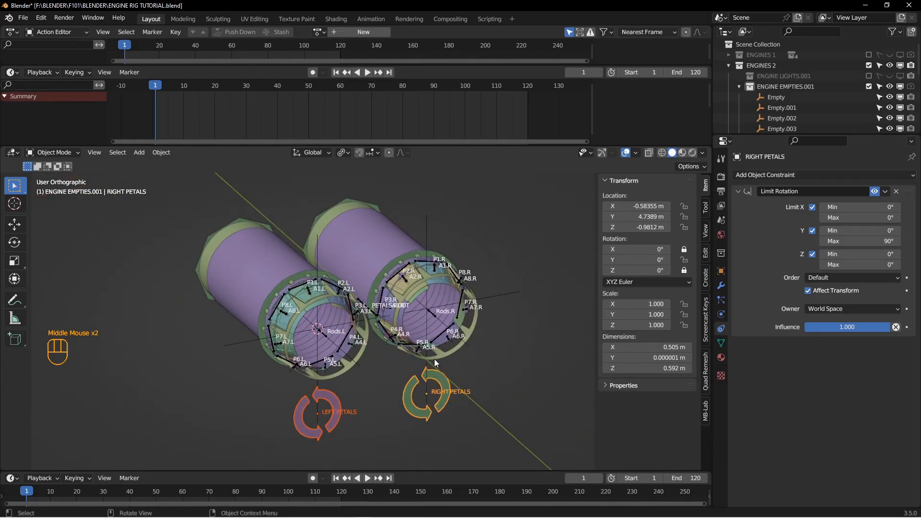